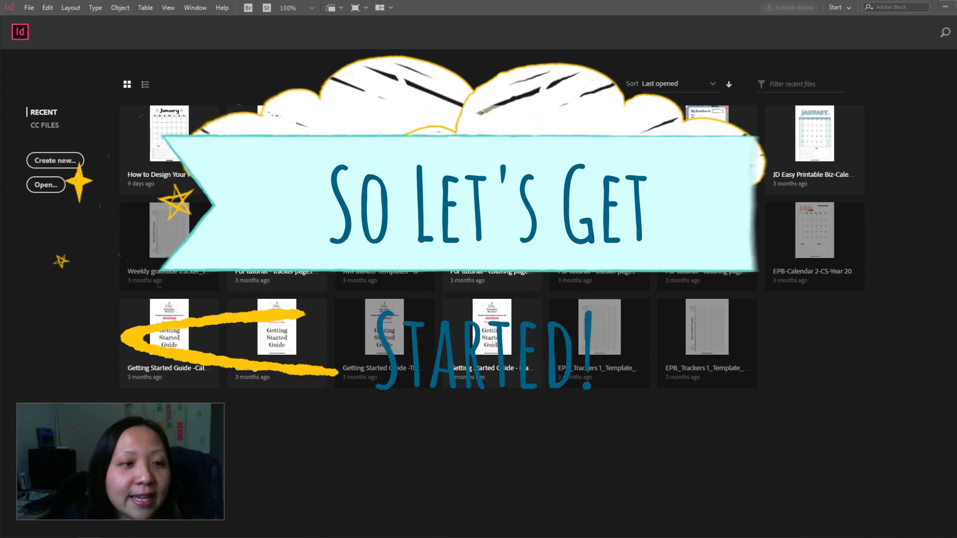
- Start a new document using the A4 print preset, 210 x 297 mm
{"action": "left_click", "coordinate": [60, 160]}
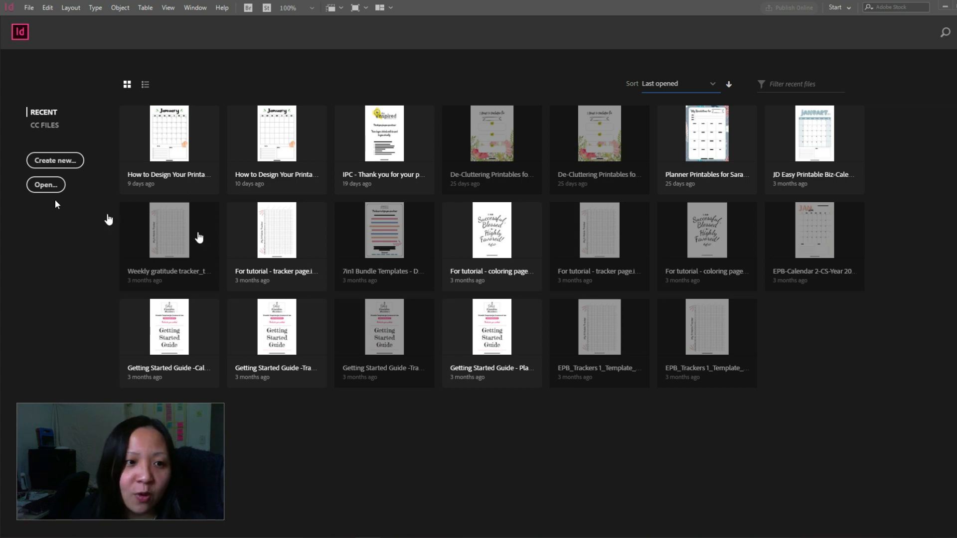
{"action": "left_click", "coordinate": [78, 161]}
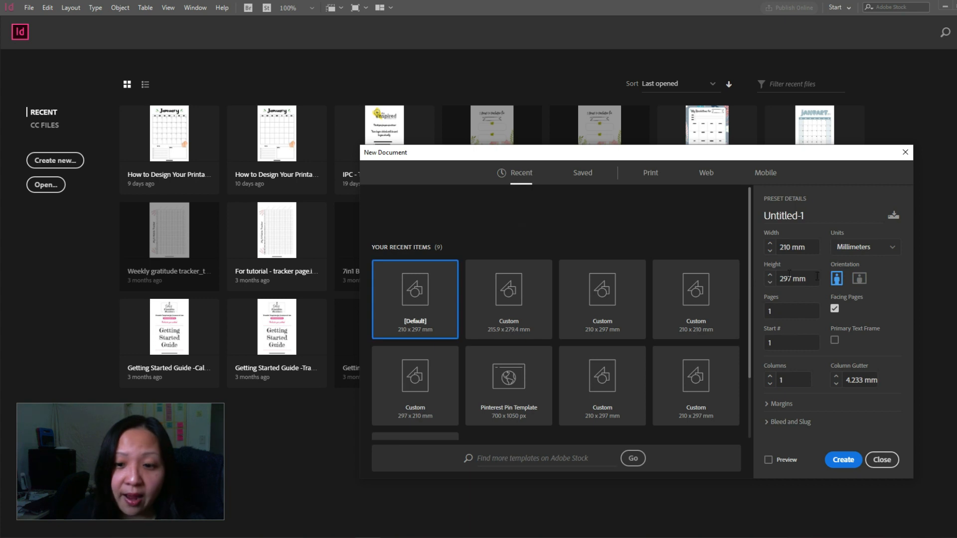
{"action": "left_click", "coordinate": [650, 172]}
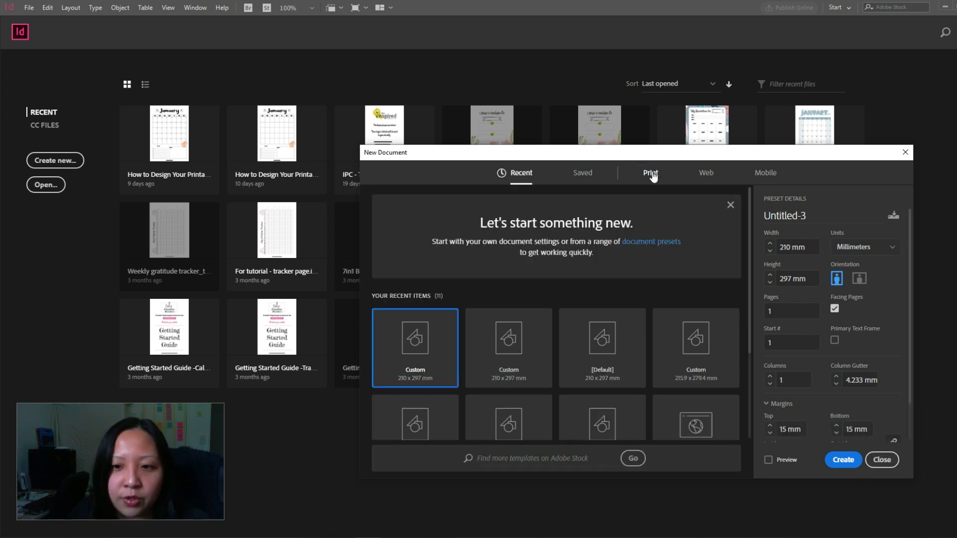
{"action": "left_click", "coordinate": [652, 174]}
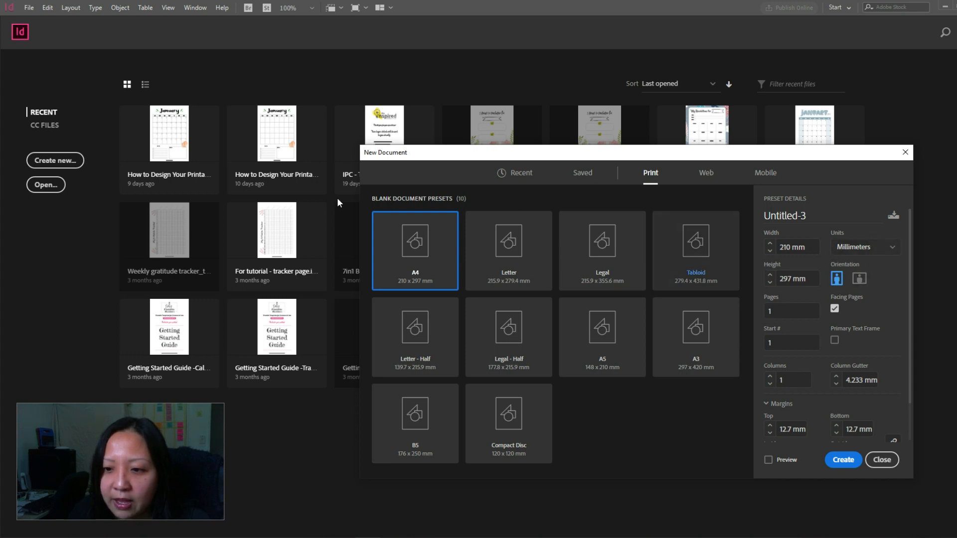
- Set all four linked page margins to 15 mm and create the document
{"action": "scroll", "coordinate": [827, 422], "scroll_direction": "down", "scroll_amount": 2}
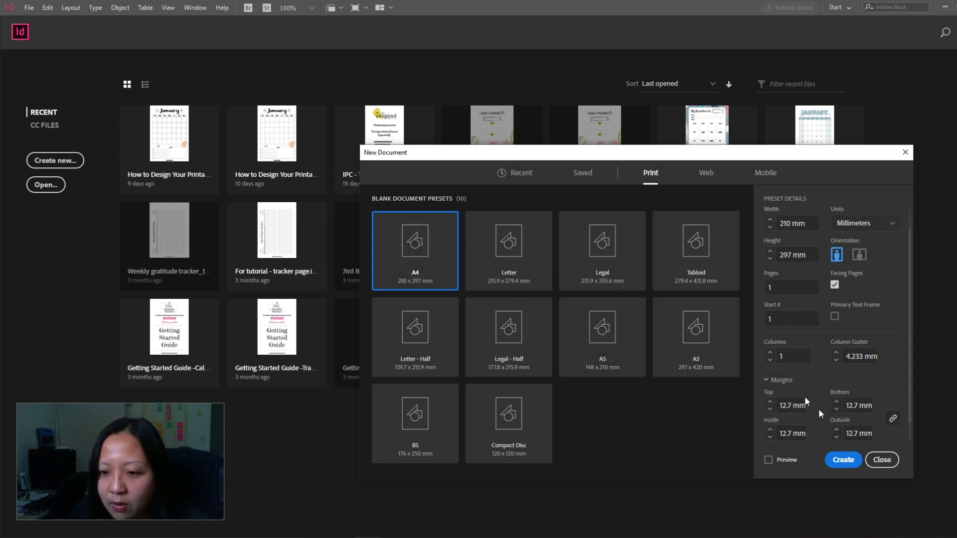
{"action": "left_click", "coordinate": [892, 400]}
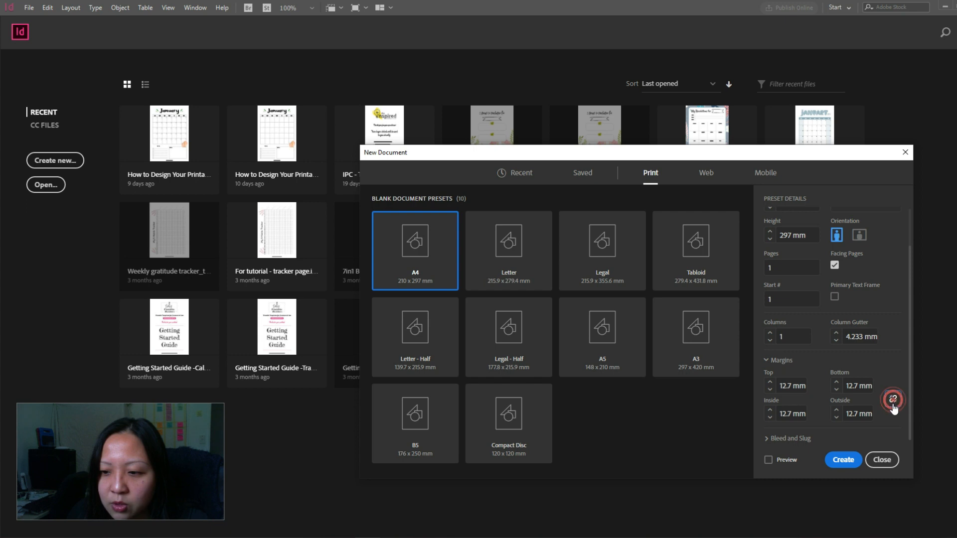
{"action": "left_click", "coordinate": [891, 401]}
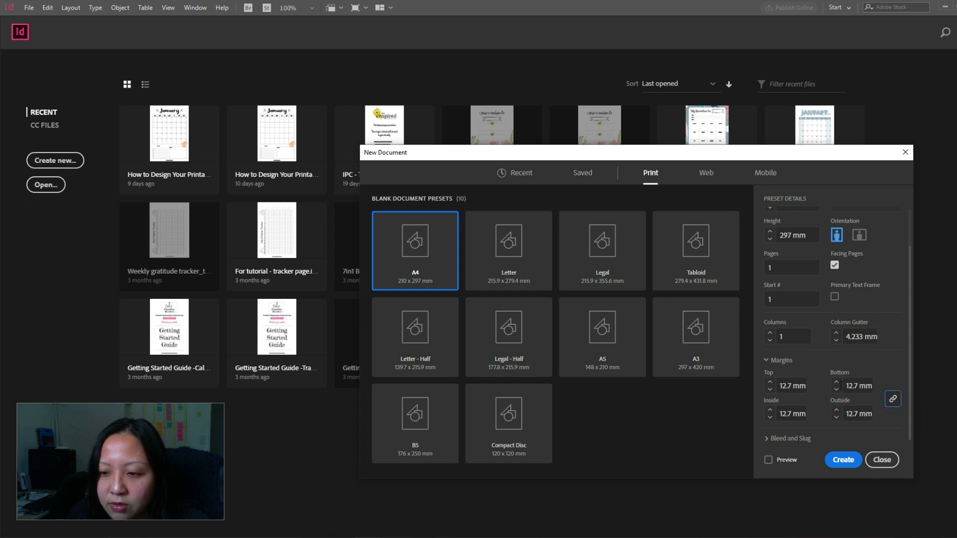
{"action": "left_click", "coordinate": [792, 386]}
{"action": "triple_click", "coordinate": [791, 386]}
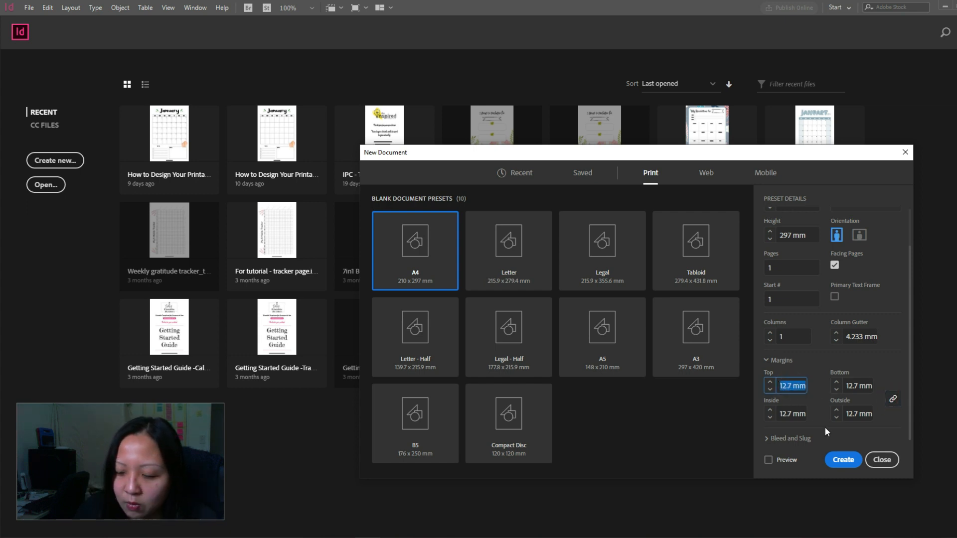
{"action": "type", "text": "15"}
{"action": "left_click", "coordinate": [849, 415]}
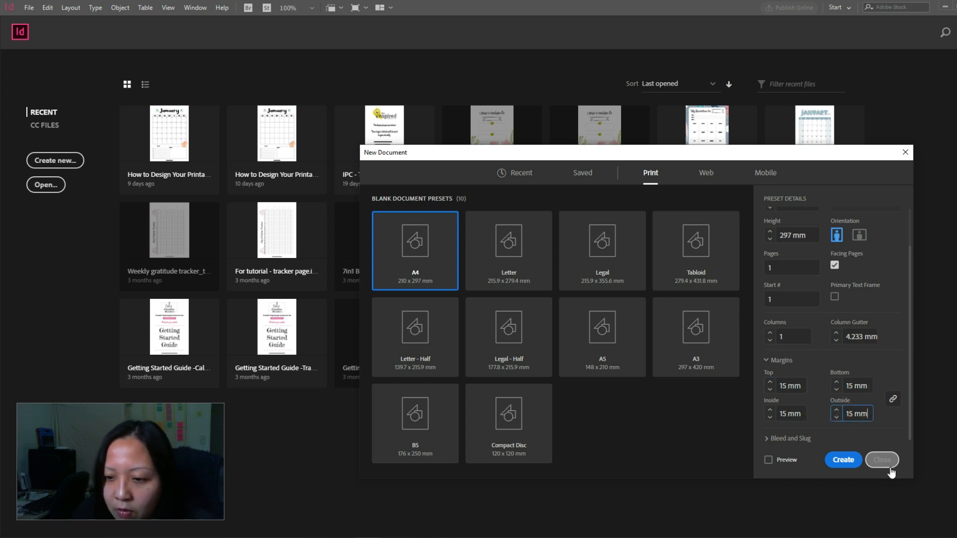
{"action": "left_click", "coordinate": [843, 459]}
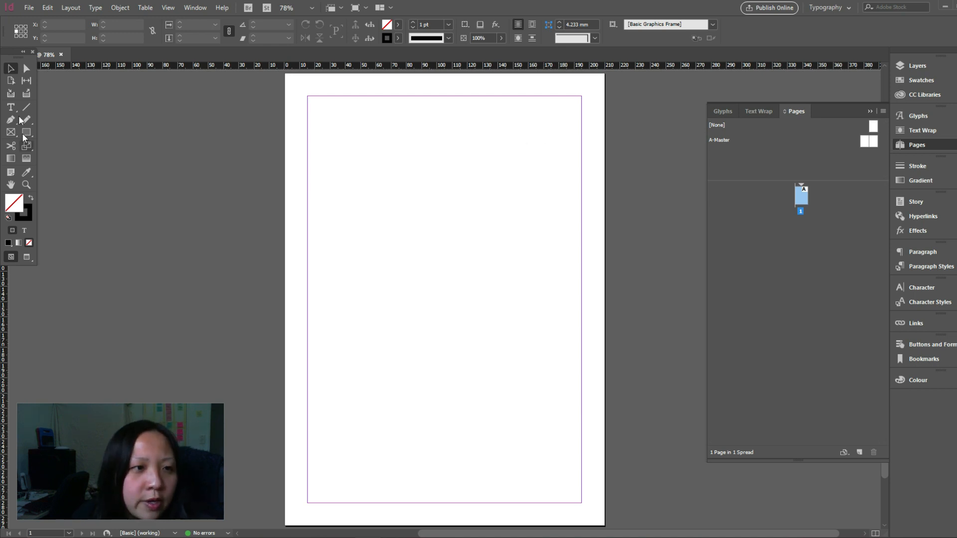
- Create a table with 6 body rows and 7 columns, placed between the side margins at about 180 x 217.5 mm
{"action": "left_click", "coordinate": [144, 7]}
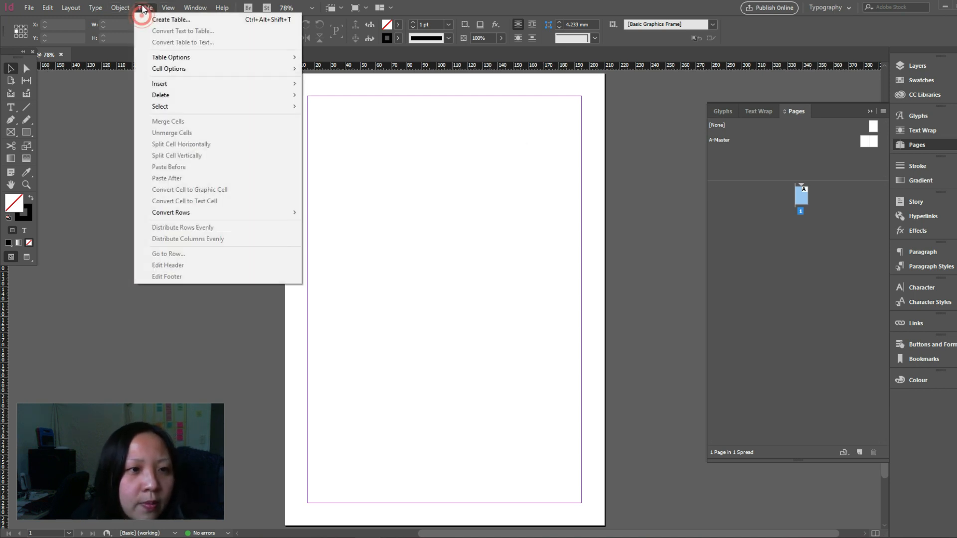
{"action": "left_click", "coordinate": [171, 19]}
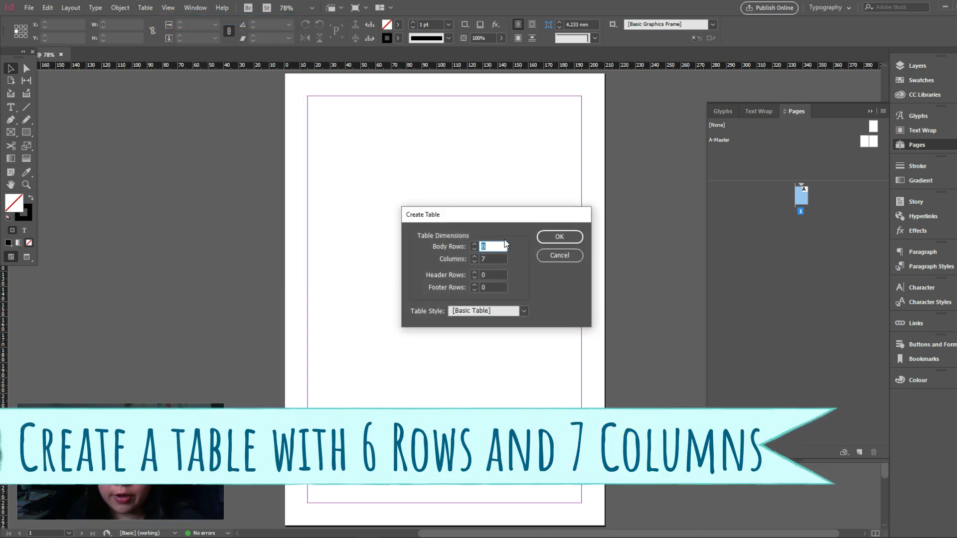
{"action": "type", "text": "6"}
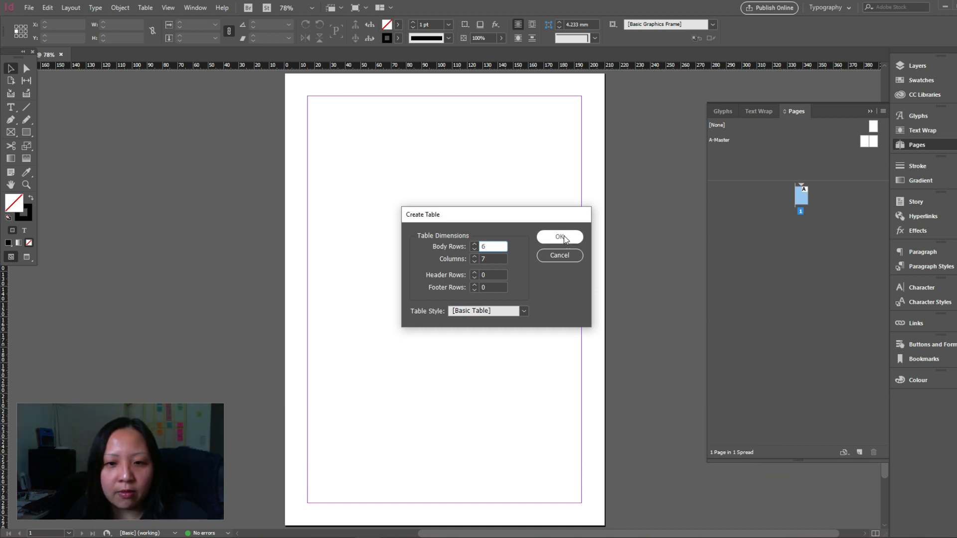
{"action": "left_click", "coordinate": [565, 240]}
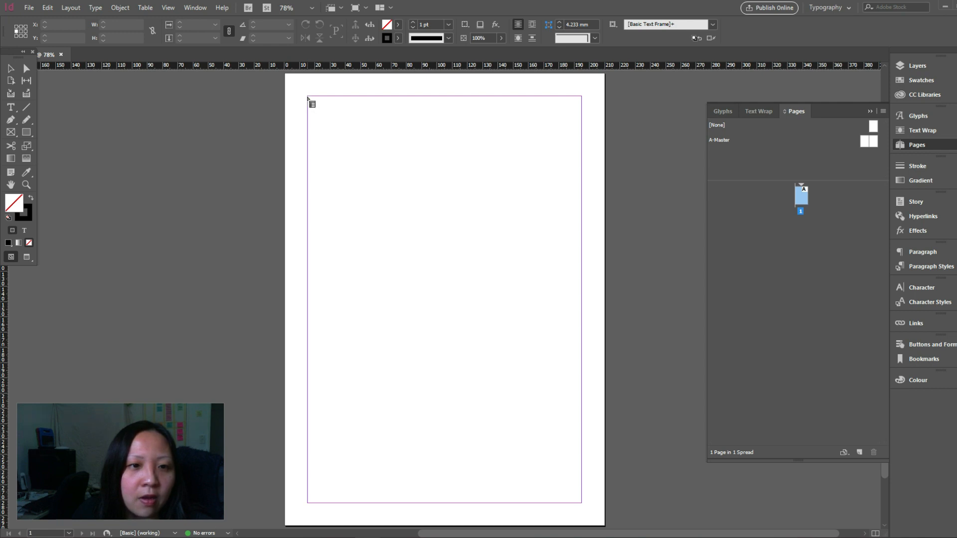
{"action": "left_click_drag", "start_coordinate": [307, 96], "coordinate": [581, 428]}
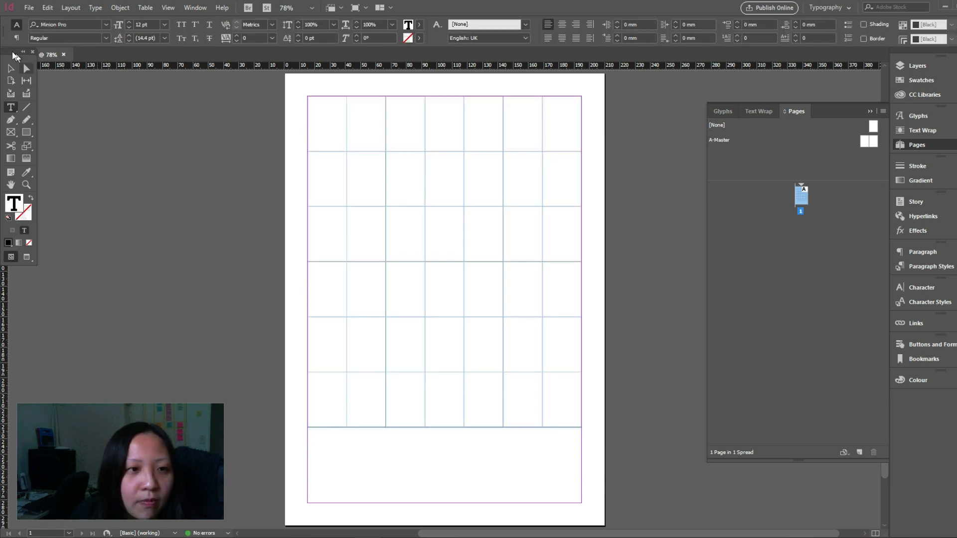
- Move the calendar table frame down and align its lower edge to the bottom page margin
{"action": "left_click", "coordinate": [8, 71]}
{"action": "left_click_drag", "start_coordinate": [466, 151], "coordinate": [469, 193]}
{"action": "left_click", "coordinate": [785, 24]}
{"action": "left_click", "coordinate": [838, 50]}
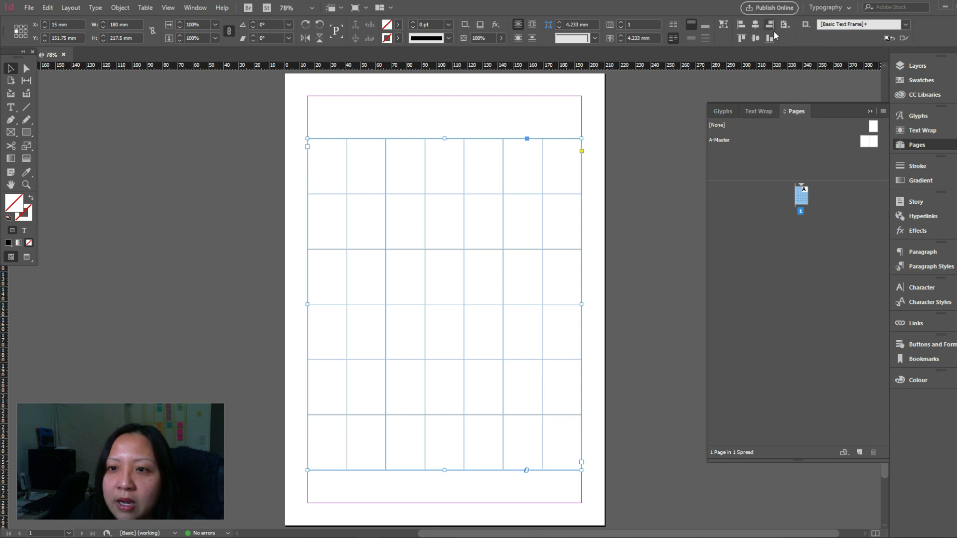
{"action": "left_click", "coordinate": [770, 38]}
{"action": "left_click", "coordinate": [632, 160]}
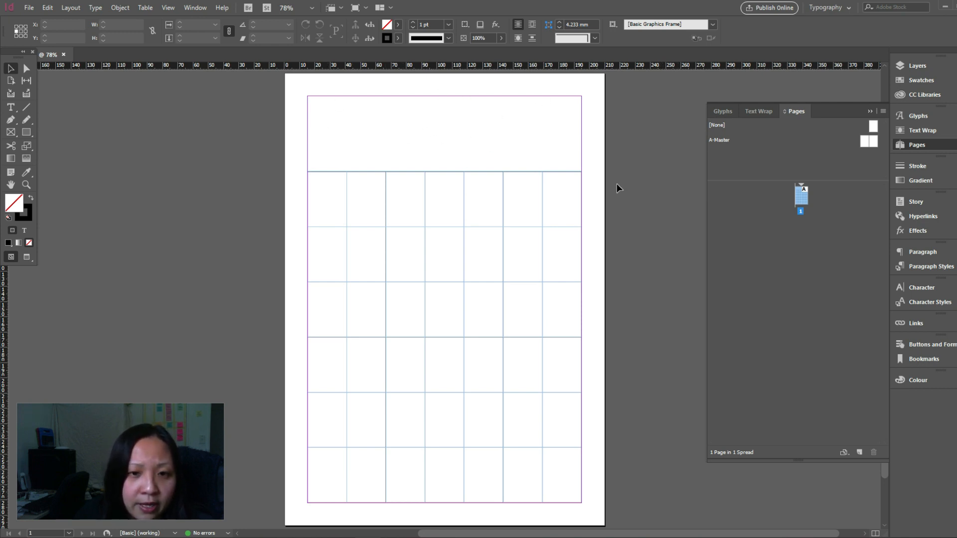
- Draw a text frame in the empty area above the table and enter the title "December"
{"action": "left_click", "coordinate": [11, 107]}
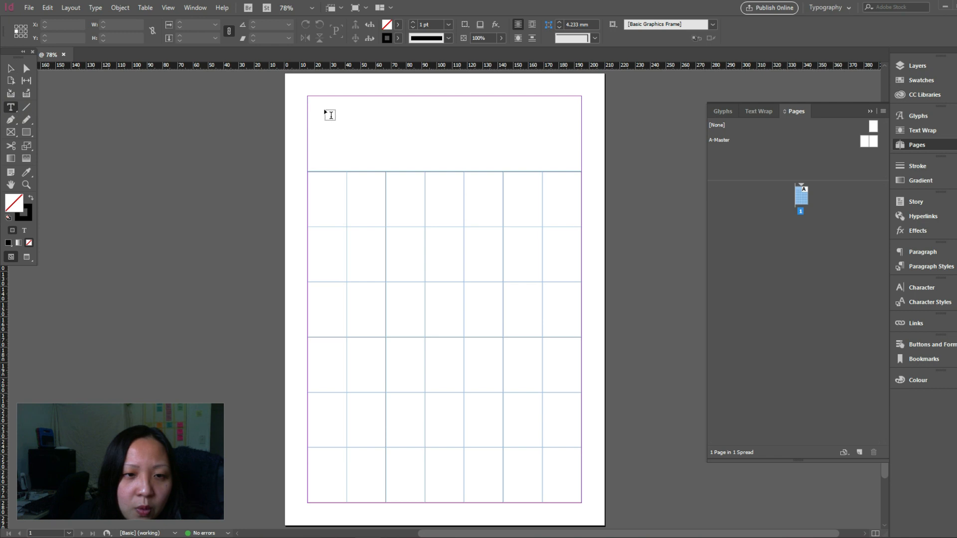
{"action": "left_click_drag", "start_coordinate": [329, 103], "coordinate": [581, 163]}
{"action": "type", "text": "De"}
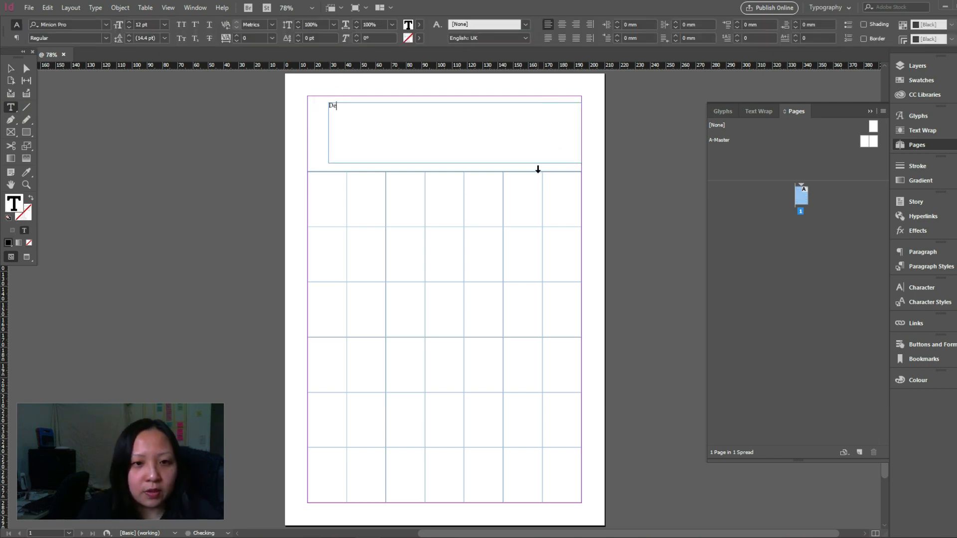
{"action": "type", "text": "cember"}
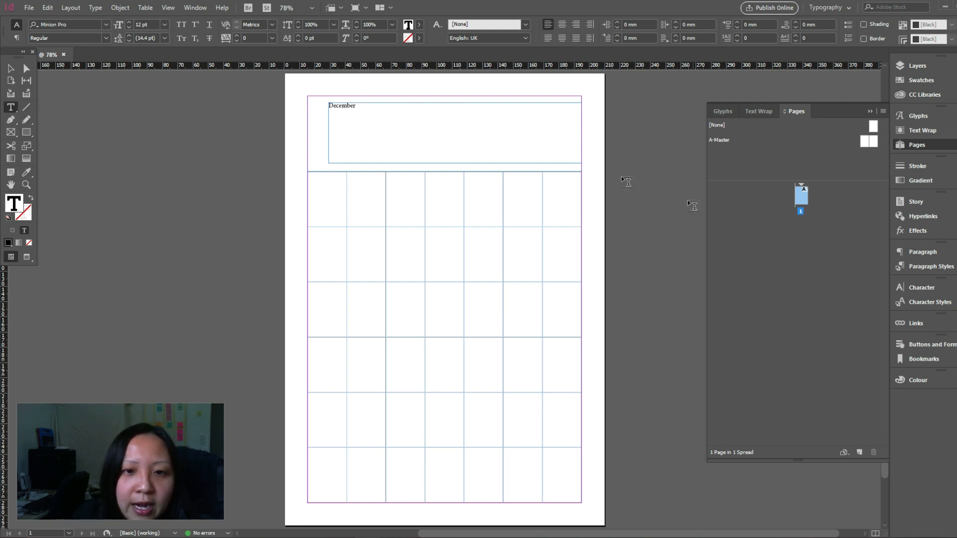
- Format the December title in the Fredericka the Great font at 72 pt
{"action": "double_click", "coordinate": [366, 106]}
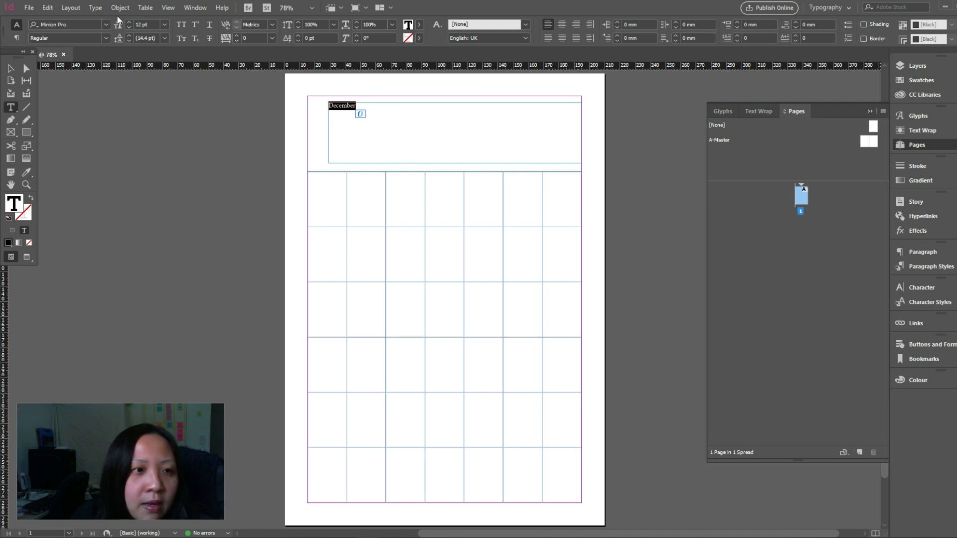
{"action": "left_click", "coordinate": [102, 26]}
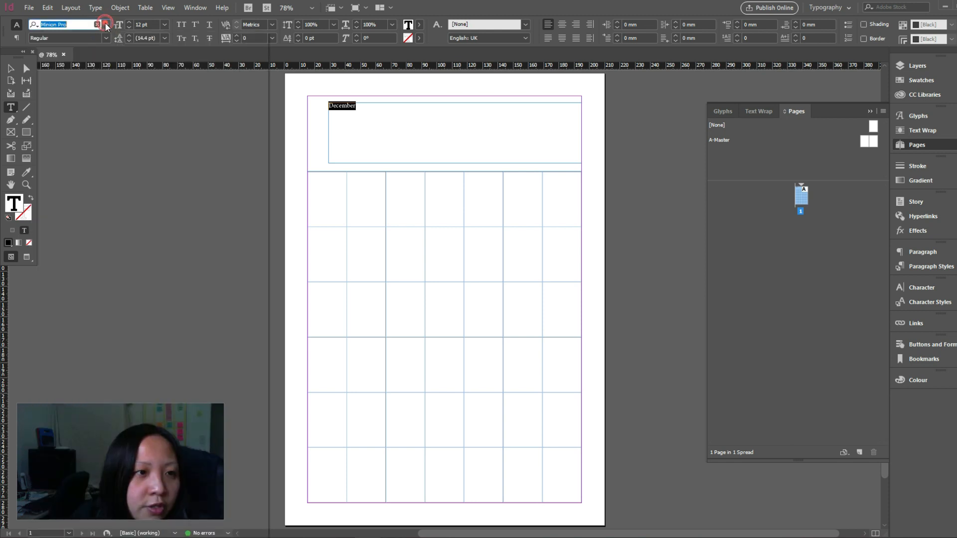
{"action": "left_click", "coordinate": [66, 25]}
{"action": "left_click_drag", "start_coordinate": [71, 25], "coordinate": [14, 25]}
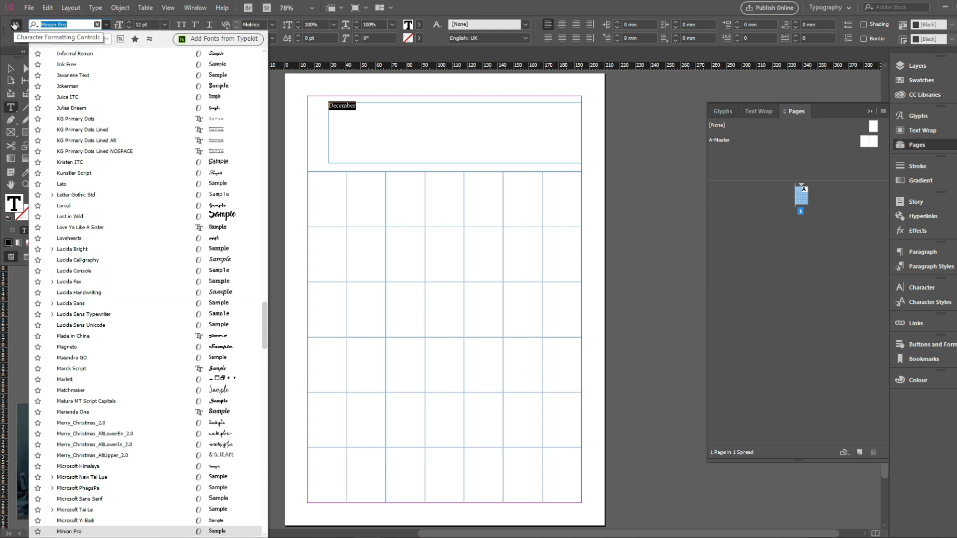
{"action": "type", "text": "Fre"}
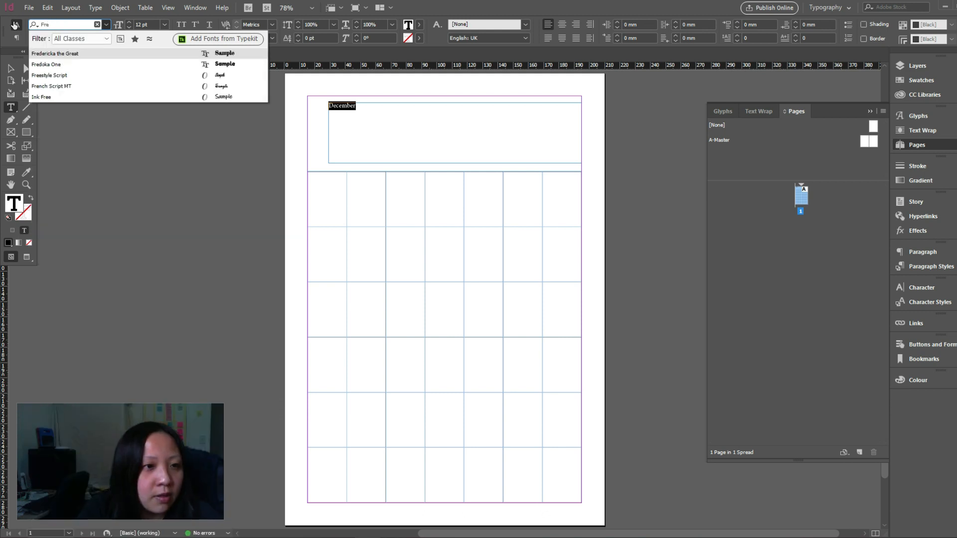
{"action": "left_click", "coordinate": [83, 55]}
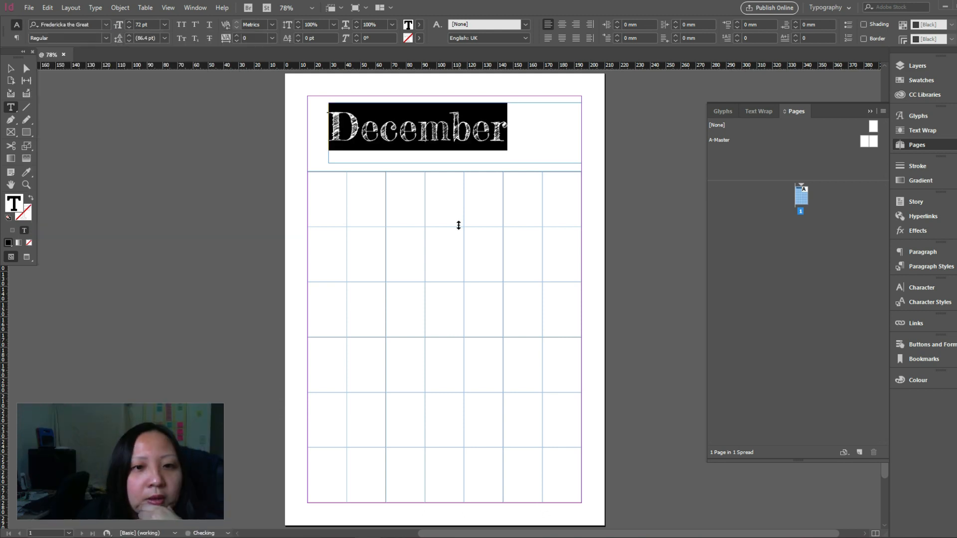
- Shrink the title frame's width to its text, and scale frame and text to 128%, about 150 x 51 mm
{"action": "left_click", "coordinate": [11, 69]}
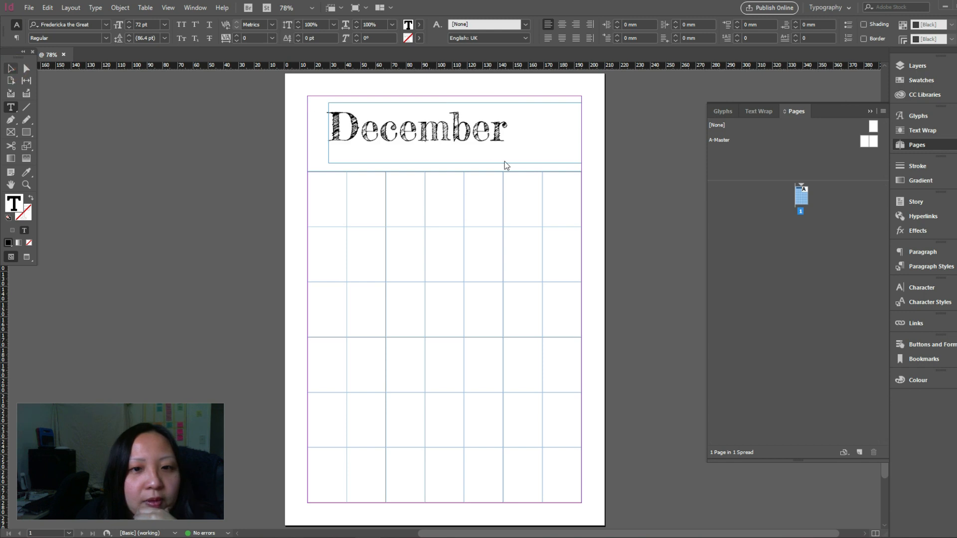
{"action": "double_click", "coordinate": [581, 131]}
{"action": "mouse_move", "coordinate": [506, 163]}
{"action": "left_mouse_down"}
{"action": "mouse_move", "coordinate": [532, 178]}
{"action": "mouse_move", "coordinate": [515, 160]}
{"action": "left_mouse_up"}
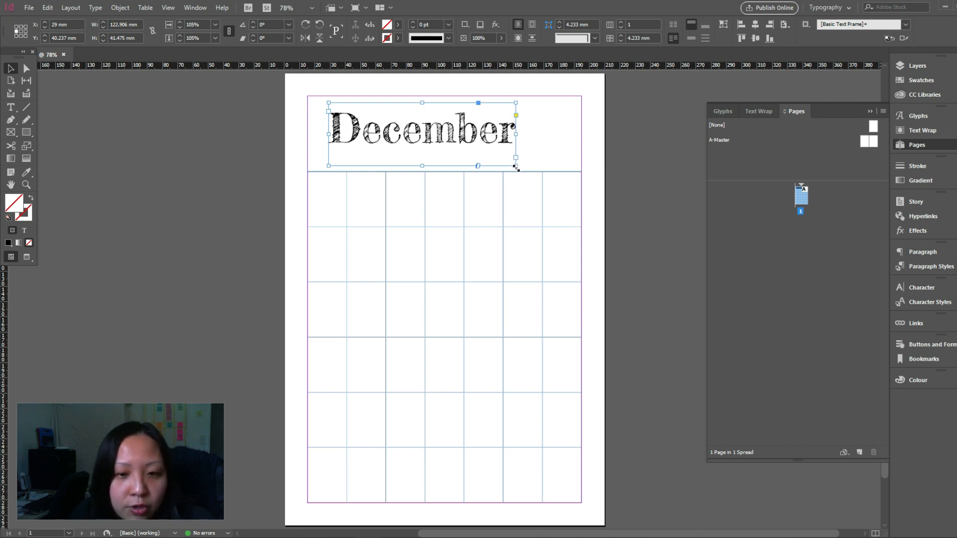
{"action": "left_click_drag", "start_coordinate": [517, 165], "coordinate": [541, 180]}
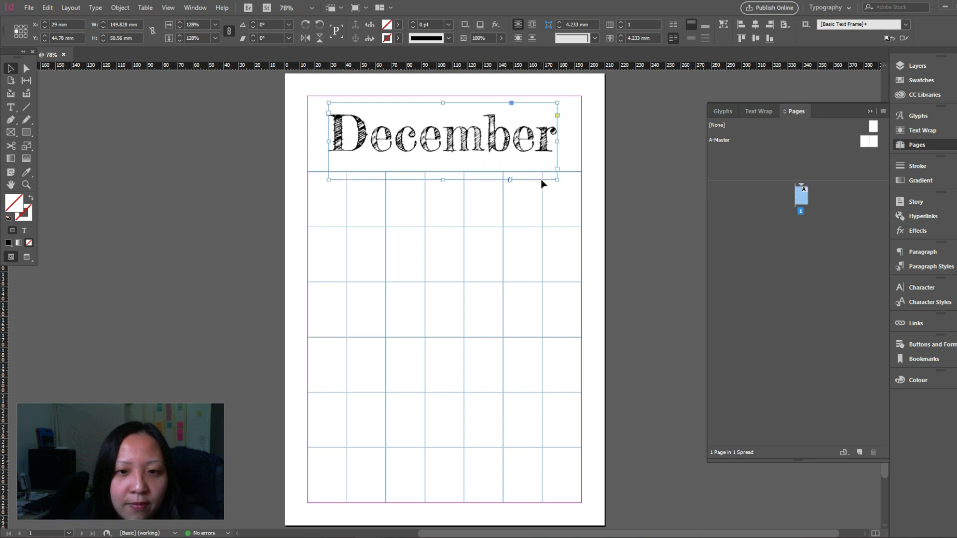
{"action": "left_click", "coordinate": [602, 152]}
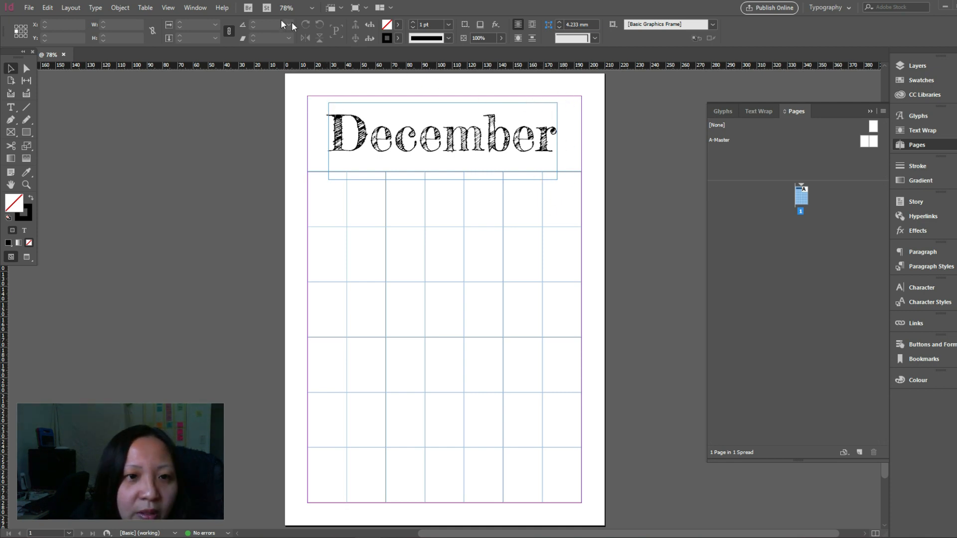
- Turn on Overprint Preview for the calendar page with nothing selected
{"action": "left_click", "coordinate": [167, 8]}
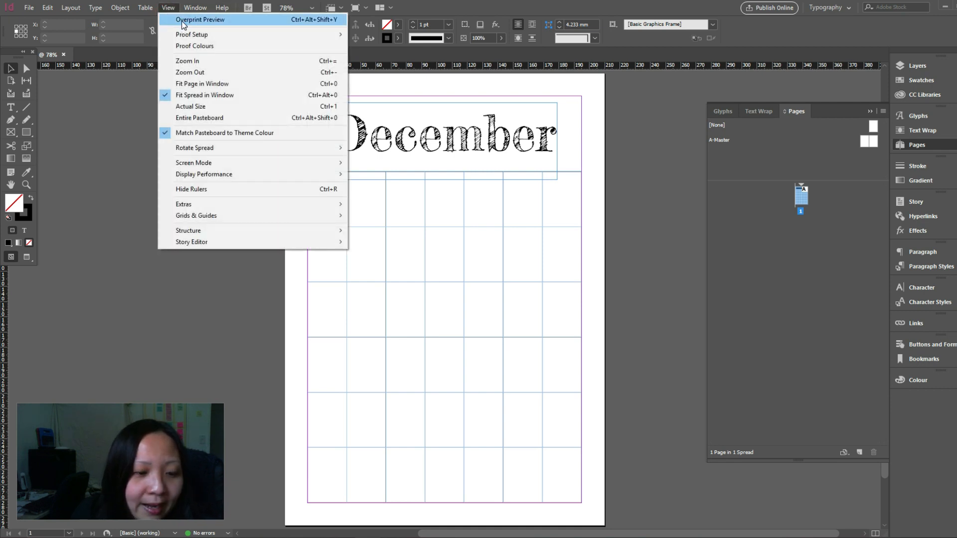
{"action": "left_click", "coordinate": [183, 22]}
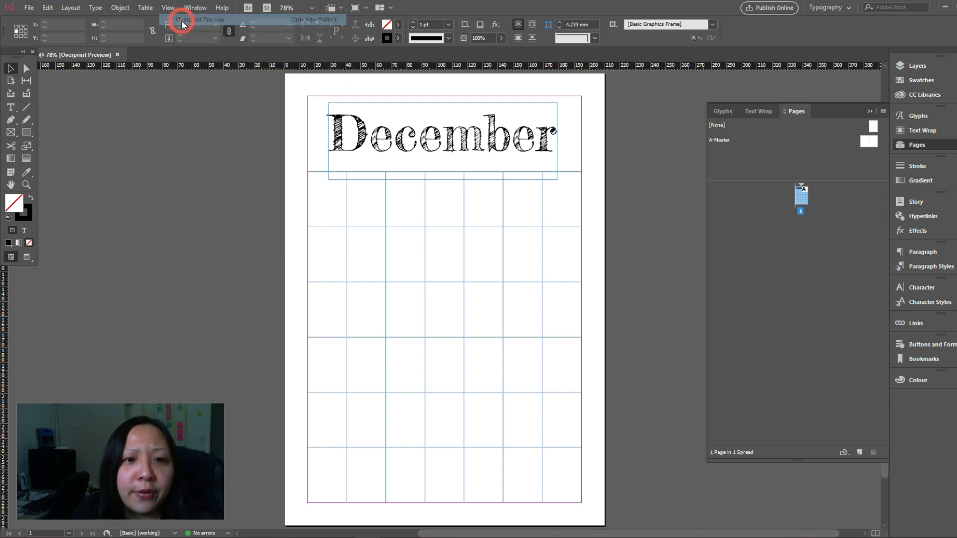
{"action": "left_click", "coordinate": [614, 178]}
{"action": "left_click", "coordinate": [572, 152]}
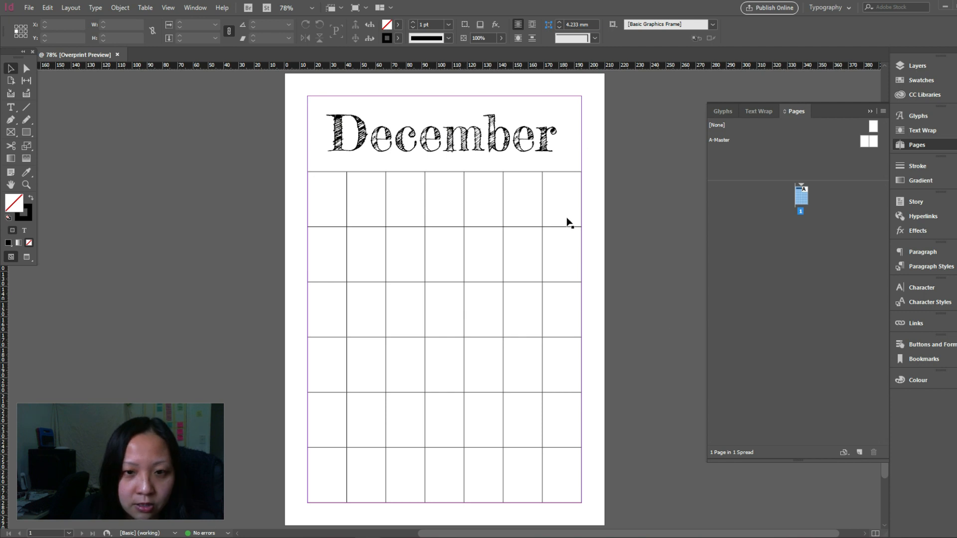
- Move the December title frame straight up to a Y position of about 37.3 mm, clear of the table
{"action": "left_click", "coordinate": [501, 149]}
{"action": "left_click_drag", "start_coordinate": [508, 148], "coordinate": [516, 135]}
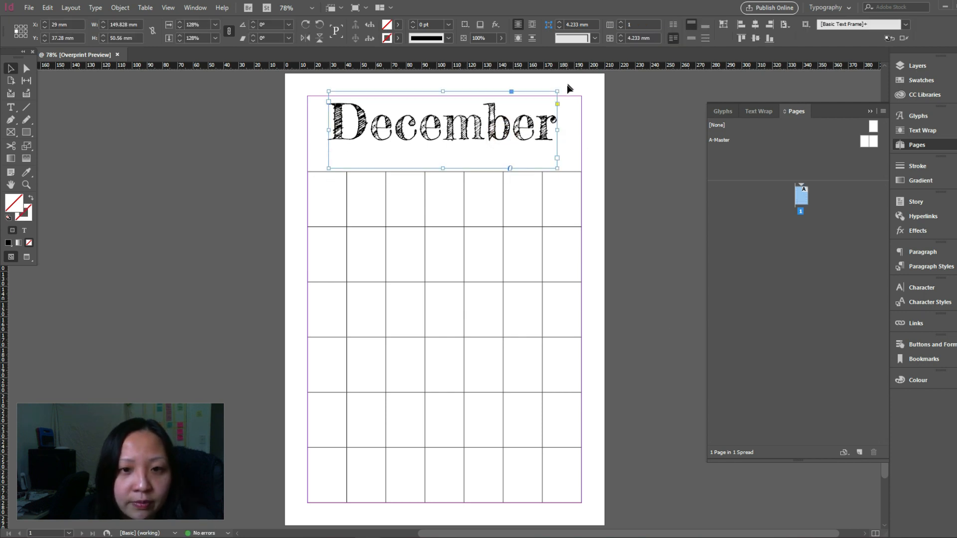
{"action": "double_click", "coordinate": [485, 127]}
{"action": "left_click", "coordinate": [14, 65]}
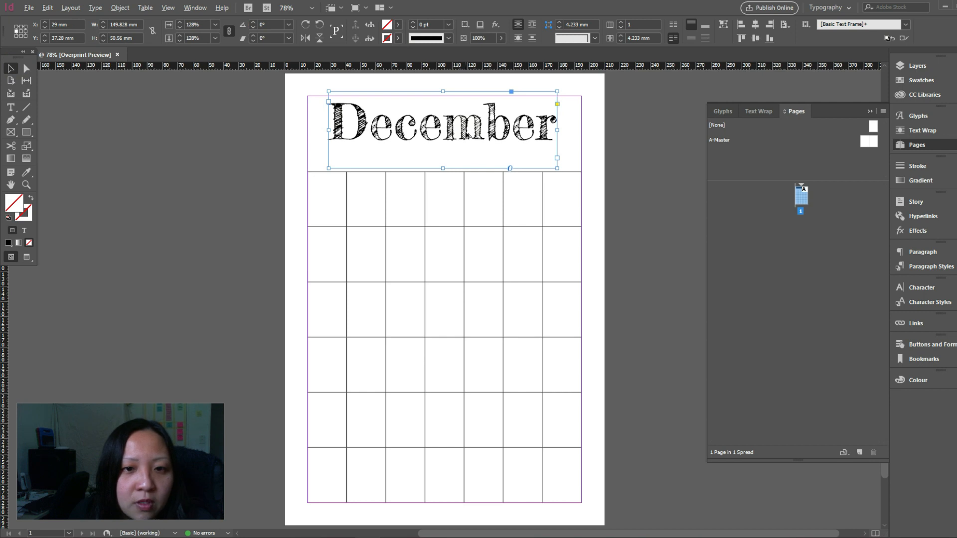
- Duplicate the December title frame, offset slightly down the page, and replace the copy's text with 2019
{"action": "left_click_drag", "start_coordinate": [463, 128], "coordinate": [508, 146]}
{"action": "double_click", "coordinate": [487, 152]}
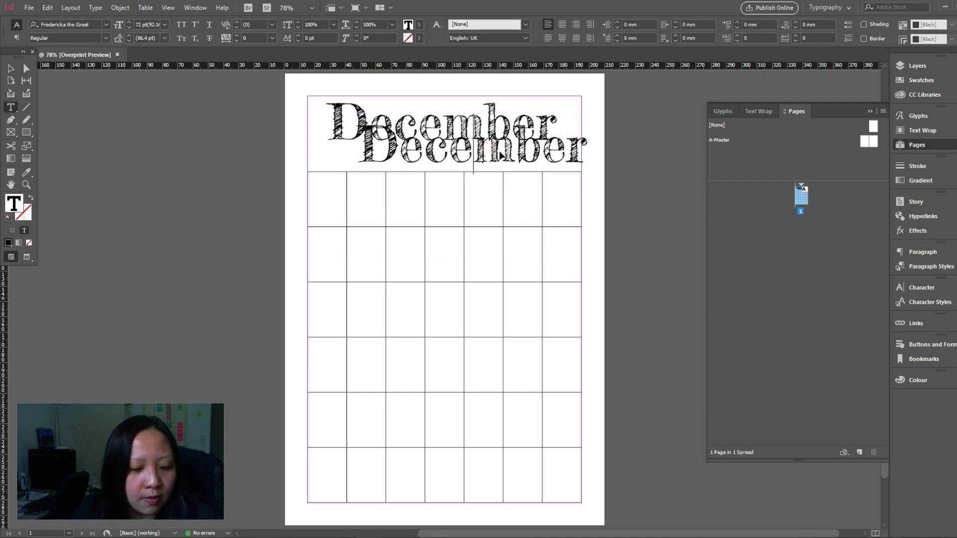
{"action": "key", "text": "ctrl+a"}
{"action": "type", "text": "0"}
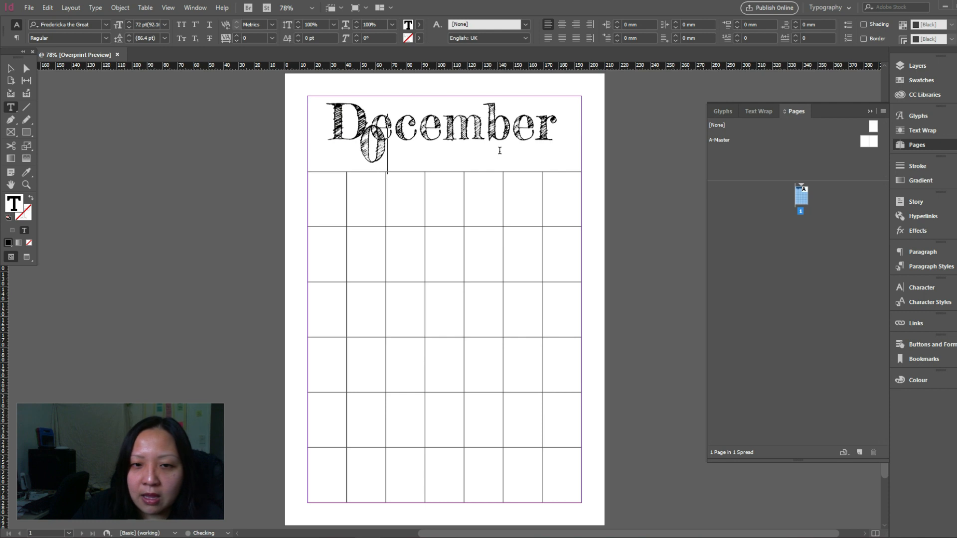
{"action": "key", "text": "BackSpace"}
{"action": "type", "text": "2"}
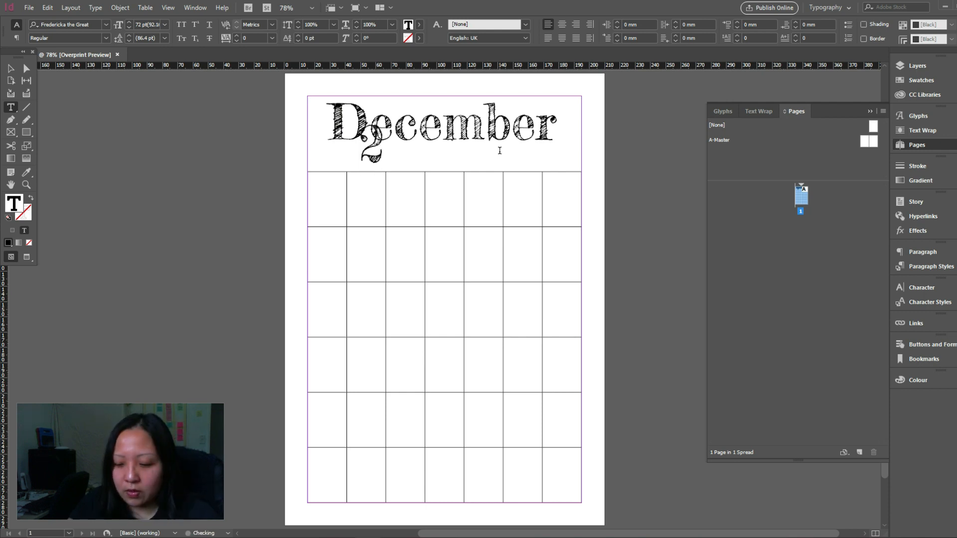
{"action": "type", "text": "019"}
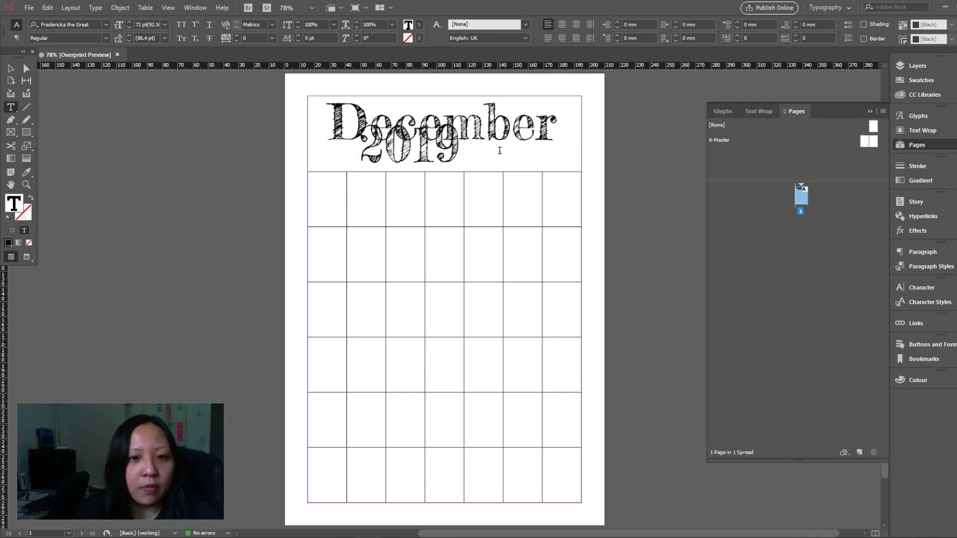
- Fit the 2019 frame's width and height to its text, about 66 x 32 mm
{"action": "left_click", "coordinate": [10, 69]}
{"action": "left_click", "coordinate": [458, 151]}
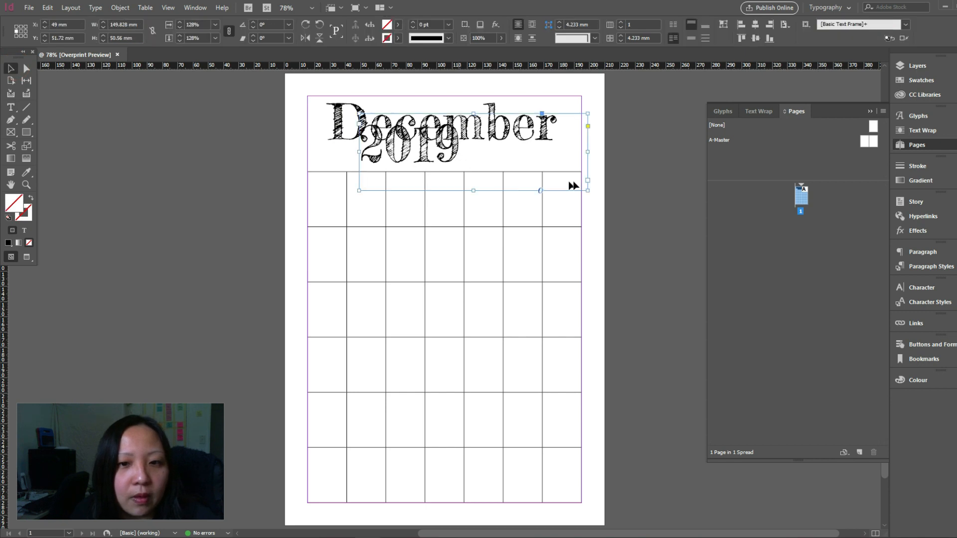
{"action": "left_click_drag", "start_coordinate": [588, 153], "coordinate": [459, 153]}
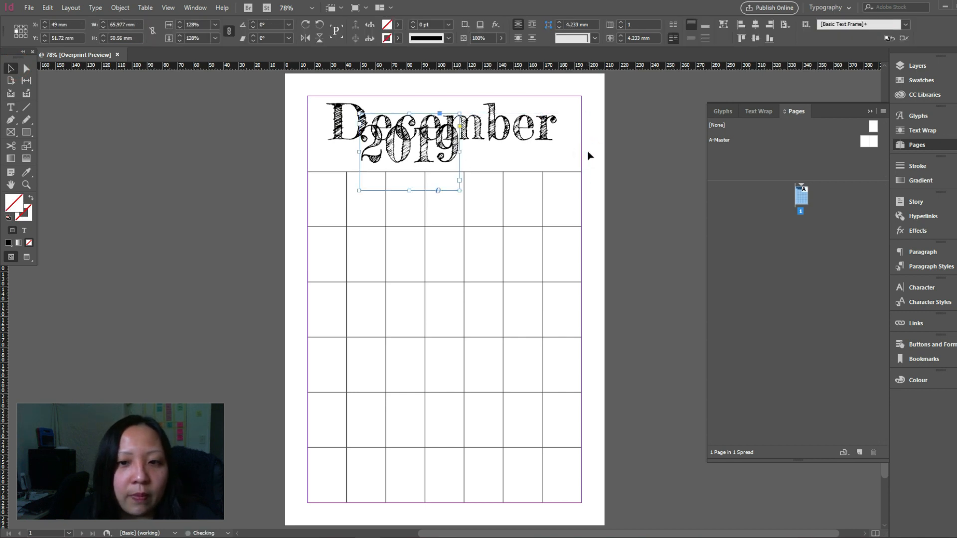
{"action": "double_click", "coordinate": [409, 190]}
{"action": "left_click_drag", "start_coordinate": [460, 163], "coordinate": [463, 162]}
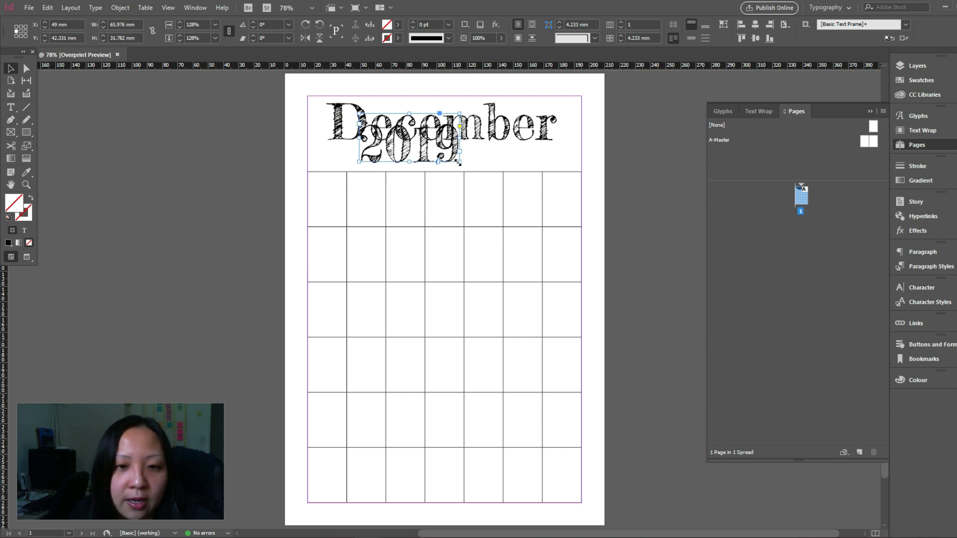
- Scale the 2019 frame and text to 61%, place it below the end of December, and preview the page without margin guides
{"action": "left_click_drag", "start_coordinate": [457, 161], "coordinate": [551, 165]}
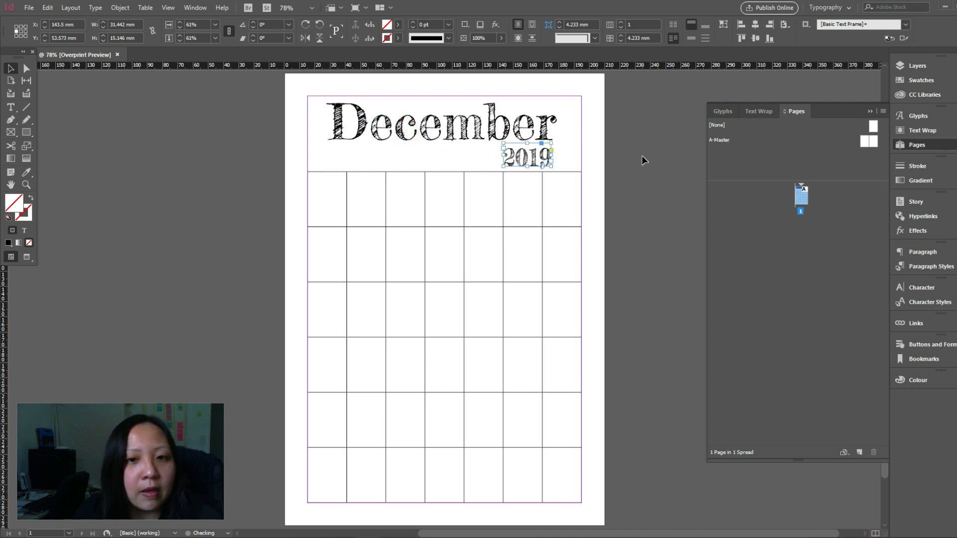
{"action": "left_click", "coordinate": [641, 157]}
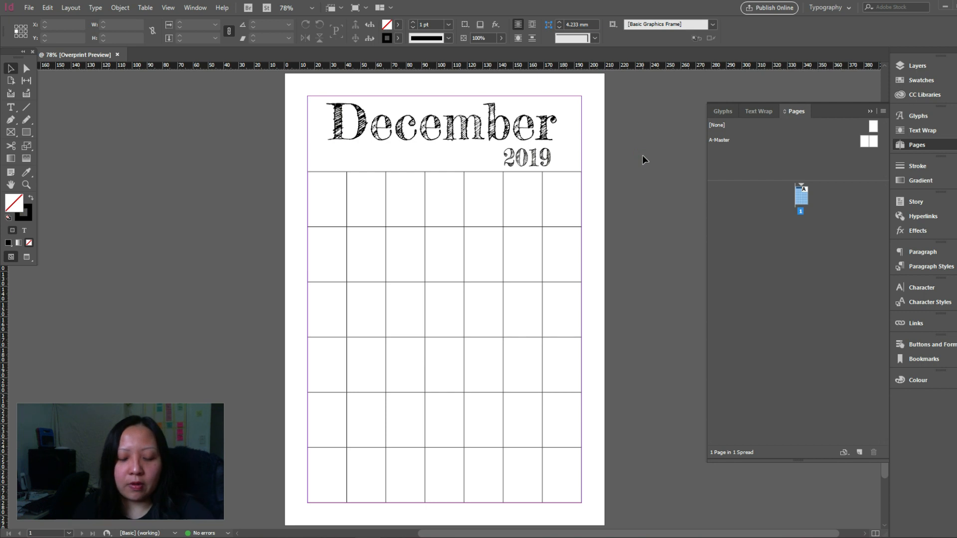
{"action": "key", "text": "w"}
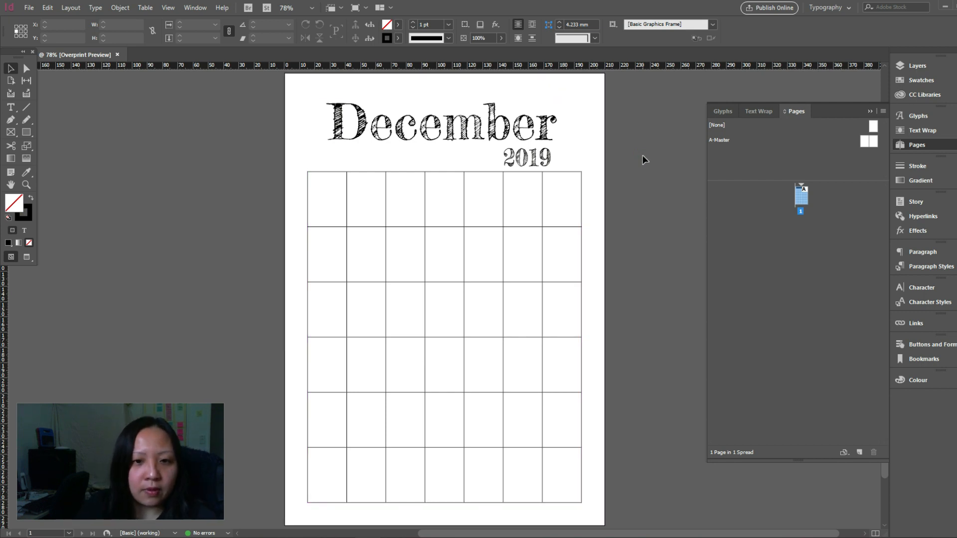
- Scale the 2019 frame and text to 49%, about 25 x 12 mm, and move it above the last letters of December
{"action": "left_click", "coordinate": [548, 156]}
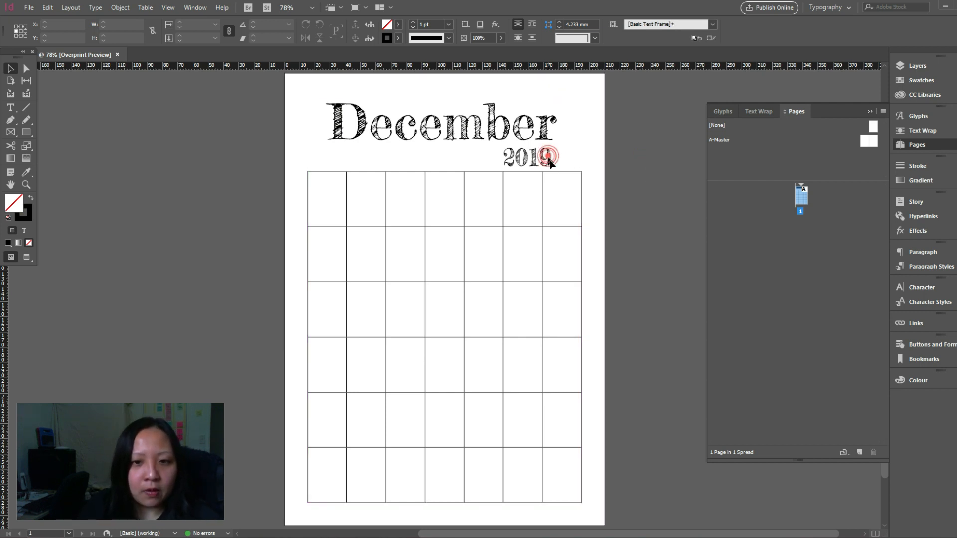
{"action": "left_click_drag", "start_coordinate": [552, 167], "coordinate": [541, 152]}
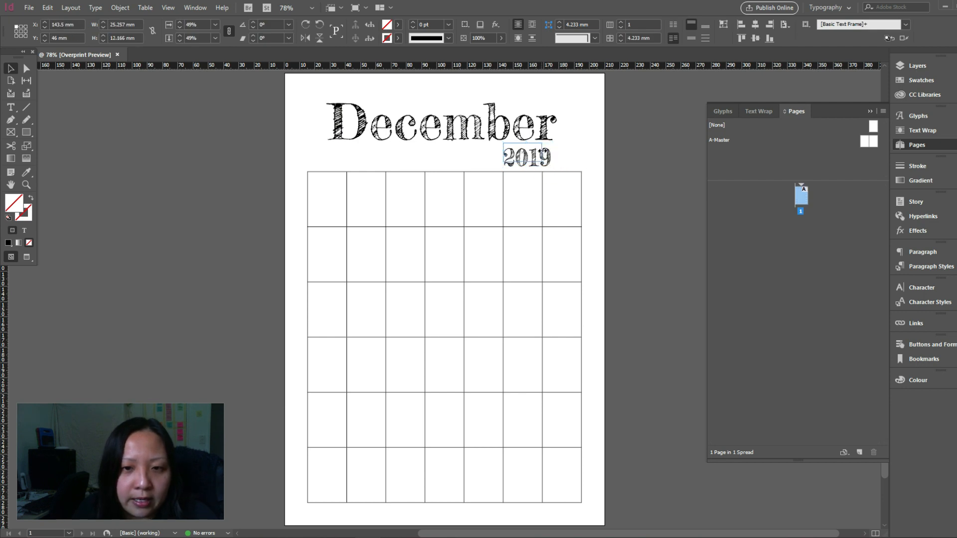
{"action": "left_click", "coordinate": [610, 148]}
{"action": "left_click", "coordinate": [537, 154]}
{"action": "left_click_drag", "start_coordinate": [539, 153], "coordinate": [552, 138]}
{"action": "left_click", "coordinate": [609, 128]}
- Align the right edges of the 2019 and December frames
{"action": "left_click", "coordinate": [784, 24]}
{"action": "left_click", "coordinate": [829, 28]}
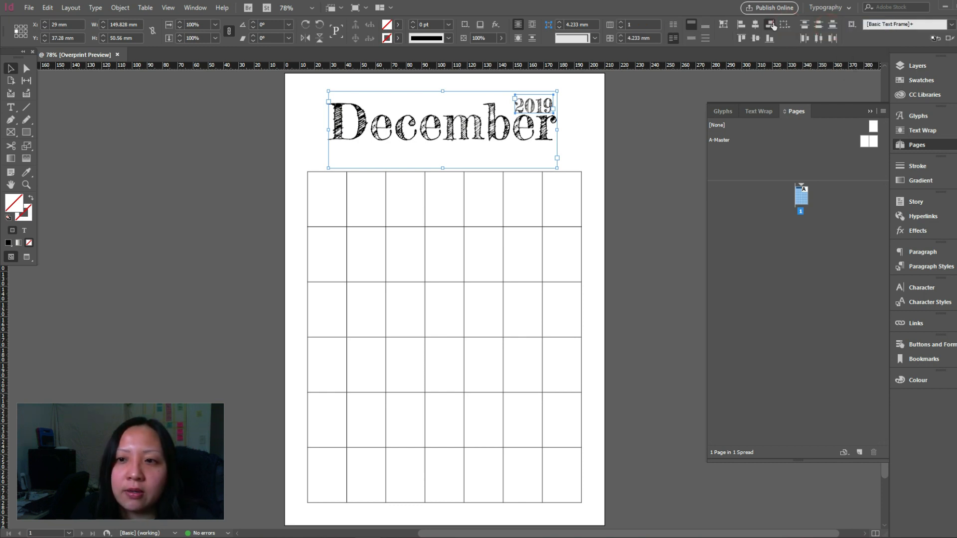
{"action": "left_click", "coordinate": [770, 24]}
{"action": "left_click", "coordinate": [632, 113]}
{"action": "left_click", "coordinate": [535, 109]}
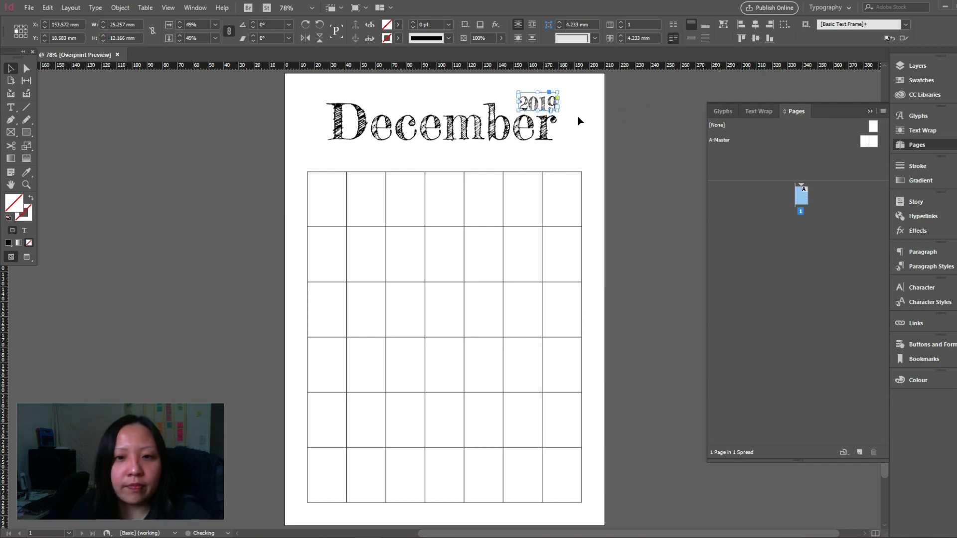
{"action": "left_click", "coordinate": [632, 117]}
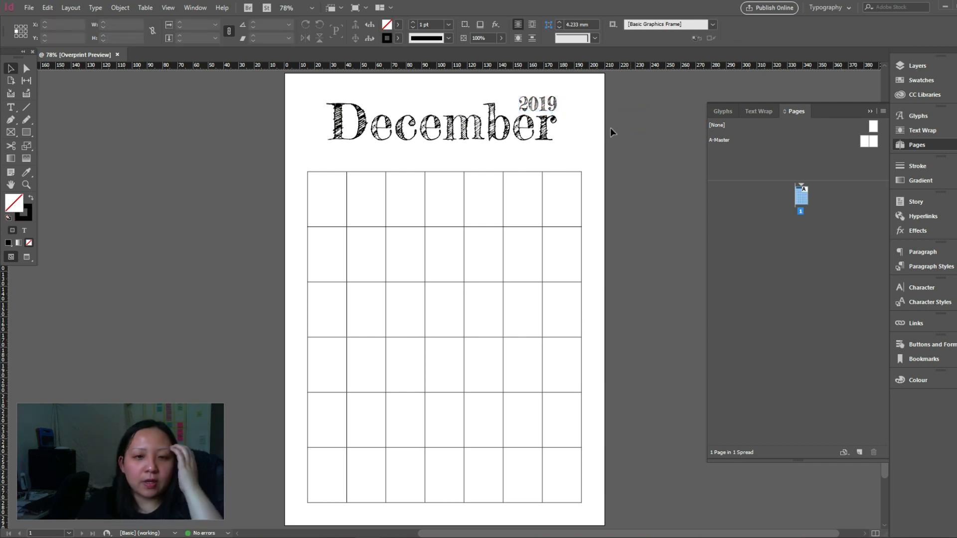
- Group the December and 2019 frames and centre the group horizontally on the page
{"action": "scroll", "coordinate": [637, 149], "scroll_direction": "up", "scroll_amount": 3}
{"action": "scroll", "coordinate": [637, 150], "scroll_direction": "down", "scroll_amount": 2}
{"action": "left_click_drag", "start_coordinate": [596, 103], "coordinate": [345, 169]}
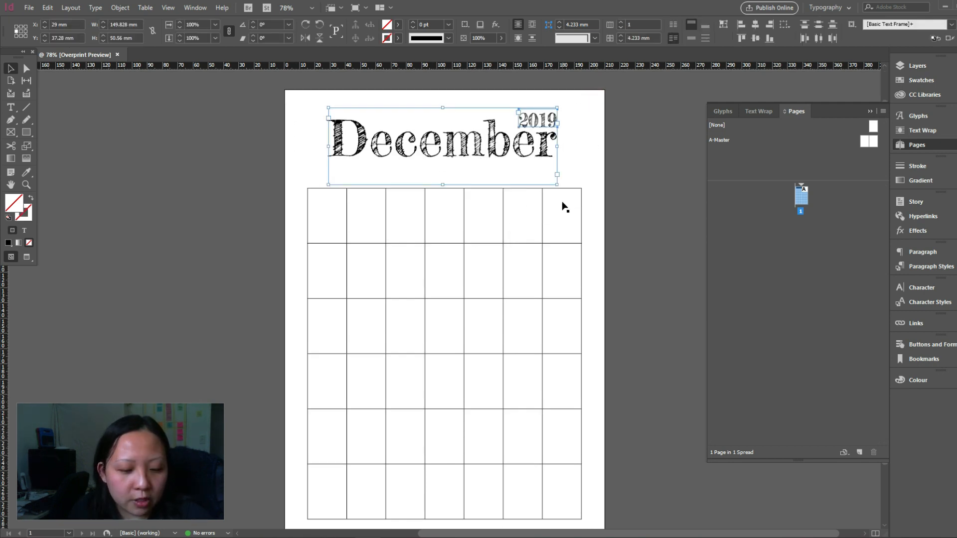
{"action": "key", "text": "ctrl+g"}
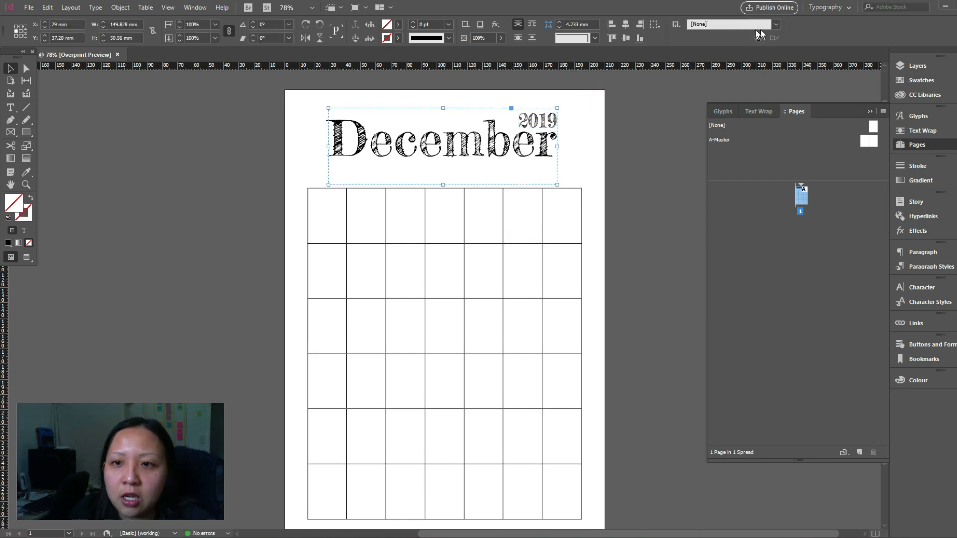
{"action": "left_click", "coordinate": [654, 24]}
{"action": "left_click", "coordinate": [699, 59]}
{"action": "left_click", "coordinate": [625, 25]}
{"action": "left_click", "coordinate": [657, 128]}
{"action": "left_click", "coordinate": [539, 145]}
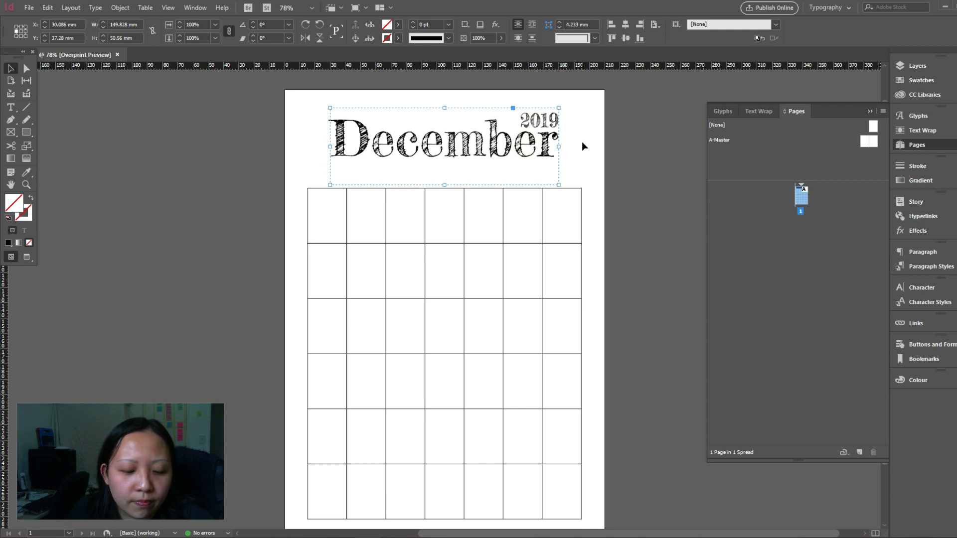
- Ungroup the title frames and fit the December frame's height to its text, about 31.8 mm
{"action": "key", "text": "ctrl+shift+g"}
{"action": "left_click", "coordinate": [596, 143]}
{"action": "left_click", "coordinate": [550, 151]}
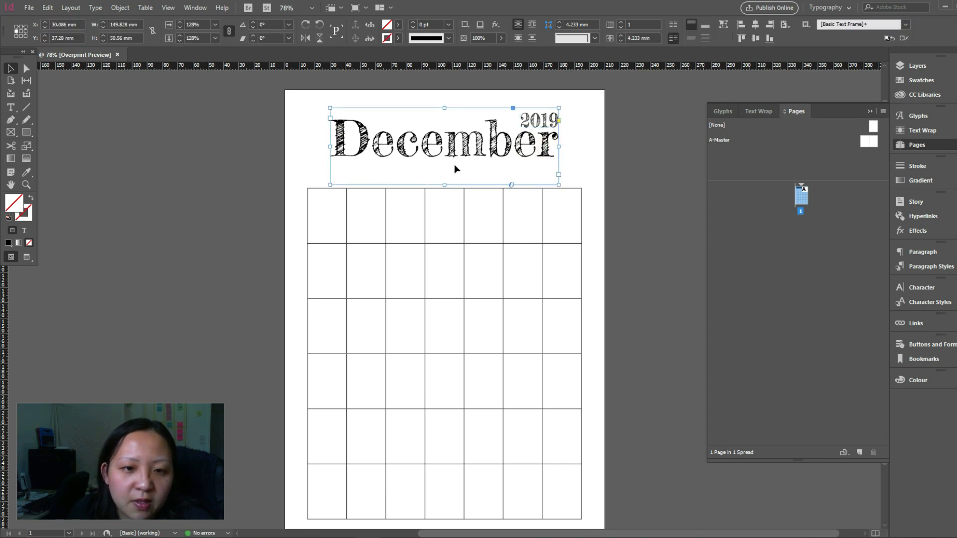
{"action": "double_click", "coordinate": [443, 184]}
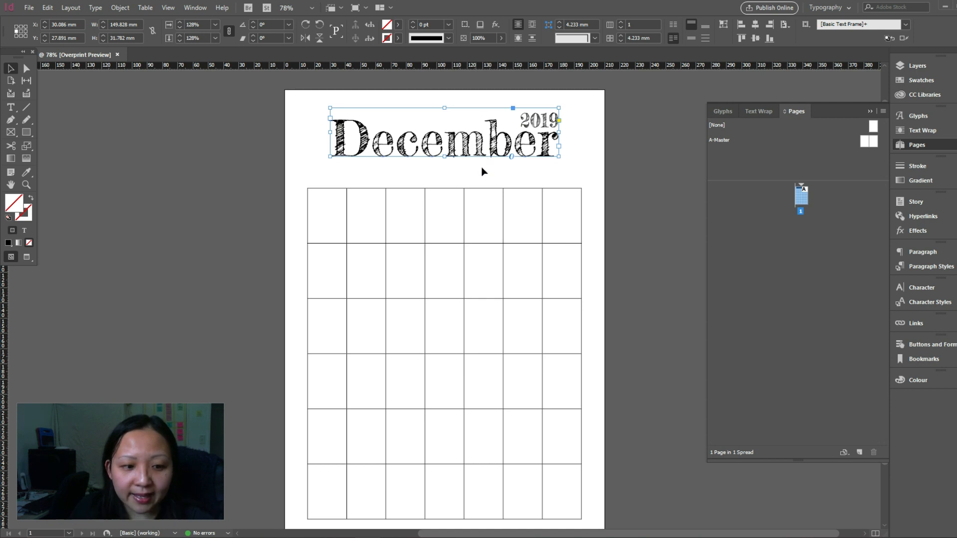
- Regroup the December and 2019 frames and move the group straight down, closer to the table
{"action": "left_click_drag", "start_coordinate": [588, 96], "coordinate": [510, 174]}
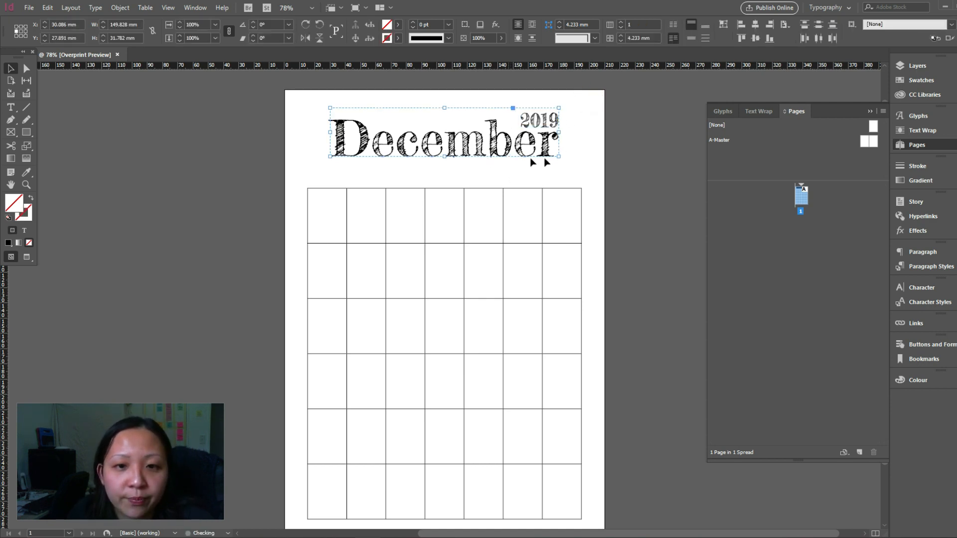
{"action": "left_click", "coordinate": [591, 150]}
{"action": "left_click", "coordinate": [545, 148]}
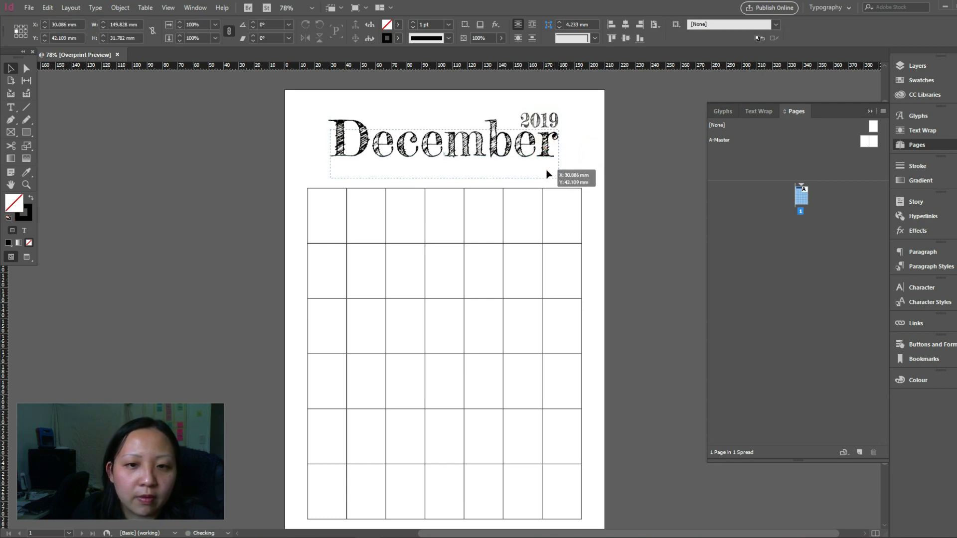
{"action": "left_click", "coordinate": [596, 170]}
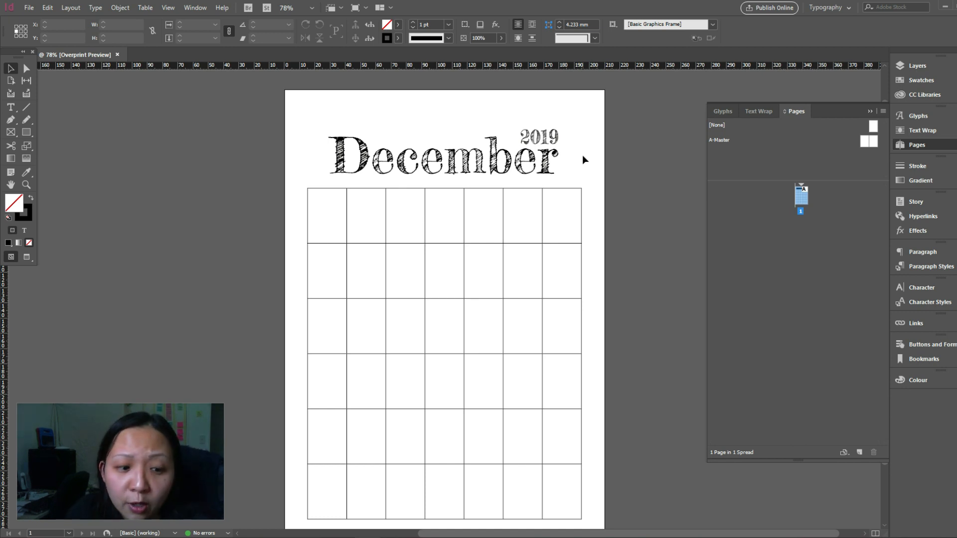
{"action": "scroll", "coordinate": [558, 208], "scroll_direction": "down", "scroll_amount": 1}
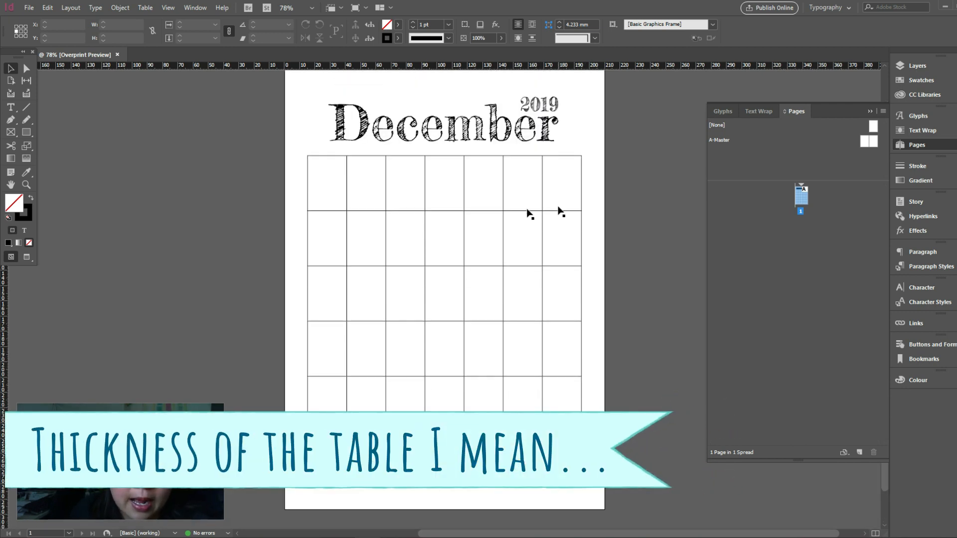
- Set the stroke weight of all cells in the calendar table to 0.25 pt through the cell options, and deselect the table
{"action": "left_click", "coordinate": [326, 179]}
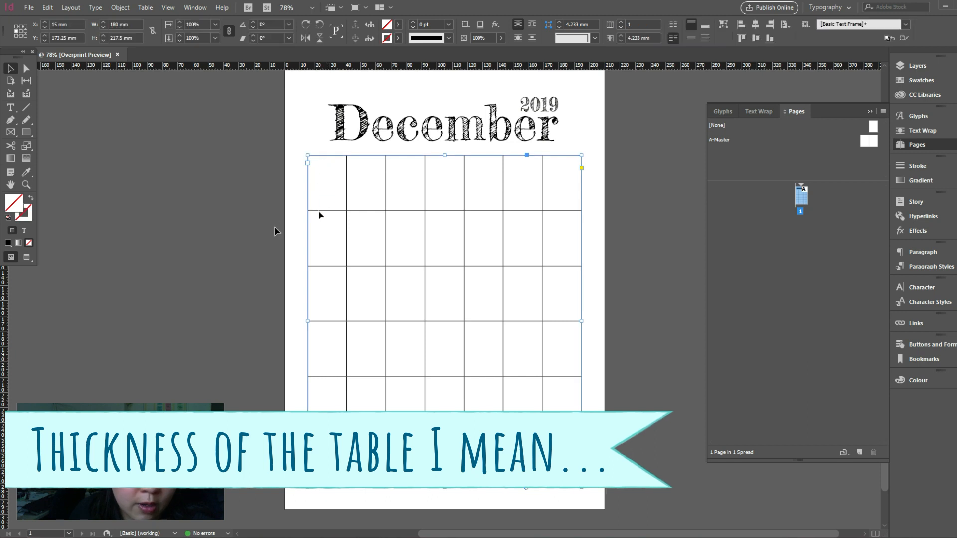
{"action": "double_click", "coordinate": [316, 173]}
{"action": "left_click_drag", "start_coordinate": [336, 192], "coordinate": [591, 498]}
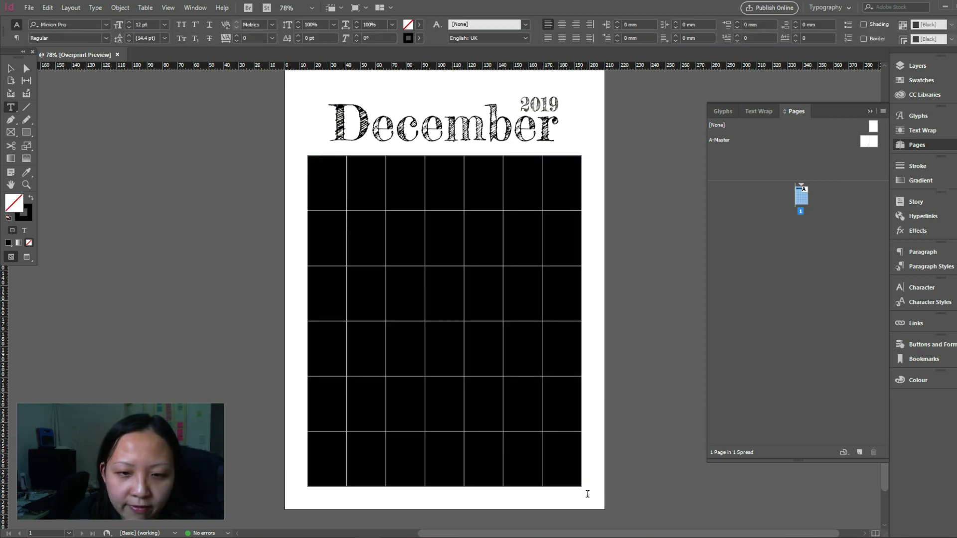
{"action": "left_click", "coordinate": [144, 8]}
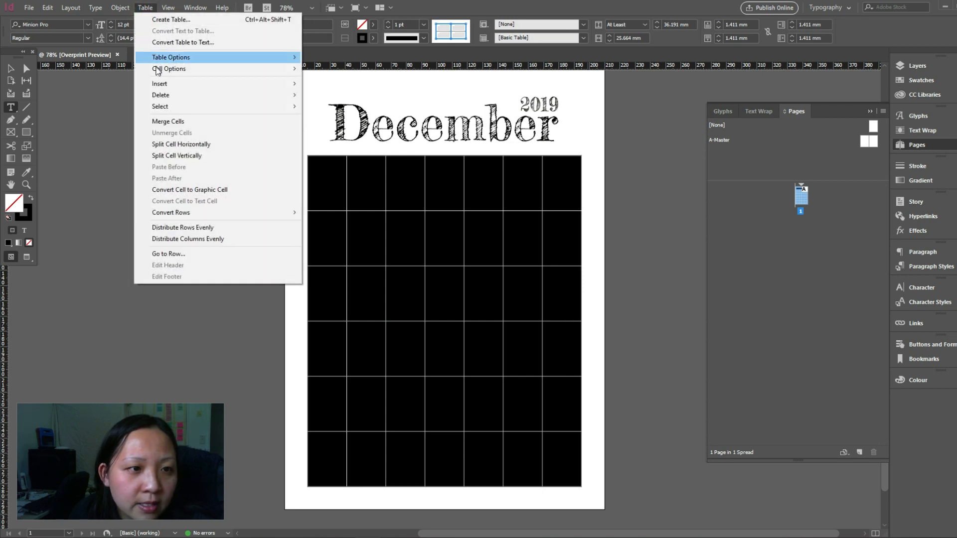
{"action": "mouse_move", "coordinate": [157, 70]}
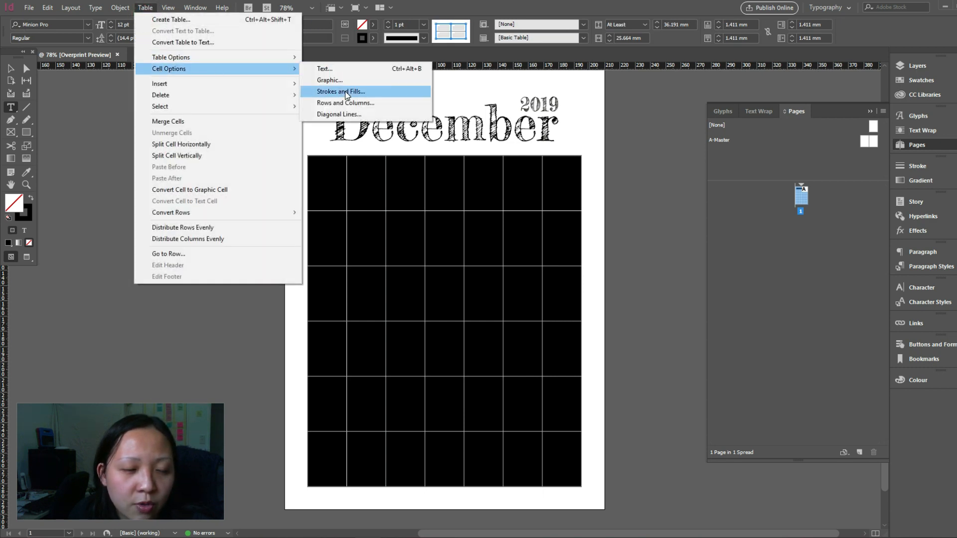
{"action": "left_click", "coordinate": [345, 91]}
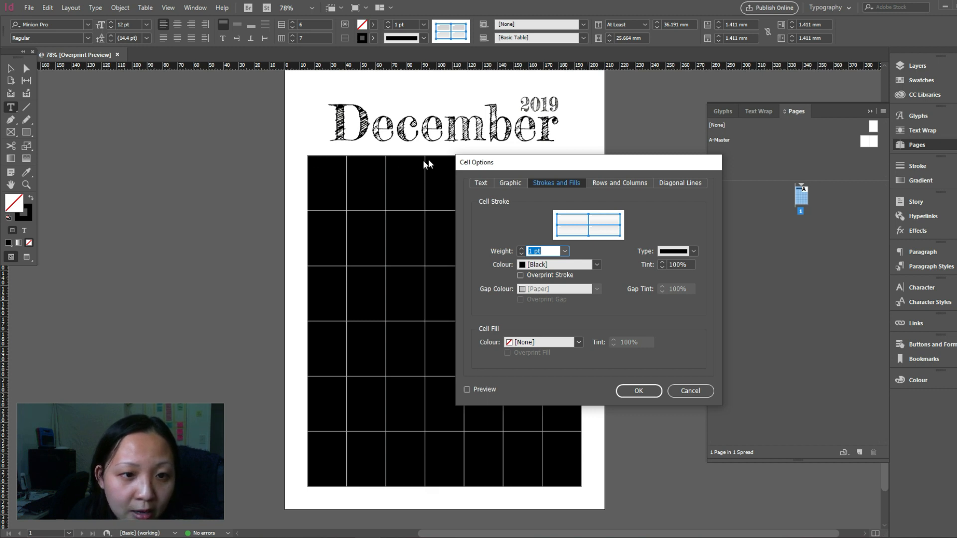
{"action": "left_click", "coordinate": [564, 252]}
{"action": "left_click", "coordinate": [557, 272]}
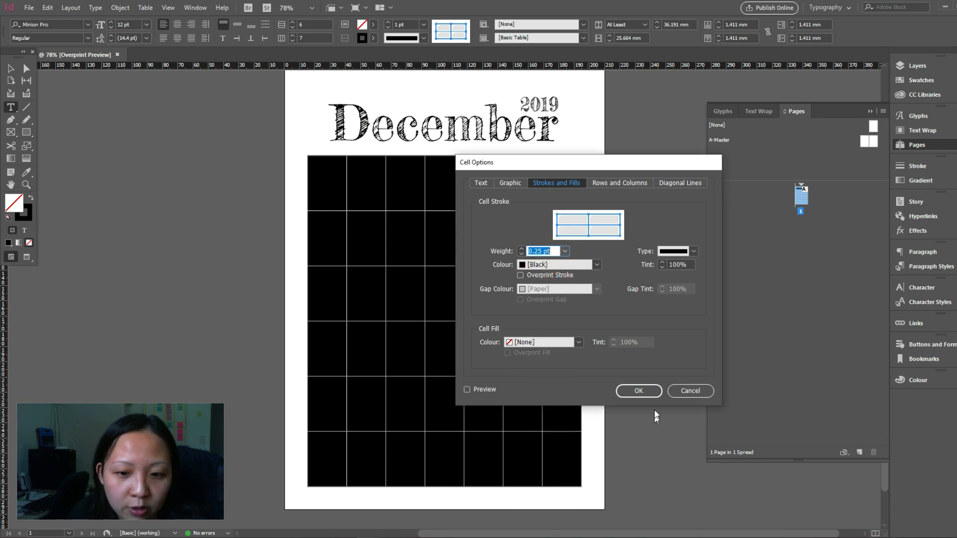
{"action": "left_click", "coordinate": [637, 390]}
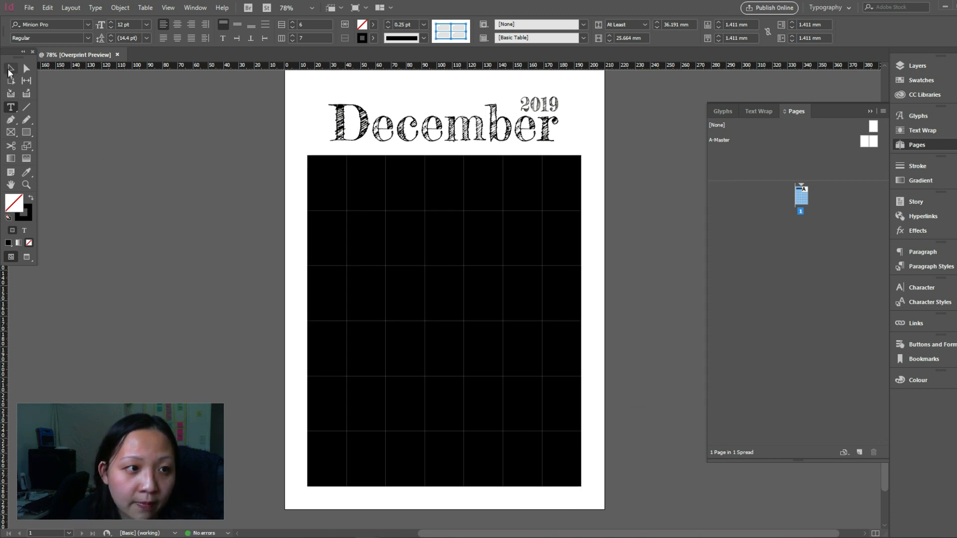
{"action": "left_click", "coordinate": [11, 68]}
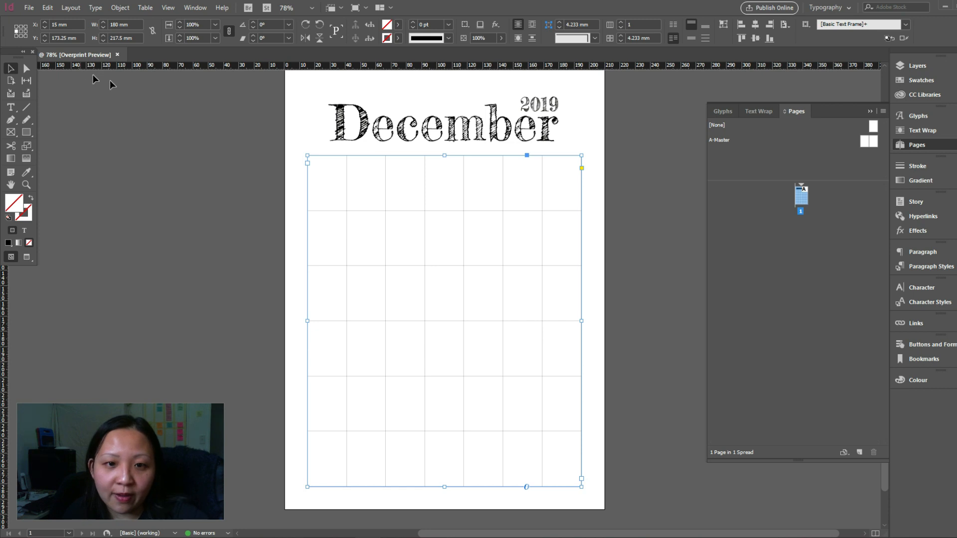
{"action": "left_click", "coordinate": [664, 169]}
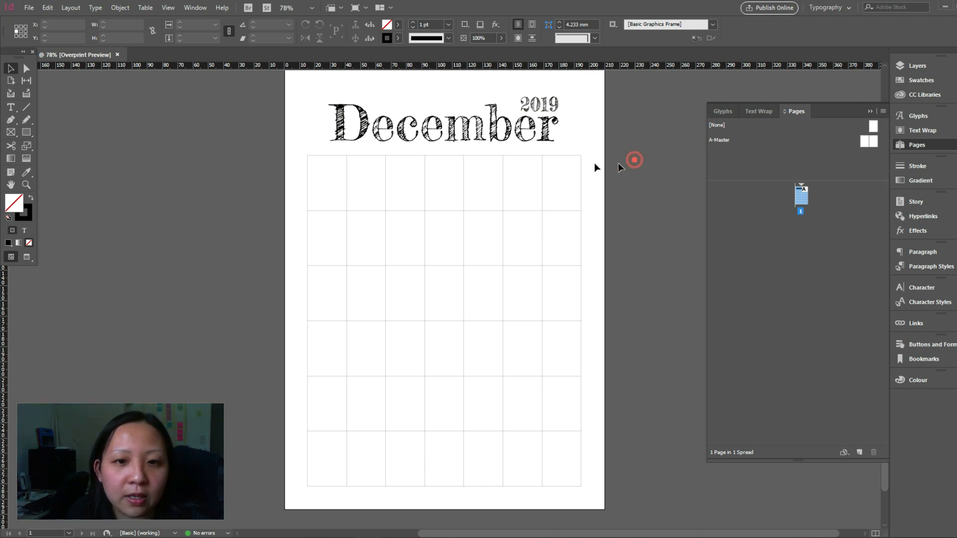
- Draw a second 6-row, 7-column table over the title area, and undo it
{"action": "left_click", "coordinate": [562, 158]}
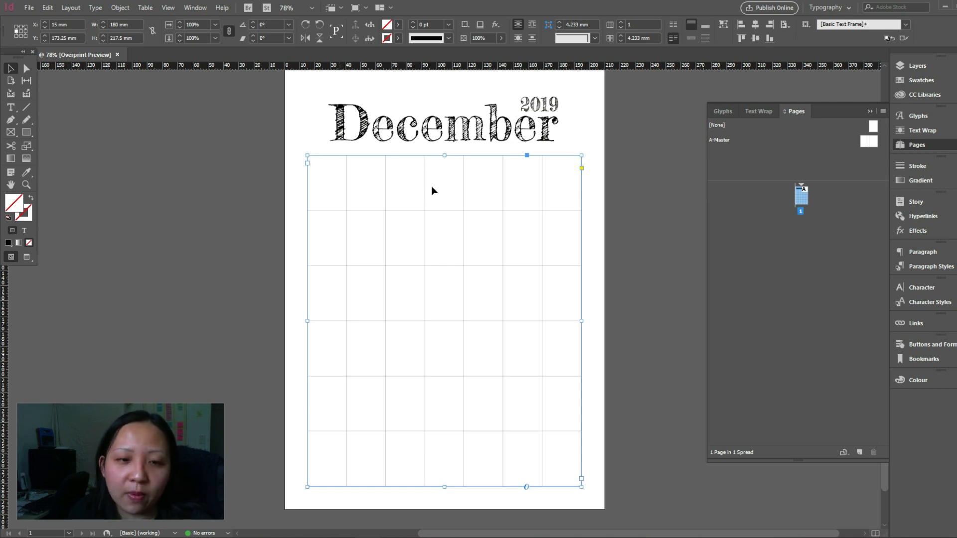
{"action": "left_click", "coordinate": [146, 7]}
{"action": "left_click", "coordinate": [148, 9]}
{"action": "left_click", "coordinate": [149, 9]}
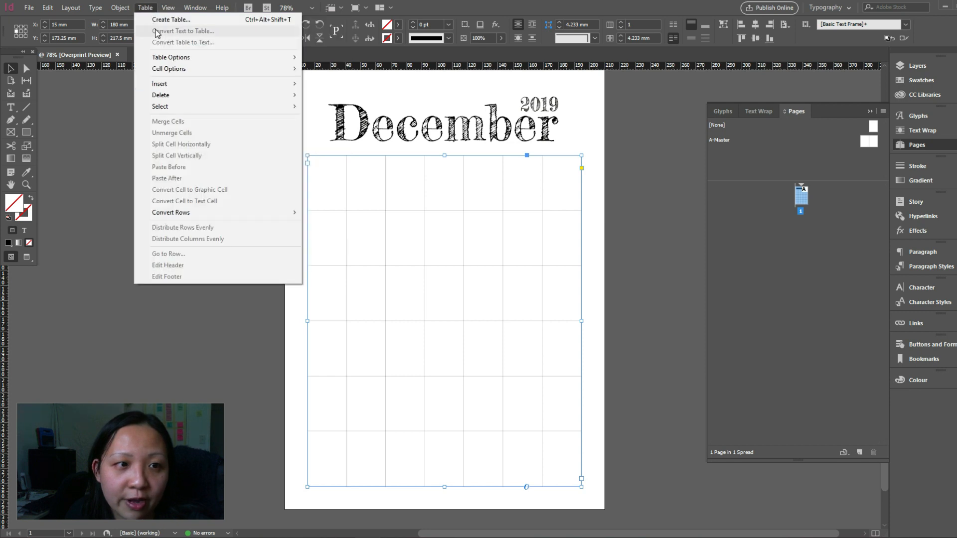
{"action": "left_click", "coordinate": [156, 21]}
{"action": "left_click", "coordinate": [559, 236]}
{"action": "left_click_drag", "start_coordinate": [304, 84], "coordinate": [580, 208]}
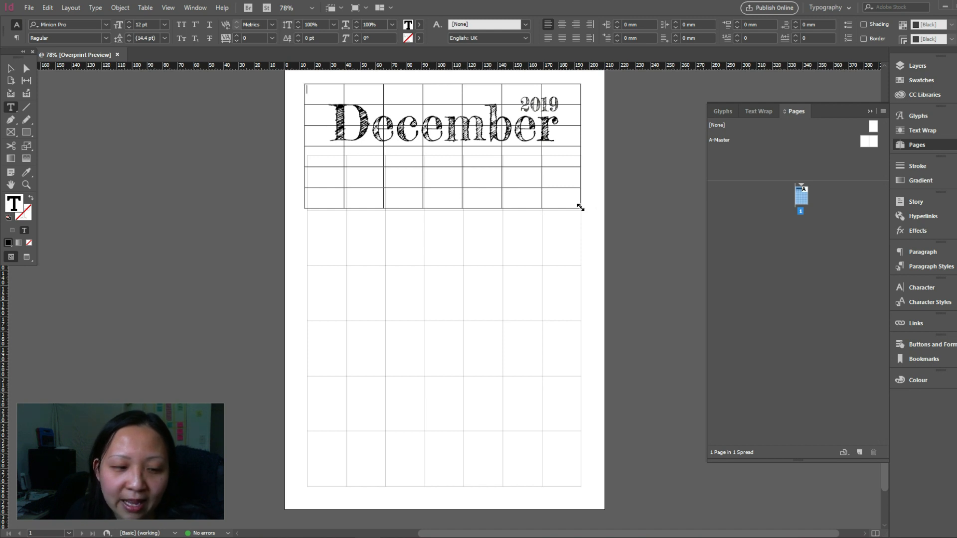
{"action": "left_click", "coordinate": [11, 68]}
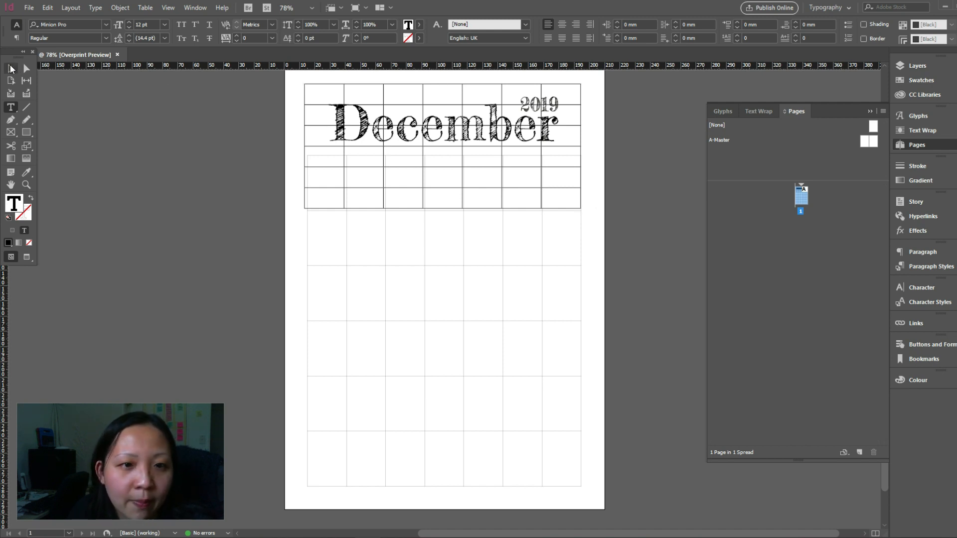
{"action": "left_click_drag", "start_coordinate": [305, 80], "coordinate": [320, 88]}
{"action": "key", "text": "ctrl+z"}
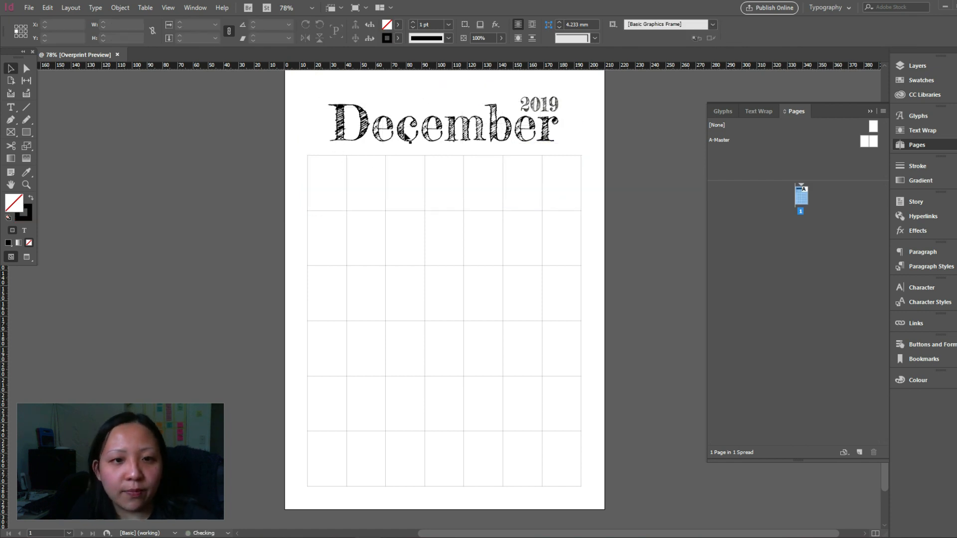
- Enlarge the calendar table's text frame to 188 mm wide and 224 mm high, and deselect it
{"action": "left_click", "coordinate": [581, 178]}
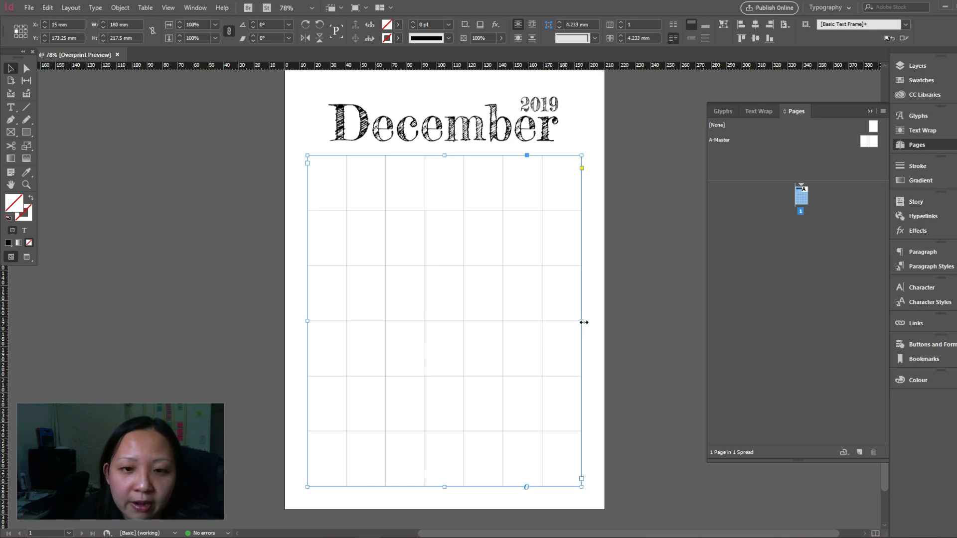
{"action": "left_click_drag", "start_coordinate": [584, 323], "coordinate": [594, 320]}
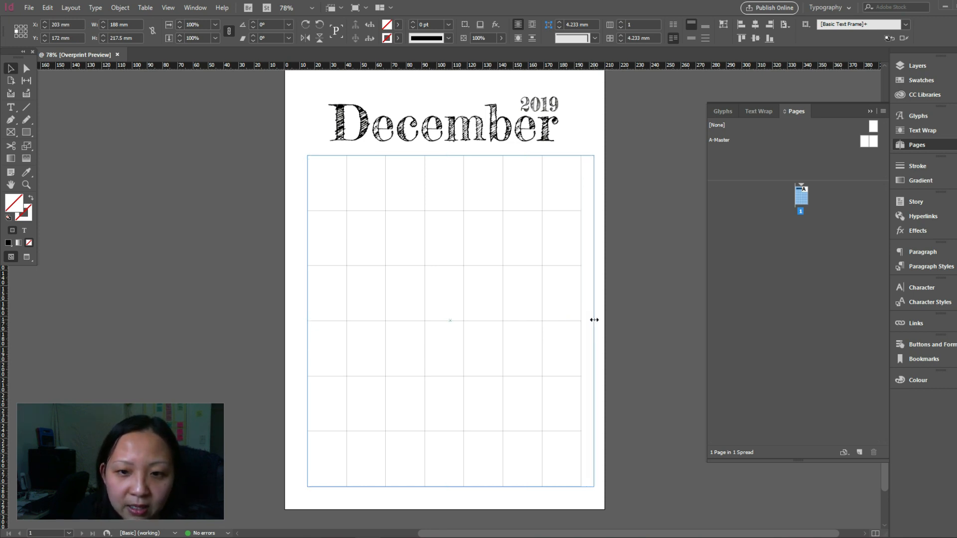
{"action": "left_click", "coordinate": [443, 486]}
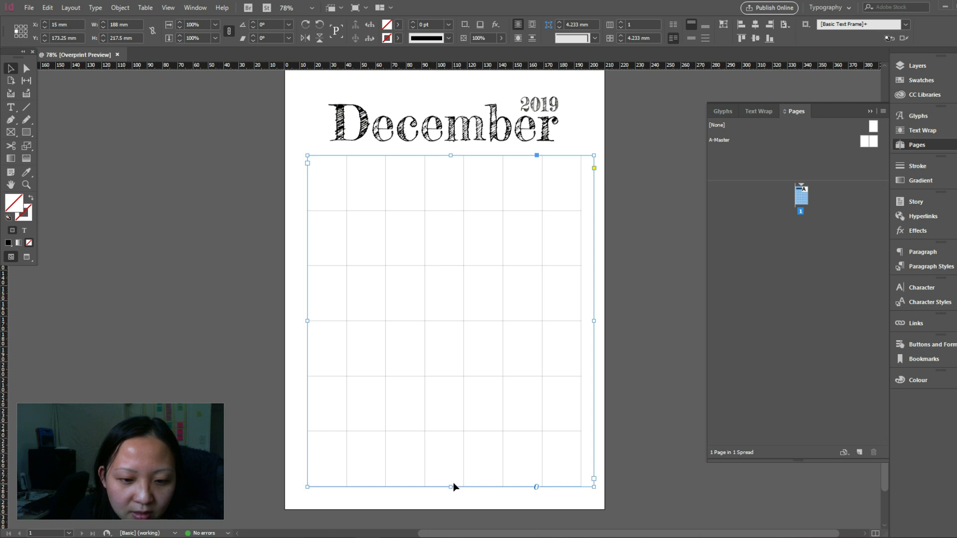
{"action": "left_click_drag", "start_coordinate": [450, 486], "coordinate": [451, 497]}
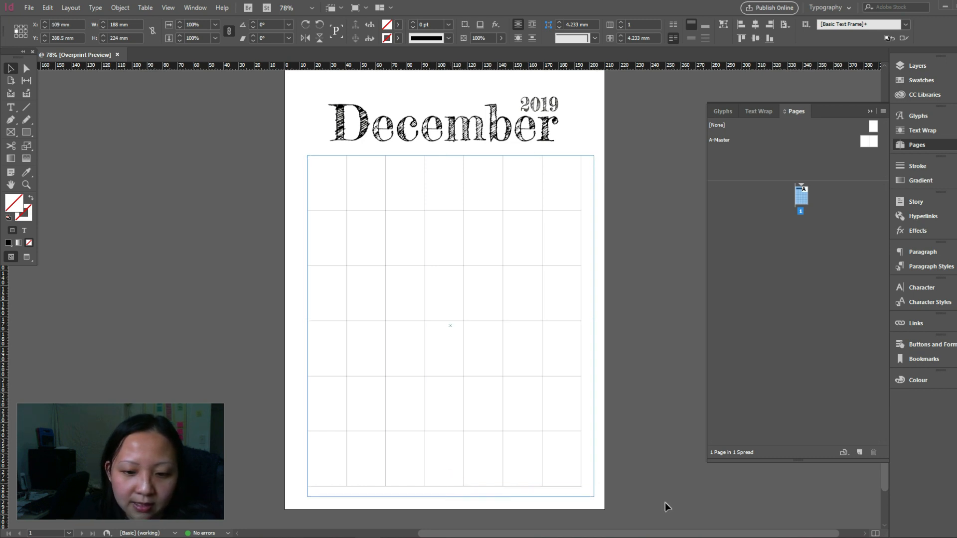
{"action": "left_click", "coordinate": [628, 245]}
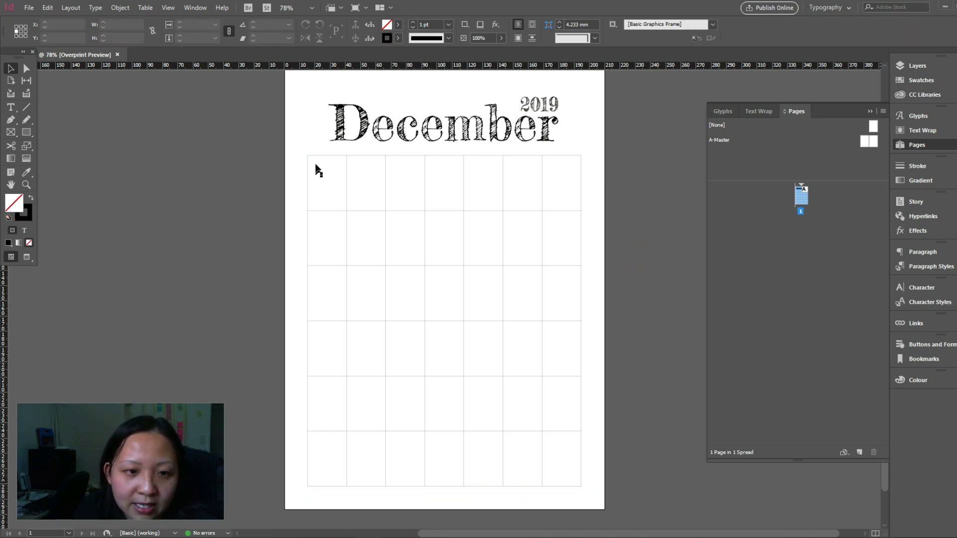
- Shrink the calendar table's text frame to 180 mm wide and 217.5 mm high so it fits the table edges
{"action": "left_click", "coordinate": [592, 269]}
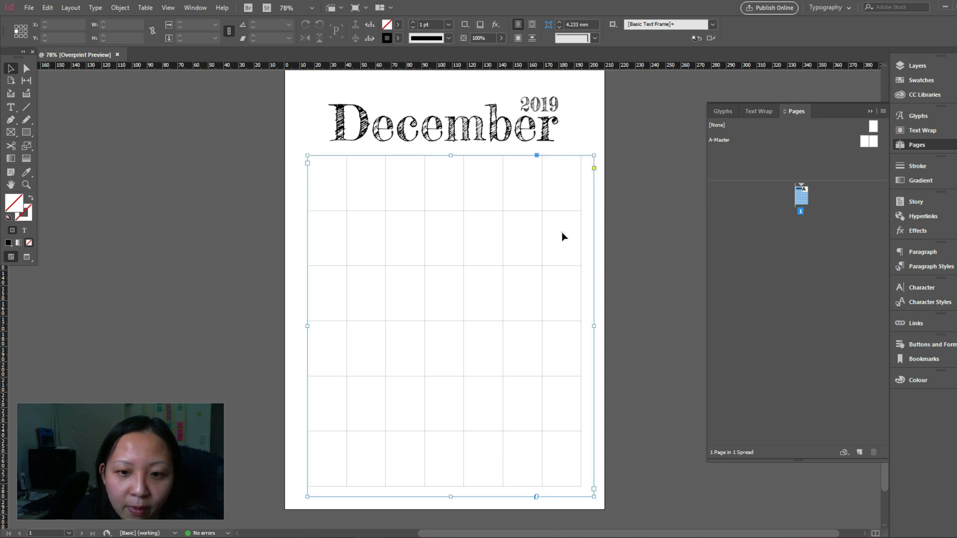
{"action": "left_click_drag", "start_coordinate": [594, 326], "coordinate": [581, 310]}
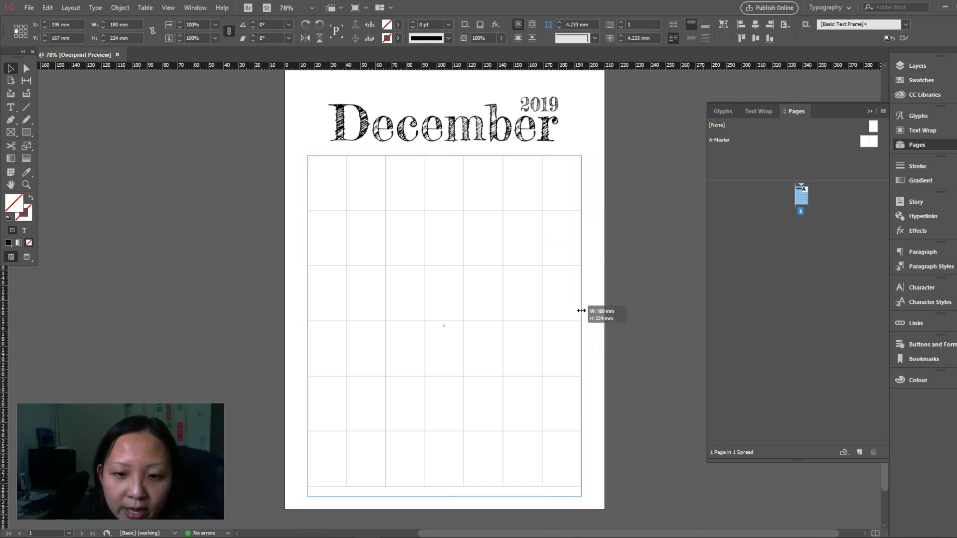
{"action": "left_click", "coordinate": [577, 435]}
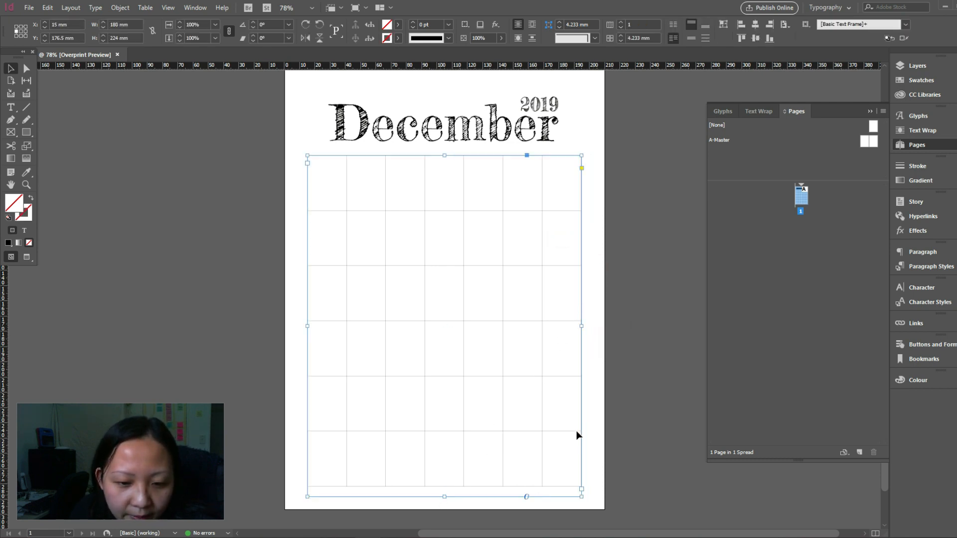
{"action": "left_click", "coordinate": [612, 414]}
{"action": "left_click", "coordinate": [443, 497]}
{"action": "left_click_drag", "start_coordinate": [443, 497], "coordinate": [443, 487]}
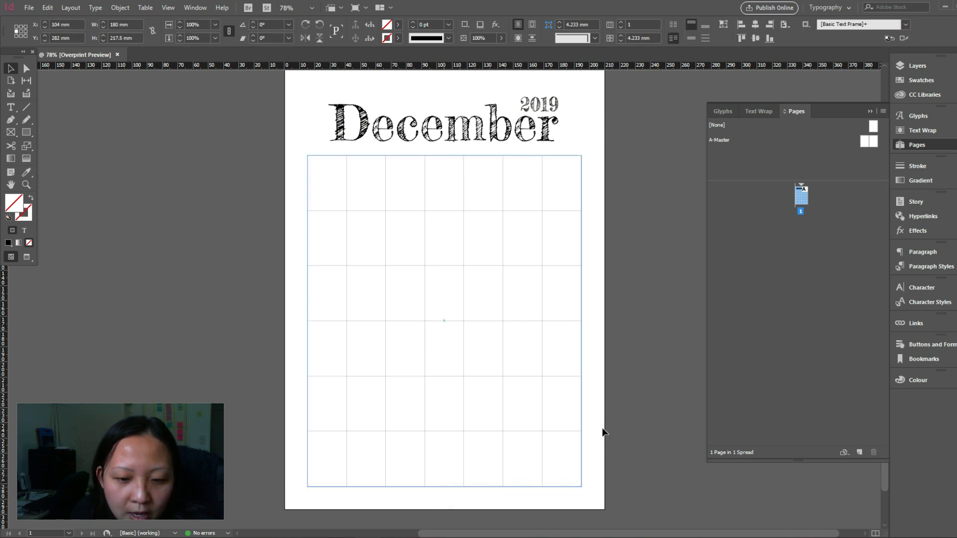
{"action": "left_click", "coordinate": [662, 391]}
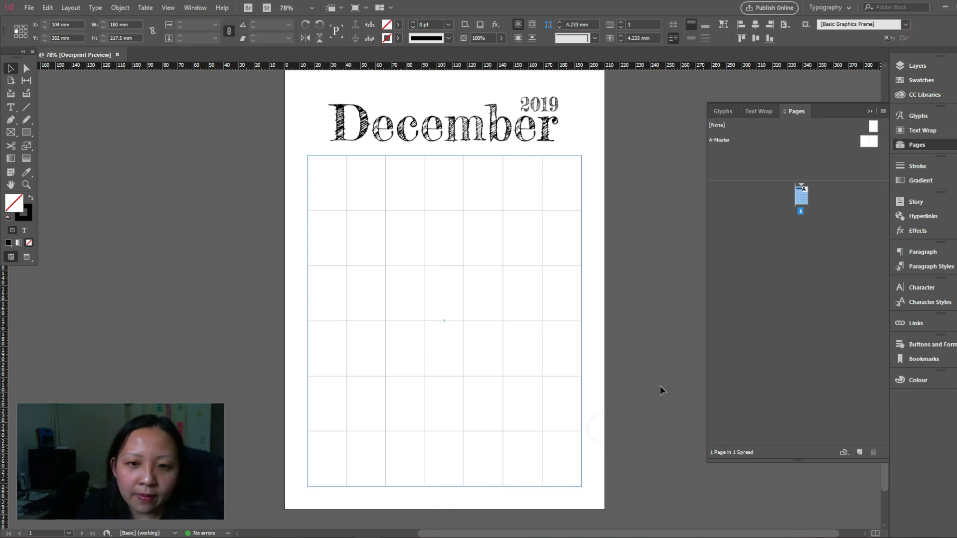
- Select all cells of the calendar table as text, and deselect them
{"action": "left_click", "coordinate": [464, 172]}
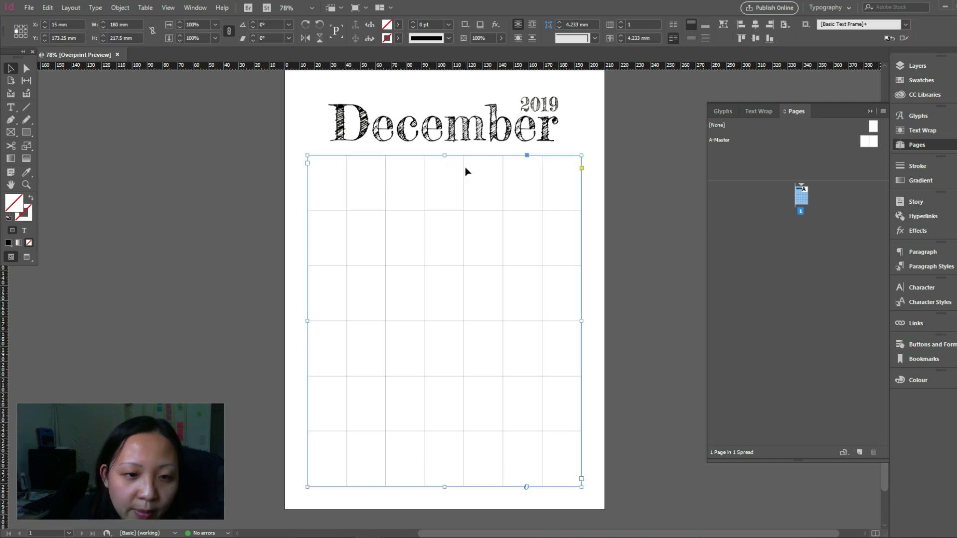
{"action": "double_click", "coordinate": [329, 172]}
{"action": "left_click_drag", "start_coordinate": [329, 172], "coordinate": [578, 483]}
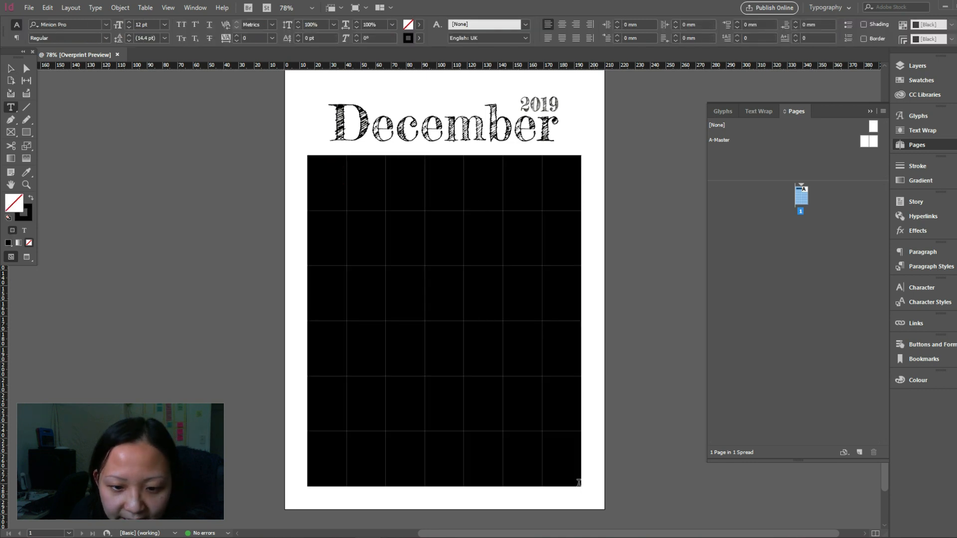
{"action": "left_click", "coordinate": [11, 68]}
{"action": "left_click", "coordinate": [189, 179]}
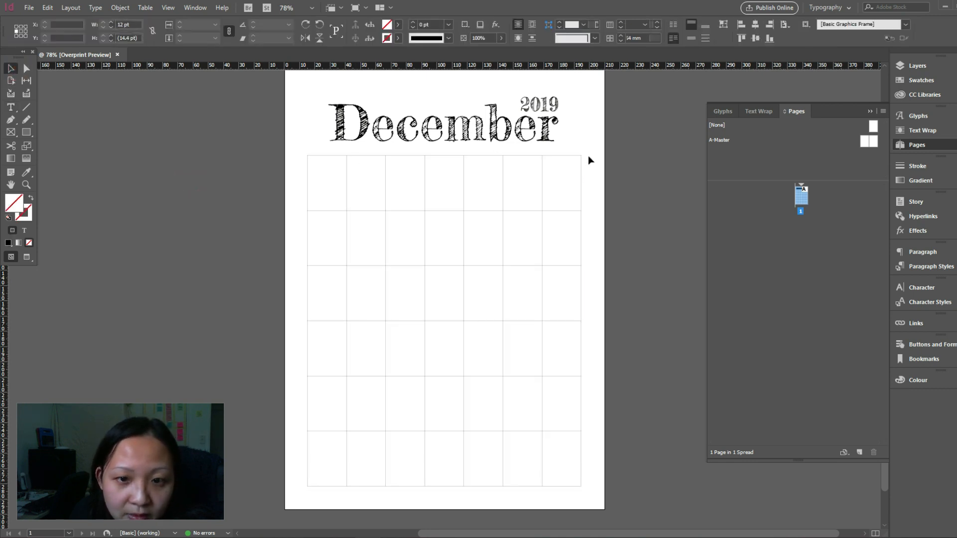
{"action": "left_click", "coordinate": [600, 141]}
- Give the calendar table's text frame a 4 pt black stroke, and deselect it
{"action": "left_click", "coordinate": [566, 159]}
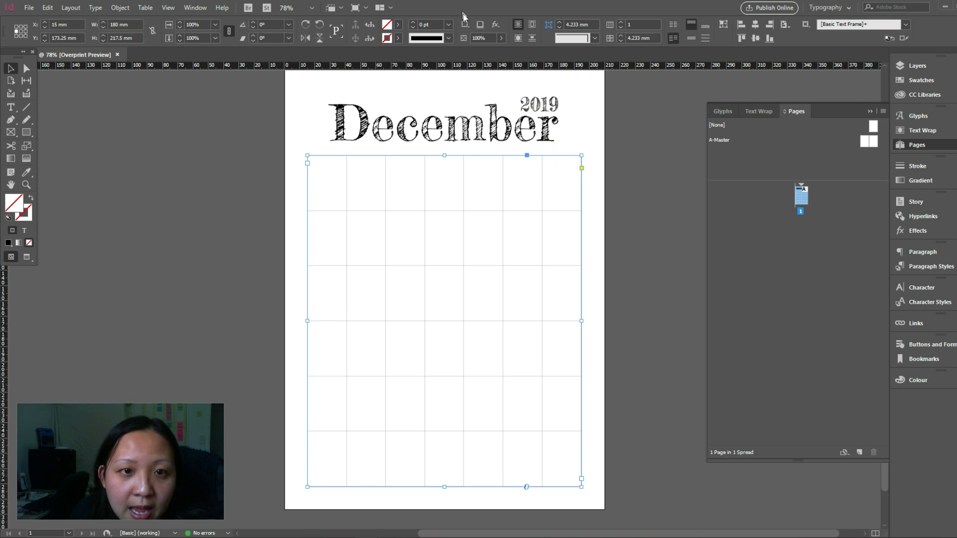
{"action": "left_click", "coordinate": [449, 24]}
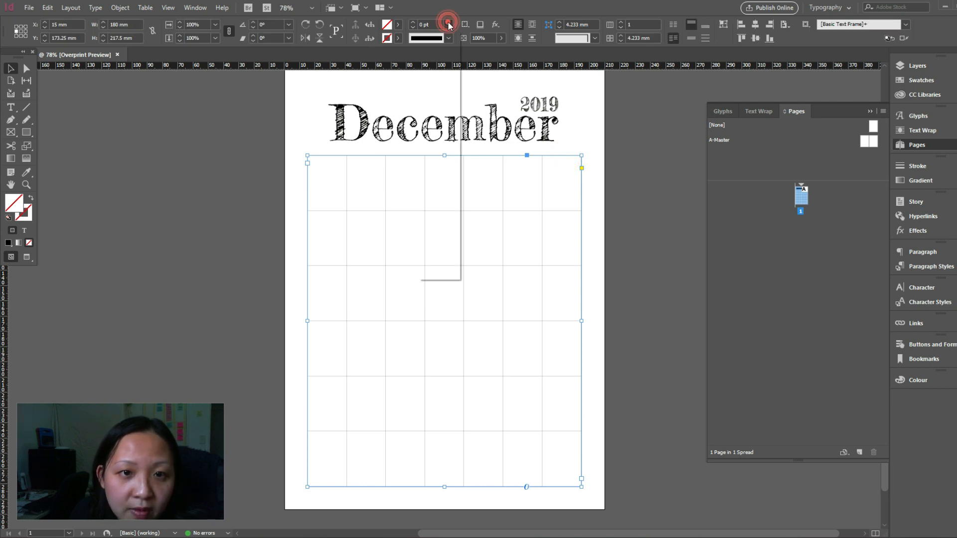
{"action": "left_click", "coordinate": [436, 113]}
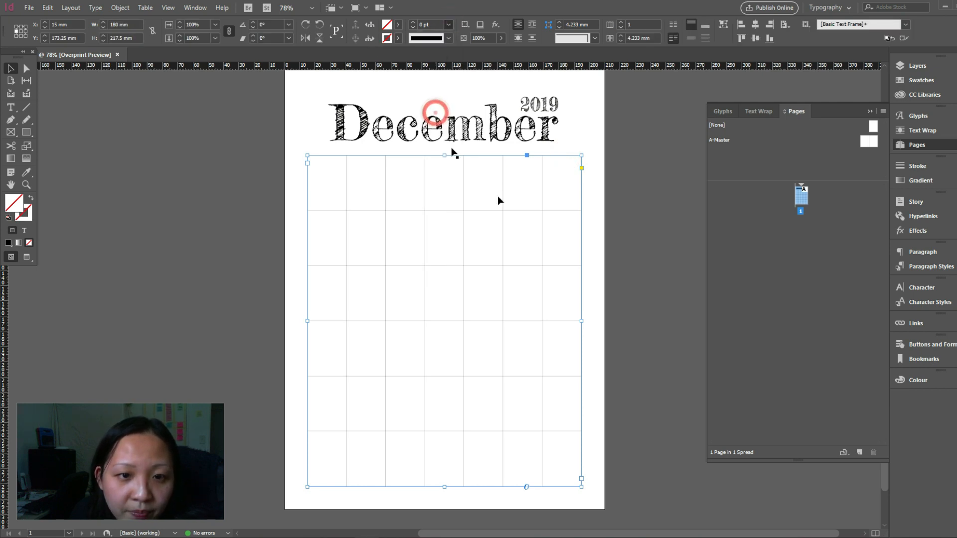
{"action": "left_click", "coordinate": [602, 231]}
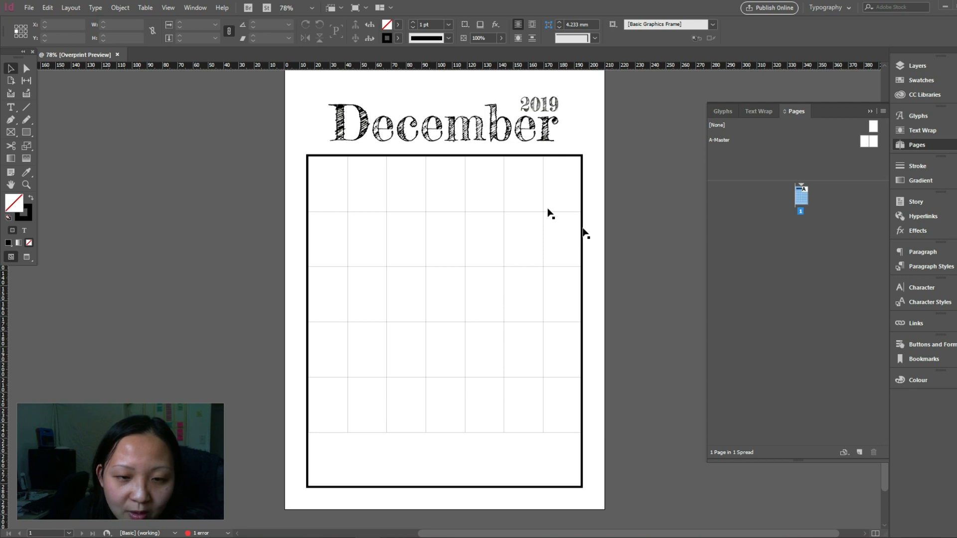
- Extend the stroked frame's lower edge to a height of about 220.7 mm so the table's last row fits
{"action": "left_click", "coordinate": [463, 488]}
{"action": "left_click_drag", "start_coordinate": [445, 489], "coordinate": [447, 491]}
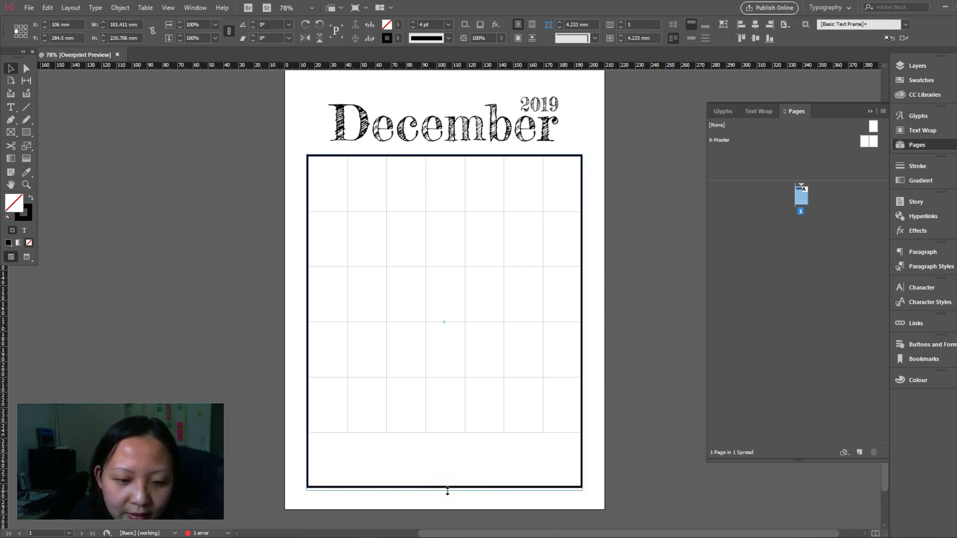
{"action": "left_click", "coordinate": [673, 479]}
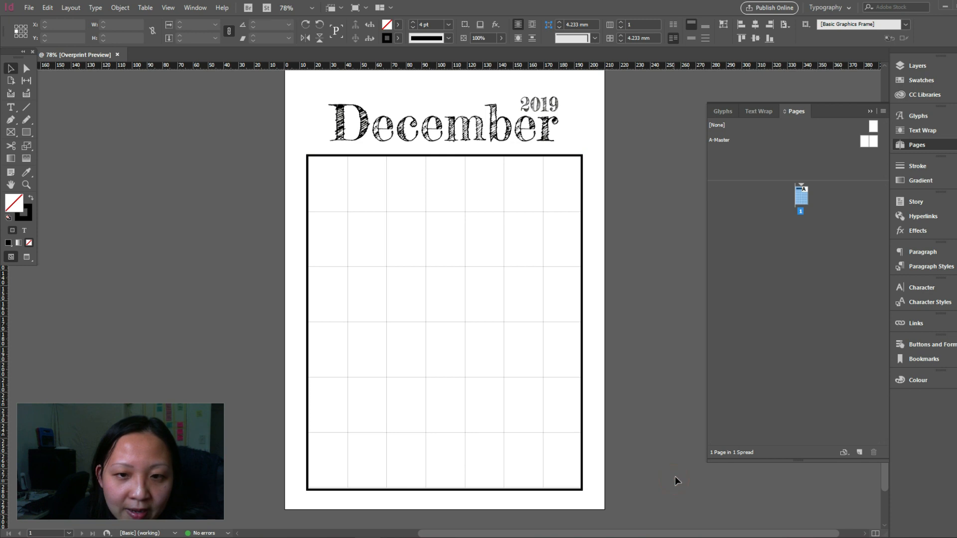
{"action": "left_click", "coordinate": [579, 293]}
{"action": "left_click", "coordinate": [624, 247]}
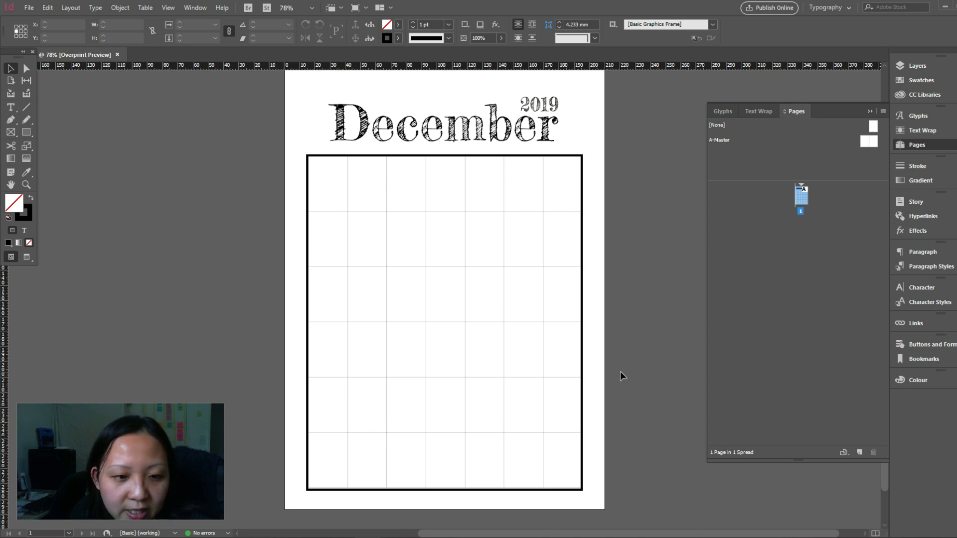
- Undo the frame's height change and its 4 pt stroke
{"action": "key", "text": "ctrl+z"}
{"action": "key", "text": "ctrl+z"}
{"action": "left_click", "coordinate": [629, 352]}
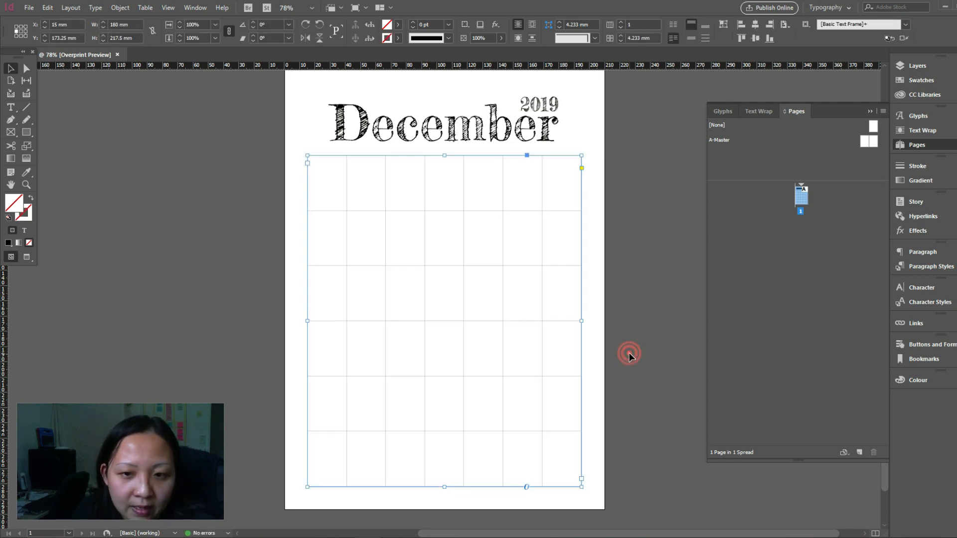
- Select all cells of the calendar table, review their stroke and fill options, and leave table editing
{"action": "left_click_drag", "start_coordinate": [297, 148], "coordinate": [575, 466]}
{"action": "left_click", "coordinate": [317, 167]}
{"action": "double_click", "coordinate": [317, 166]}
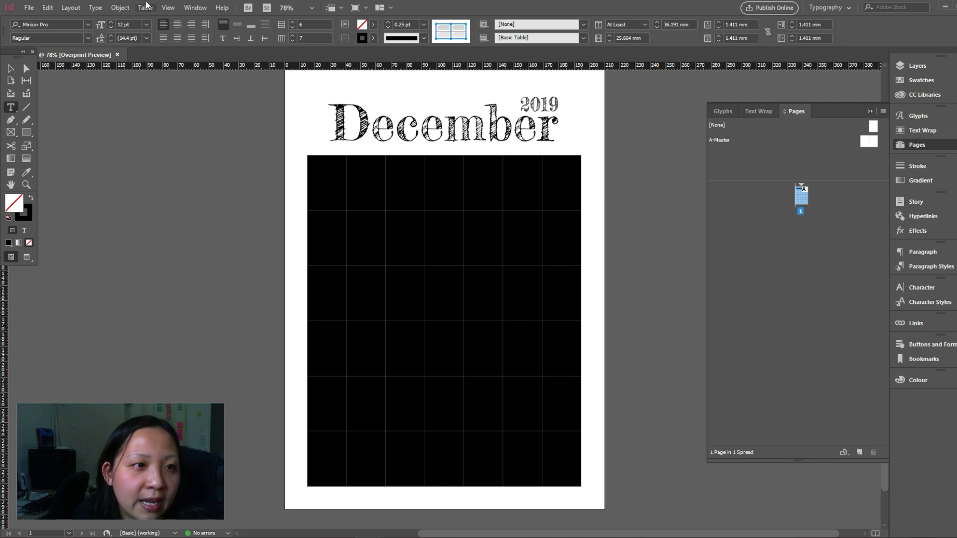
{"action": "left_click", "coordinate": [146, 6]}
{"action": "mouse_move", "coordinate": [172, 61]}
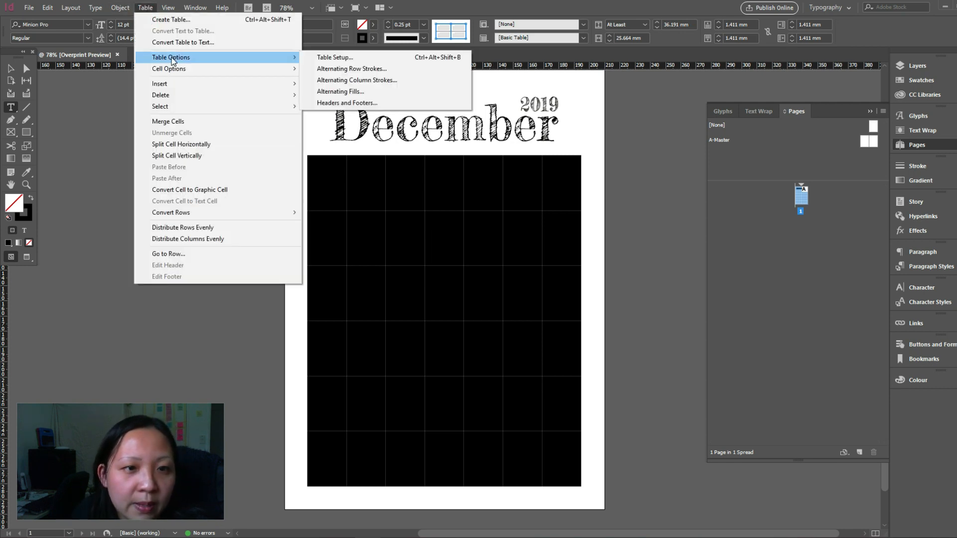
{"action": "mouse_move", "coordinate": [220, 68]}
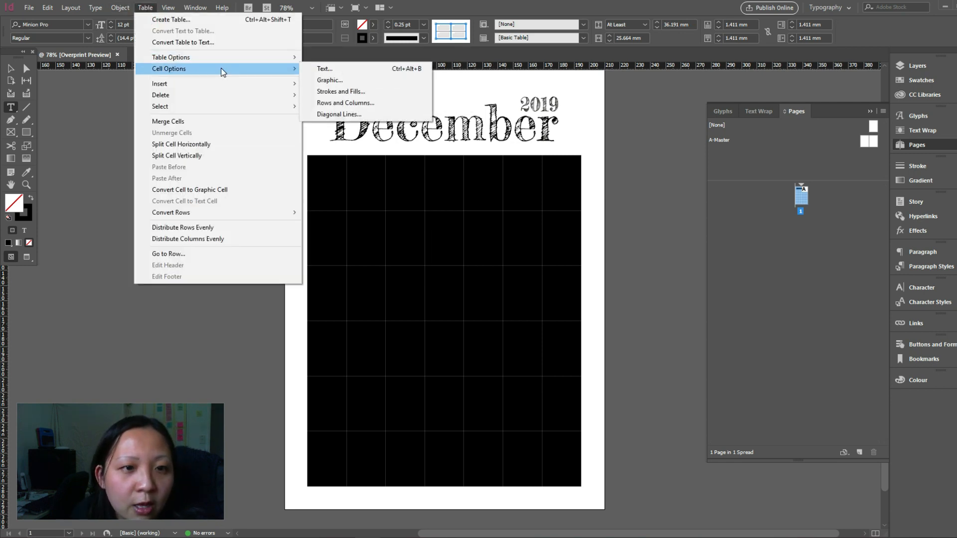
{"action": "left_click", "coordinate": [340, 93]}
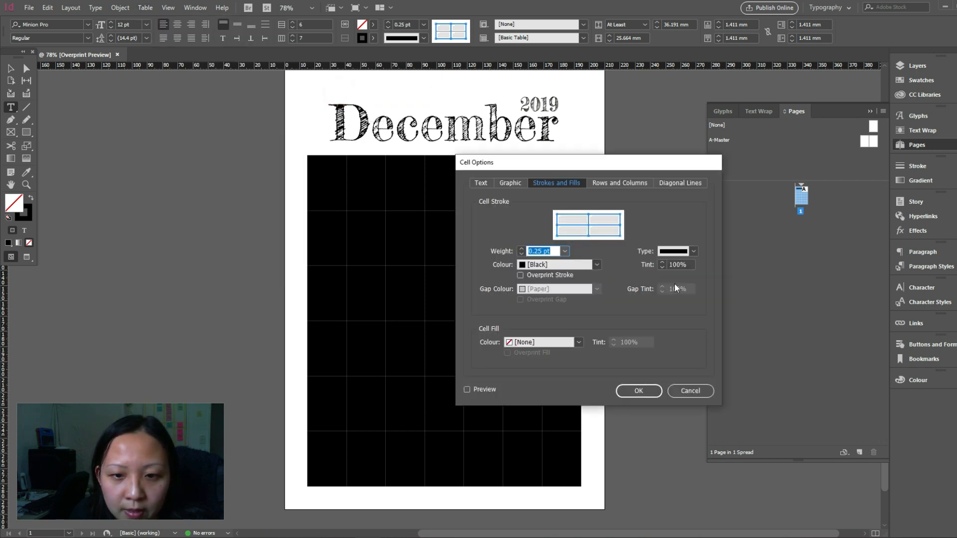
{"action": "left_click_drag", "start_coordinate": [569, 164], "coordinate": [779, 138]}
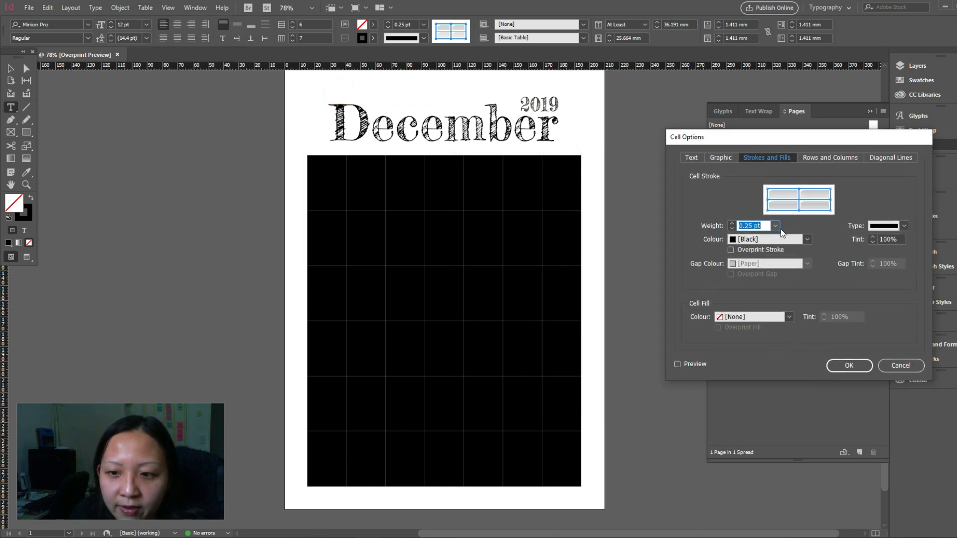
{"action": "key", "text": "Return"}
{"action": "left_click", "coordinate": [318, 164]}
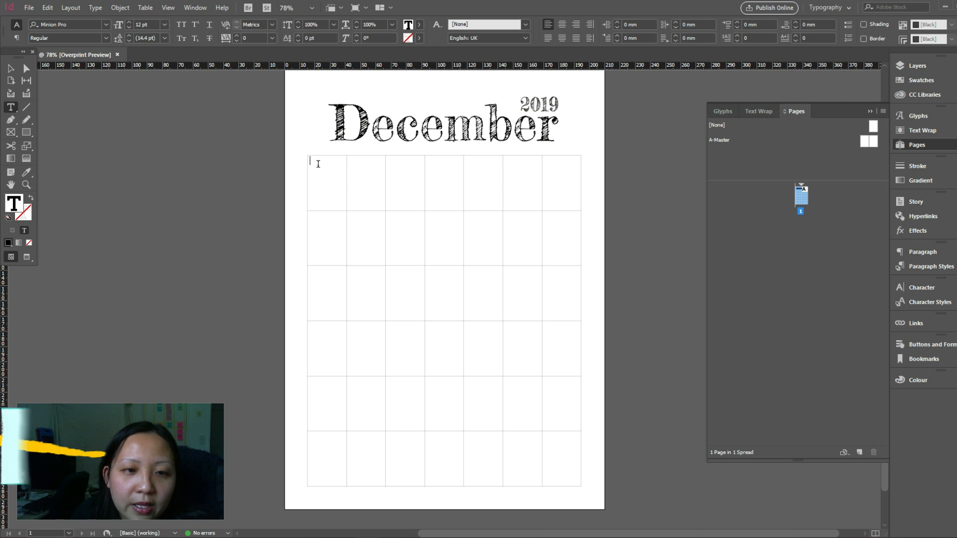
{"action": "key", "text": "Escape"}
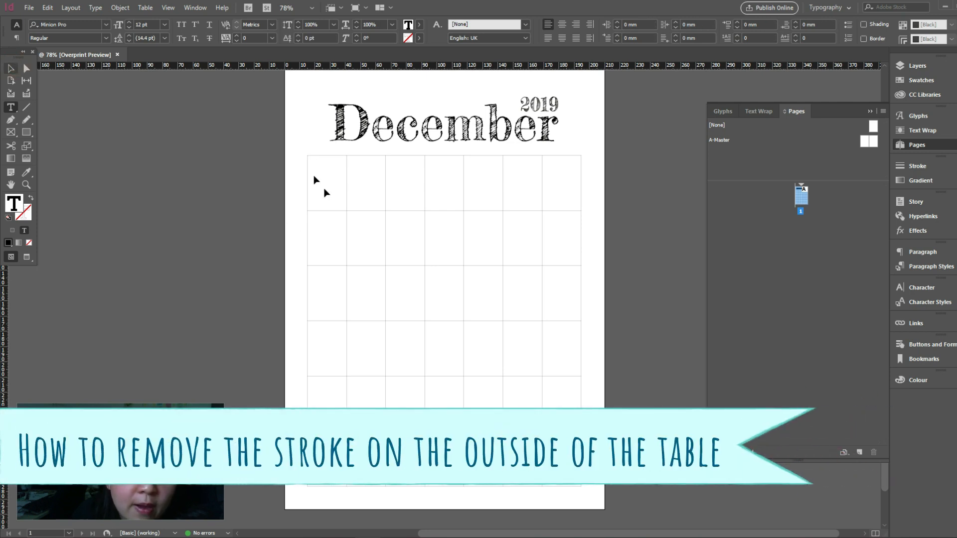
- Select all cells of the calendar table and open their cell stroke and fill options
{"action": "left_click", "coordinate": [319, 144]}
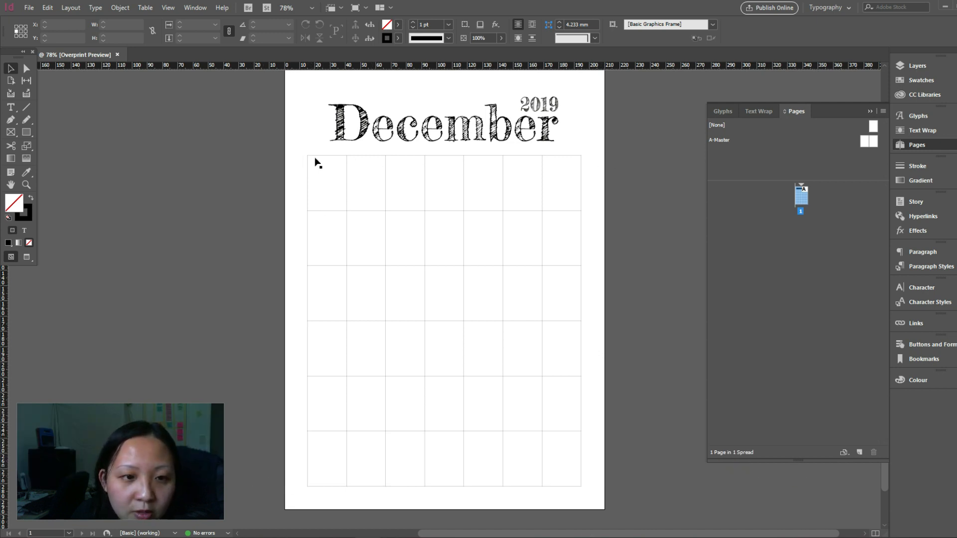
{"action": "left_click", "coordinate": [321, 169]}
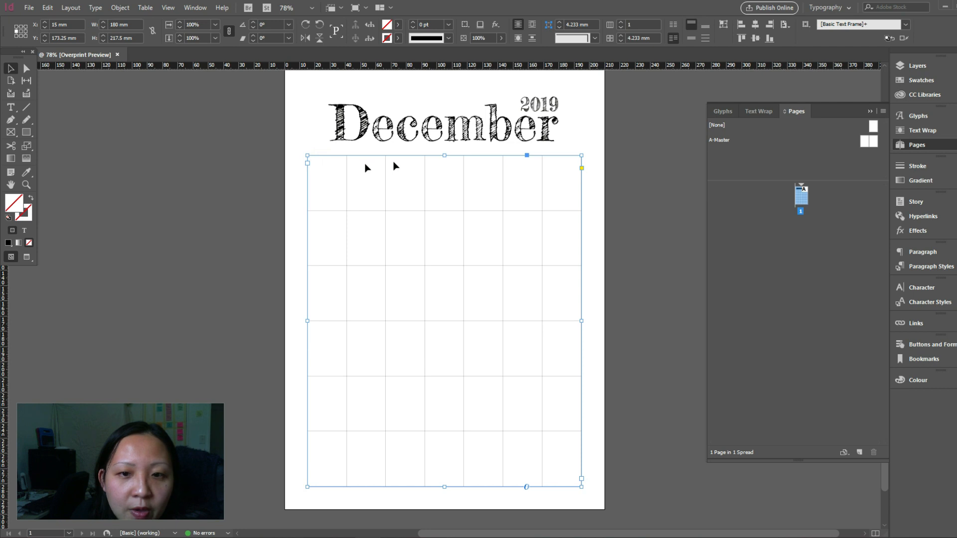
{"action": "double_click", "coordinate": [327, 165]}
{"action": "left_click_drag", "start_coordinate": [321, 164], "coordinate": [574, 481]}
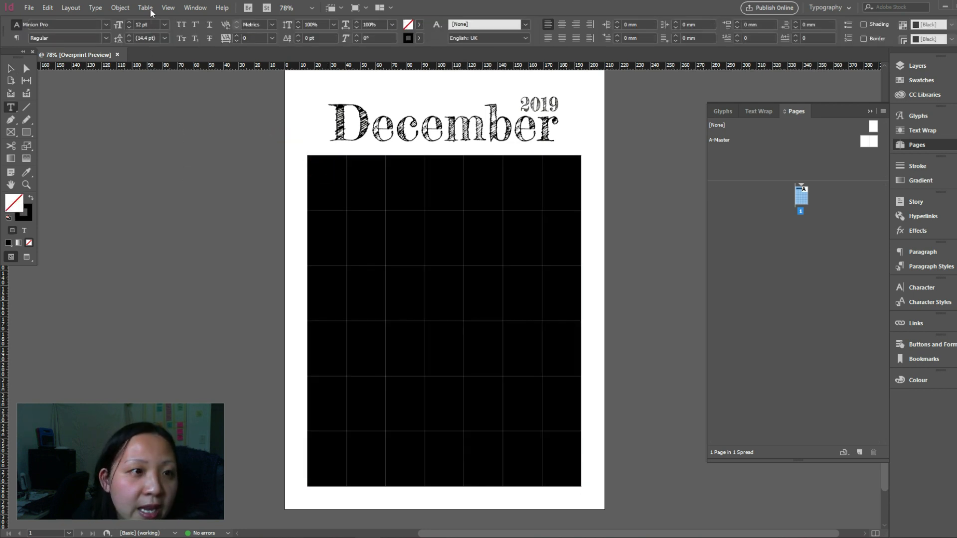
{"action": "left_click", "coordinate": [146, 8]}
{"action": "mouse_move", "coordinate": [264, 69]}
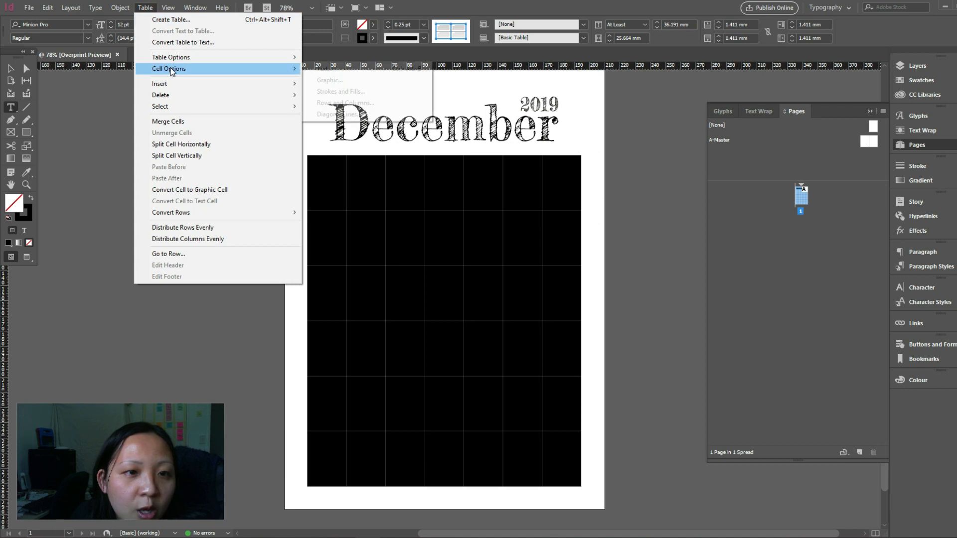
{"action": "left_click", "coordinate": [340, 92]}
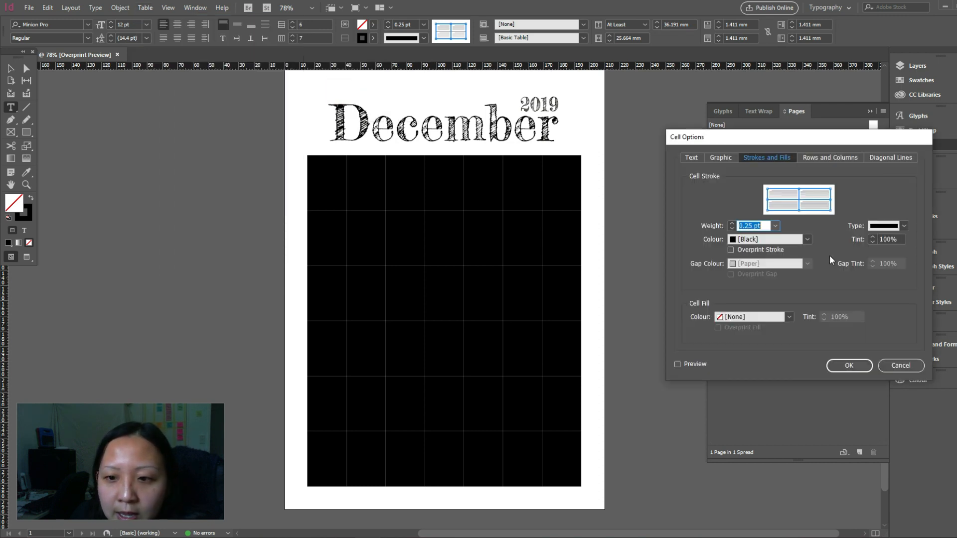
- Exclude the inner horizontal and vertical lines, set the outer border's stroke weight to 0 pt, apply it and deselect the table
{"action": "left_click", "coordinate": [812, 199]}
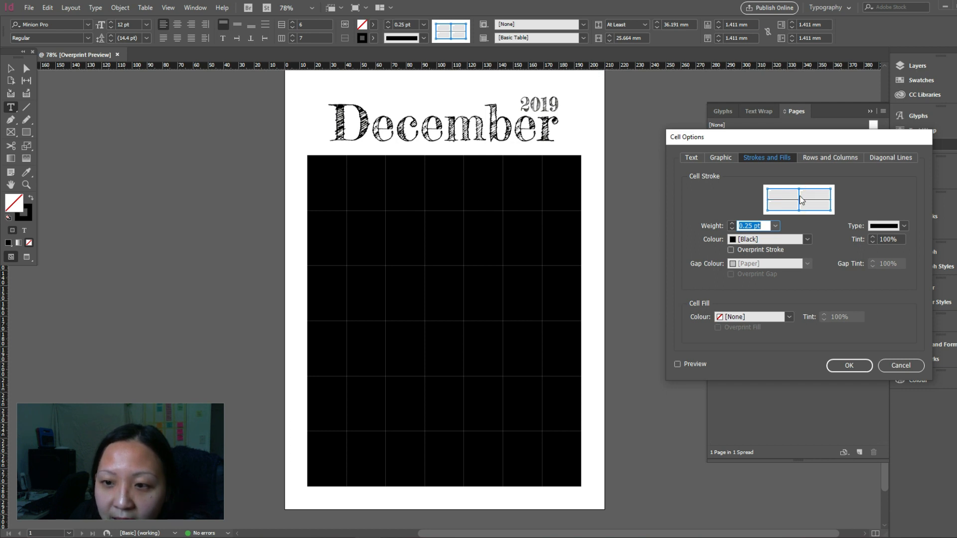
{"action": "left_click", "coordinate": [800, 199]}
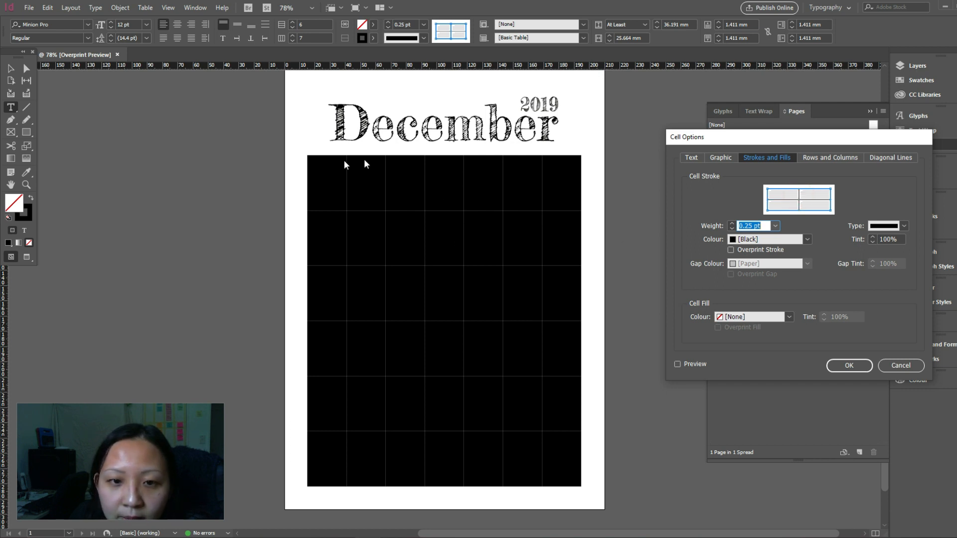
{"action": "left_click", "coordinate": [776, 226]}
{"action": "left_click", "coordinate": [764, 236]}
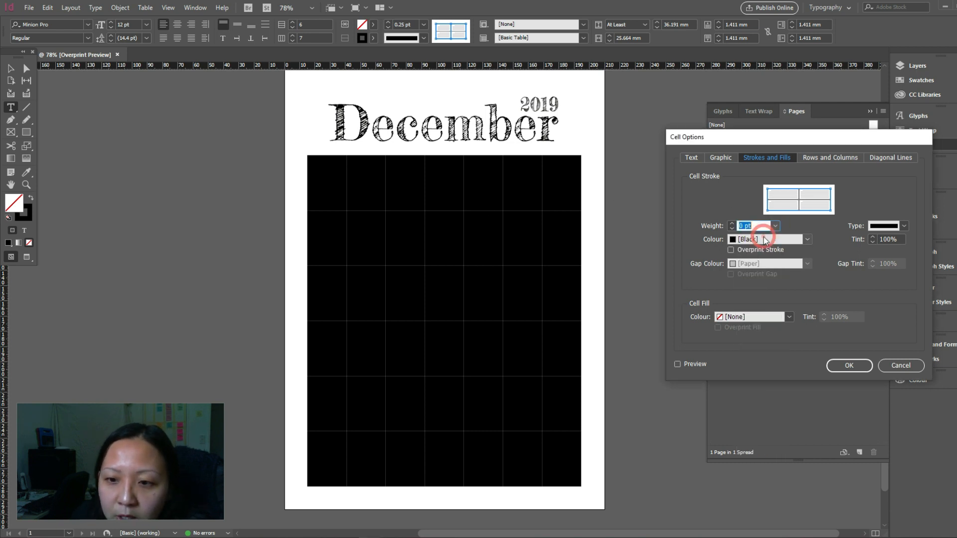
{"action": "left_click", "coordinate": [849, 366]}
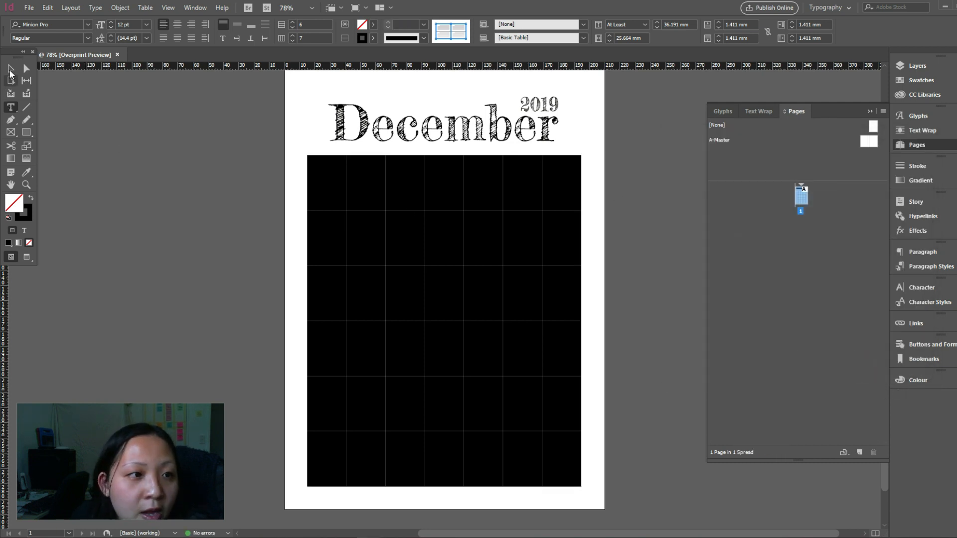
{"action": "left_click", "coordinate": [11, 69]}
{"action": "left_click", "coordinate": [133, 170]}
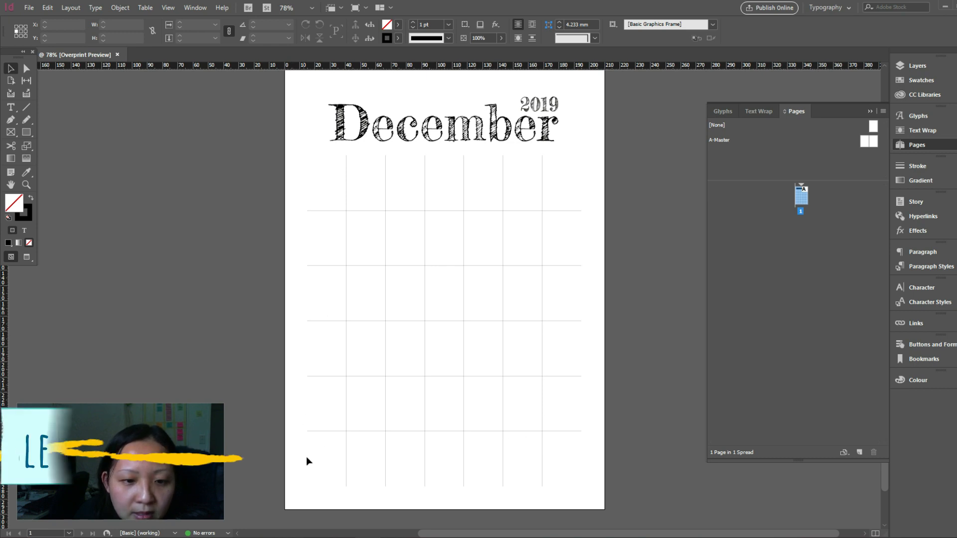
- Select every cell of the calendar table and open the table's alternating fill options
{"action": "left_click", "coordinate": [325, 179]}
{"action": "left_click", "coordinate": [331, 181]}
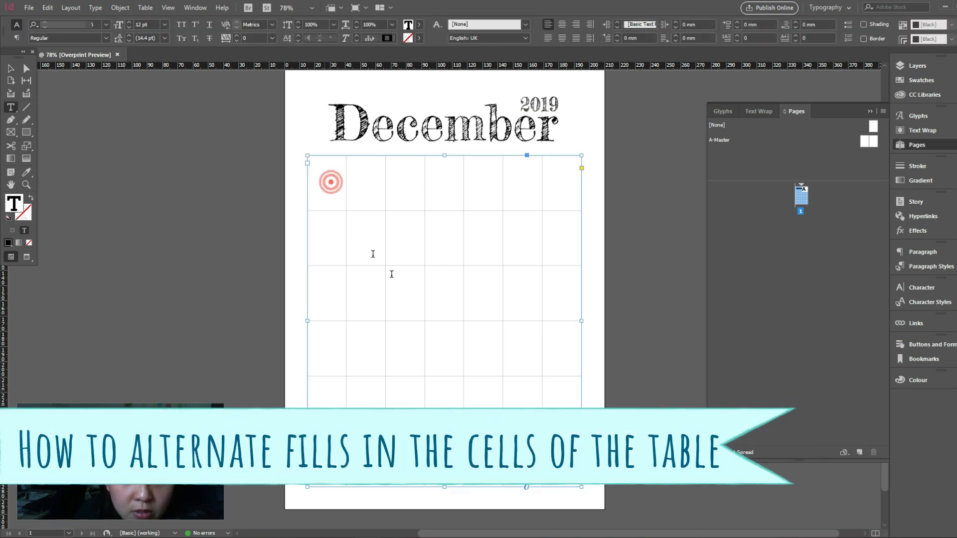
{"action": "key", "text": "ctrl+alt+a"}
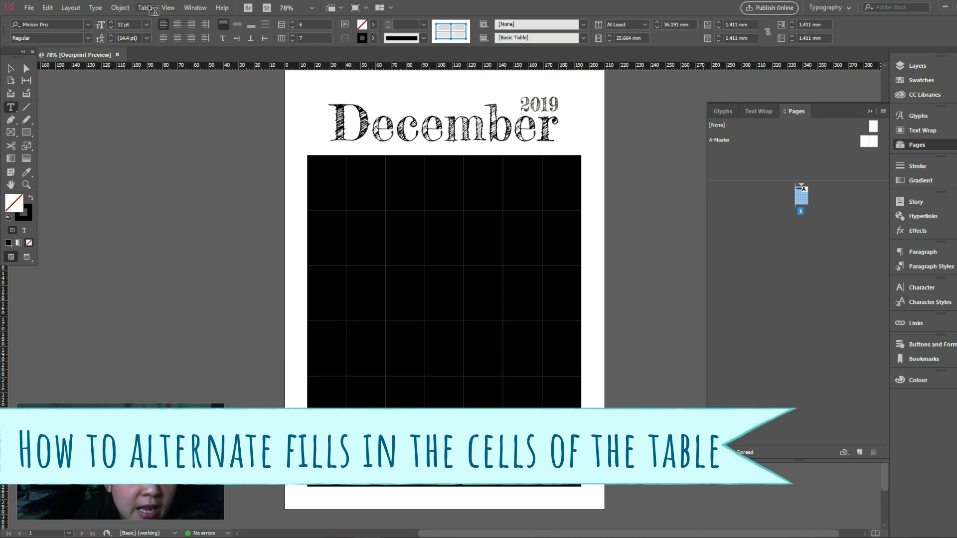
{"action": "left_click", "coordinate": [145, 8]}
{"action": "mouse_move", "coordinate": [171, 57]}
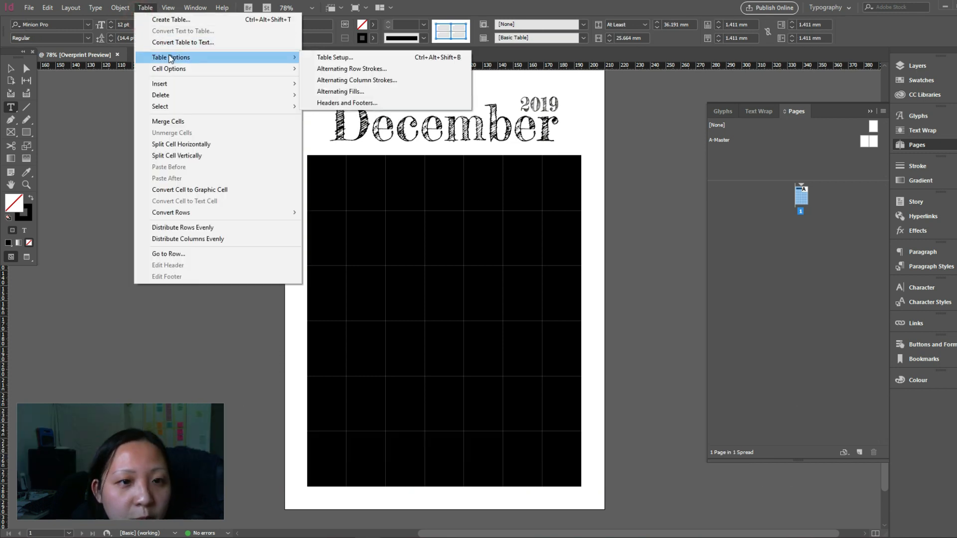
{"action": "left_click", "coordinate": [351, 93]}
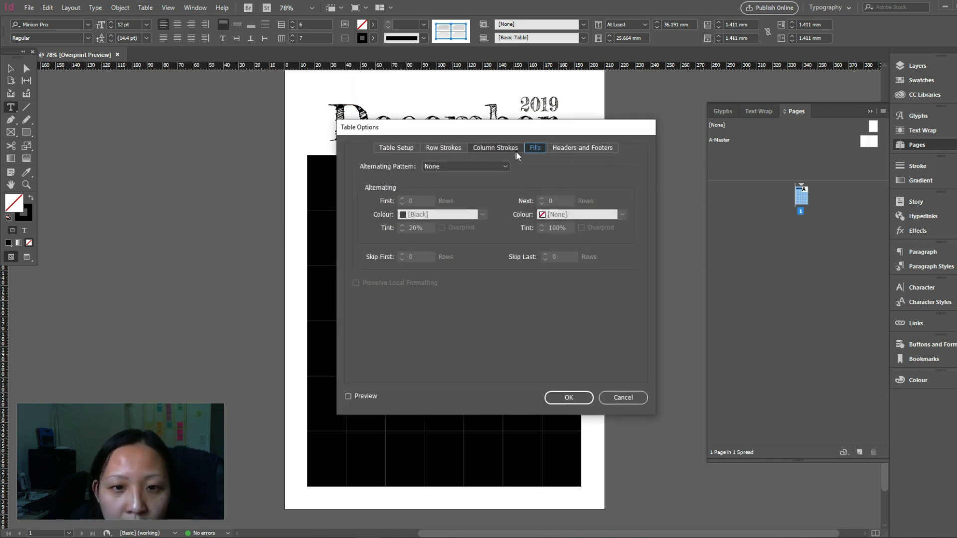
- Fill every other row of the table with black at 20% tint, deselect it, and undo the fill
{"action": "left_click", "coordinate": [483, 215]}
{"action": "left_click", "coordinate": [445, 214]}
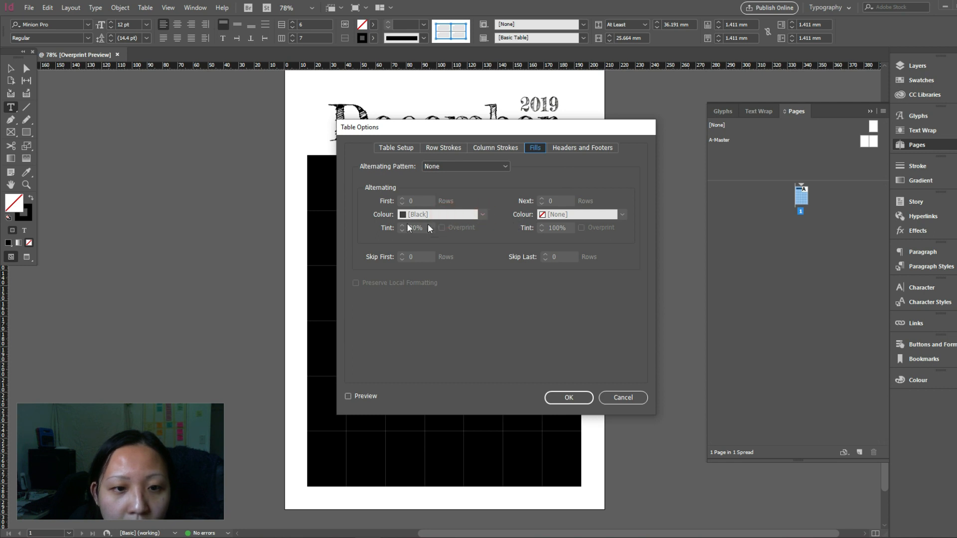
{"action": "left_click", "coordinate": [461, 166]}
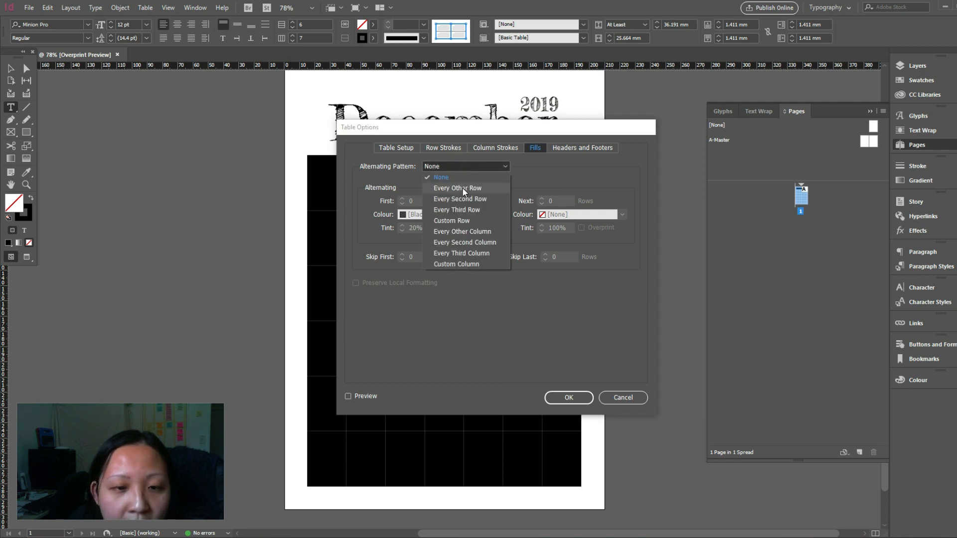
{"action": "left_click", "coordinate": [467, 188]}
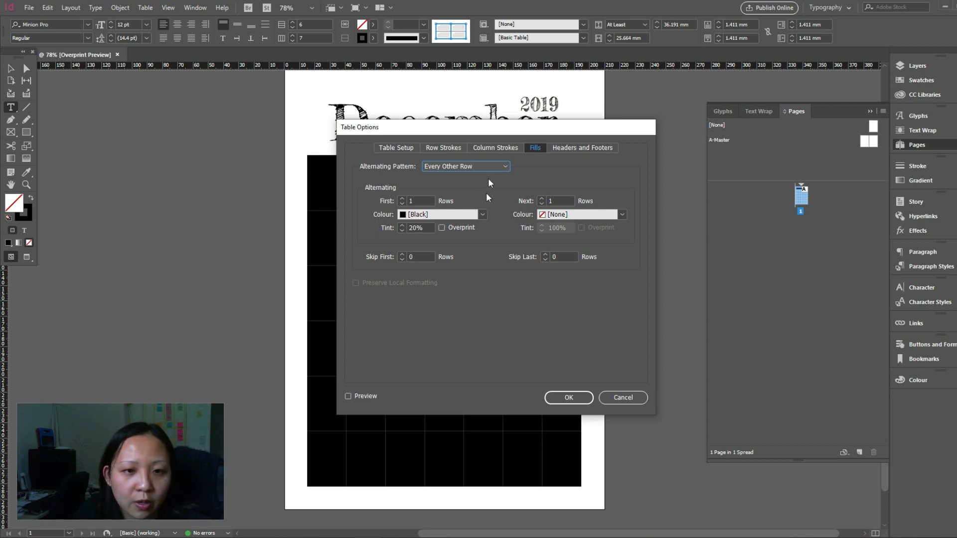
{"action": "left_click", "coordinate": [570, 398]}
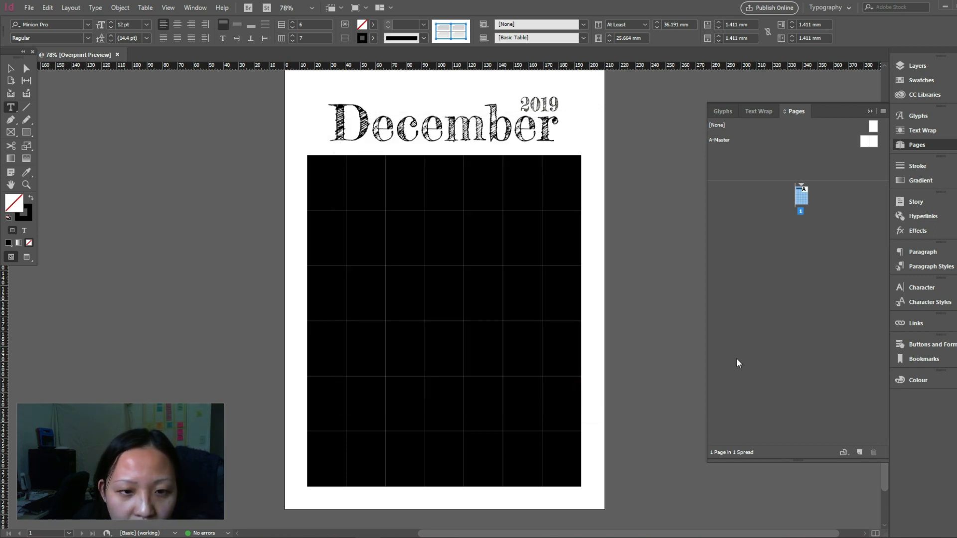
{"action": "left_click", "coordinate": [10, 68]}
{"action": "left_click", "coordinate": [121, 148]}
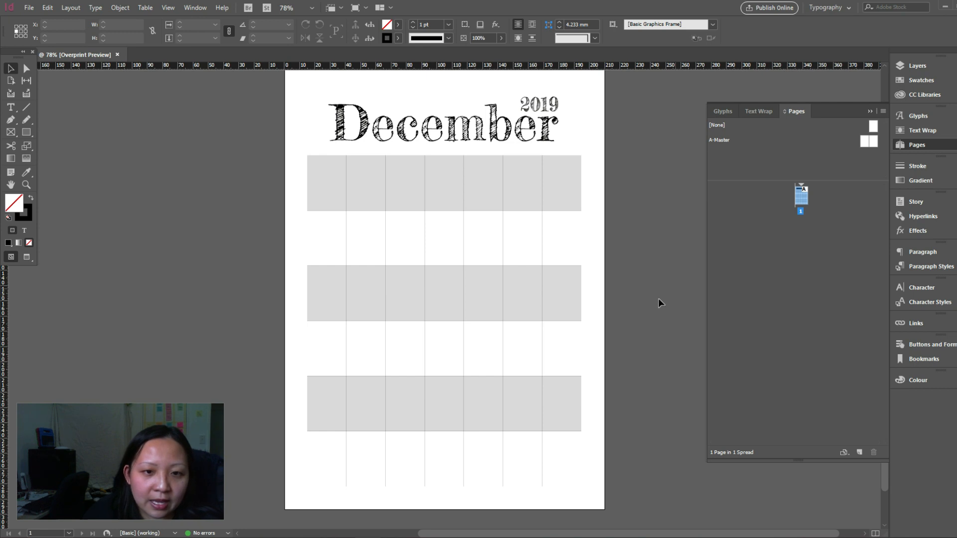
{"action": "key", "text": "ctrl+z"}
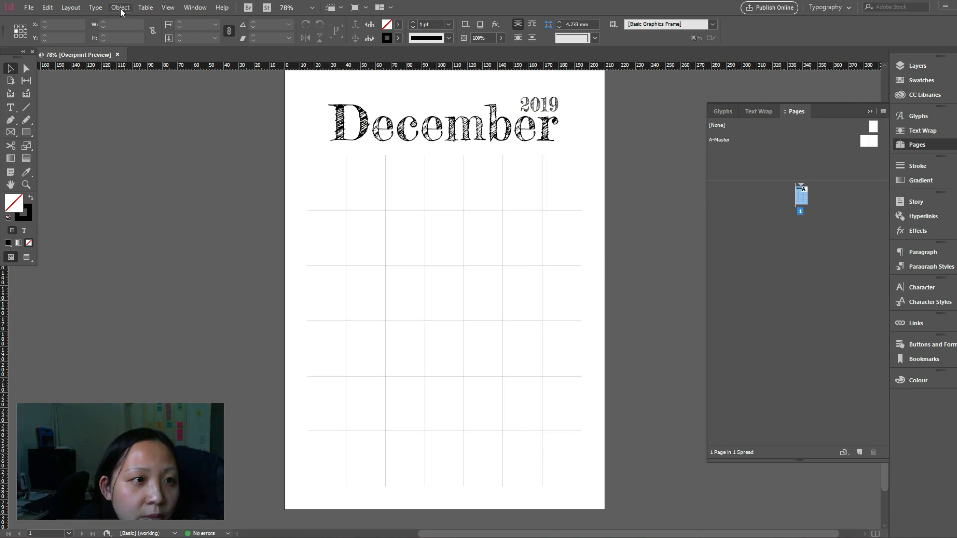
- Select all table cells again and choose the Every Other Row pattern for the table's alternating fills
{"action": "double_click", "coordinate": [330, 196]}
{"action": "left_click_drag", "start_coordinate": [327, 181], "coordinate": [561, 457]}
{"action": "left_click", "coordinate": [144, 8]}
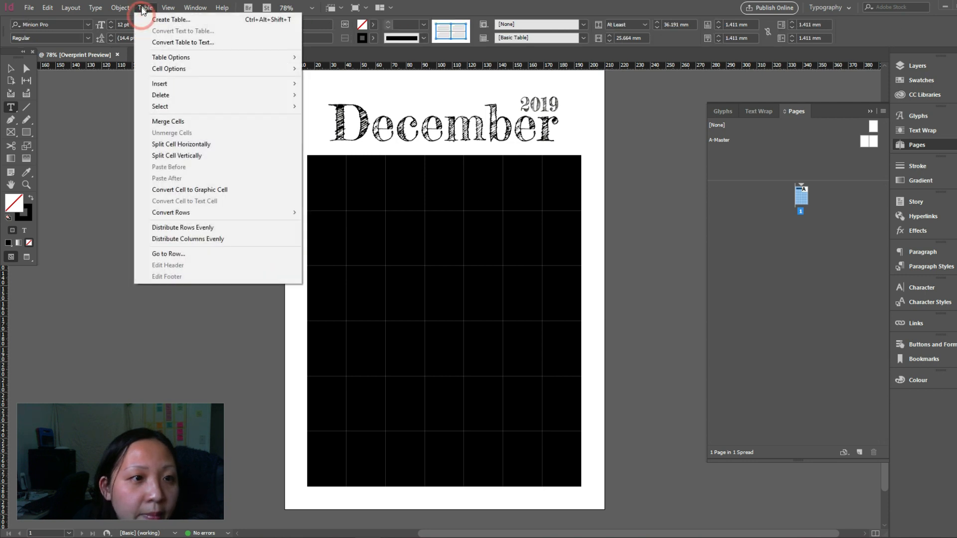
{"action": "mouse_move", "coordinate": [172, 74]}
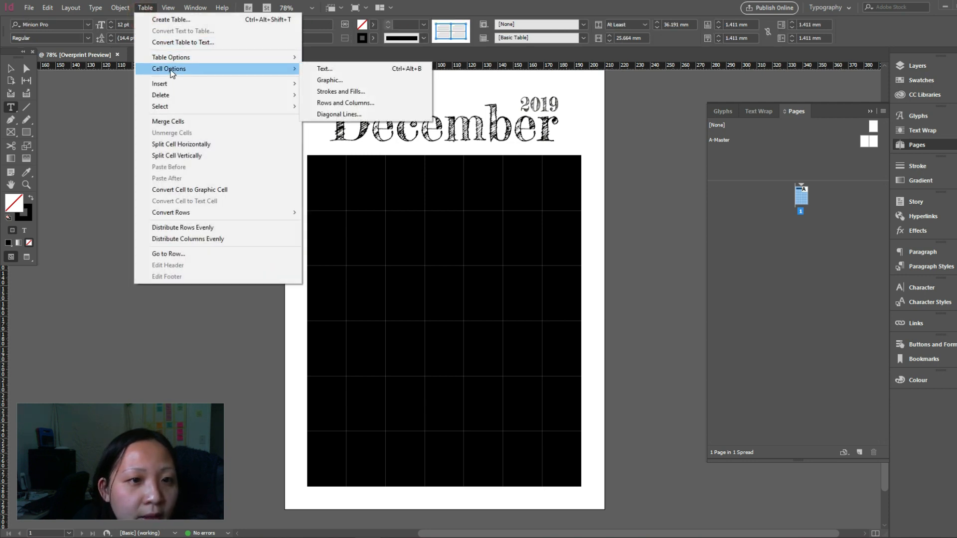
{"action": "mouse_move", "coordinate": [175, 58]}
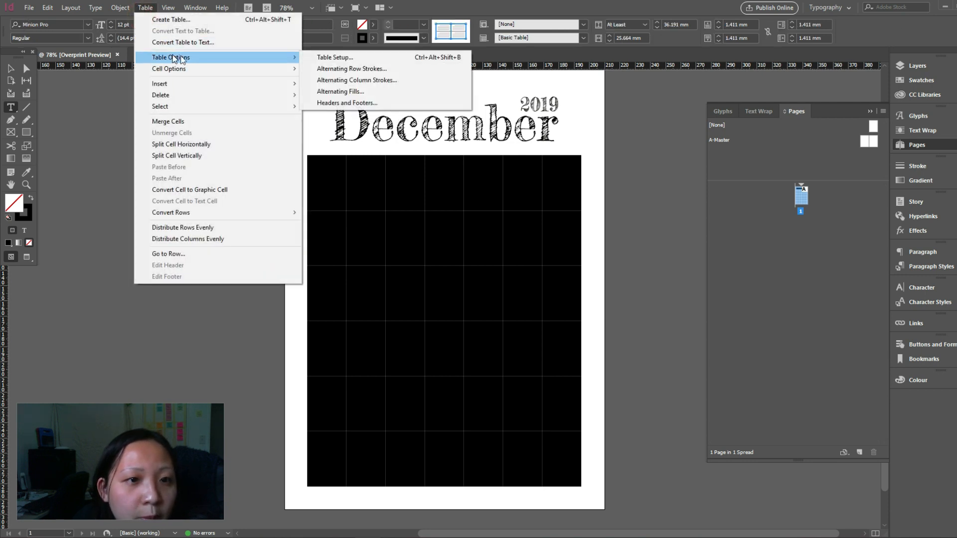
{"action": "left_click", "coordinate": [358, 94]}
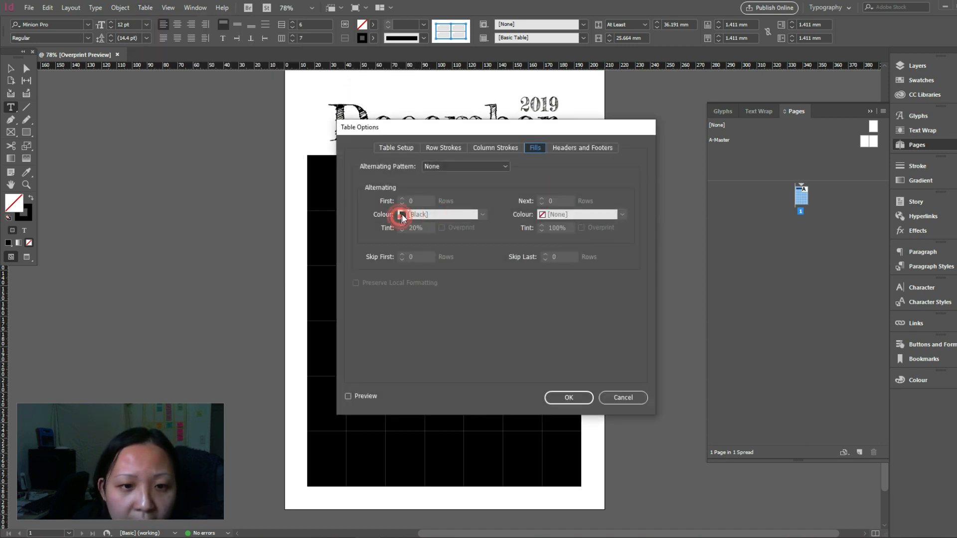
{"action": "left_click", "coordinate": [454, 165]}
{"action": "left_click", "coordinate": [459, 188]}
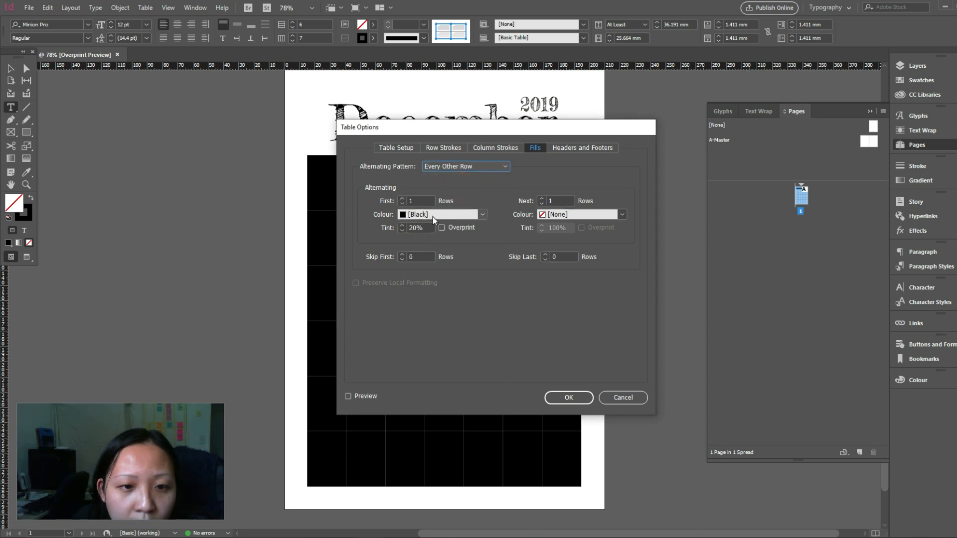
- Set the alternating rows' black fill to a 5% tint, apply it and deselect the table
{"action": "left_click", "coordinate": [435, 213]}
{"action": "left_click", "coordinate": [435, 213]}
{"action": "double_click", "coordinate": [414, 228]}
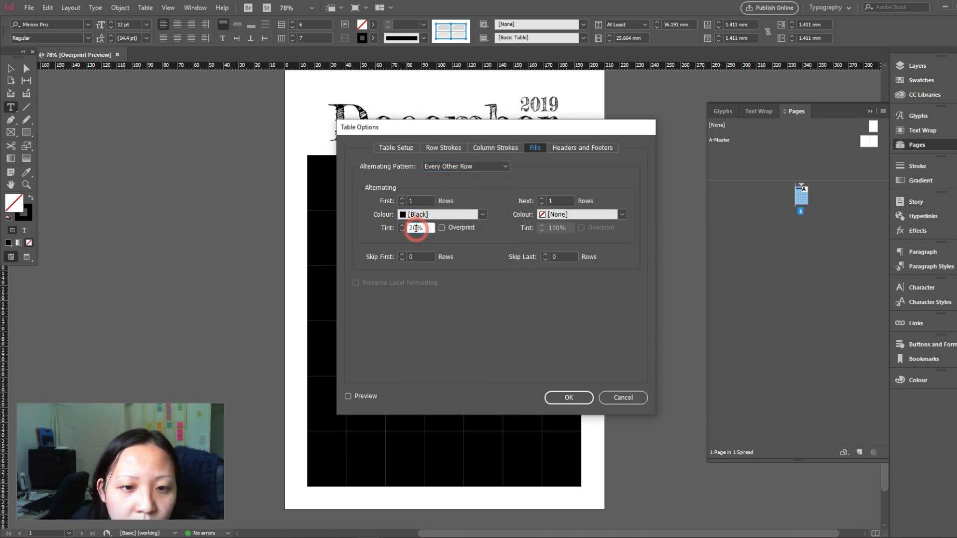
{"action": "left_click_drag", "start_coordinate": [413, 228], "coordinate": [408, 229]}
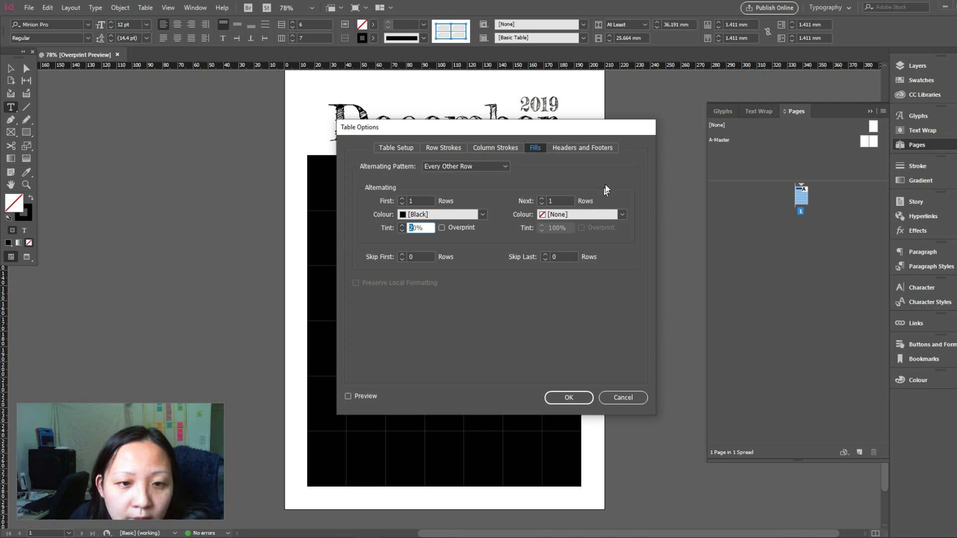
{"action": "type", "text": "1"}
{"action": "double_click", "coordinate": [410, 228]}
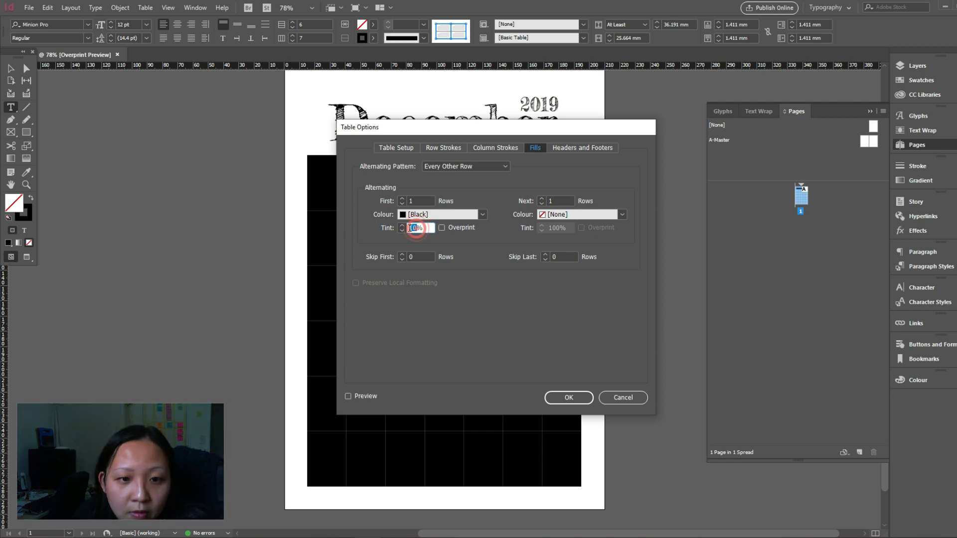
{"action": "type", "text": "5"}
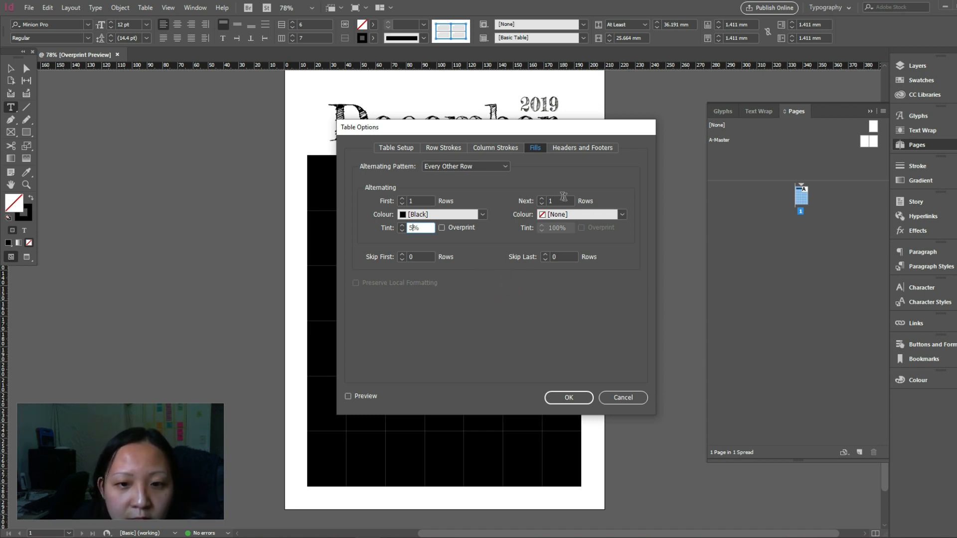
{"action": "left_click", "coordinate": [571, 402]}
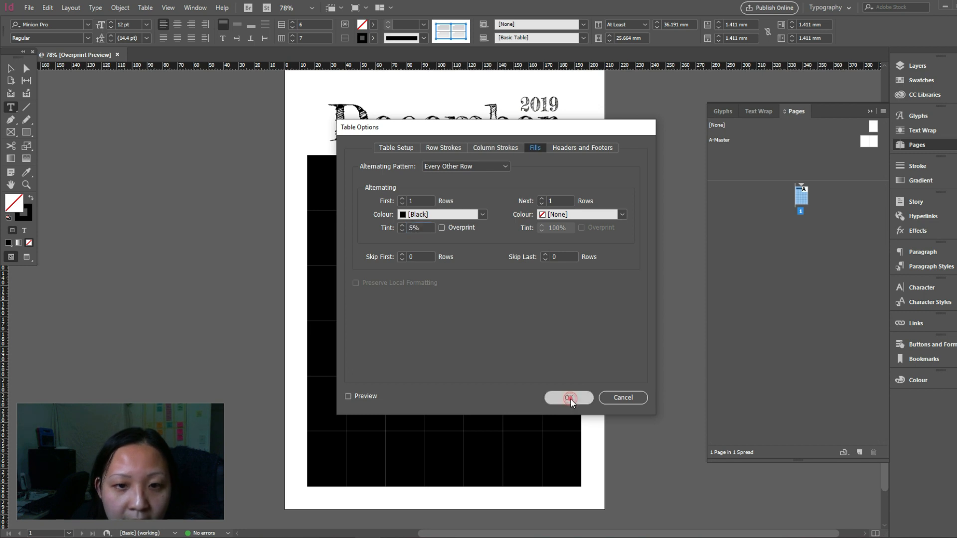
{"action": "left_click", "coordinate": [570, 398]}
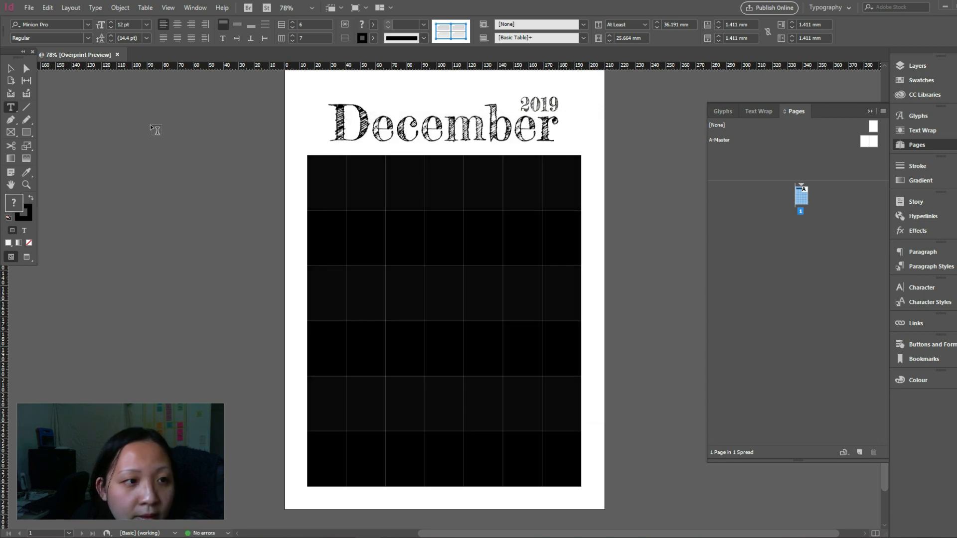
{"action": "left_click", "coordinate": [11, 68]}
{"action": "left_click", "coordinate": [119, 159]}
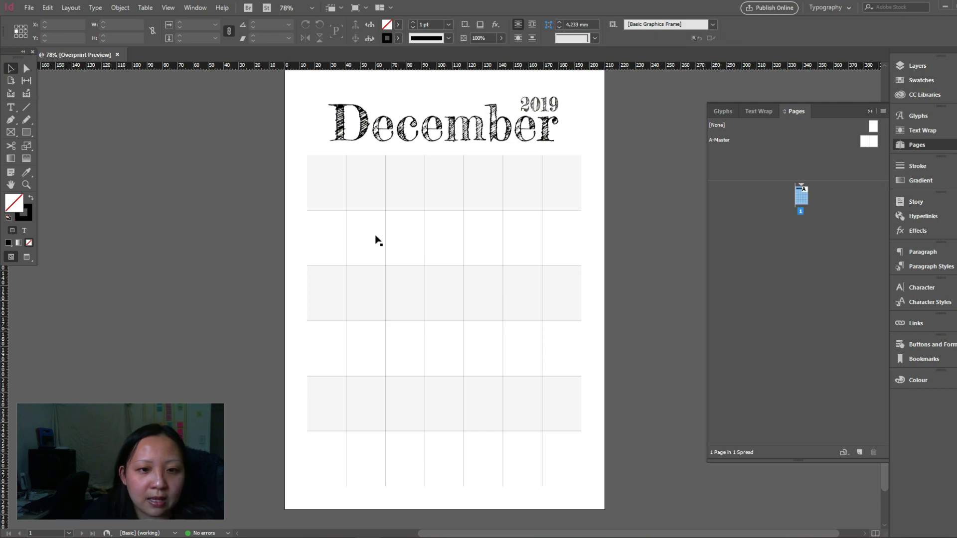
- Select all cells of the calendar table and choose the Every Other Column pattern for its alternating column strokes
{"action": "double_click", "coordinate": [325, 180]}
{"action": "left_click_drag", "start_coordinate": [326, 182], "coordinate": [548, 455]}
{"action": "left_click", "coordinate": [145, 8]}
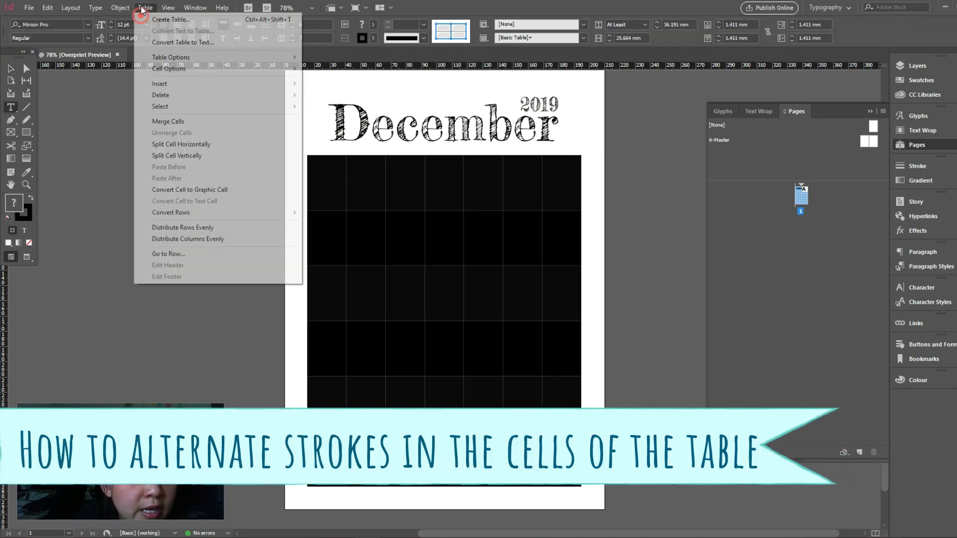
{"action": "mouse_move", "coordinate": [165, 58]}
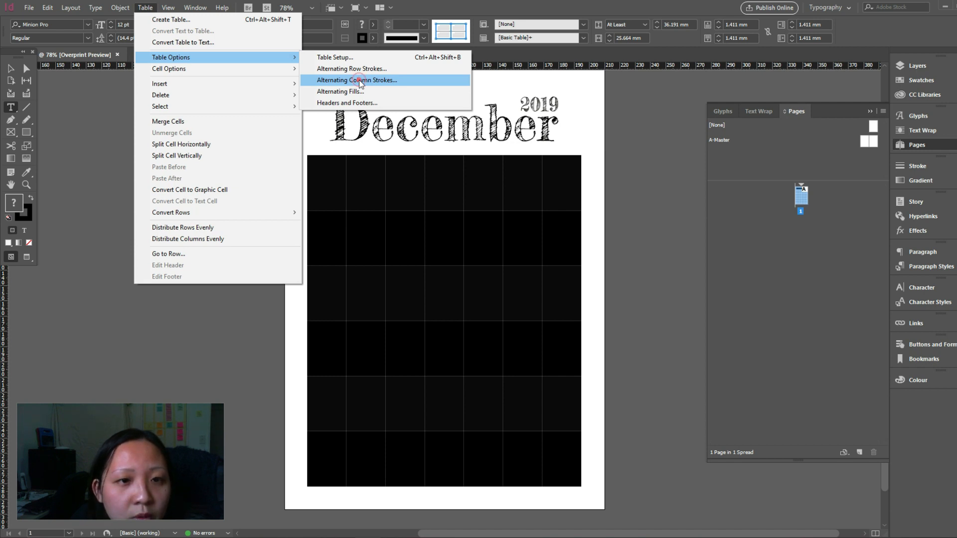
{"action": "left_click", "coordinate": [359, 80]}
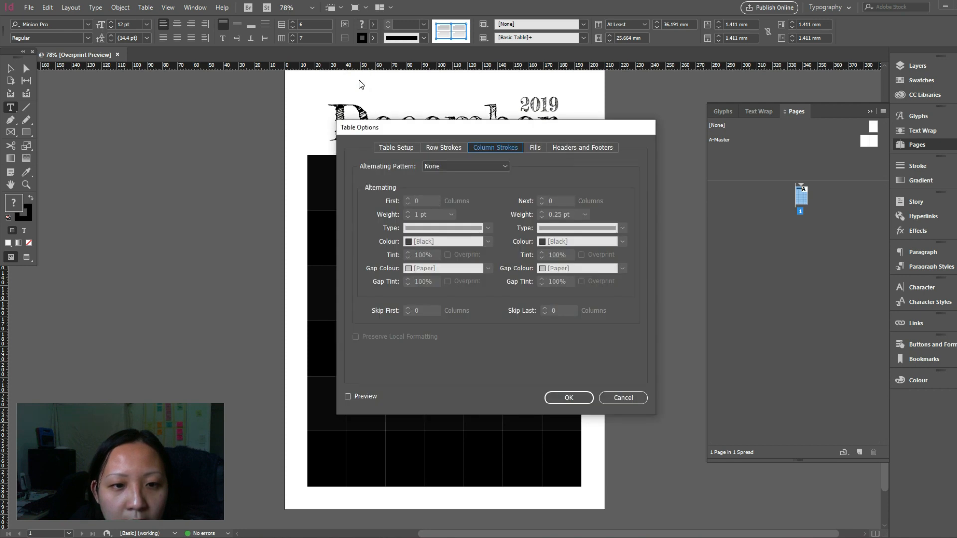
{"action": "left_click", "coordinate": [492, 165]}
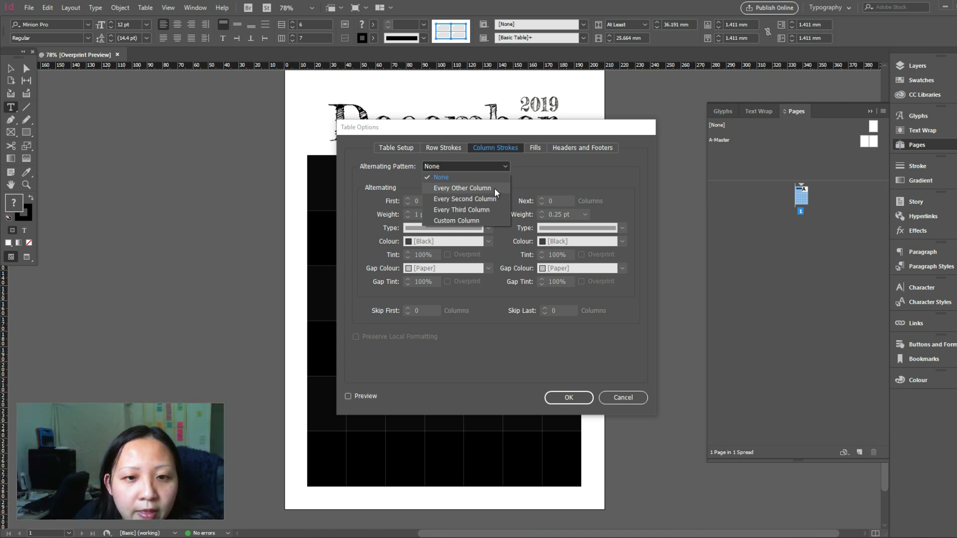
{"action": "left_click", "coordinate": [495, 188]}
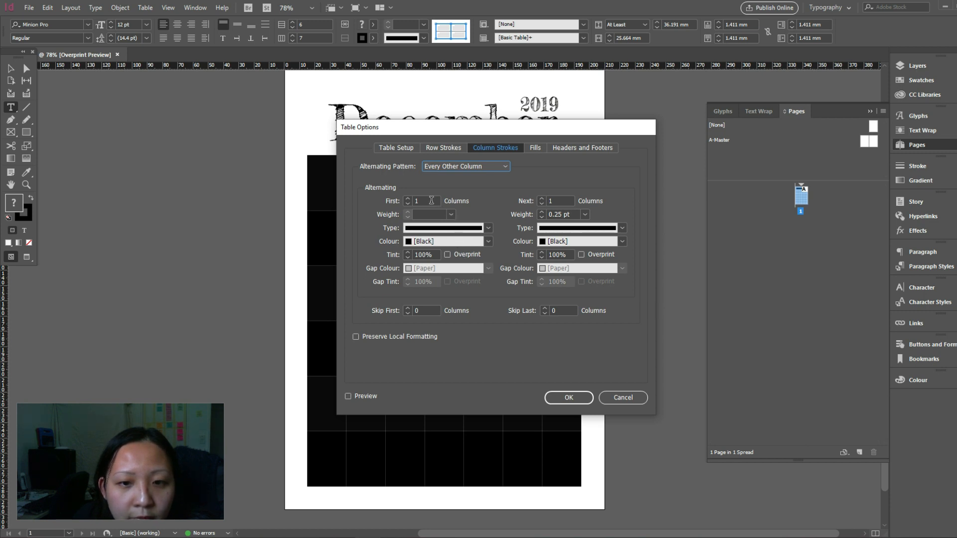
- Set the Next alternating column stroke to 1 pt in magenta C=0 M=100 Y=0 K=0
{"action": "left_click", "coordinate": [584, 214]}
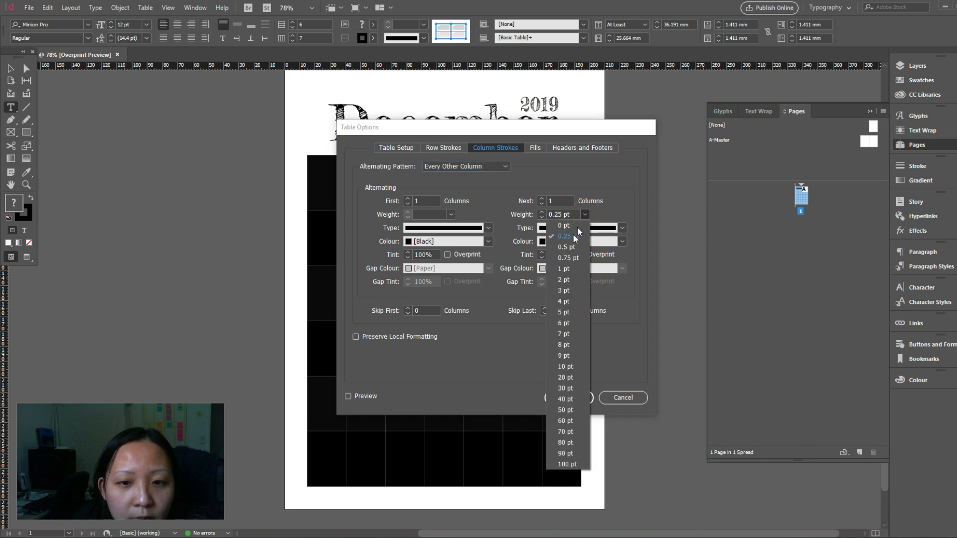
{"action": "left_click", "coordinate": [564, 268]}
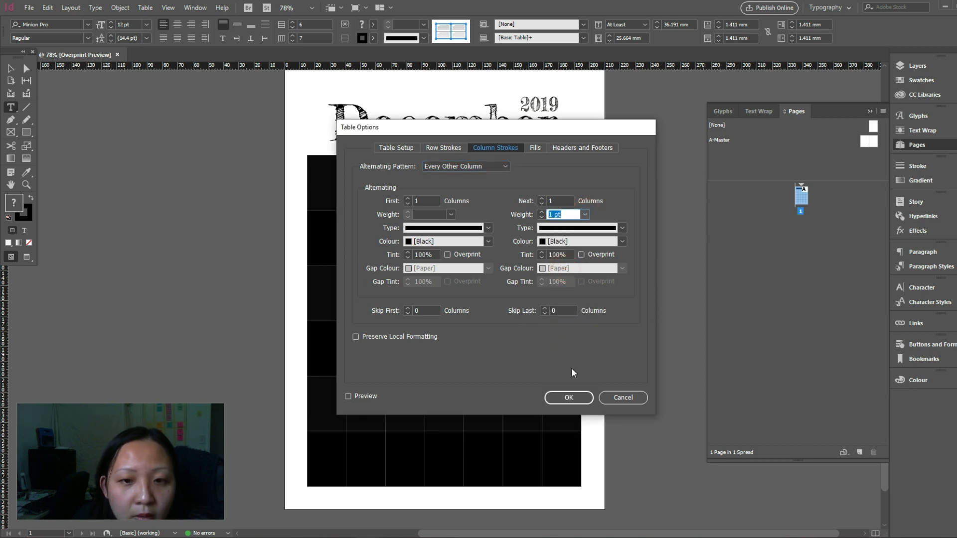
{"action": "left_click", "coordinate": [622, 228]}
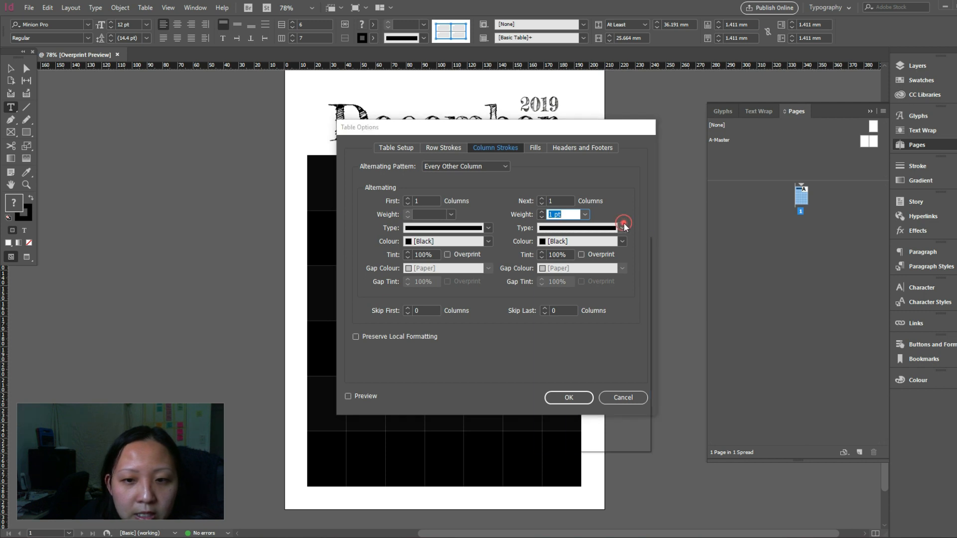
{"action": "left_click", "coordinate": [613, 240]}
{"action": "left_click", "coordinate": [621, 241]}
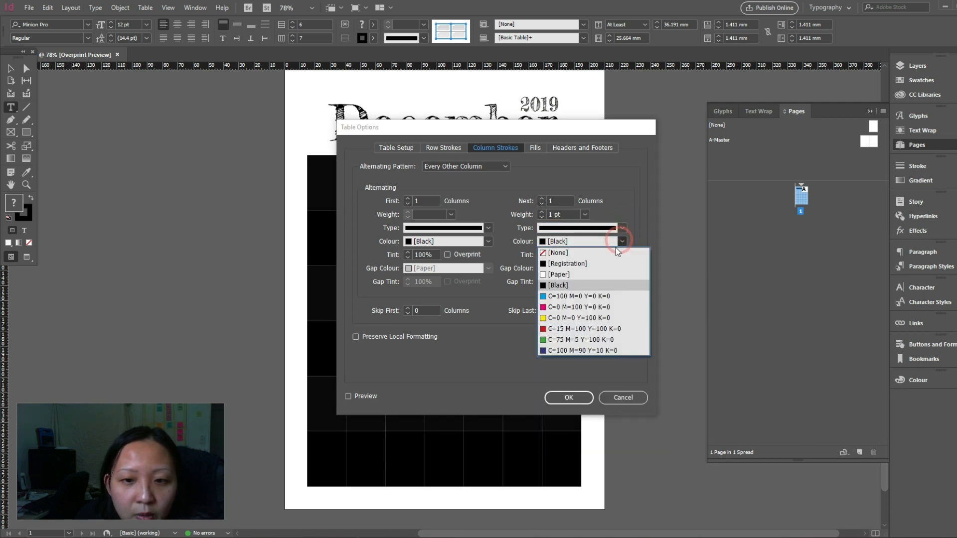
{"action": "left_click", "coordinate": [563, 308]}
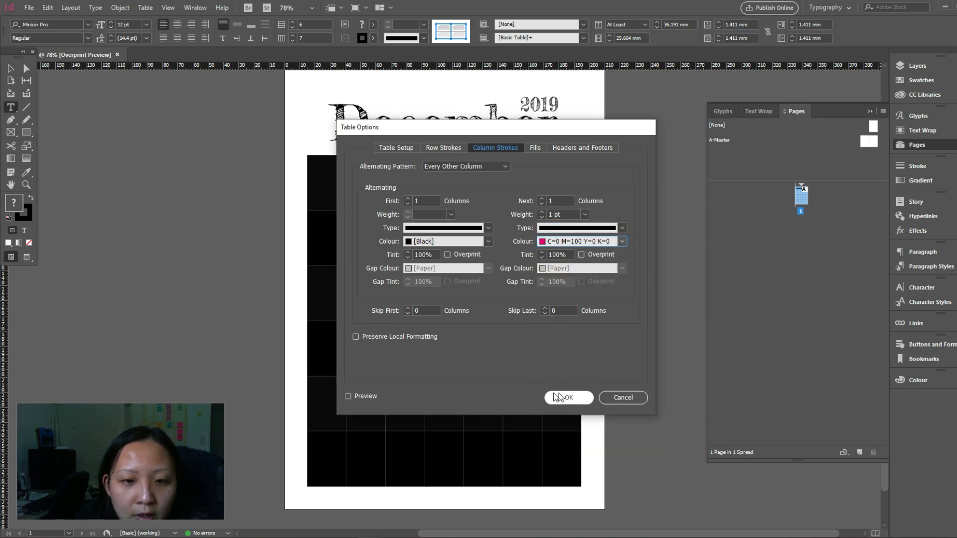
- Preview the strokes with the table uncovered, and set the First column stroke to 0.5 pt in cyan C=100 M=0 Y=0 K=0
{"action": "left_click", "coordinate": [363, 396]}
{"action": "mouse_move", "coordinate": [477, 128]}
{"action": "left_mouse_down"}
{"action": "mouse_move", "coordinate": [520, 144]}
{"action": "mouse_move", "coordinate": [818, 148]}
{"action": "mouse_move", "coordinate": [802, 148]}
{"action": "left_mouse_up"}
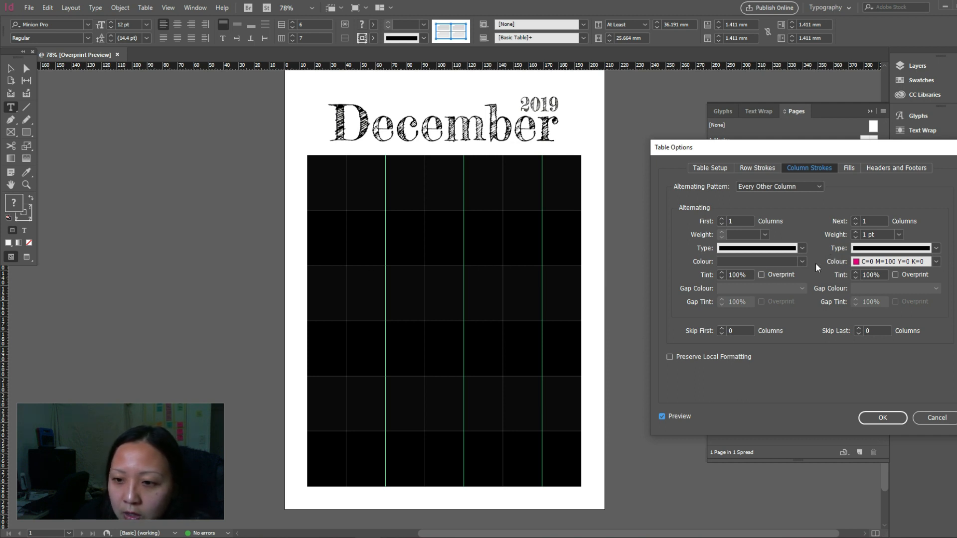
{"action": "left_click", "coordinate": [801, 261]}
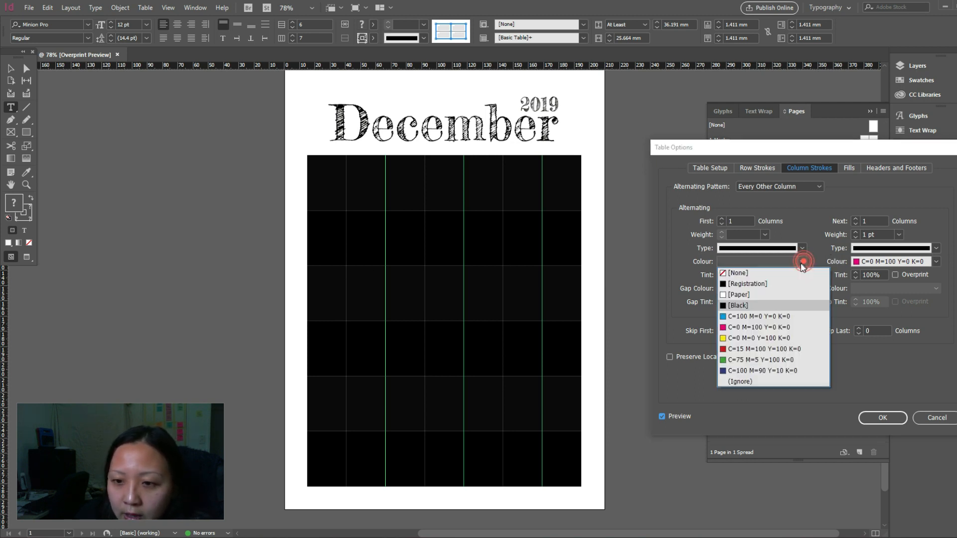
{"action": "left_click", "coordinate": [761, 316]}
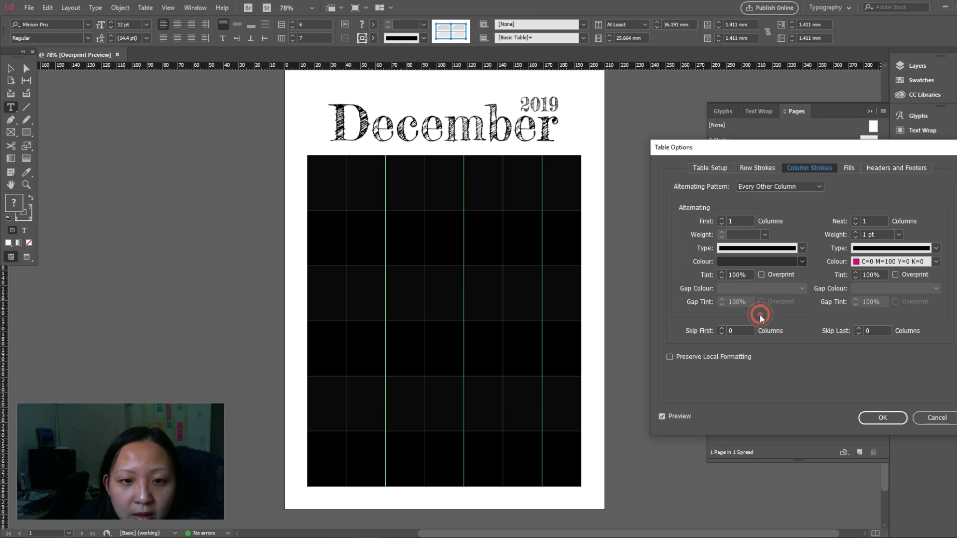
{"action": "left_click", "coordinate": [765, 235]}
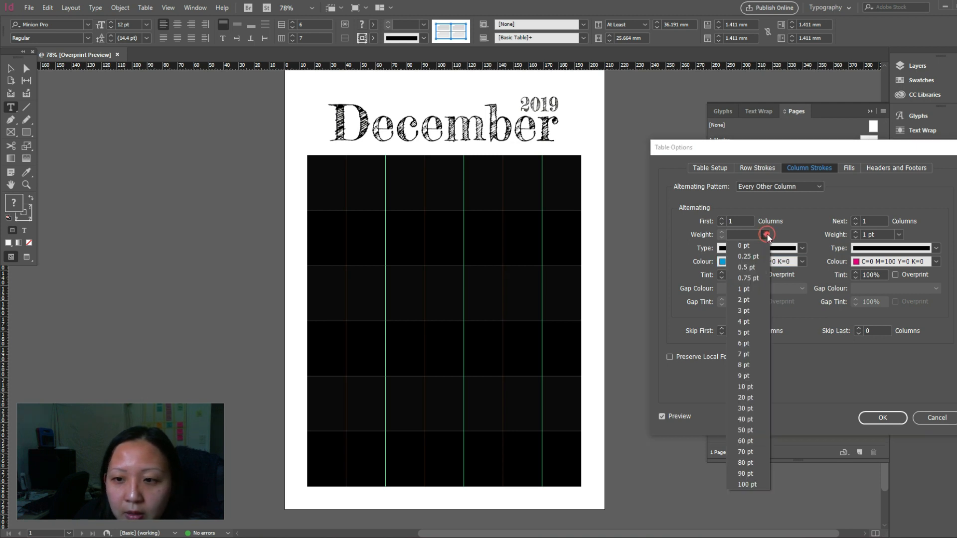
{"action": "left_click", "coordinate": [745, 267]}
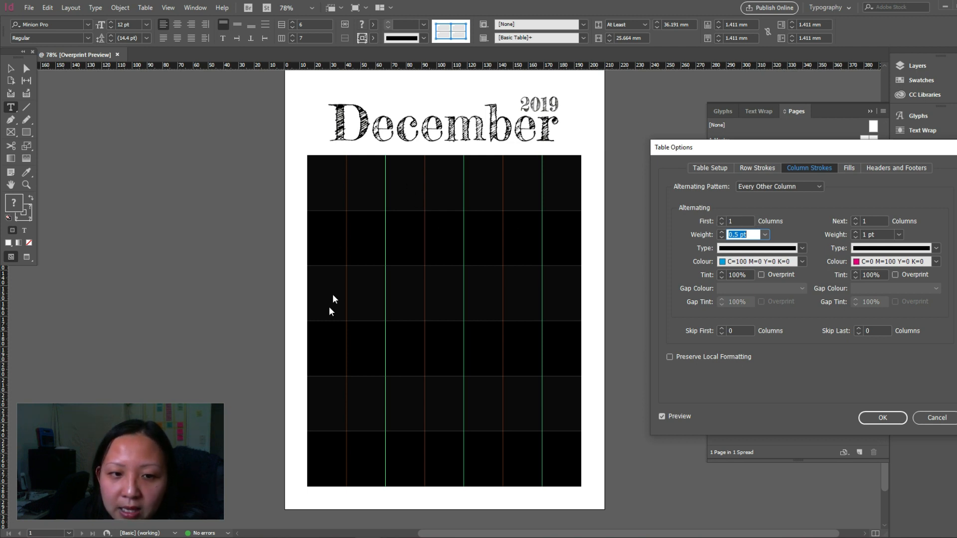
- Try 2 columns for the First stroke, return it to 1, apply the alternating column strokes and deselect the table
{"action": "left_click", "coordinate": [751, 234]}
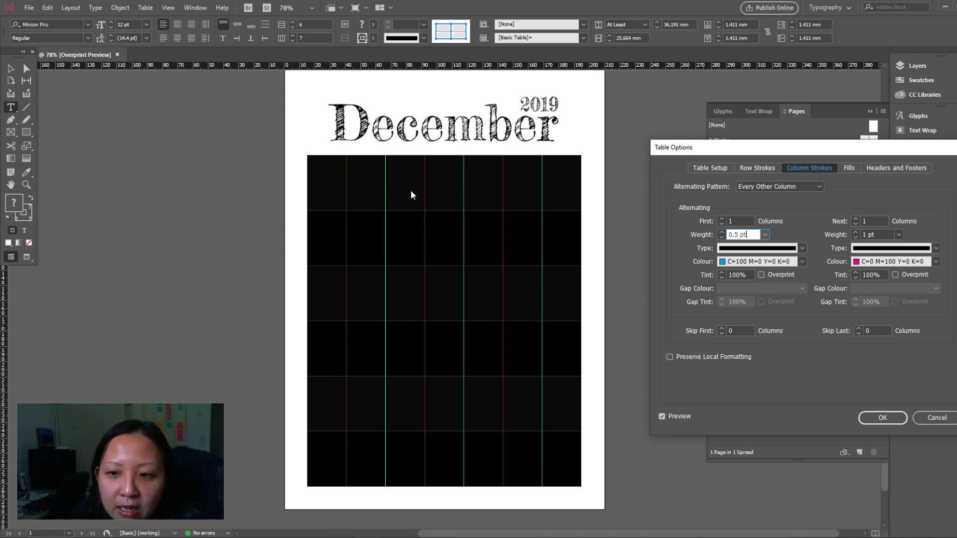
{"action": "left_click", "coordinate": [721, 220]}
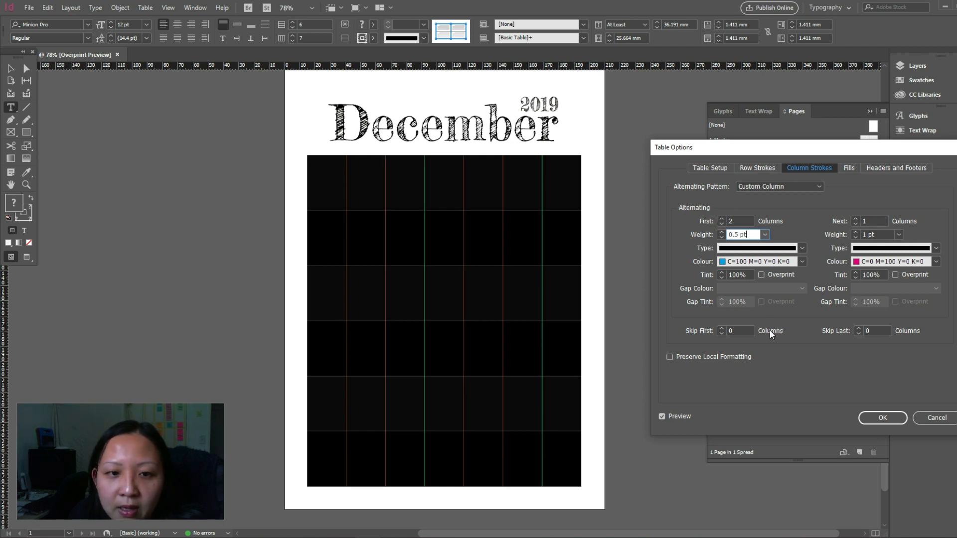
{"action": "left_click", "coordinate": [721, 223]}
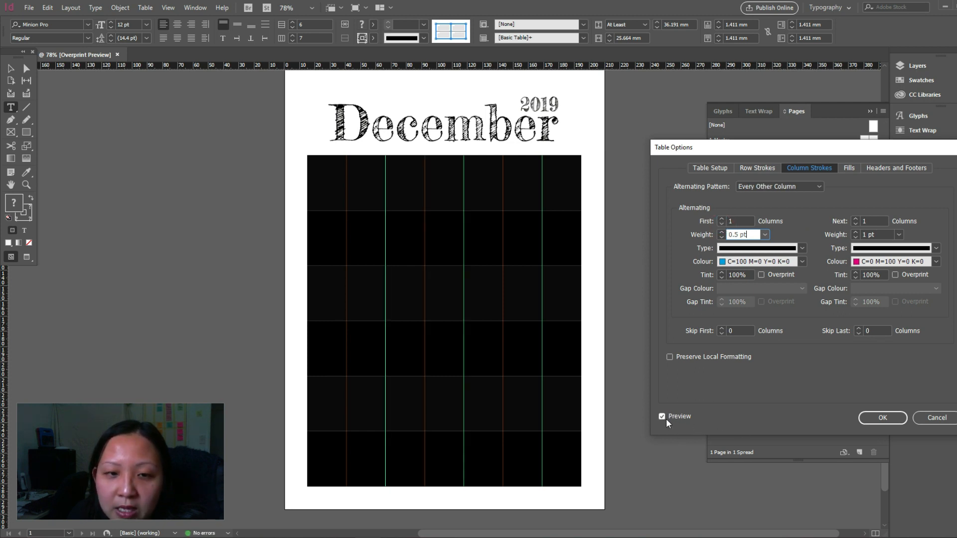
{"action": "left_click", "coordinate": [882, 417]}
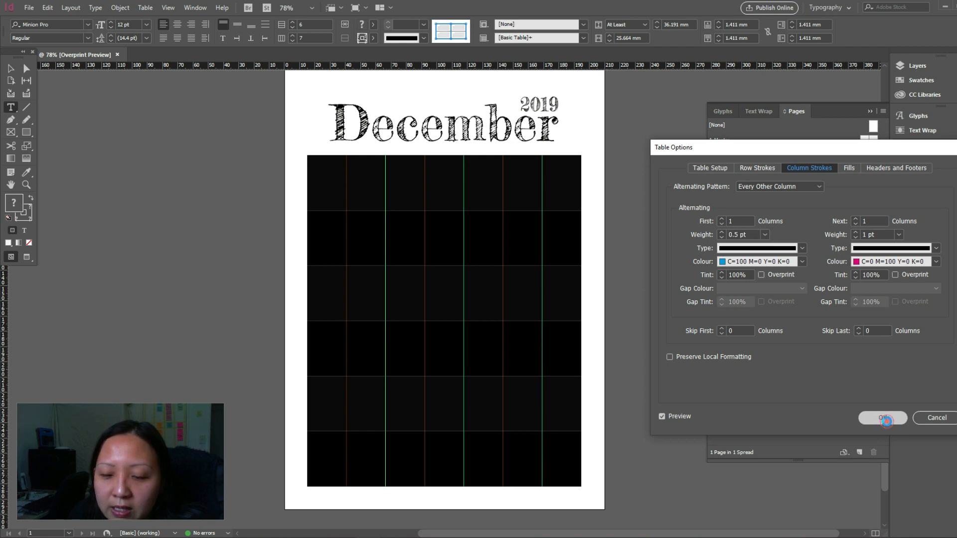
{"action": "left_click", "coordinate": [11, 68]}
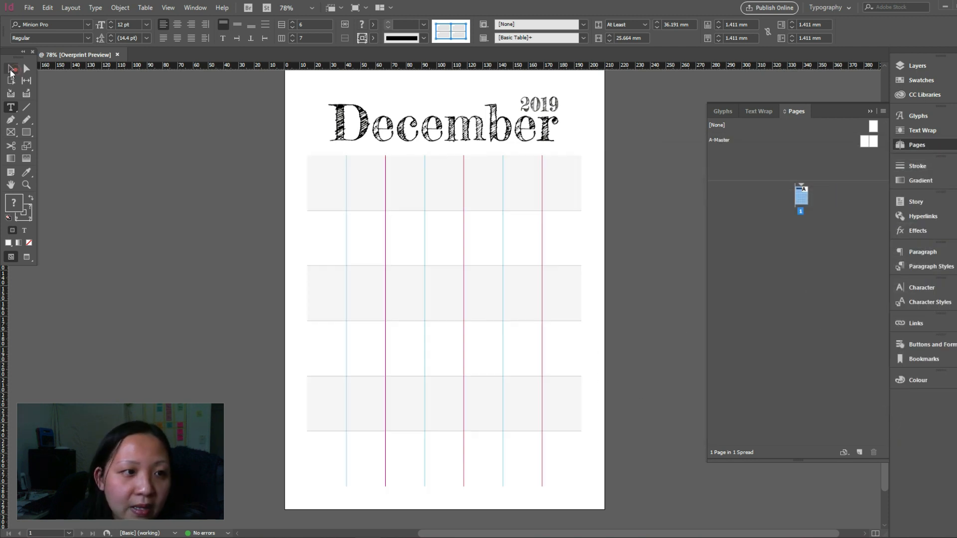
{"action": "left_click", "coordinate": [652, 268]}
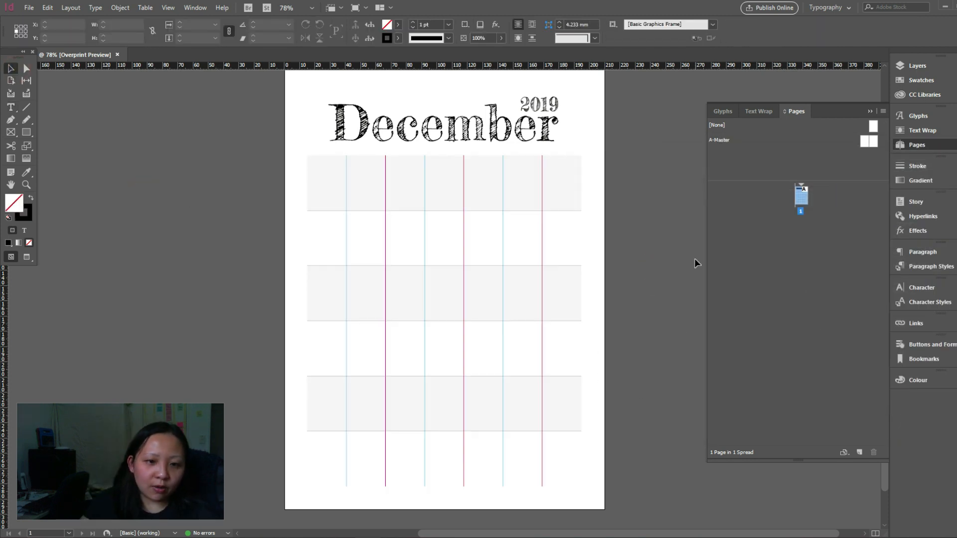
{"action": "left_click", "coordinate": [329, 182]}
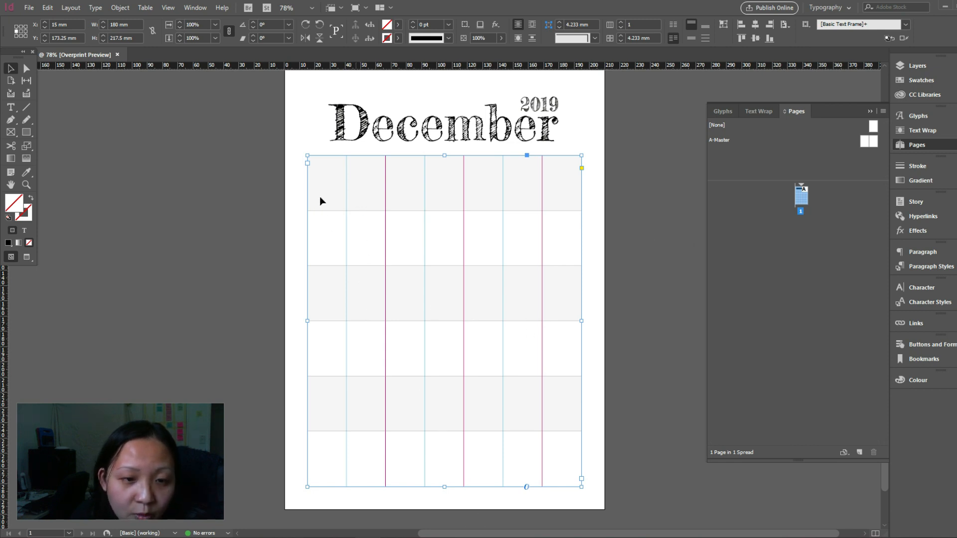
{"action": "left_click", "coordinate": [651, 271]}
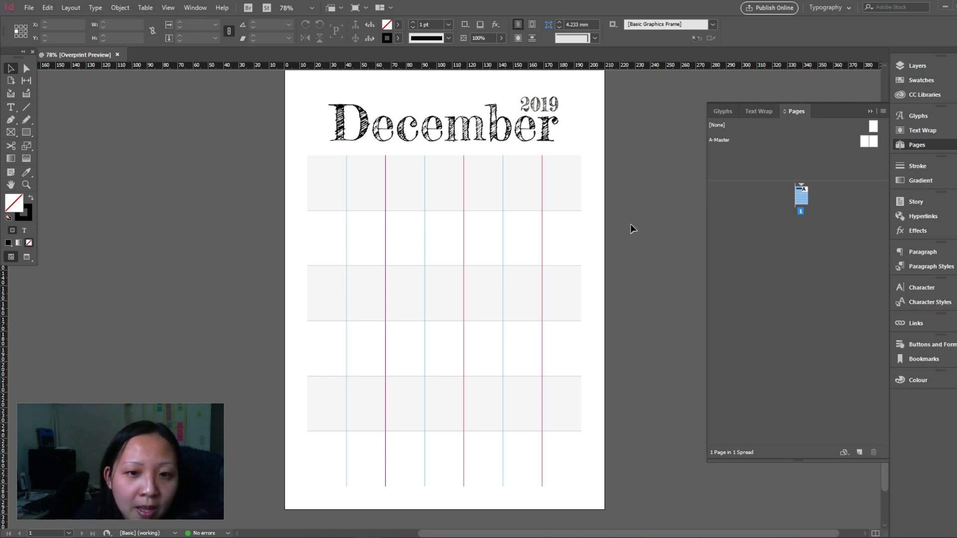
{"action": "left_click", "coordinate": [322, 180]}
{"action": "double_click", "coordinate": [321, 179]}
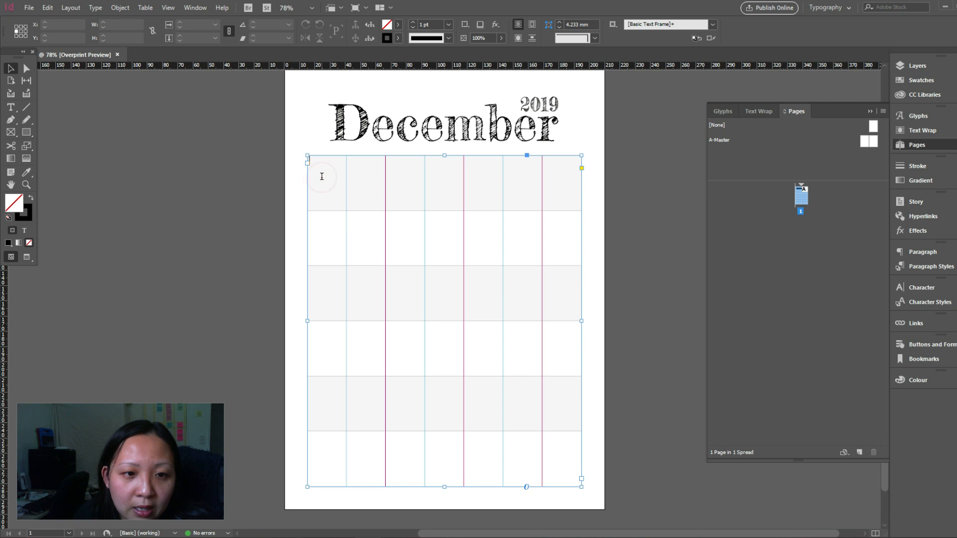
{"action": "left_click", "coordinate": [11, 68]}
{"action": "left_click", "coordinate": [146, 226]}
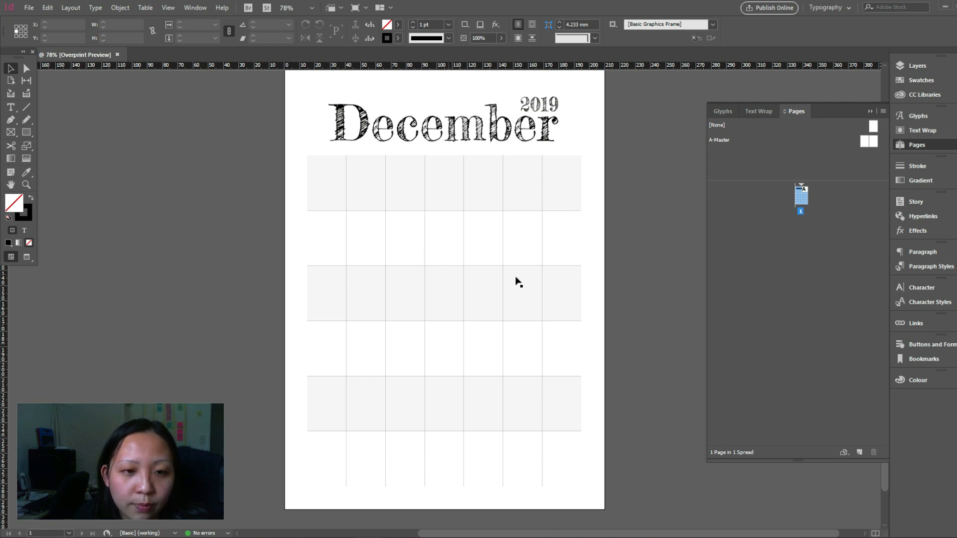
- Reduce the height of the table's first row to 14 mm and select that row's cells
{"action": "left_click", "coordinate": [337, 184]}
{"action": "left_click", "coordinate": [337, 184]}
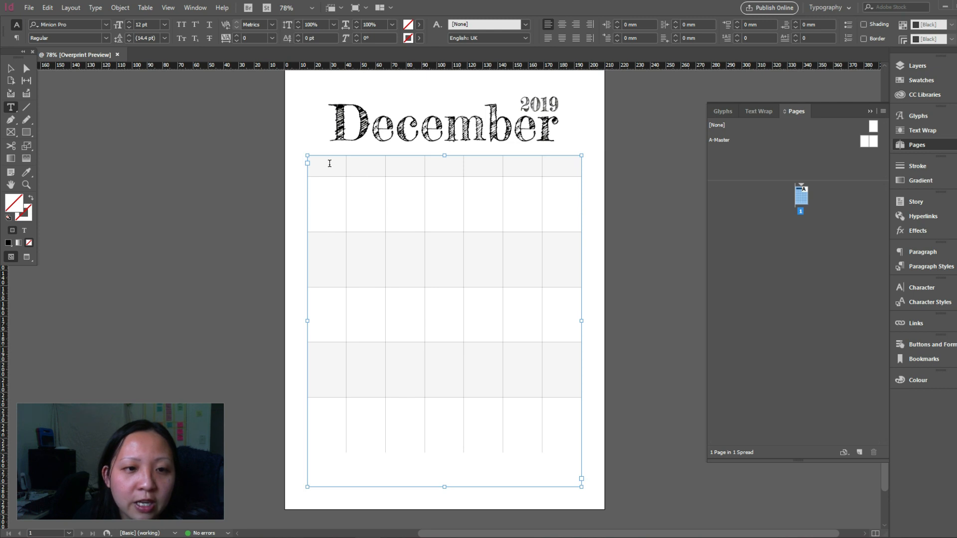
{"action": "left_click_drag", "start_coordinate": [327, 164], "coordinate": [586, 163]}
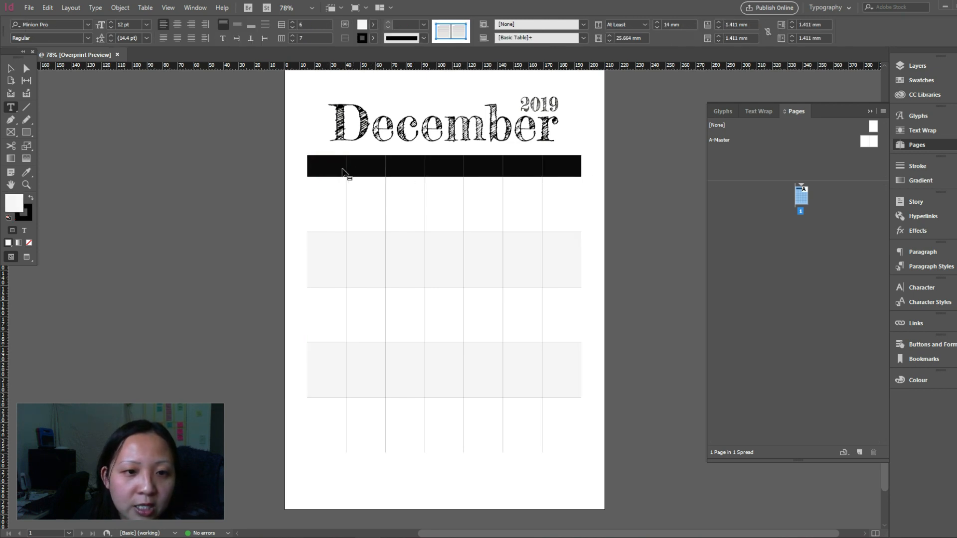
{"action": "left_click", "coordinate": [458, 164]}
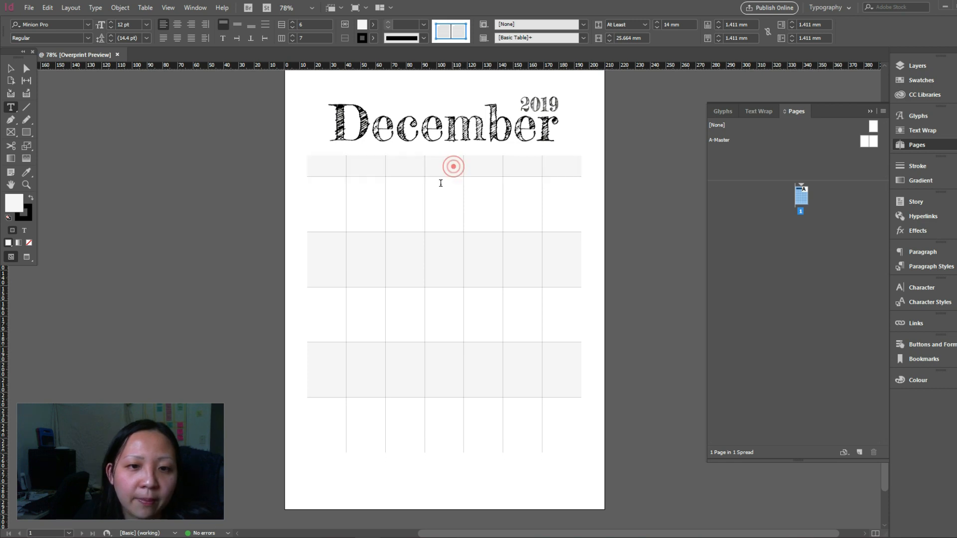
- Enter the weekday headings Monday, Tuesday, Wednesday, Thursday, Fri, Sat and Sun across the seven cells of the table's first row
{"action": "left_click", "coordinate": [315, 164]}
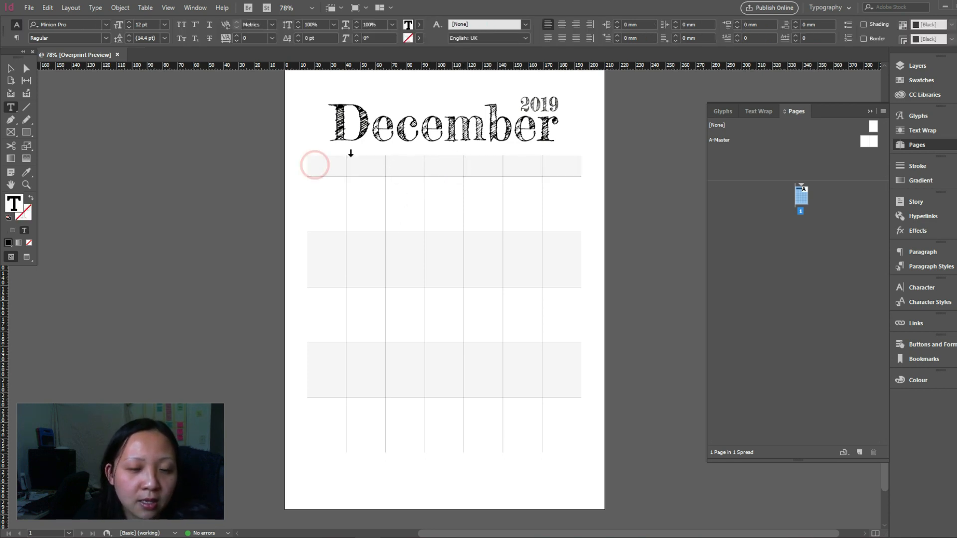
{"action": "type", "text": "Monday "}
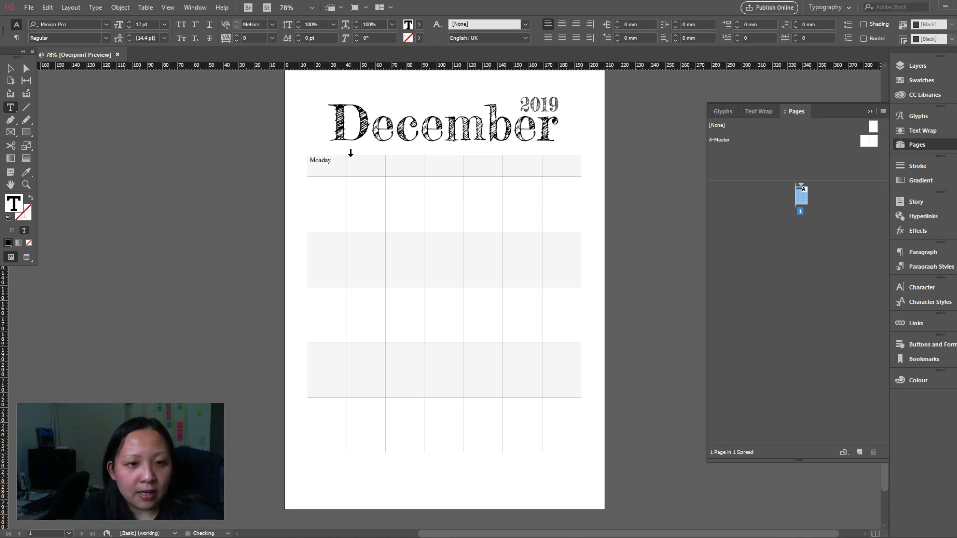
{"action": "type", "text": "Tues"}
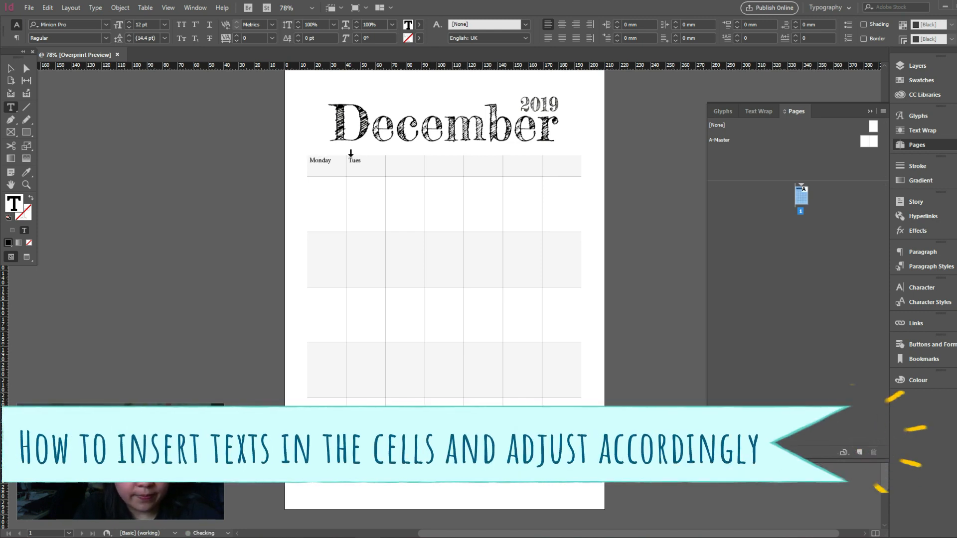
{"action": "type", "text": "day"}
{"action": "key", "text": "Tab"}
{"action": "type", "text": "Wednesday"}
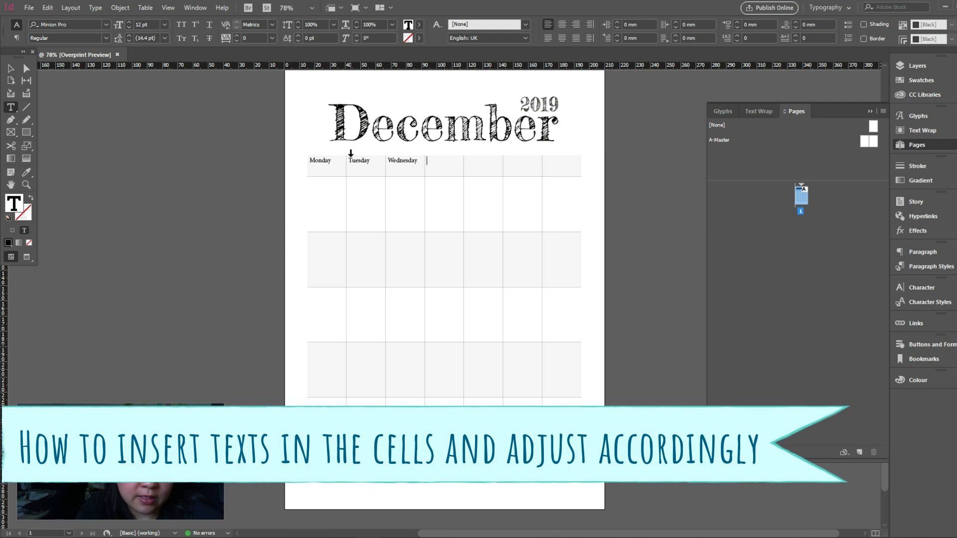
{"action": "key", "text": "Tab"}
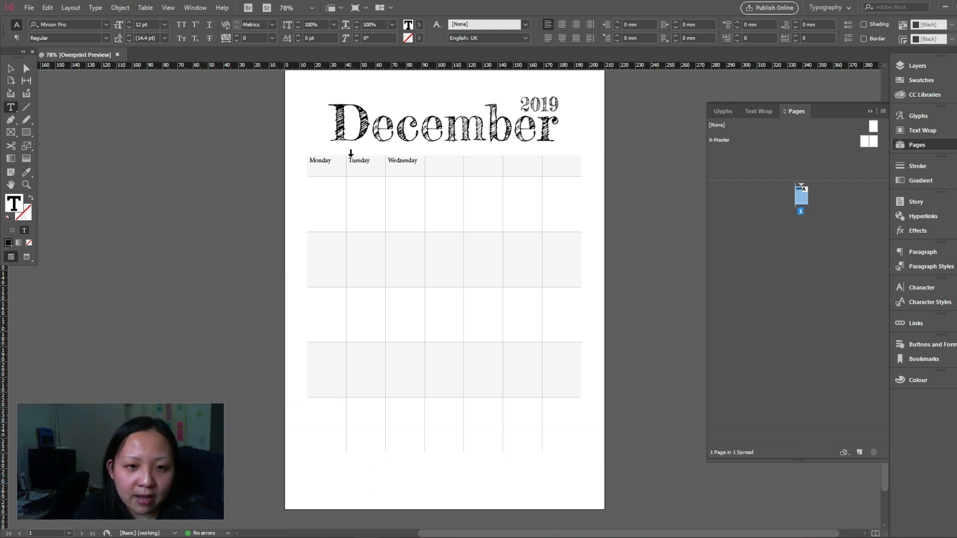
{"action": "type", "text": "Thursda"}
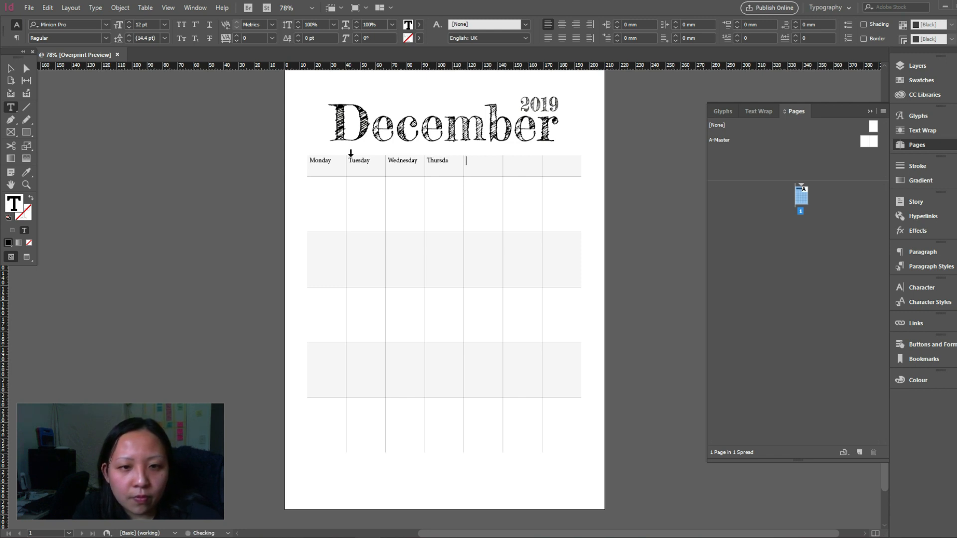
{"action": "type", "text": "y Fri "}
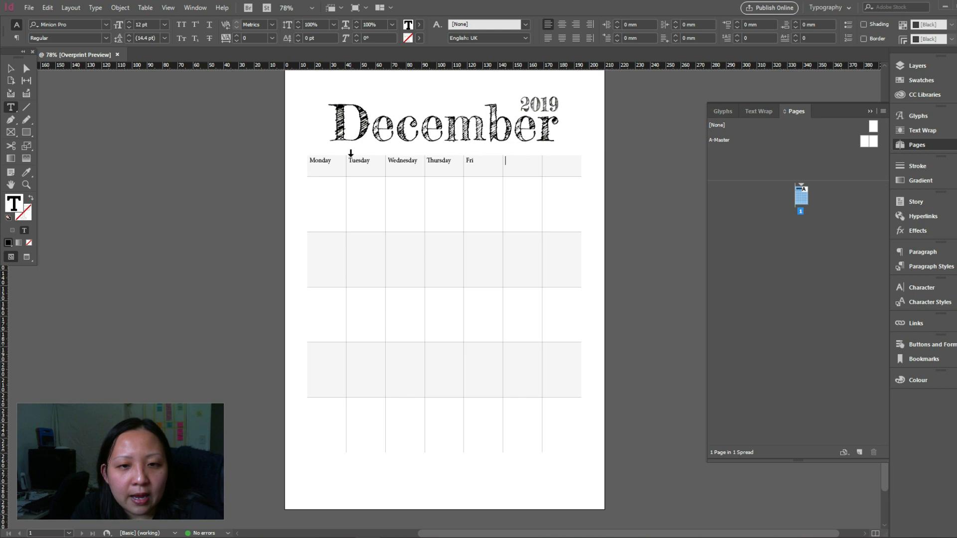
{"action": "type", "text": "Sat"}
{"action": "key", "text": "Tab"}
{"action": "type", "text": "Sun"}
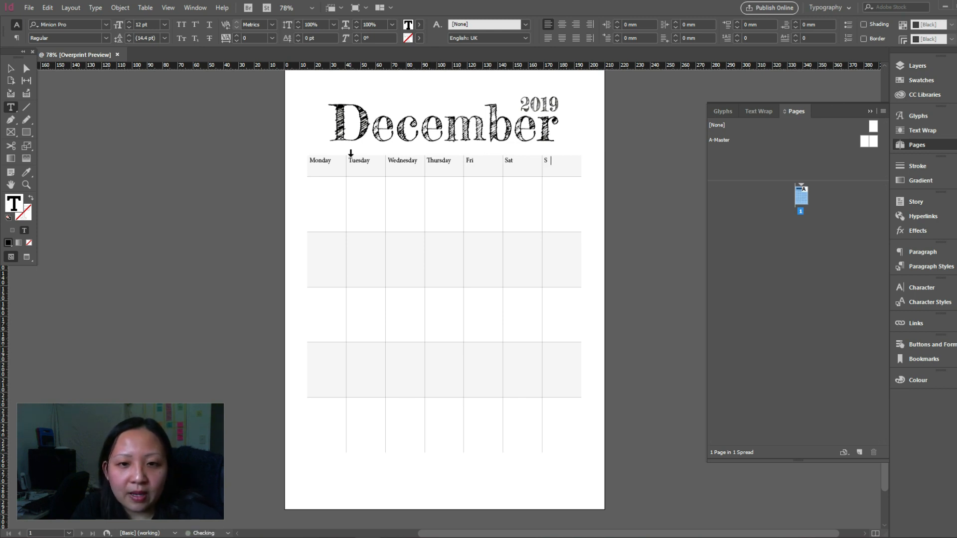
- Shorten the full weekday names in the first row to Mon, Tue, Wed and Thu
{"action": "left_click_drag", "start_coordinate": [452, 161], "coordinate": [439, 160]}
{"action": "key", "text": "BackSpace"}
{"action": "key", "text": "BackSpace"}
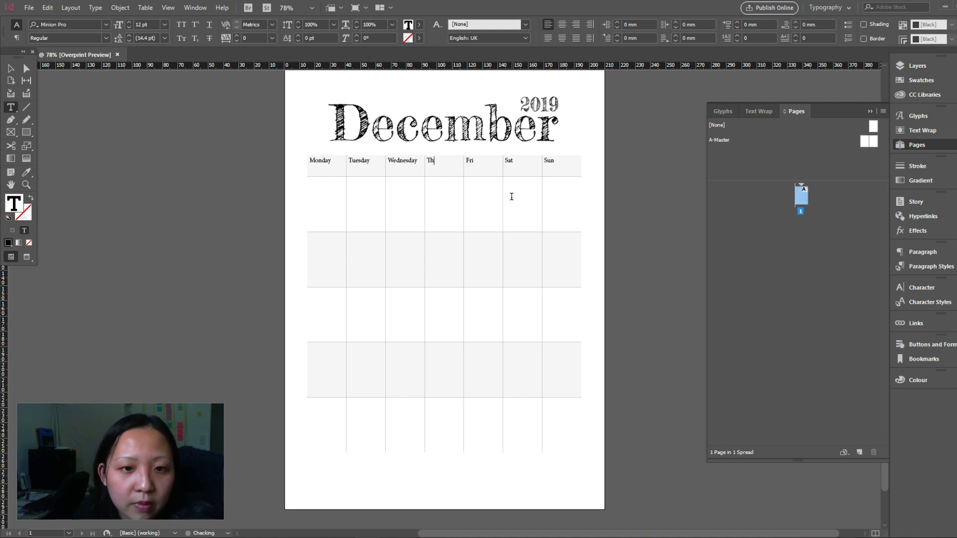
{"action": "type", "text": "u"}
{"action": "left_click_drag", "start_coordinate": [418, 160], "coordinate": [398, 160]}
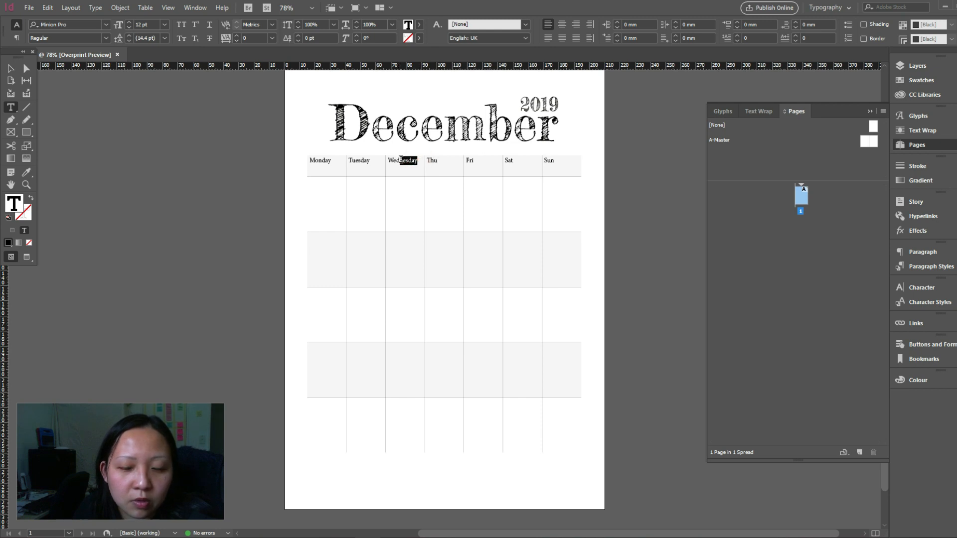
{"action": "key", "text": "BackSpace"}
{"action": "left_click_drag", "start_coordinate": [371, 162], "coordinate": [550, 171]}
{"action": "key", "text": "BackSpace"}
{"action": "key", "text": "BackSpace"}
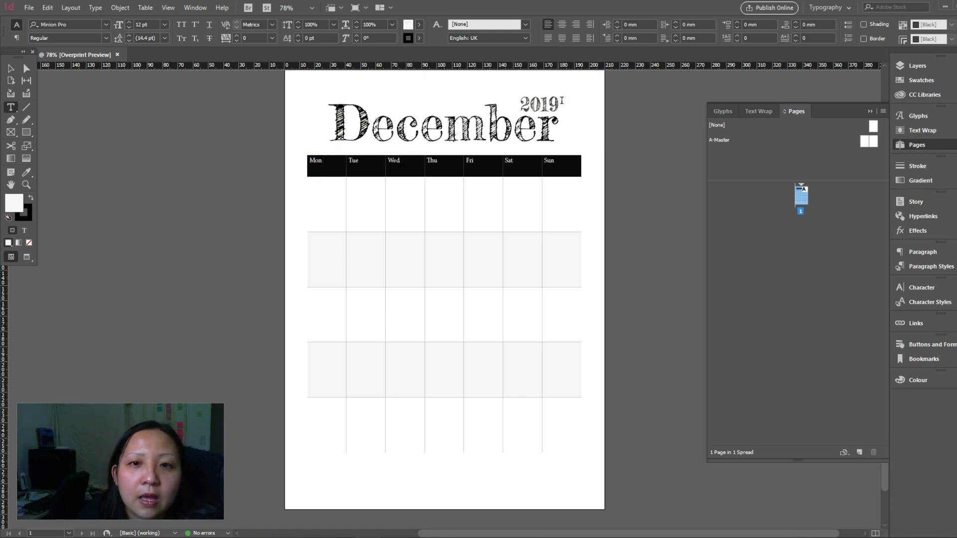
- Centre the text of all seven weekday heading cells horizontally and vertically
{"action": "left_click", "coordinate": [560, 22]}
{"action": "left_click", "coordinate": [318, 166]}
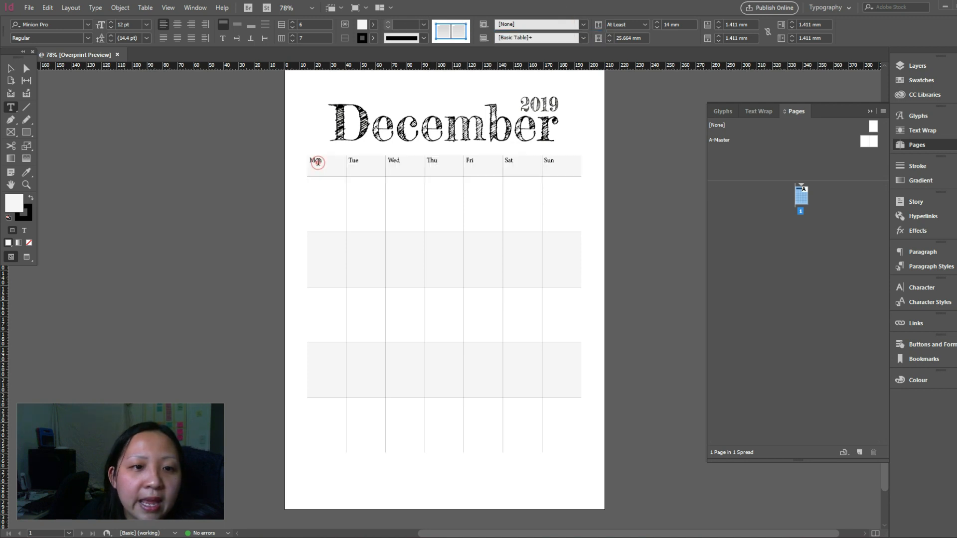
{"action": "left_click_drag", "start_coordinate": [316, 167], "coordinate": [574, 167]}
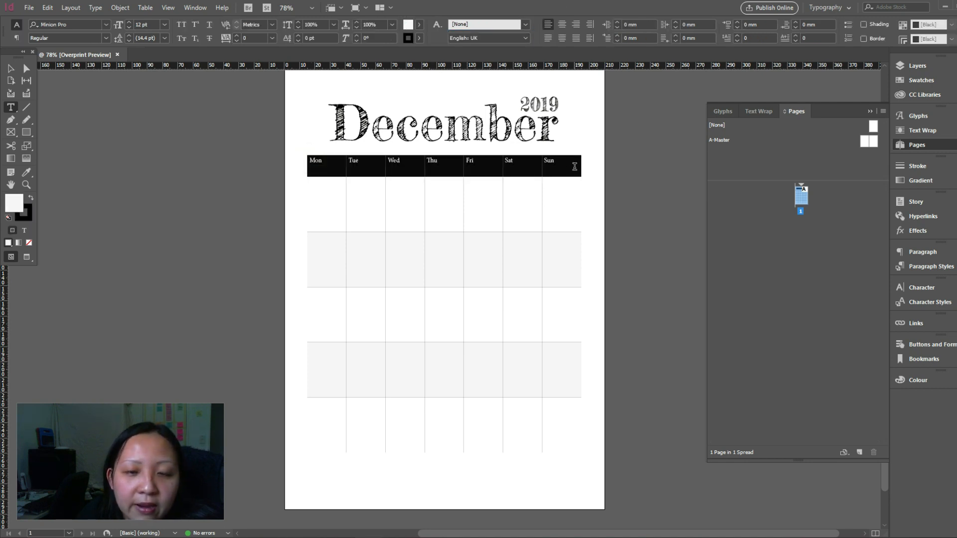
{"action": "left_click_drag", "start_coordinate": [326, 167], "coordinate": [550, 172]}
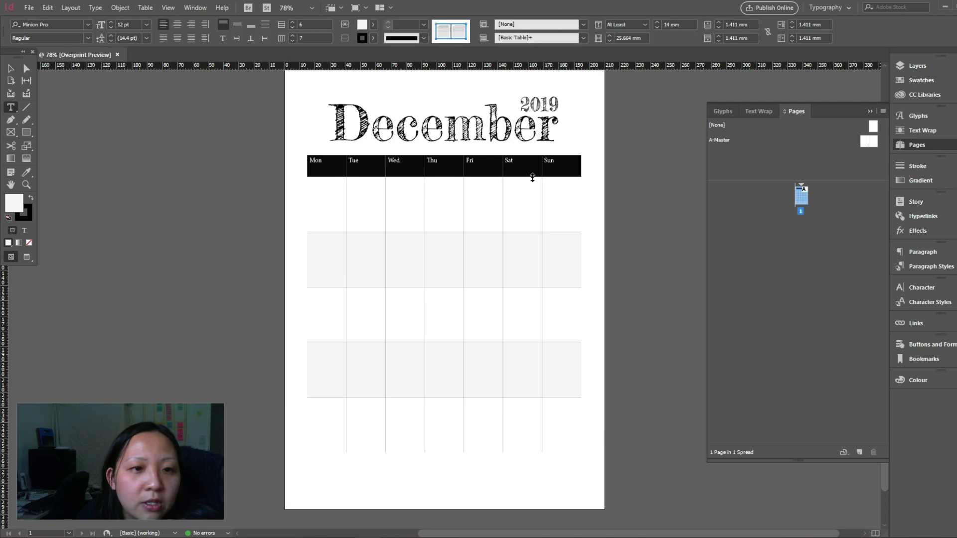
{"action": "left_click", "coordinate": [178, 25]}
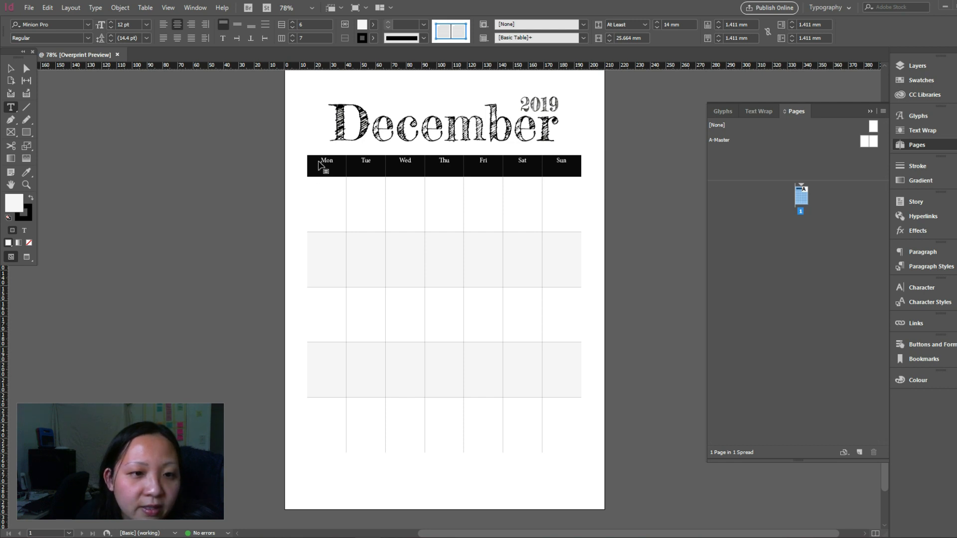
{"action": "left_click", "coordinate": [238, 26]}
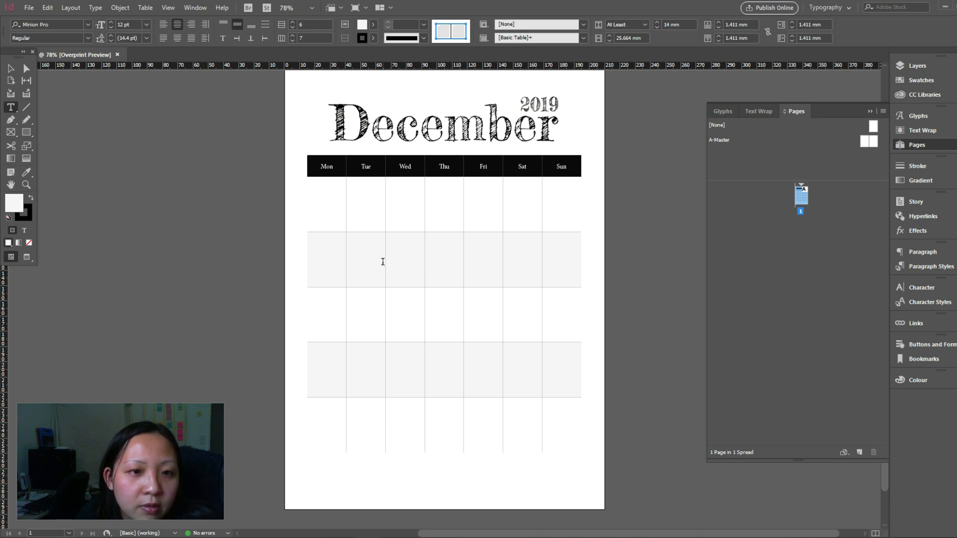
- Change the font of the weekday headings to Fredoka One Regular
{"action": "left_click", "coordinate": [87, 26]}
{"action": "left_click", "coordinate": [88, 24]}
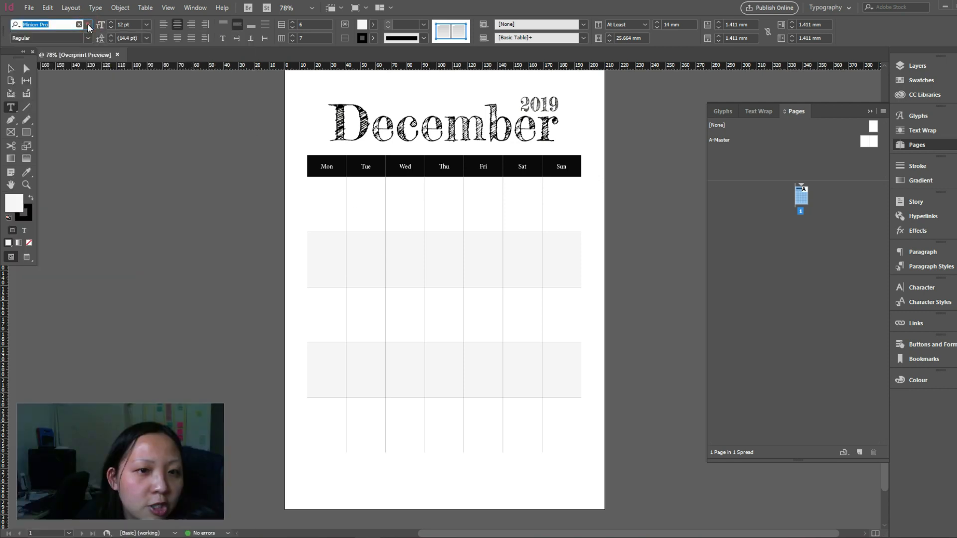
{"action": "left_click", "coordinate": [88, 24]}
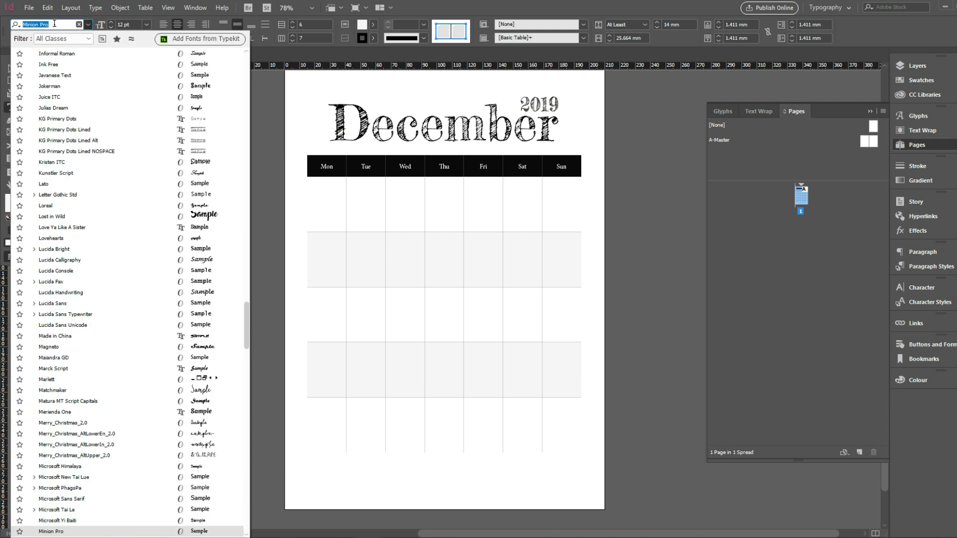
{"action": "type", "text": "fr"}
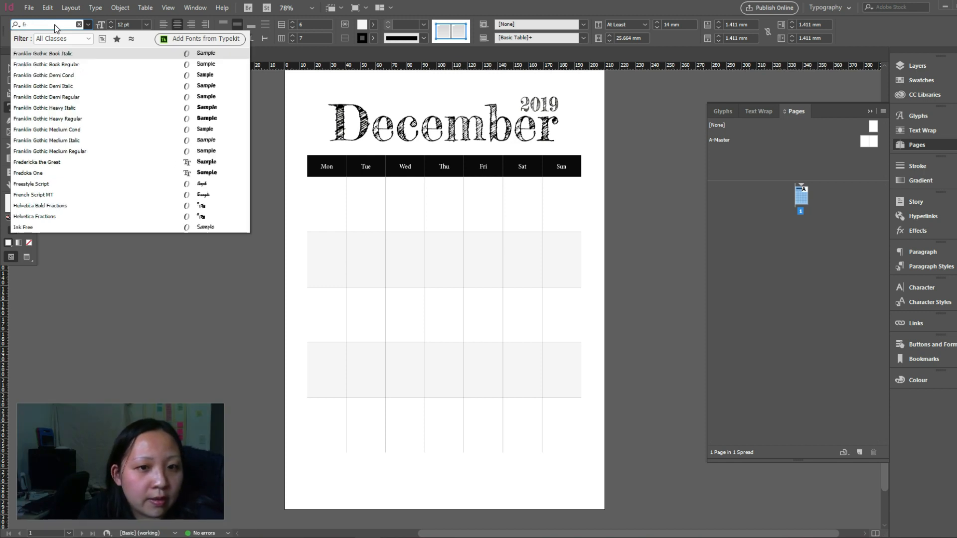
{"action": "type", "text": "e"}
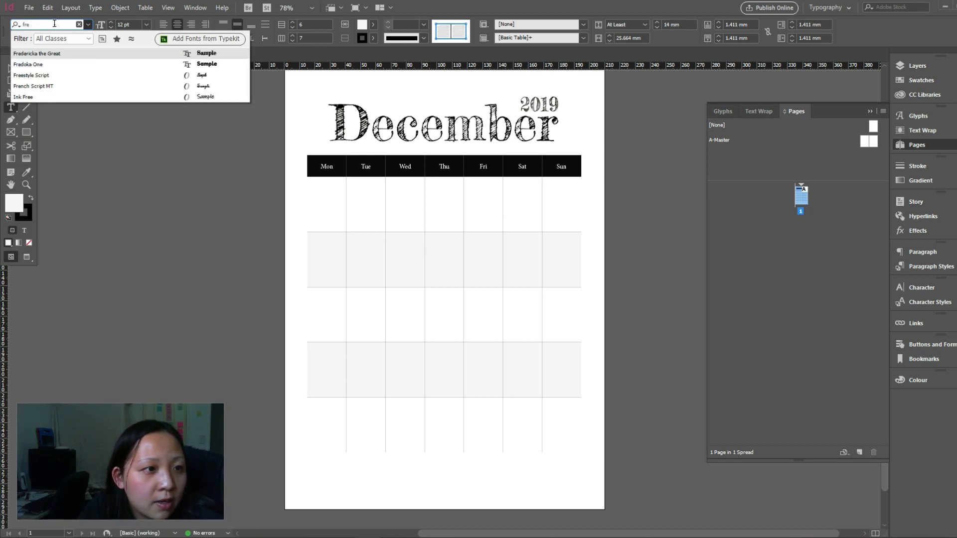
{"action": "left_click", "coordinate": [62, 68]}
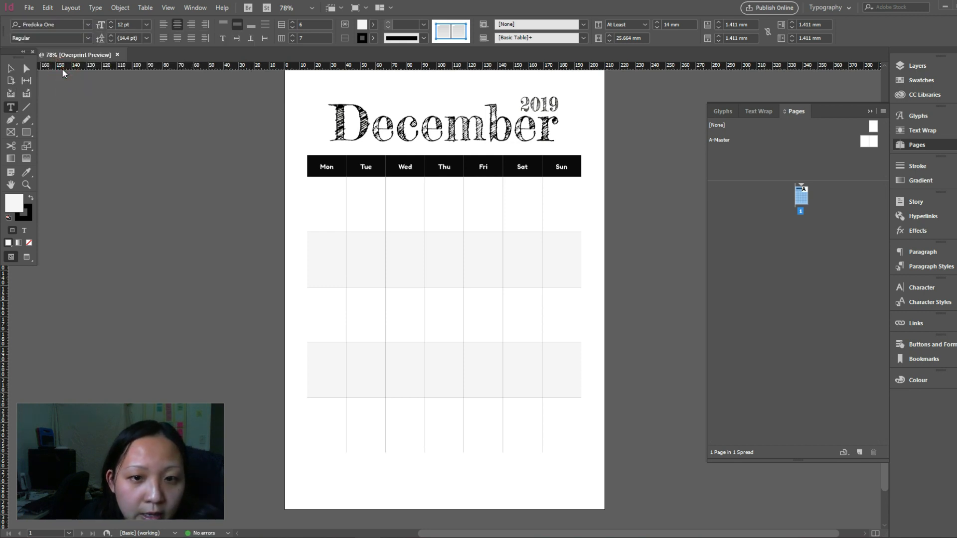
{"action": "left_click", "coordinate": [12, 69]}
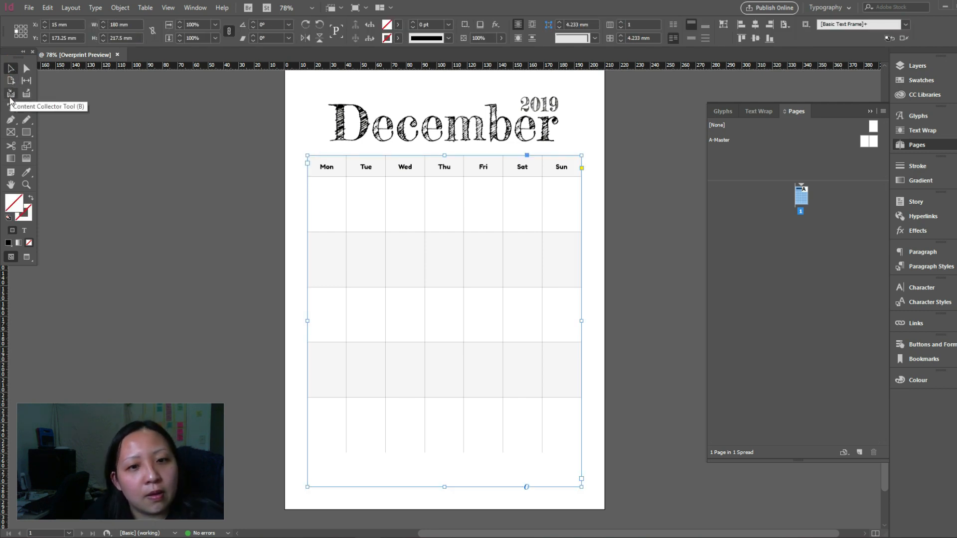
- Widen the letter spacing of the weekday headings and deselect the table
{"action": "left_click", "coordinate": [321, 169]}
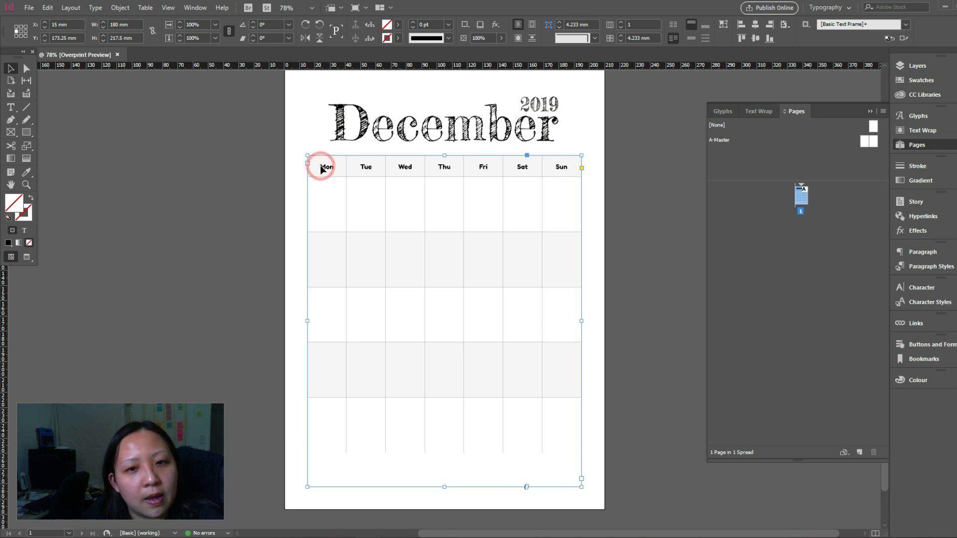
{"action": "left_click_drag", "start_coordinate": [321, 167], "coordinate": [571, 167]}
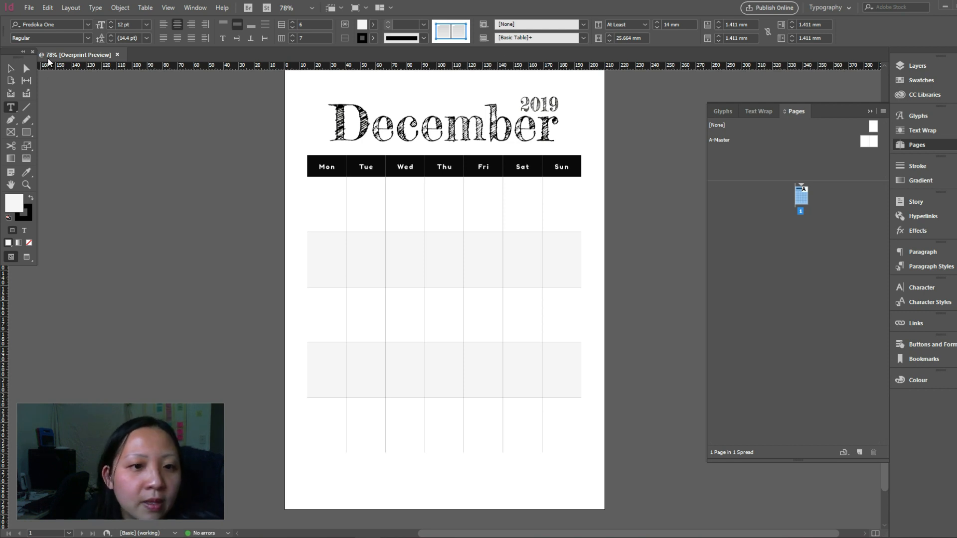
{"action": "left_click", "coordinate": [10, 68]}
{"action": "left_click", "coordinate": [109, 174]}
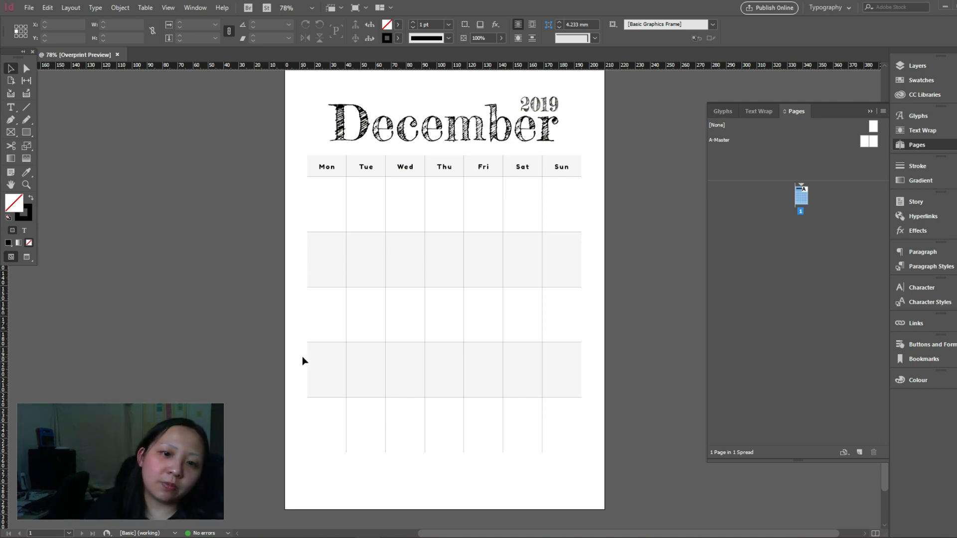
- Draw a 7 mm square in the upper-right corner of the first cell under Mon and give it a 0.25 pt stroke
{"action": "key", "text": "m"}
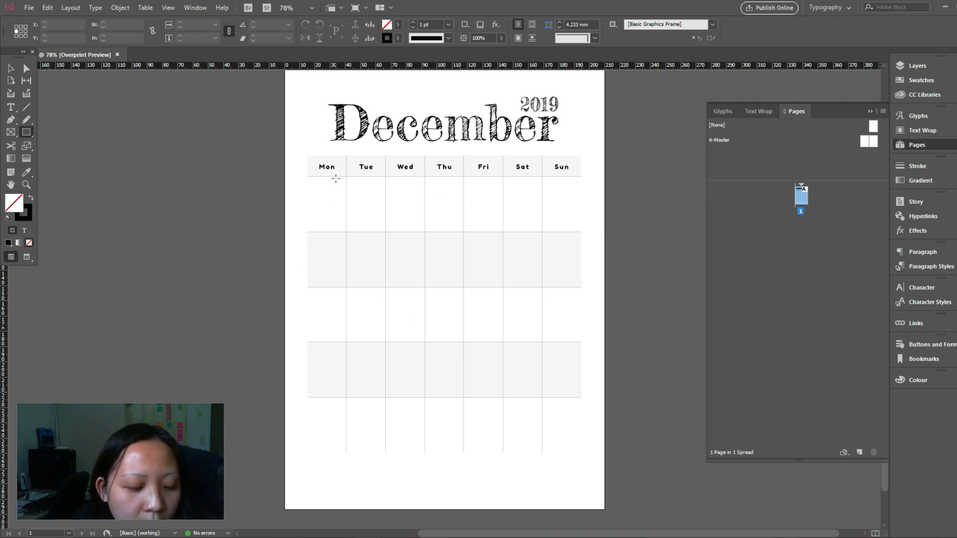
{"action": "left_click_drag", "start_coordinate": [333, 178], "coordinate": [343, 194]}
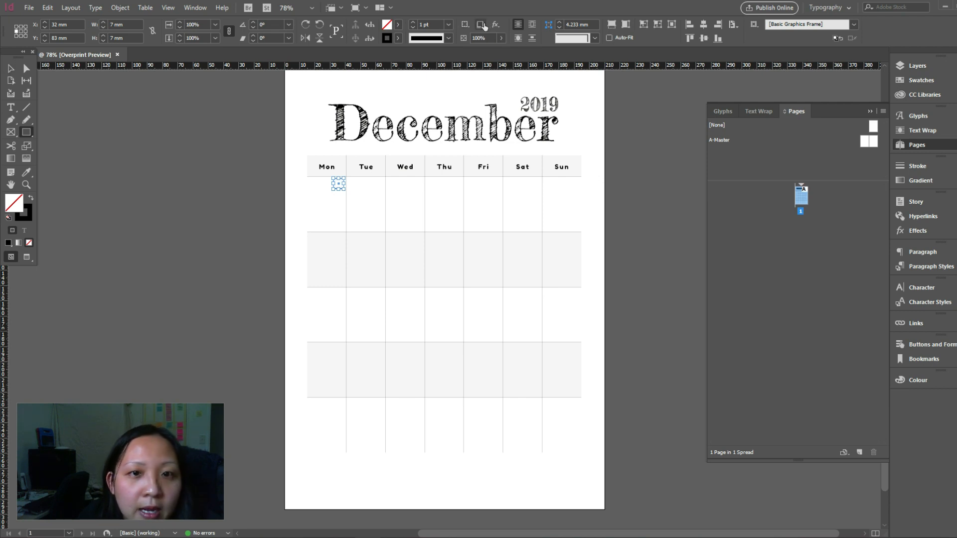
{"action": "left_click", "coordinate": [448, 25]}
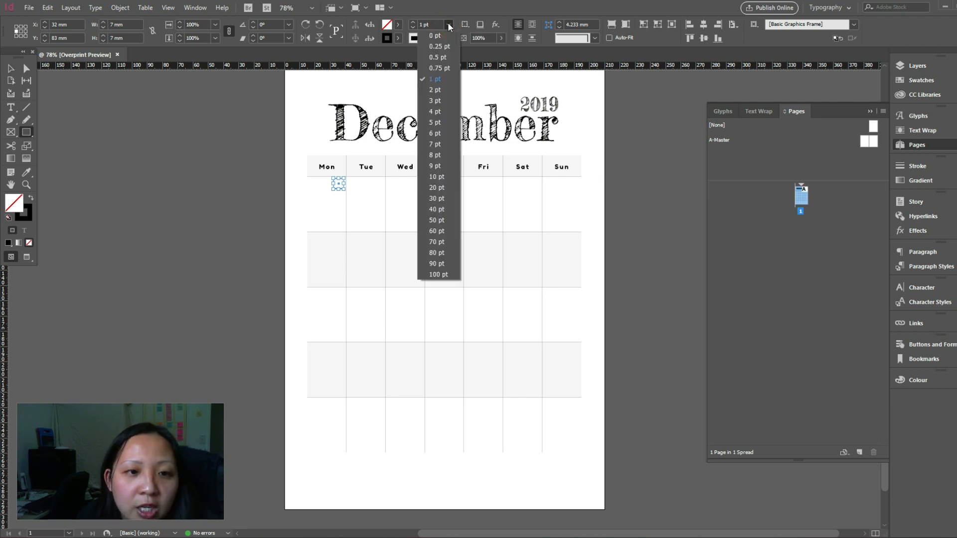
{"action": "left_click", "coordinate": [441, 51]}
{"action": "left_click", "coordinate": [11, 69]}
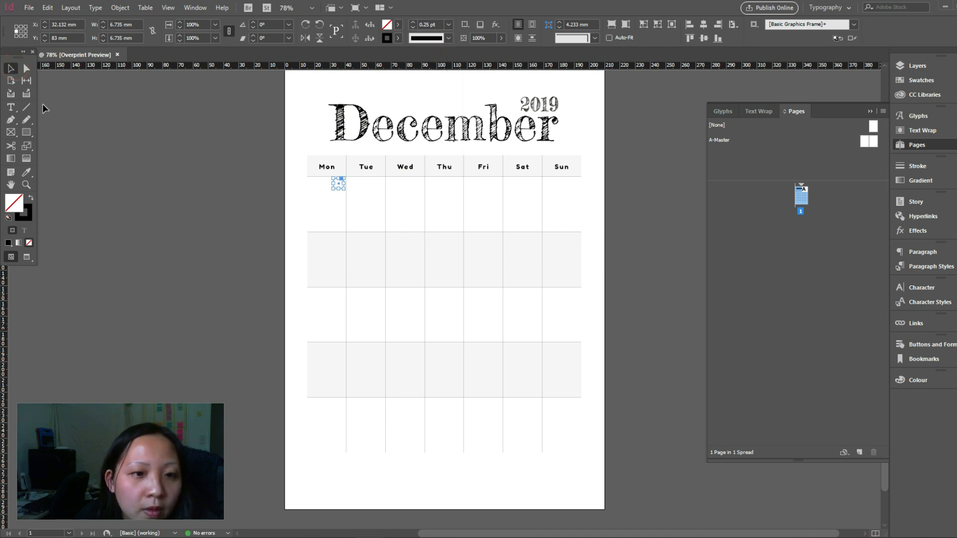
{"action": "left_click", "coordinate": [175, 165]}
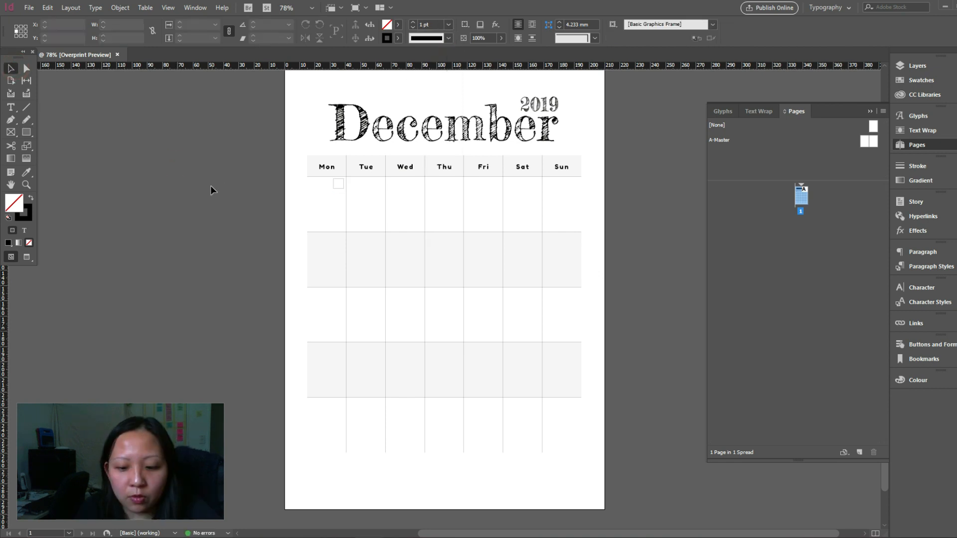
- Try shrinking the square in the Mon column to about 5.6 mm, nearer the cell's upper-right corner
{"action": "key", "text": "ctrl+="}
{"action": "key", "text": "ctrl+="}
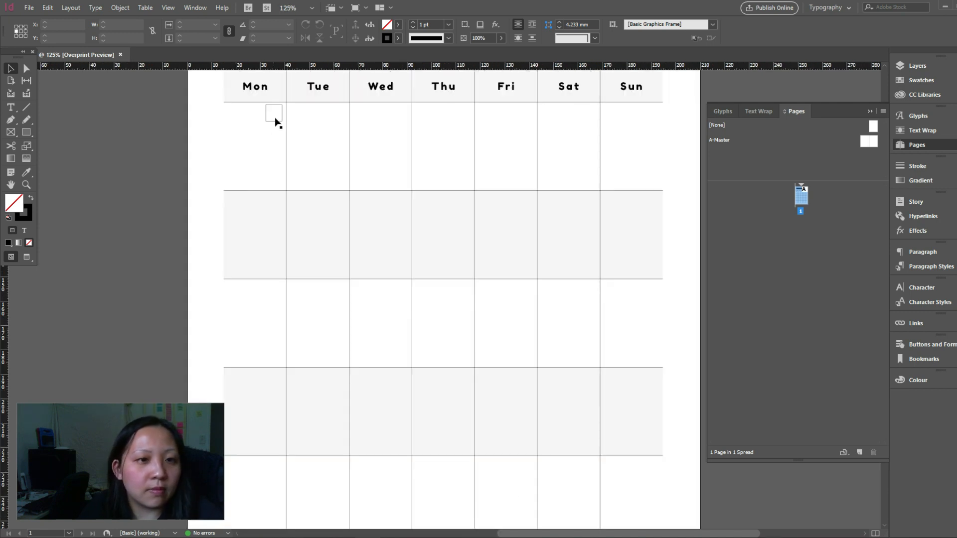
{"action": "left_click", "coordinate": [268, 118]}
{"action": "left_click_drag", "start_coordinate": [268, 118], "coordinate": [270, 116]}
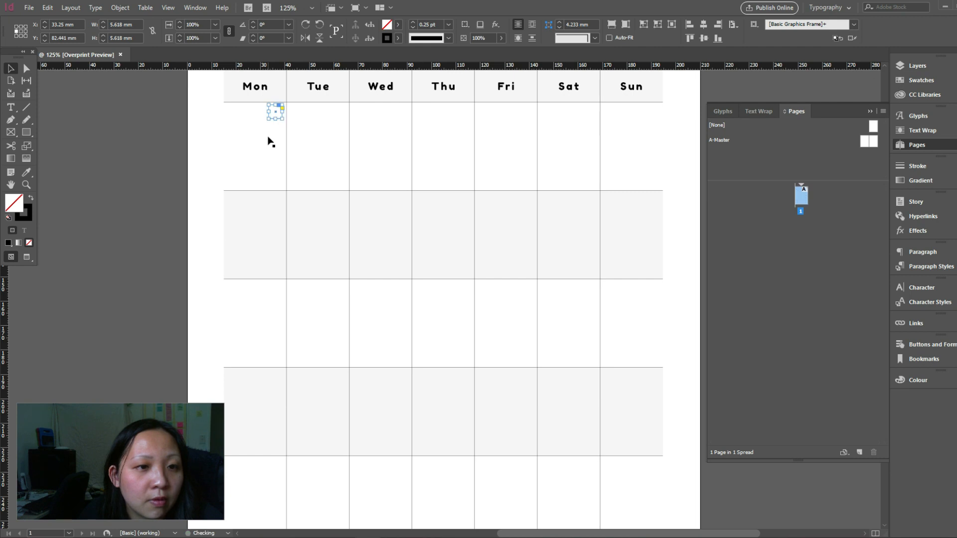
{"action": "left_click", "coordinate": [268, 137]}
{"action": "left_click", "coordinate": [276, 120]}
{"action": "left_click", "coordinate": [276, 119]}
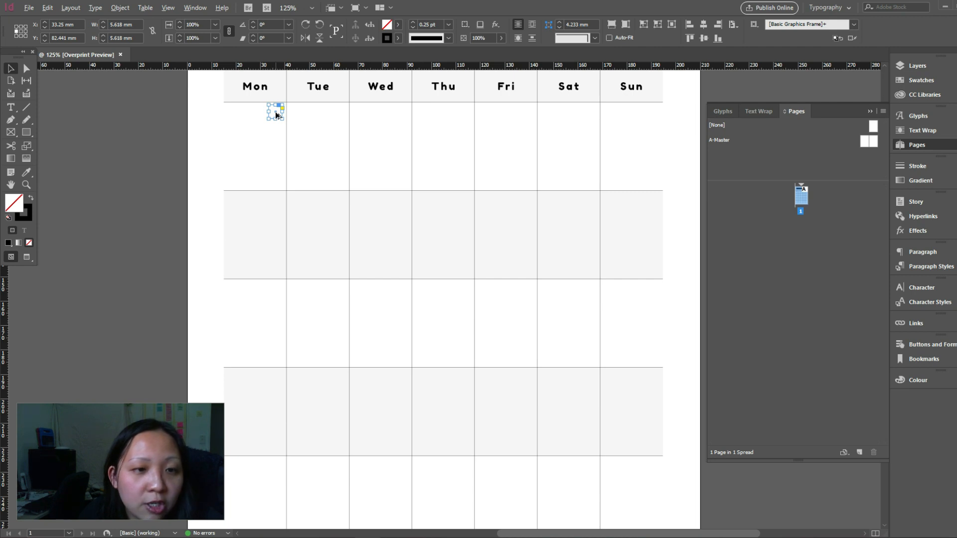
- Duplicate the square from the first Mon cell into the Tue cell and repeat the duplication across to Sun
{"action": "left_click_drag", "start_coordinate": [276, 114], "coordinate": [340, 113]}
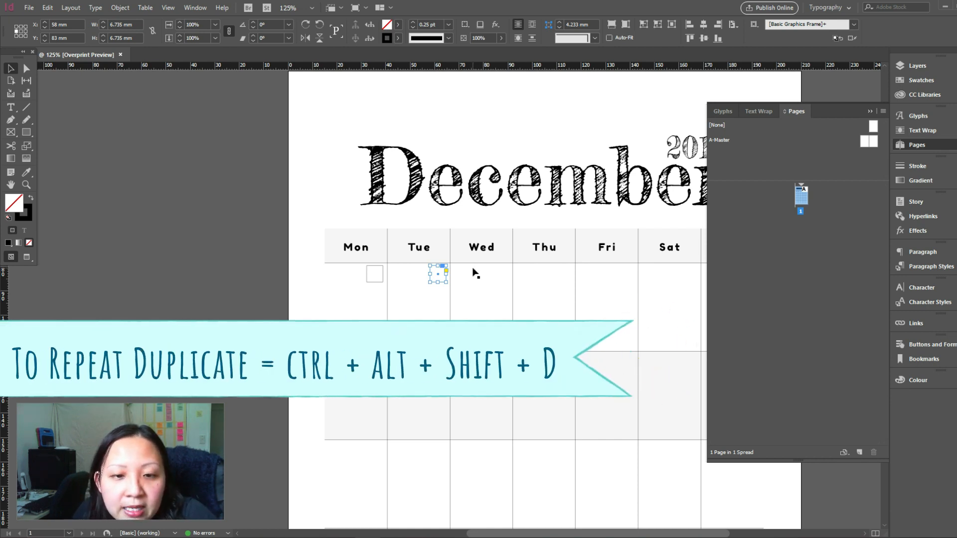
{"action": "key", "text": "ctrl+alt+shift+d"}
{"action": "key", "text": "ctrl+alt+shift+d"}
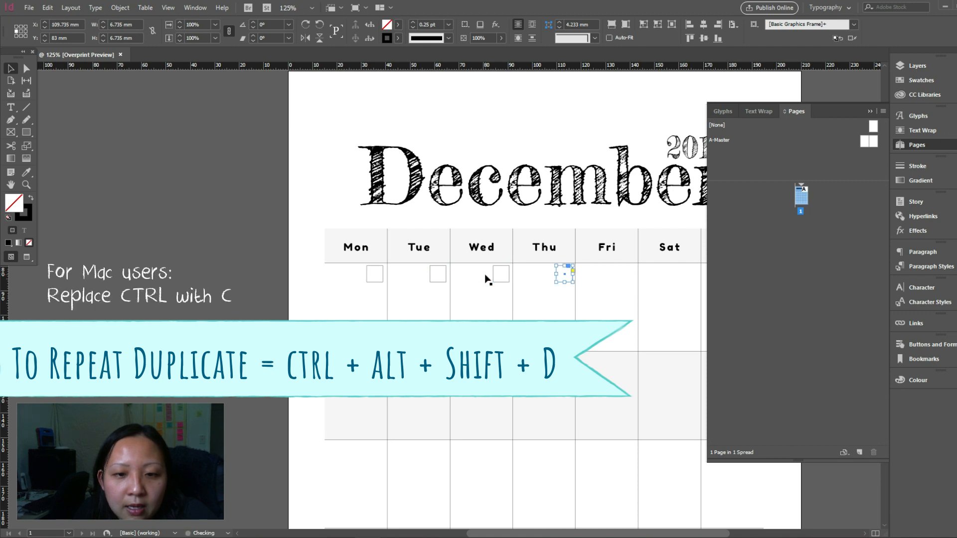
{"action": "key", "text": "ctrl+alt+shift+d"}
{"action": "left_click", "coordinate": [869, 112]}
{"action": "key", "text": "ctrl+alt+shift+d"}
{"action": "key", "text": "ctrl+alt+shift+d"}
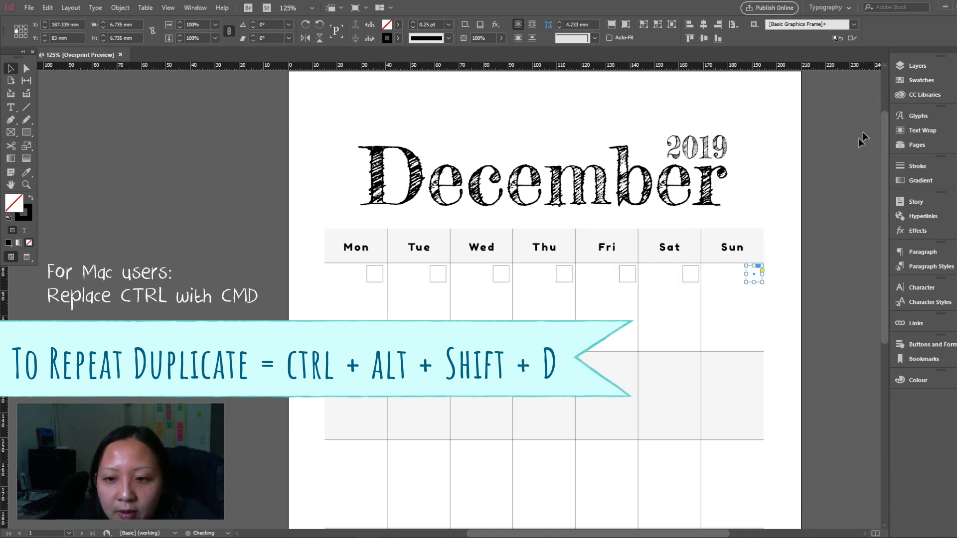
{"action": "left_click", "coordinate": [825, 216]}
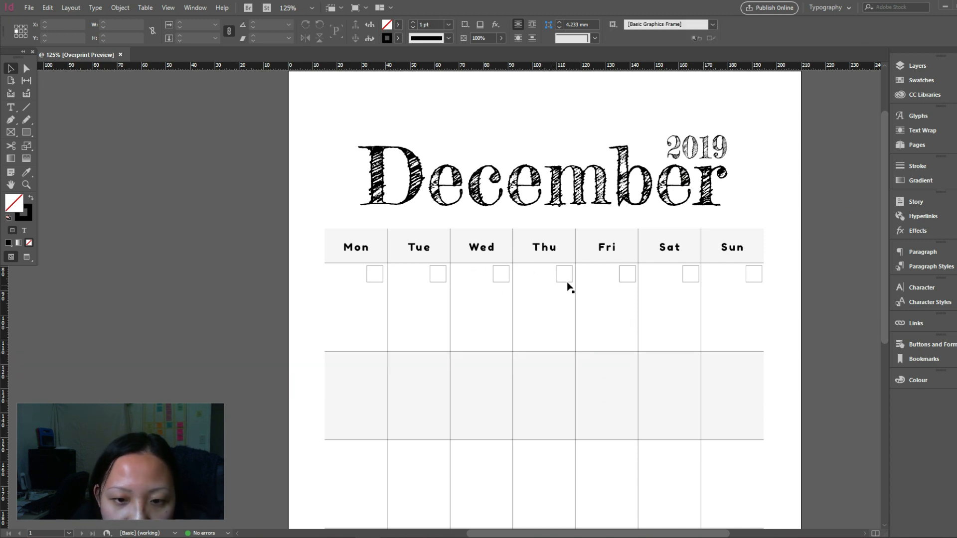
- Nudge the Thu, Fri, Sat and Sun squares slightly left so each sits evenly within its cell's upper-right corner
{"action": "key", "text": "ctrl+equal"}
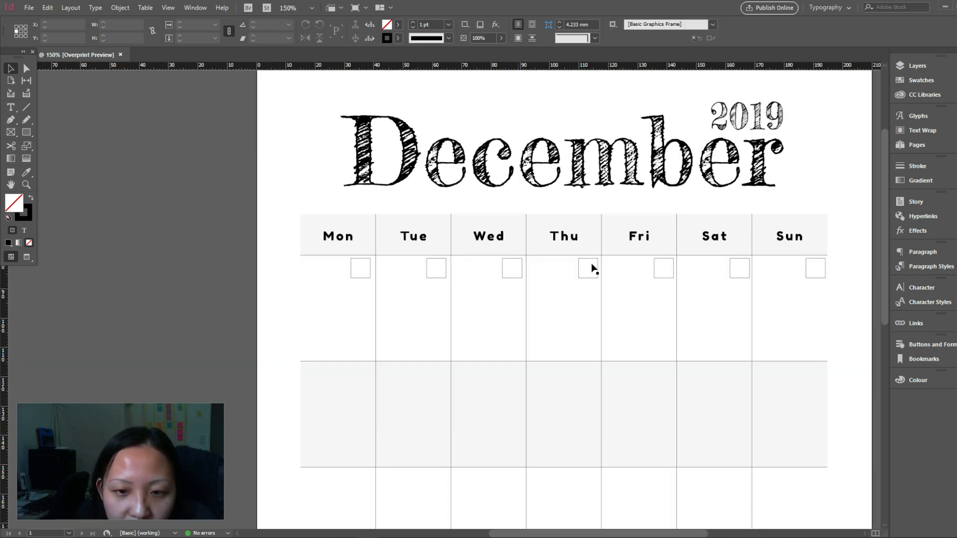
{"action": "left_click", "coordinate": [519, 275]}
{"action": "left_click", "coordinate": [442, 277]}
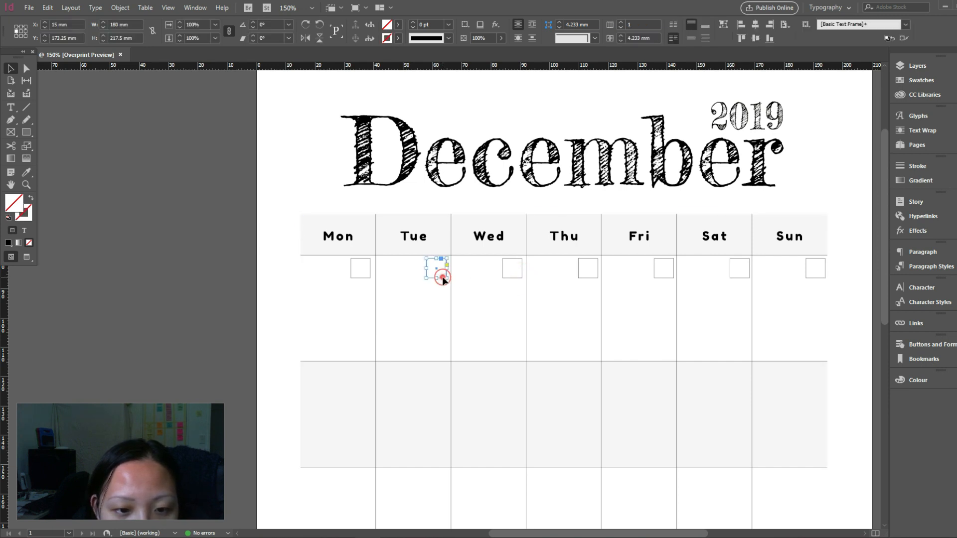
{"action": "left_click", "coordinate": [598, 282]}
{"action": "left_click", "coordinate": [596, 274]}
{"action": "left_click", "coordinate": [663, 280]}
{"action": "left_click", "coordinate": [663, 277]}
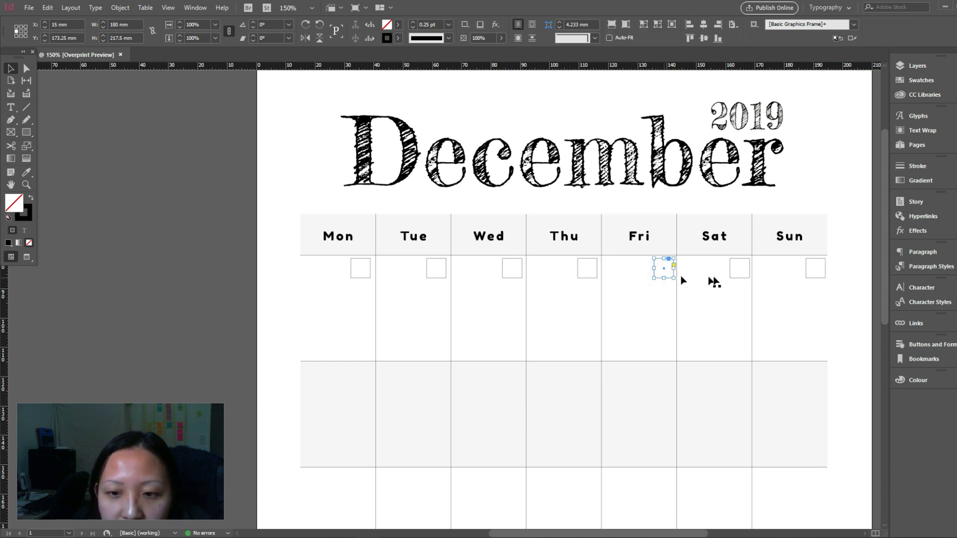
{"action": "left_click", "coordinate": [738, 277]}
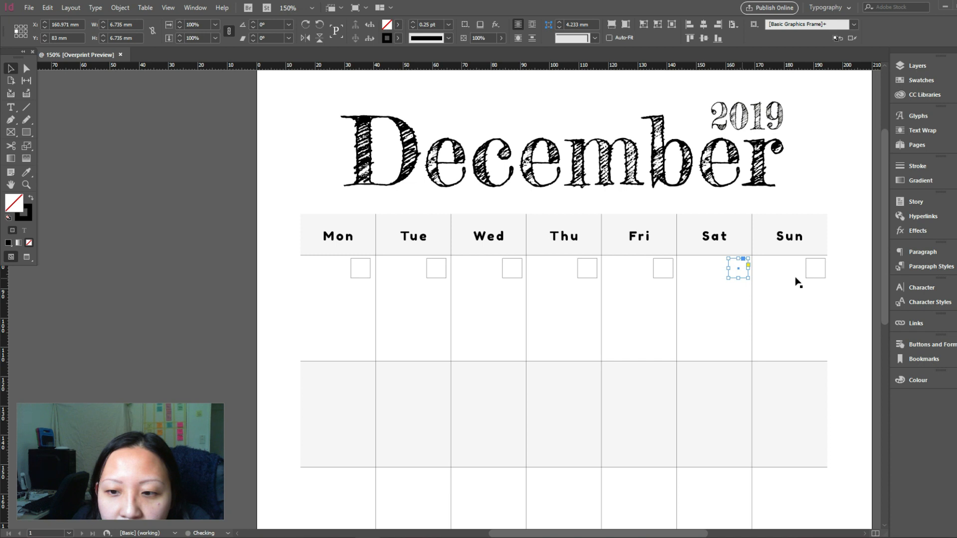
{"action": "left_click_drag", "start_coordinate": [807, 278], "coordinate": [806, 277]}
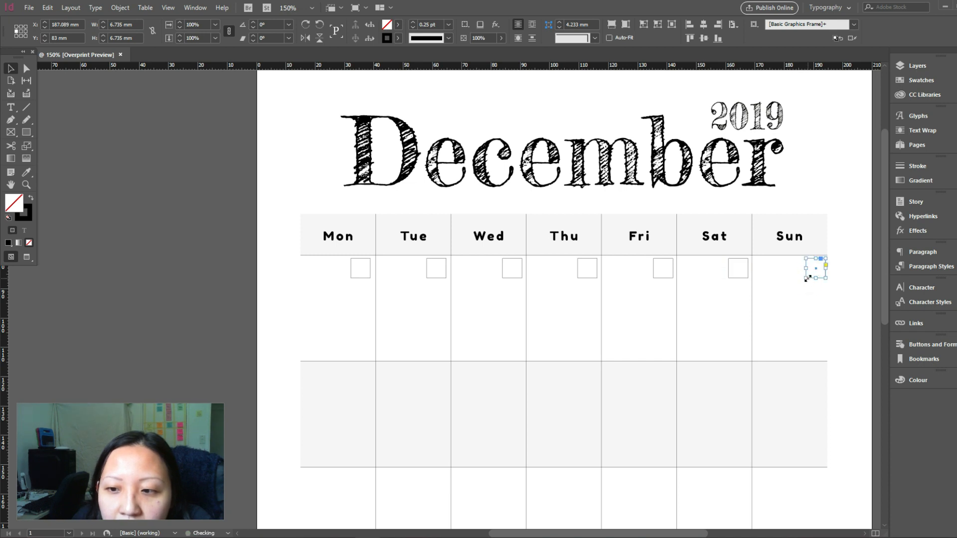
{"action": "left_click", "coordinate": [855, 267]}
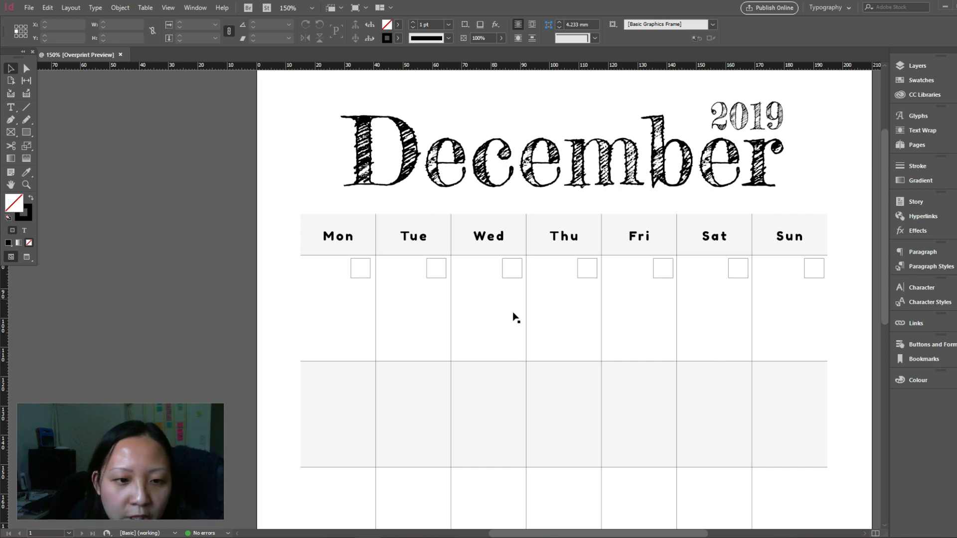
- Group the seven squares of the first calendar row, from Mon to Sun, leaving the table out of the selection
{"action": "left_click", "coordinate": [368, 278]}
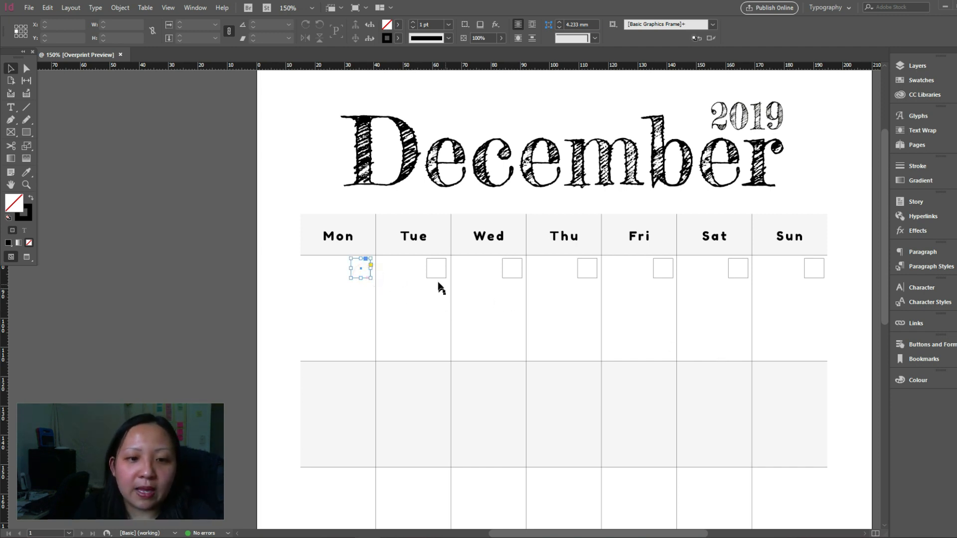
{"action": "left_click", "coordinate": [437, 275], "text": "shift"}
{"action": "left_click", "coordinate": [518, 278], "text": "shift"}
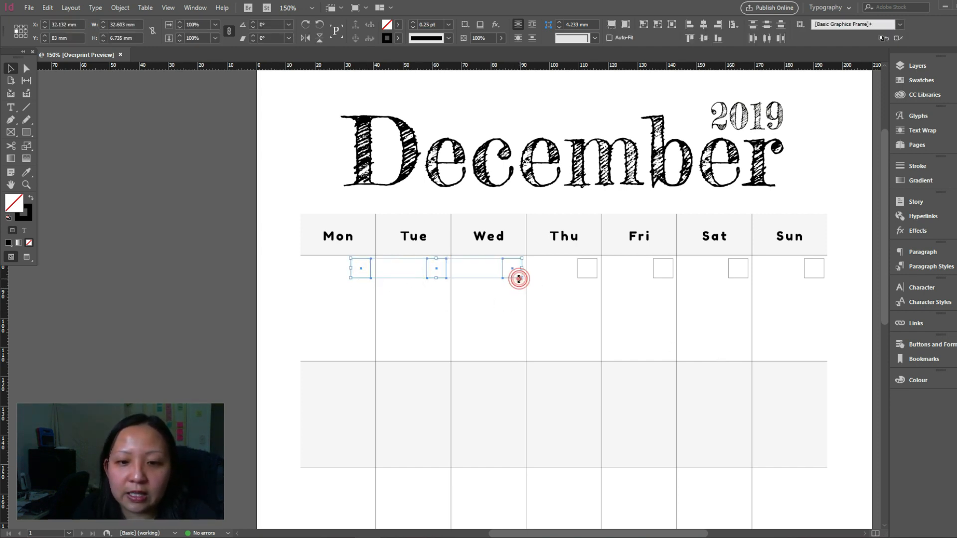
{"action": "left_click", "coordinate": [591, 277], "text": "shift"}
{"action": "left_click", "coordinate": [655, 280], "text": "shift"}
{"action": "left_click", "coordinate": [732, 277], "text": "shift"}
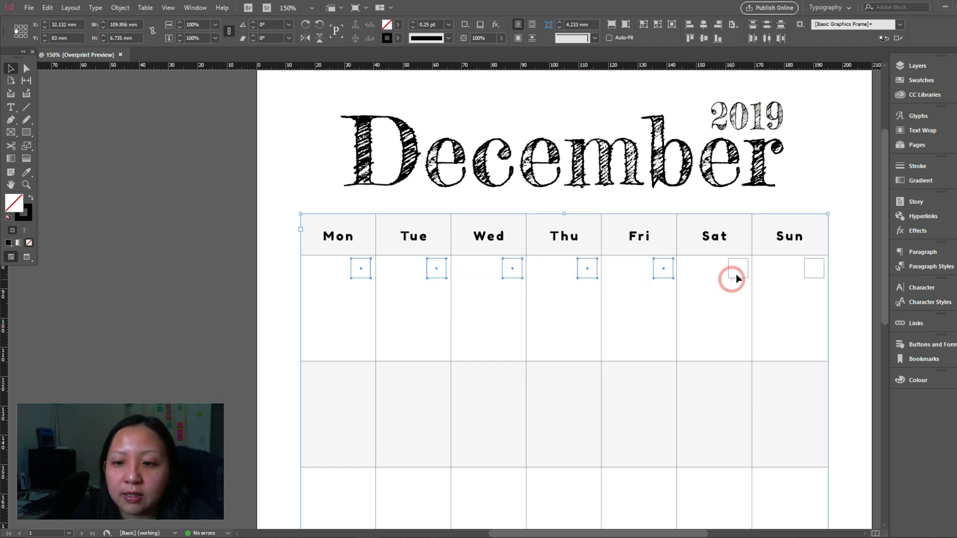
{"action": "left_click", "coordinate": [737, 278], "text": "shift"}
{"action": "left_click", "coordinate": [755, 214], "text": "shift"}
{"action": "left_click", "coordinate": [817, 278], "text": "shift"}
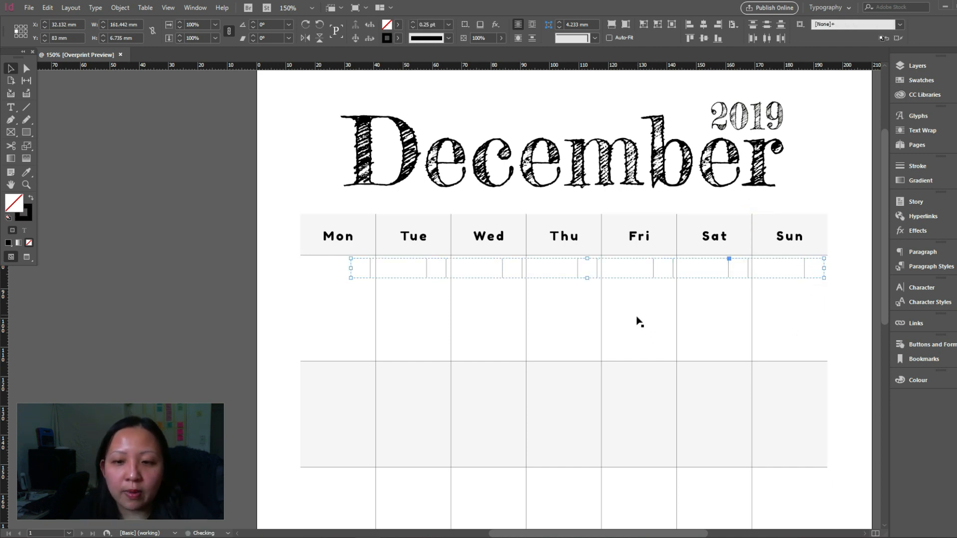
- Try duplicating the grouped row of squares about 1.5 mm lower and undo the copy
{"action": "left_click", "coordinate": [844, 270]}
{"action": "left_click", "coordinate": [807, 274]}
{"action": "left_click", "coordinate": [818, 280]}
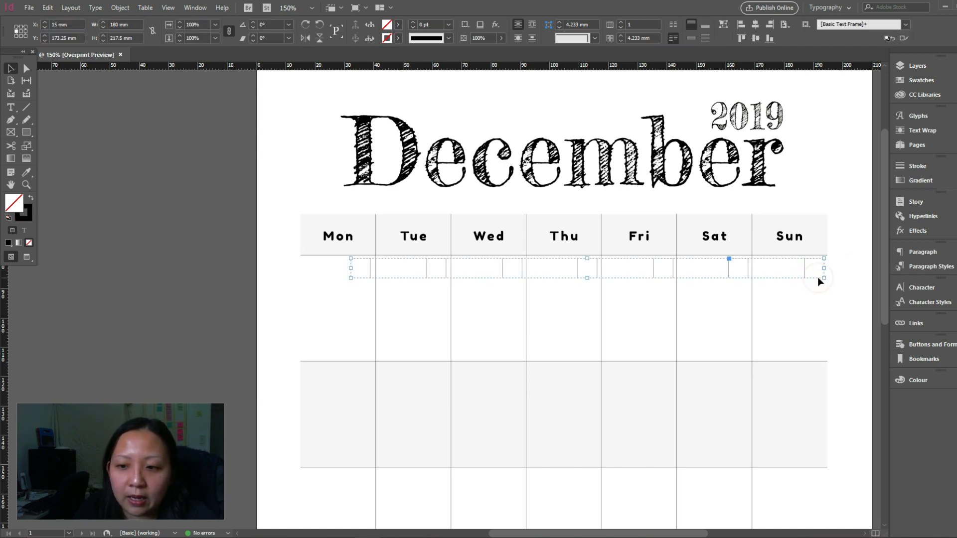
{"action": "left_click", "coordinate": [809, 280]}
{"action": "left_click_drag", "start_coordinate": [809, 280], "coordinate": [809, 285]}
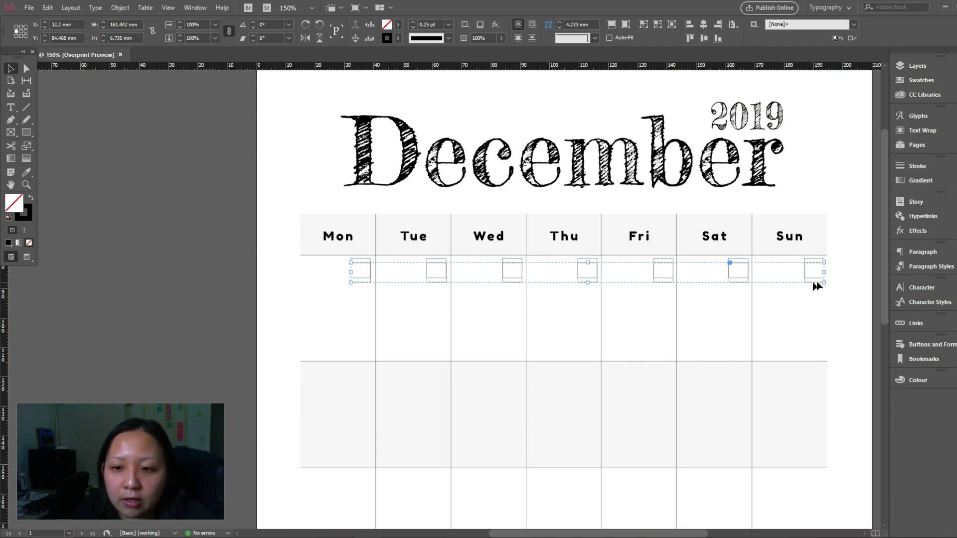
{"action": "key", "text": "ctrl+z"}
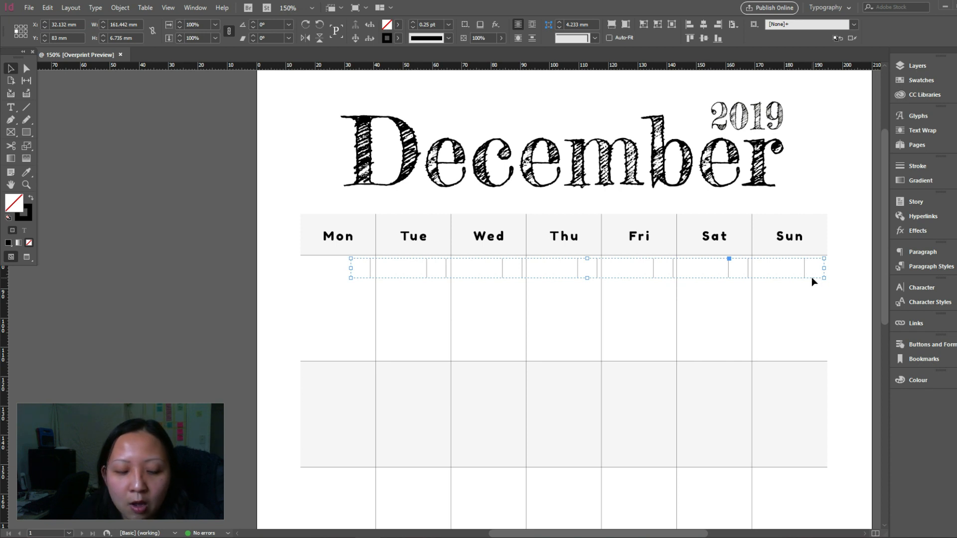
- Duplicate the grouped squares straight down into the second calendar row at Y 119.368 mm and repeat the duplication for the remaining three rows
{"action": "left_click_drag", "start_coordinate": [813, 277], "coordinate": [809, 386]}
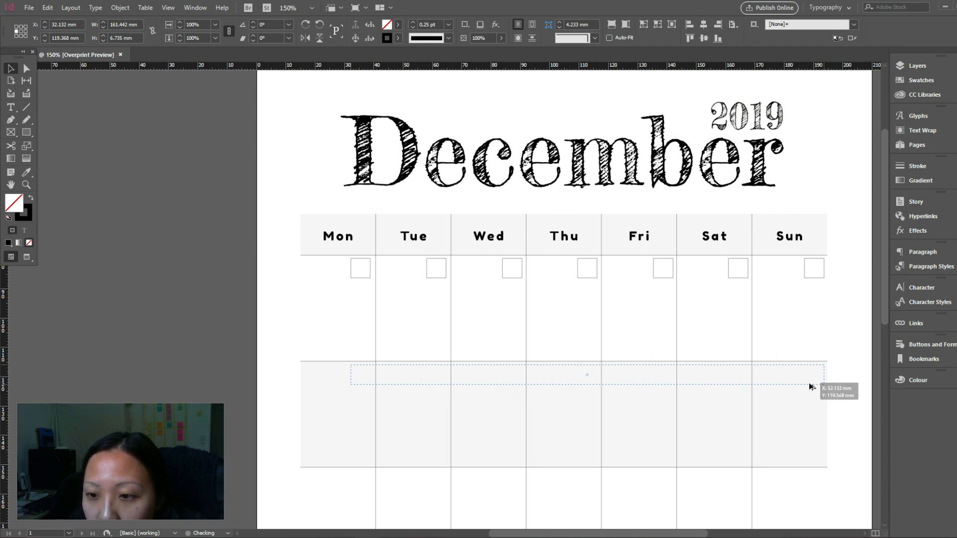
{"action": "left_click_drag", "start_coordinate": [809, 386], "coordinate": [809, 387]}
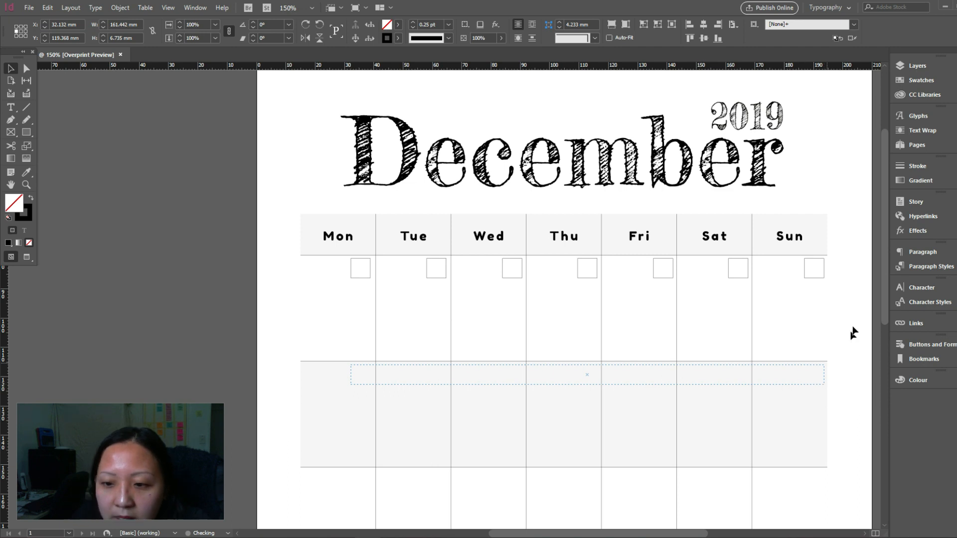
{"action": "scroll", "coordinate": [851, 318], "scroll_direction": "down", "scroll_amount": 3}
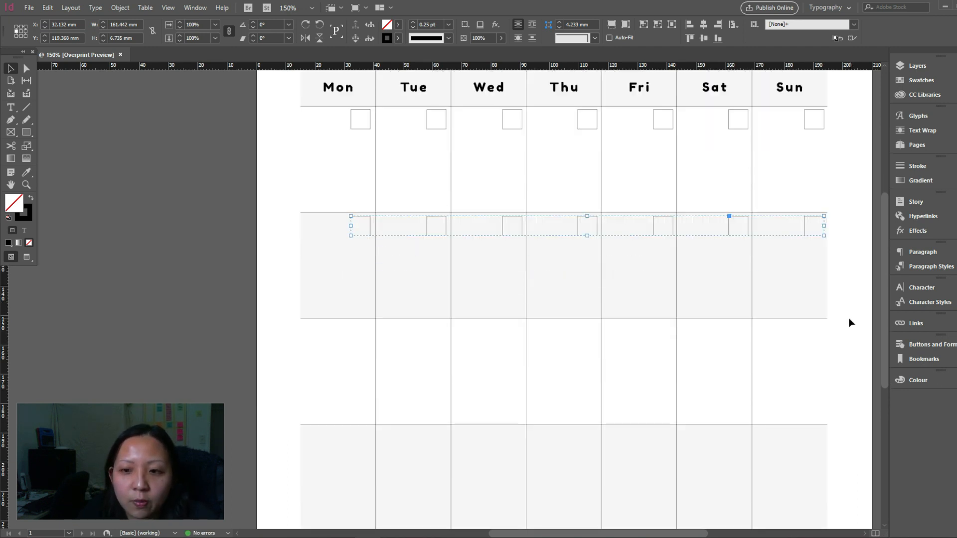
{"action": "scroll", "coordinate": [841, 324], "scroll_direction": "down", "scroll_amount": 2}
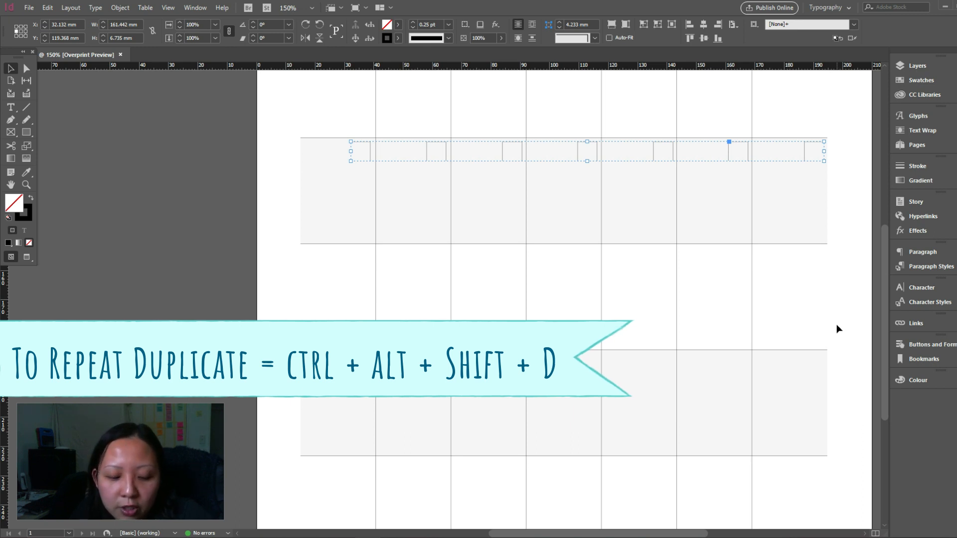
{"action": "key", "text": "ctrl+alt+shift+d"}
{"action": "key", "text": "ctrl+alt+shift+d"}
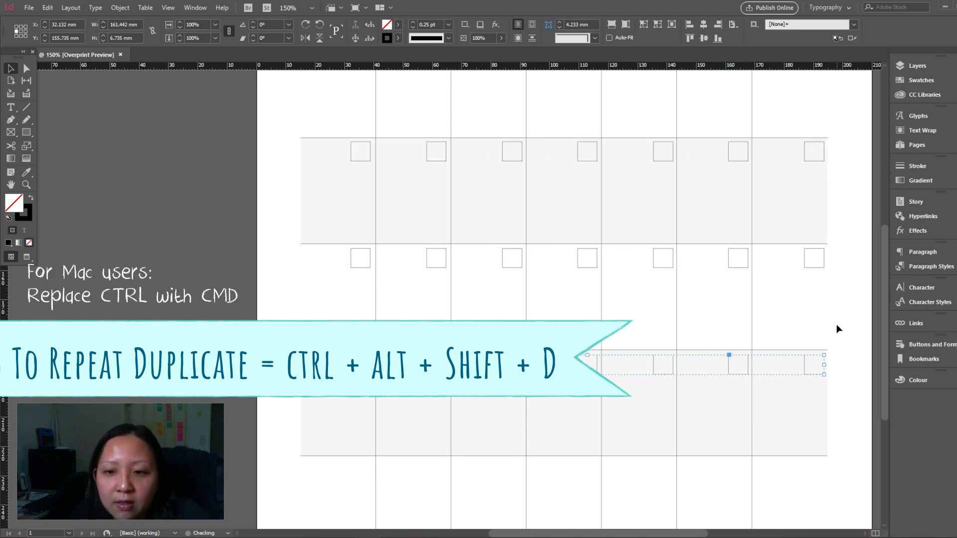
{"action": "key", "text": "ctrl+alt+shift+d"}
{"action": "scroll", "coordinate": [838, 329], "scroll_direction": "down", "scroll_amount": 3}
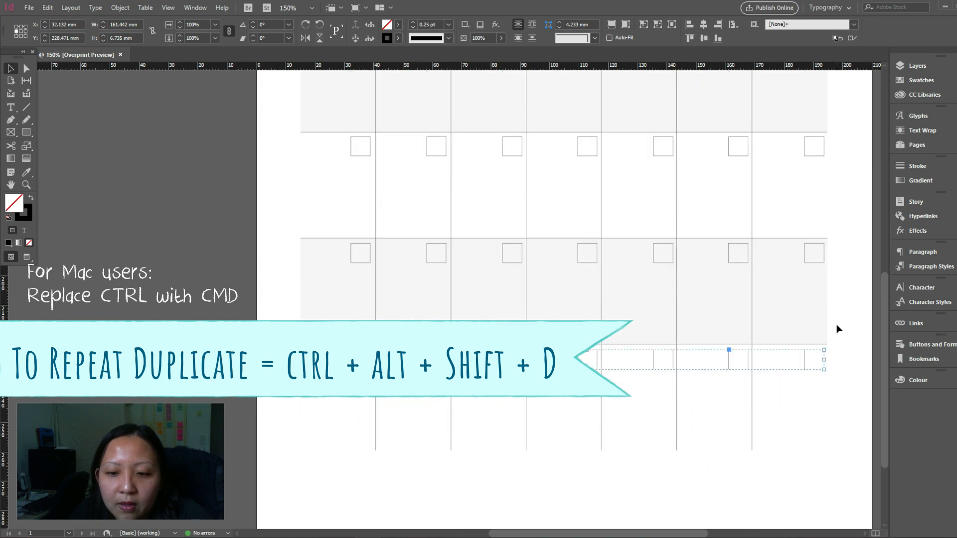
{"action": "scroll", "coordinate": [839, 329], "scroll_direction": "up", "scroll_amount": 5}
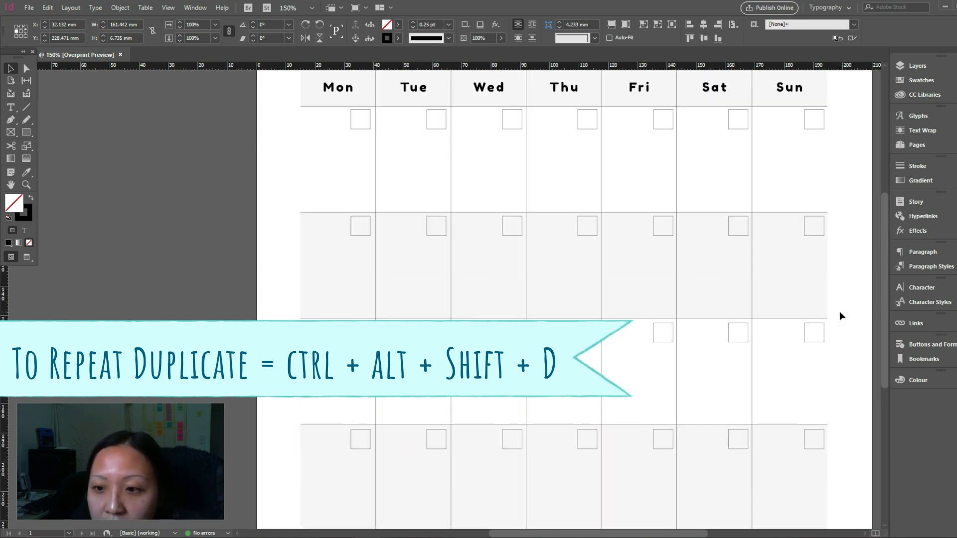
- Nudge the grouped squares in the third, fourth and fifth calendar rows slightly up, placing the fifth at Y 227.971 mm
{"action": "scroll", "coordinate": [839, 312], "scroll_direction": "down", "scroll_amount": 1}
{"action": "left_click", "coordinate": [818, 324]}
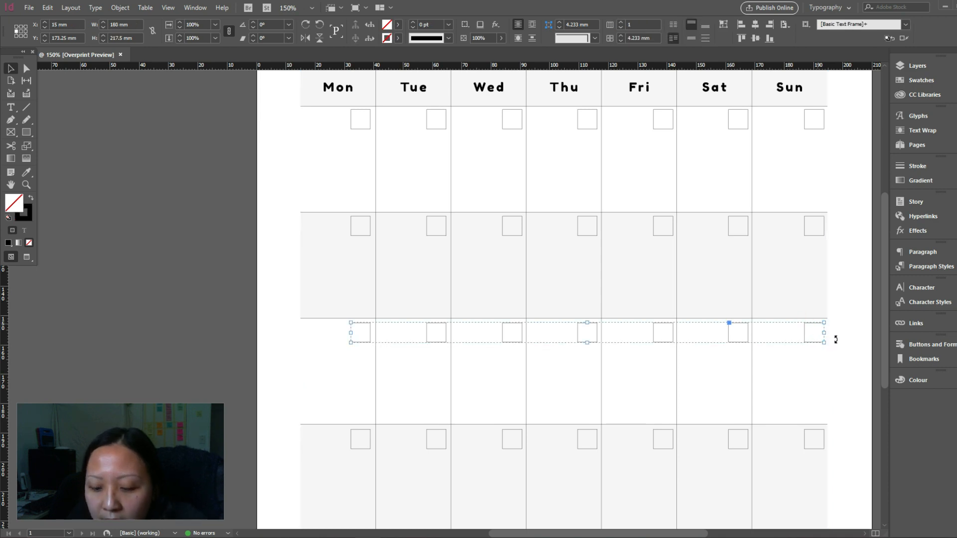
{"action": "left_click", "coordinate": [807, 431]}
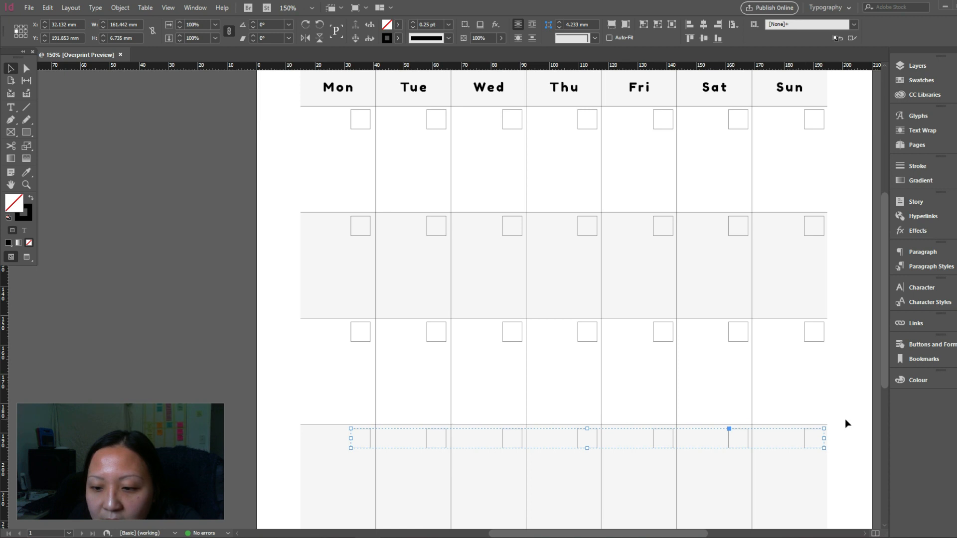
{"action": "scroll", "coordinate": [845, 419], "scroll_direction": "down", "scroll_amount": 3}
{"action": "scroll", "coordinate": [844, 417], "scroll_direction": "down", "scroll_amount": 1}
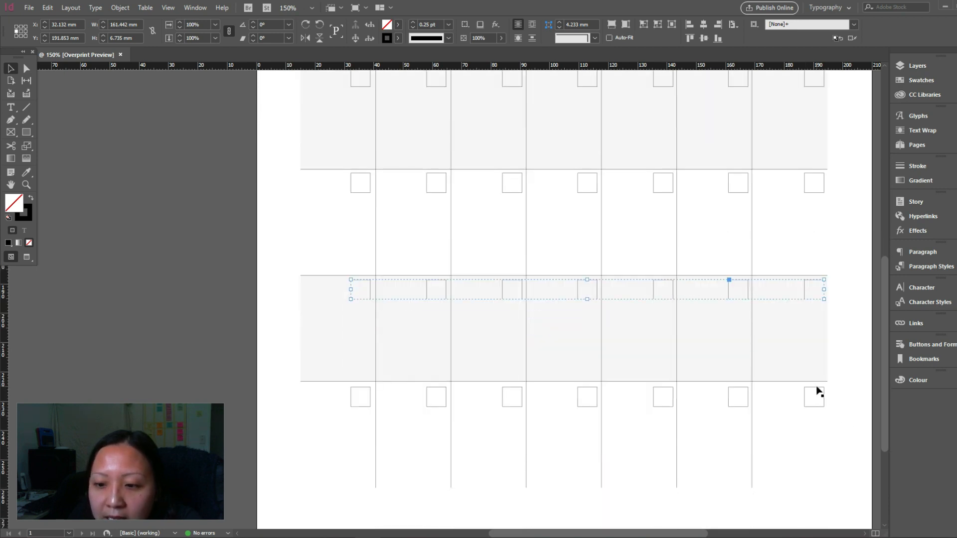
{"action": "left_click", "coordinate": [818, 392]}
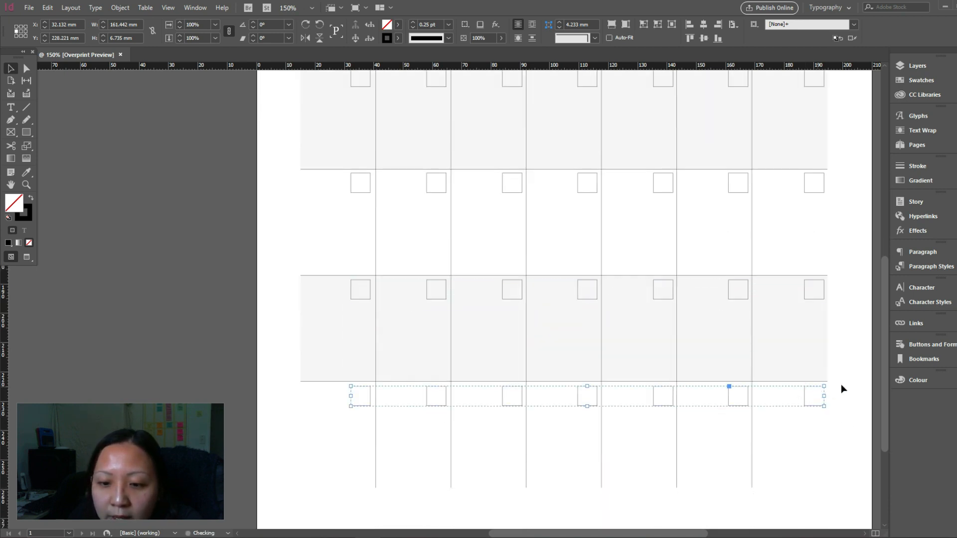
{"action": "key", "text": "Up"}
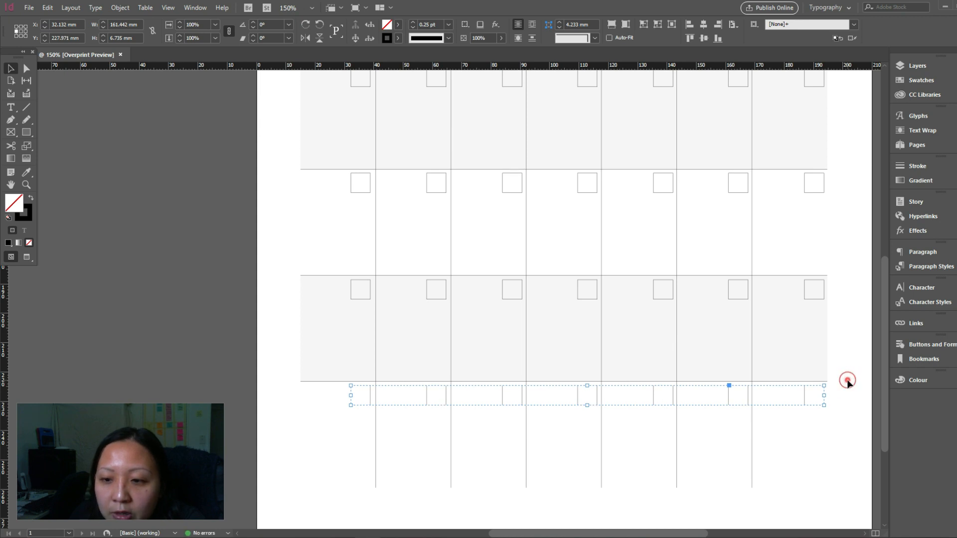
{"action": "left_click", "coordinate": [844, 377]}
- Recolour the weekday heading text from Mon to Sun in magenta C=0 M=100 Y=0 K=0
{"action": "key", "text": "ctrl+minus"}
{"action": "key", "text": "ctrl+minus"}
{"action": "key", "text": "ctrl+minus"}
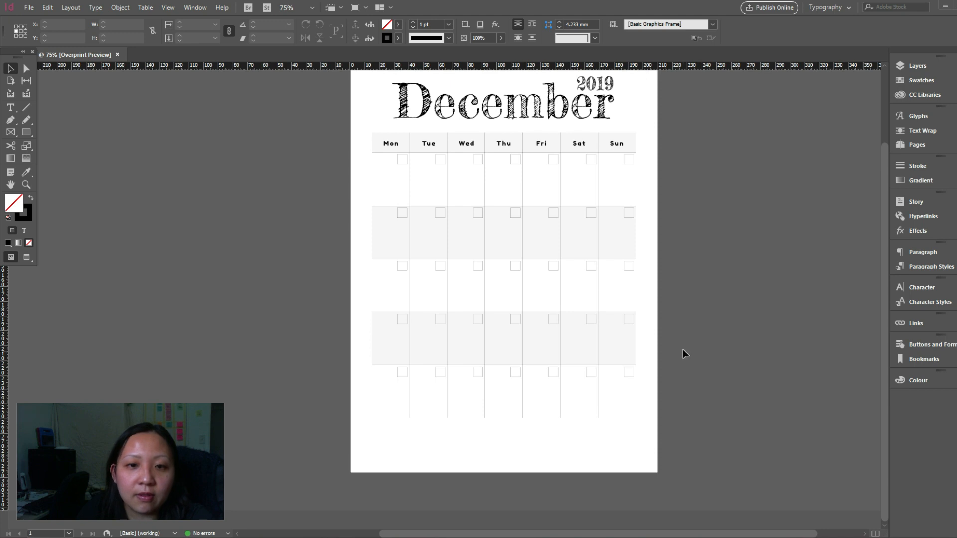
{"action": "scroll", "coordinate": [678, 350], "scroll_direction": "up", "scroll_amount": 2}
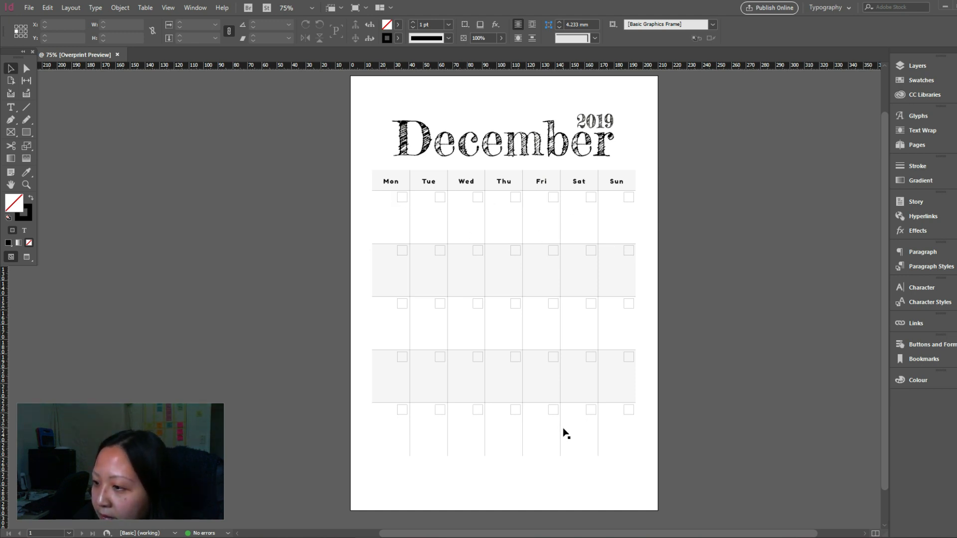
{"action": "left_click", "coordinate": [381, 182]}
{"action": "double_click", "coordinate": [381, 182]}
{"action": "left_click_drag", "start_coordinate": [381, 182], "coordinate": [860, 163]}
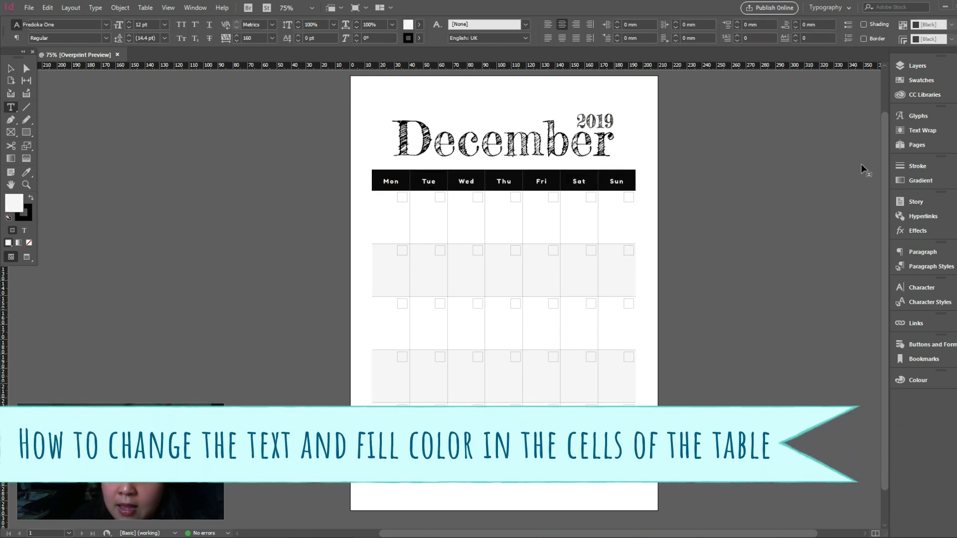
{"action": "left_click", "coordinate": [921, 80]}
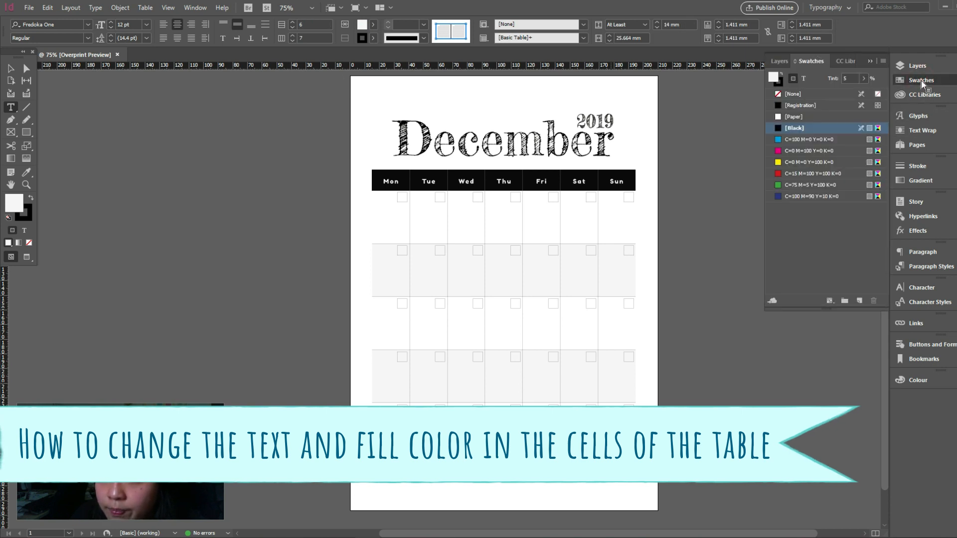
{"action": "left_click", "coordinate": [803, 83]}
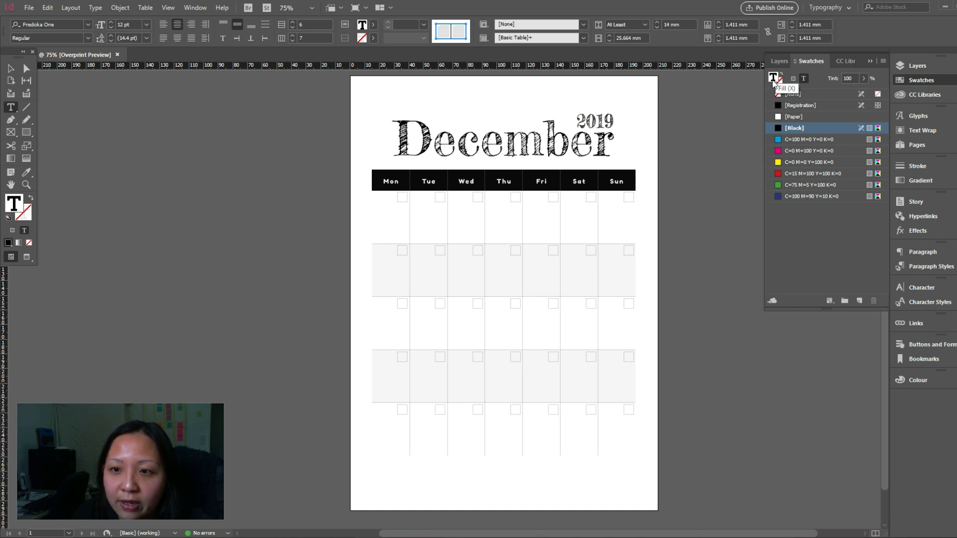
{"action": "left_click", "coordinate": [779, 84]}
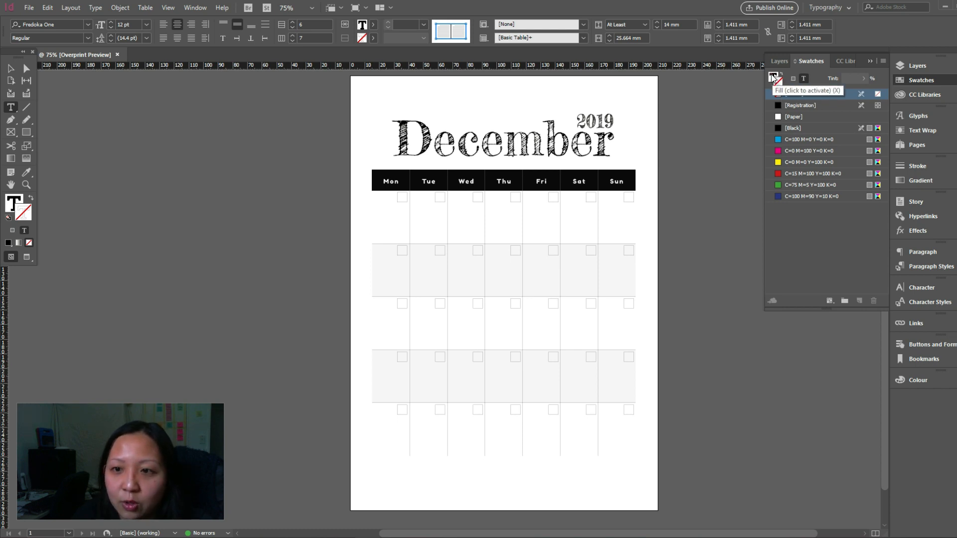
{"action": "left_click", "coordinate": [773, 79]}
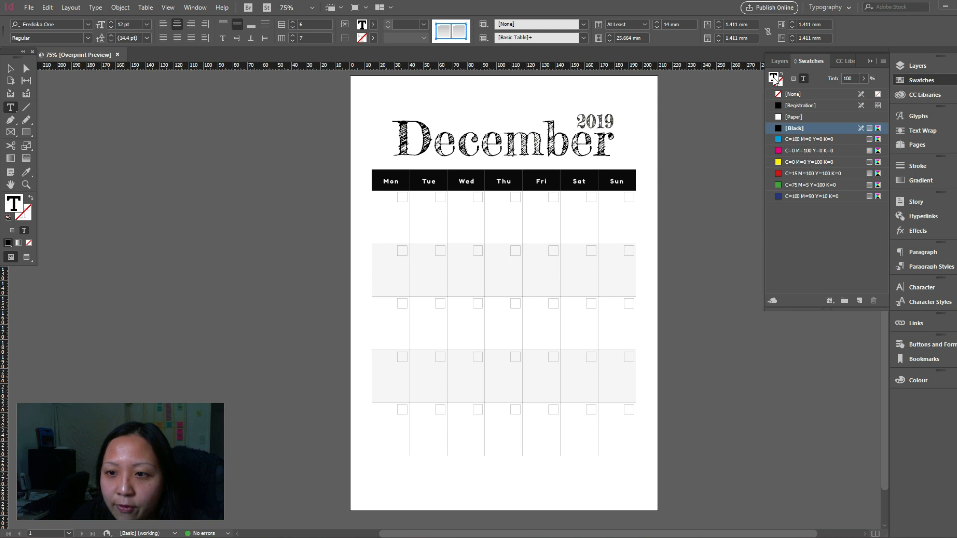
{"action": "left_click", "coordinate": [799, 149]}
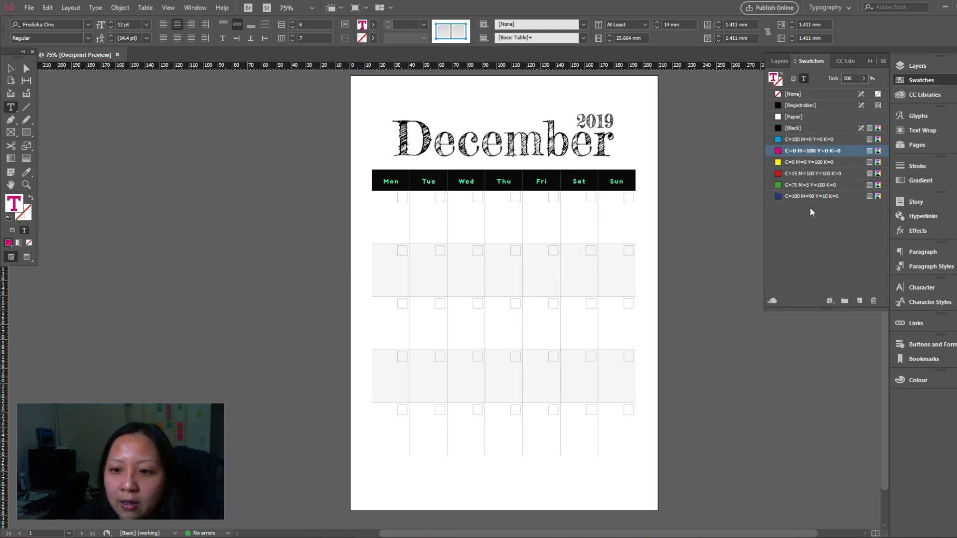
- Try yellow C=0 M=0 Y=100 K=0 and red C=15 M=100 Y=100 K=0 on the weekday text and return it to magenta
{"action": "left_click", "coordinate": [795, 162]}
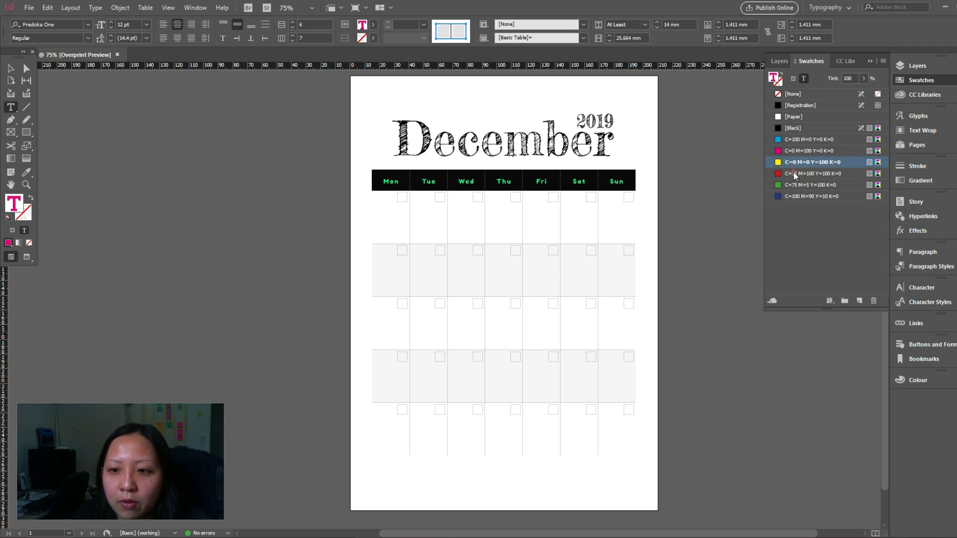
{"action": "left_click", "coordinate": [794, 172]}
{"action": "left_click", "coordinate": [795, 150]}
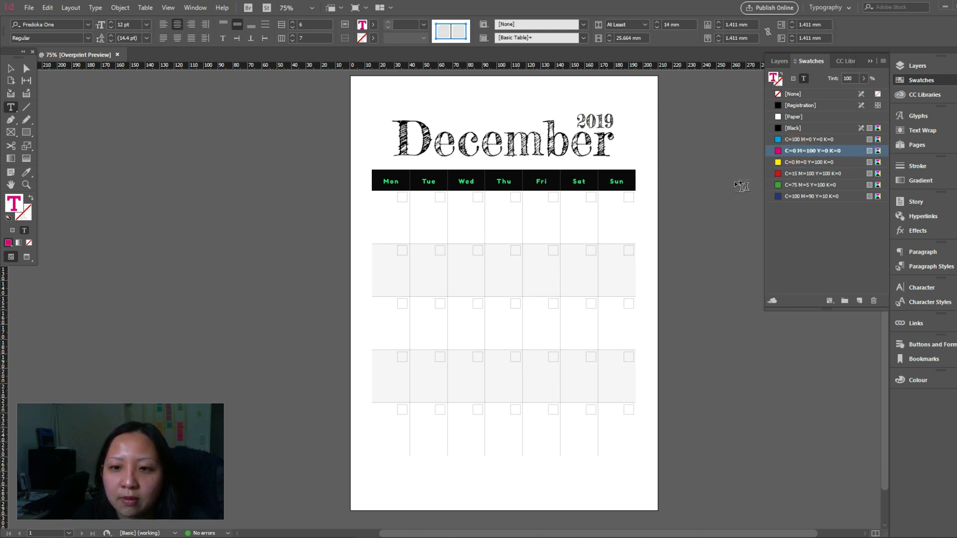
{"action": "left_click", "coordinate": [10, 68]}
{"action": "left_click", "coordinate": [188, 184]}
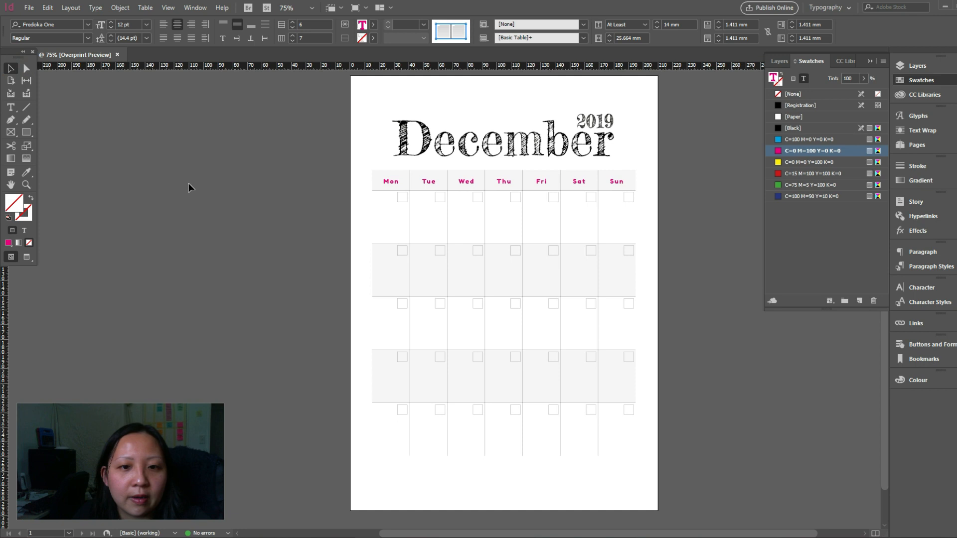
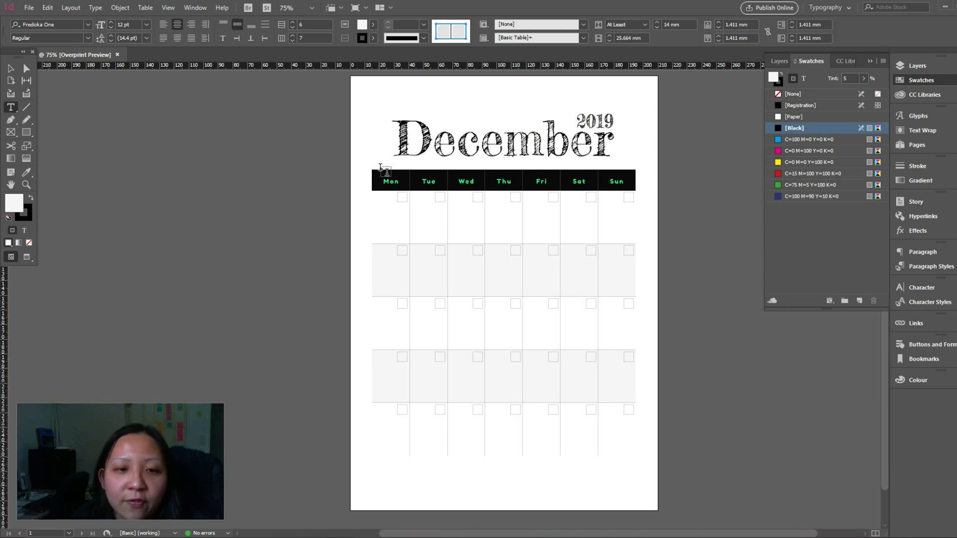
- Set the weekday heading text to [Paper] and fill the heading cells with magenta C=0 M=100 Y=0 K=0
{"action": "left_click", "coordinate": [803, 80]}
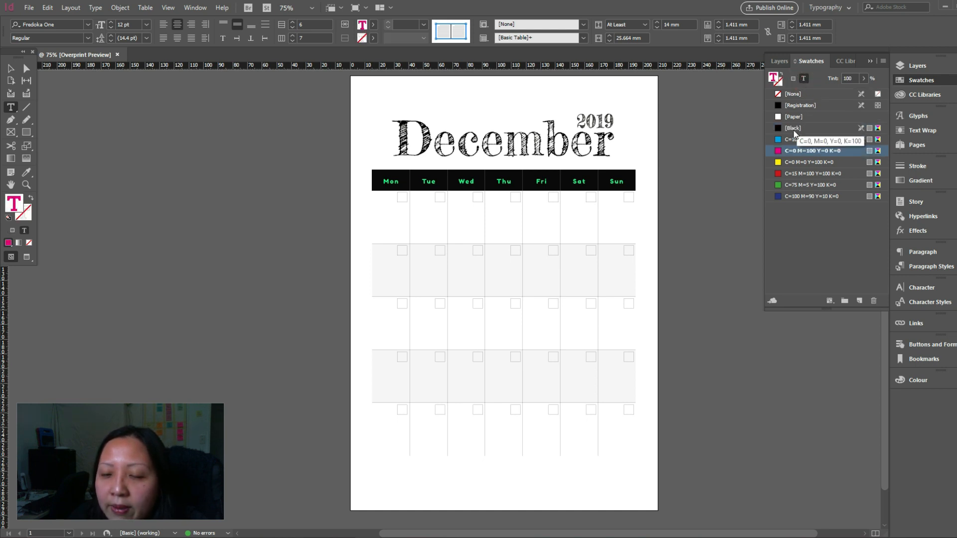
{"action": "left_click", "coordinate": [792, 116]}
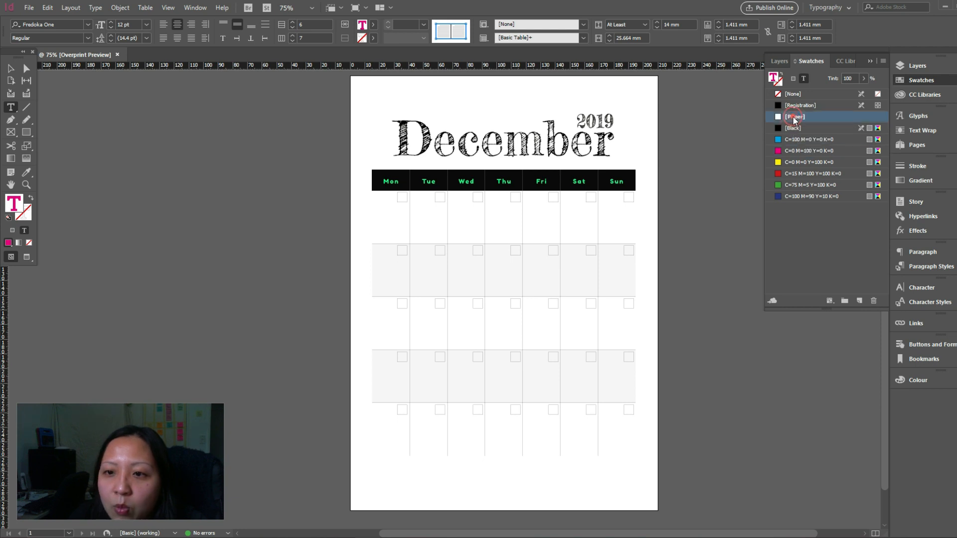
{"action": "left_click", "coordinate": [793, 79]}
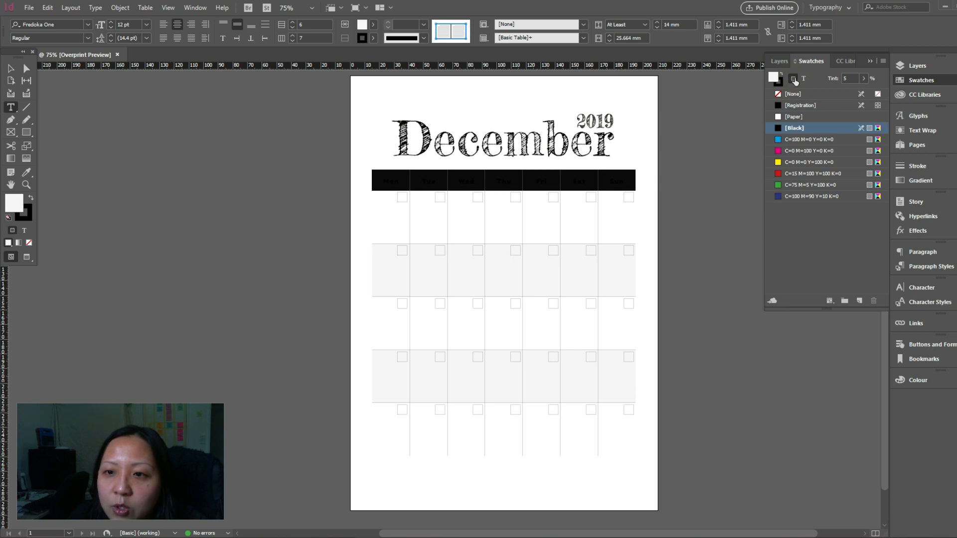
{"action": "left_click", "coordinate": [789, 154]}
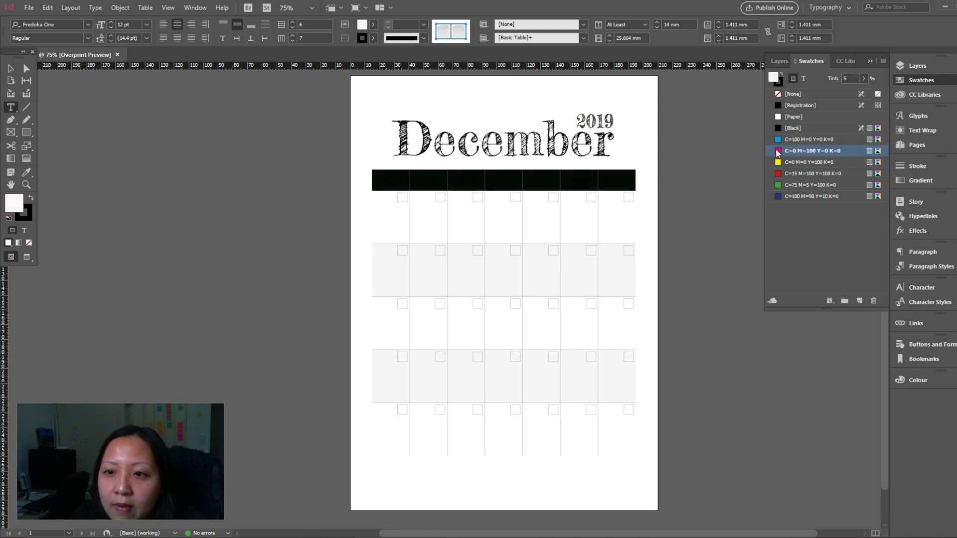
{"action": "left_click", "coordinate": [778, 152]}
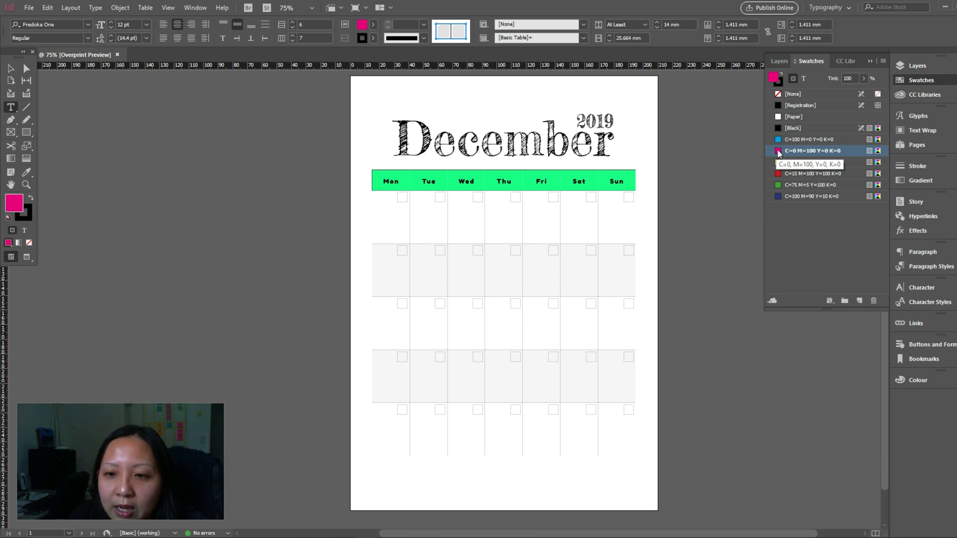
{"action": "left_click", "coordinate": [12, 68]}
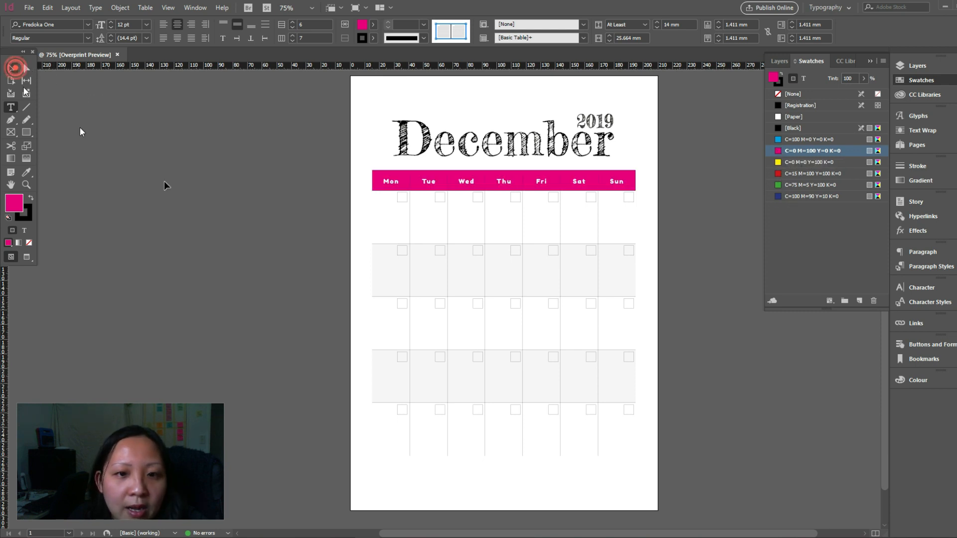
{"action": "left_click", "coordinate": [196, 201]}
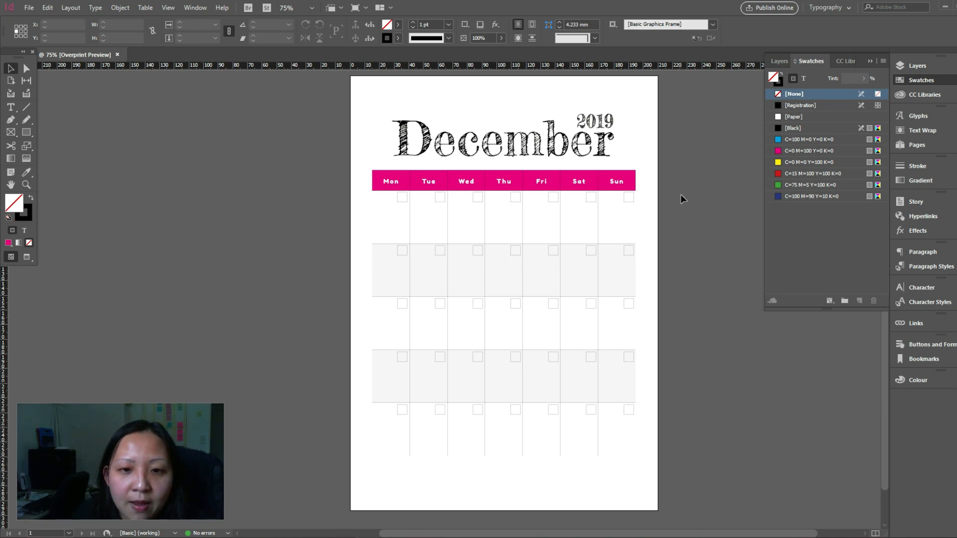
{"action": "key", "text": "x"}
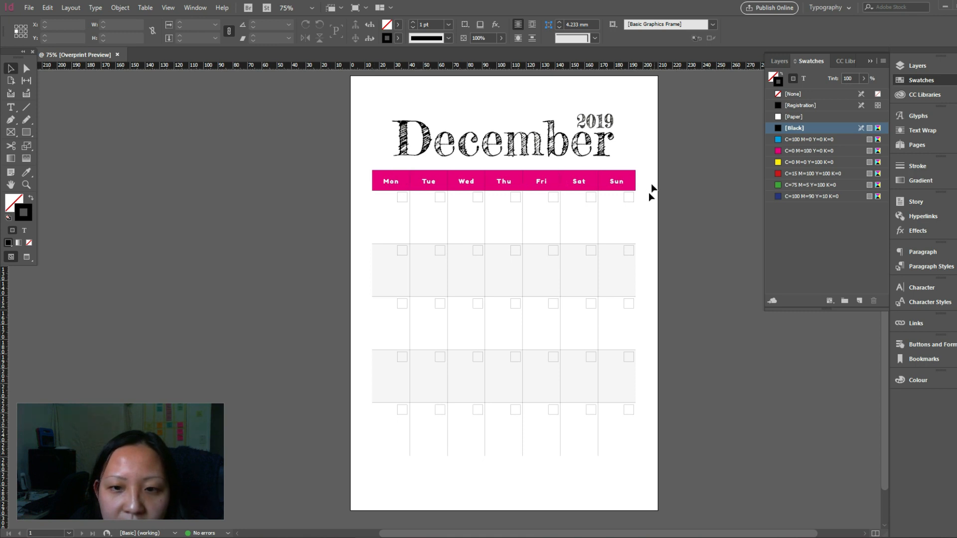
{"action": "left_click", "coordinate": [492, 174]}
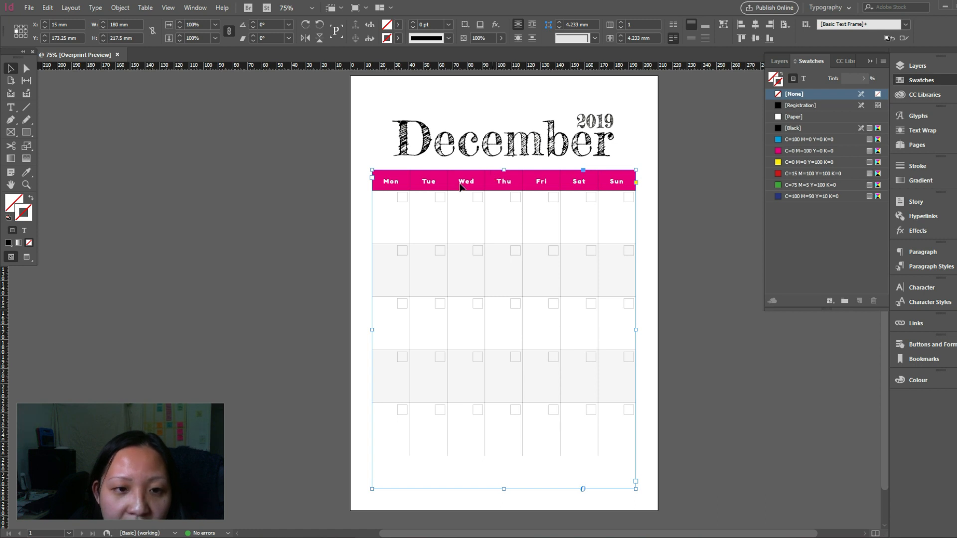
{"action": "left_click", "coordinate": [331, 165]}
- Try a 3 pt black stroke on only the outer border of the whole calendar table and undo it
{"action": "double_click", "coordinate": [377, 177]}
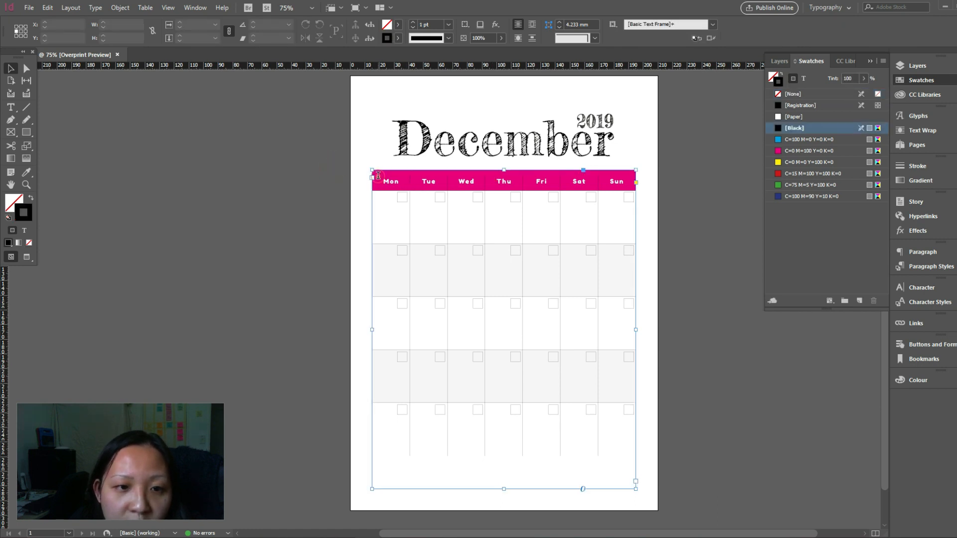
{"action": "left_click_drag", "start_coordinate": [378, 177], "coordinate": [618, 453]}
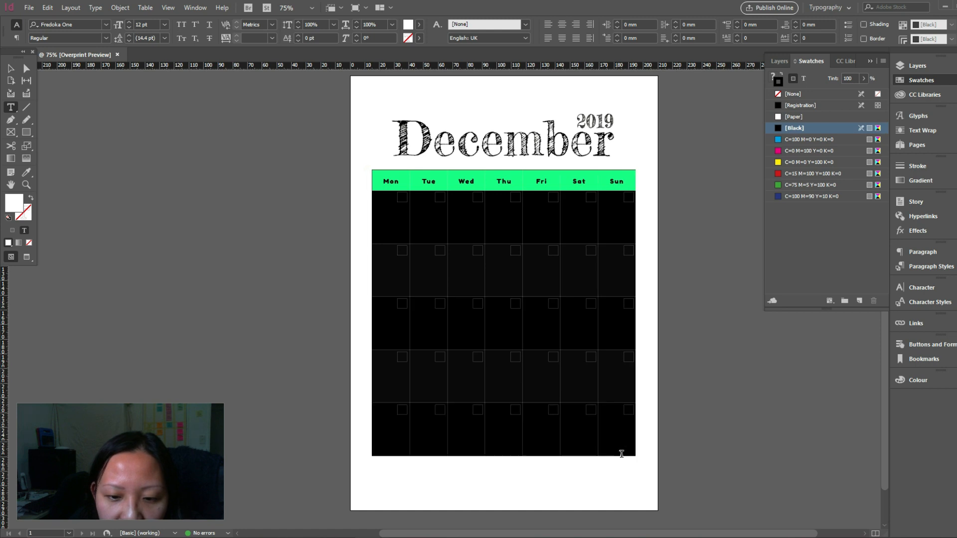
{"action": "left_click", "coordinate": [152, 12]}
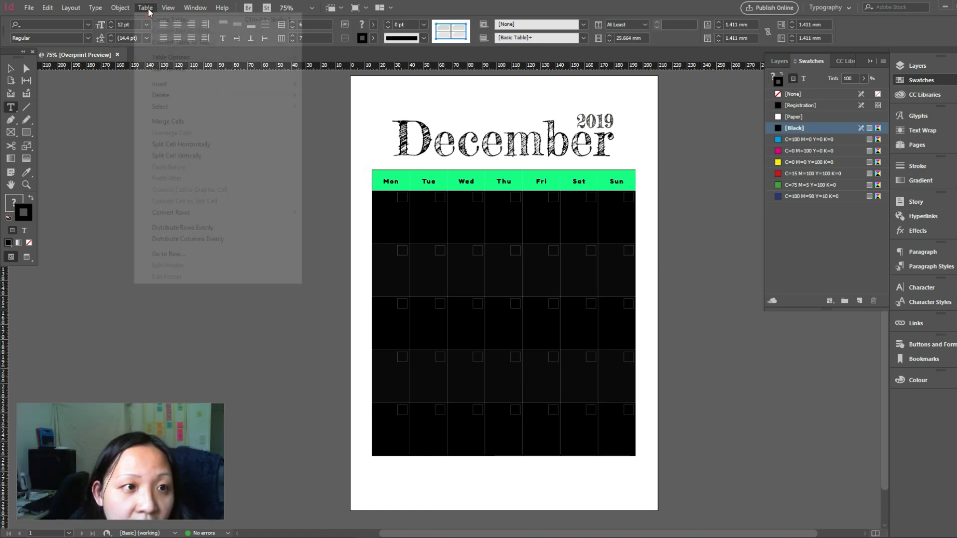
{"action": "mouse_move", "coordinate": [175, 69]}
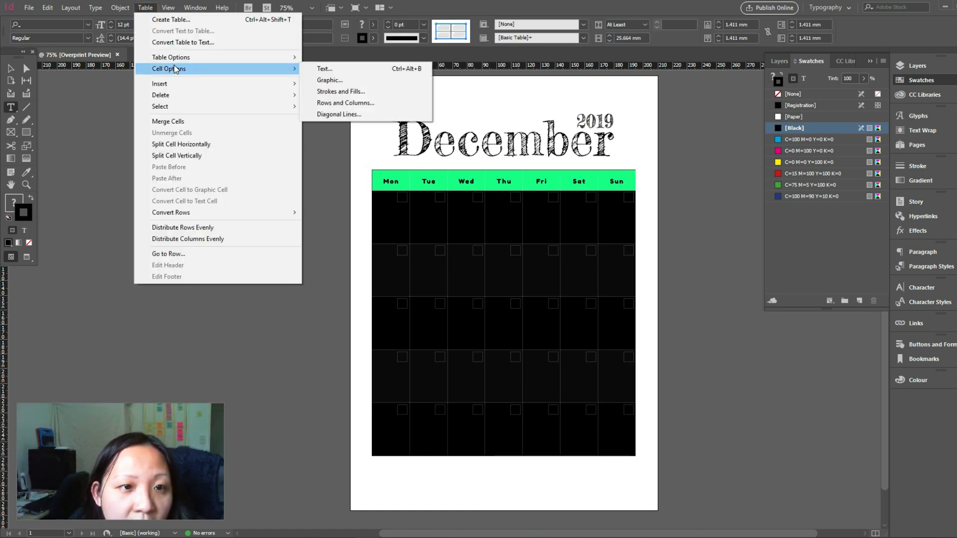
{"action": "left_click", "coordinate": [341, 91]}
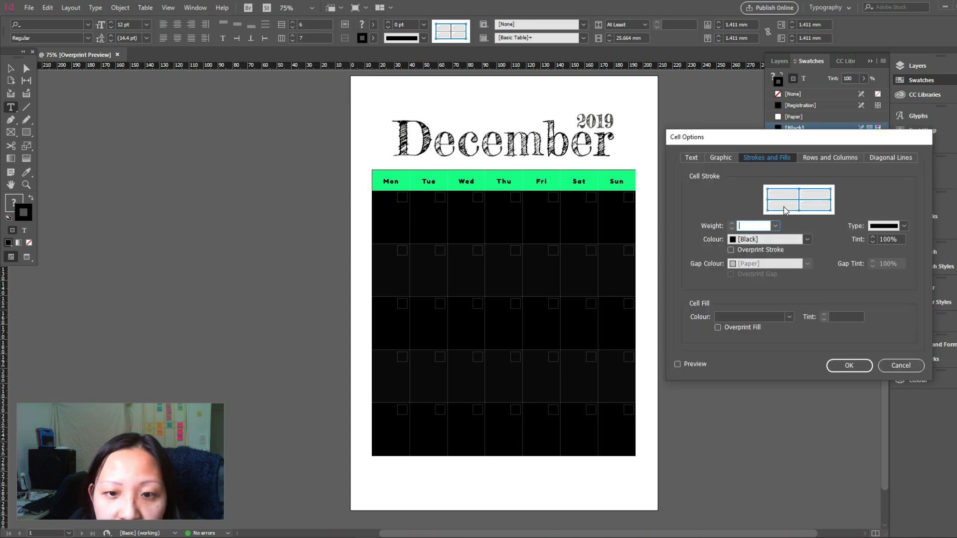
{"action": "left_click", "coordinate": [801, 200]}
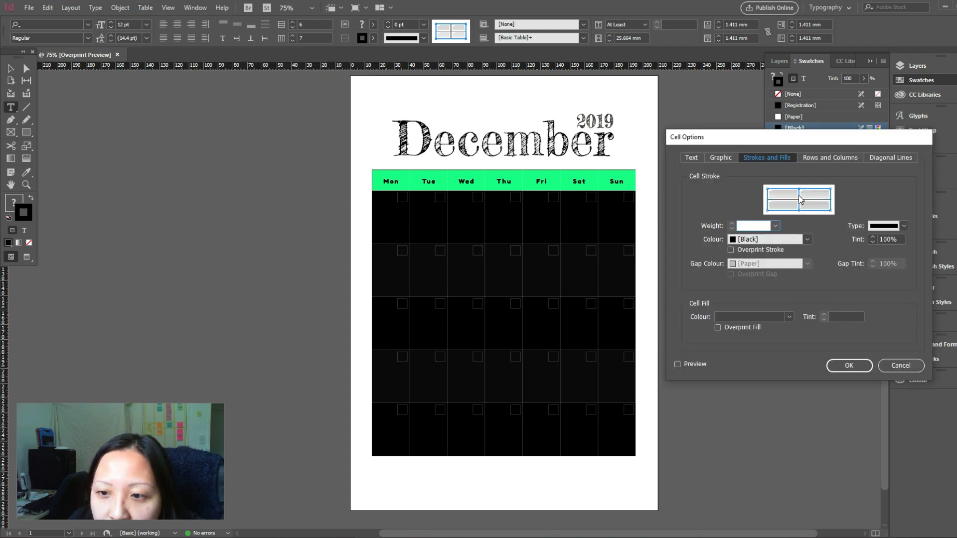
{"action": "left_click", "coordinate": [798, 199]}
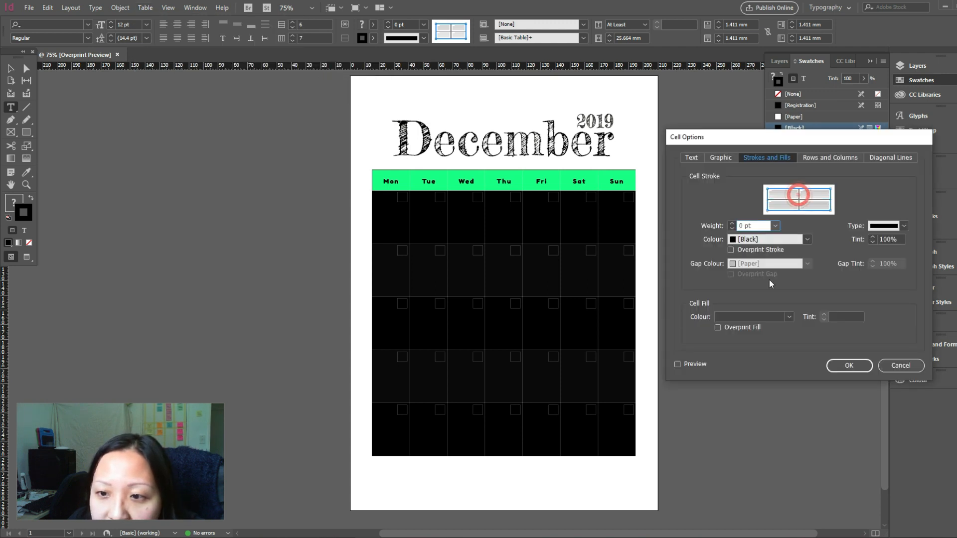
{"action": "left_click", "coordinate": [776, 226]}
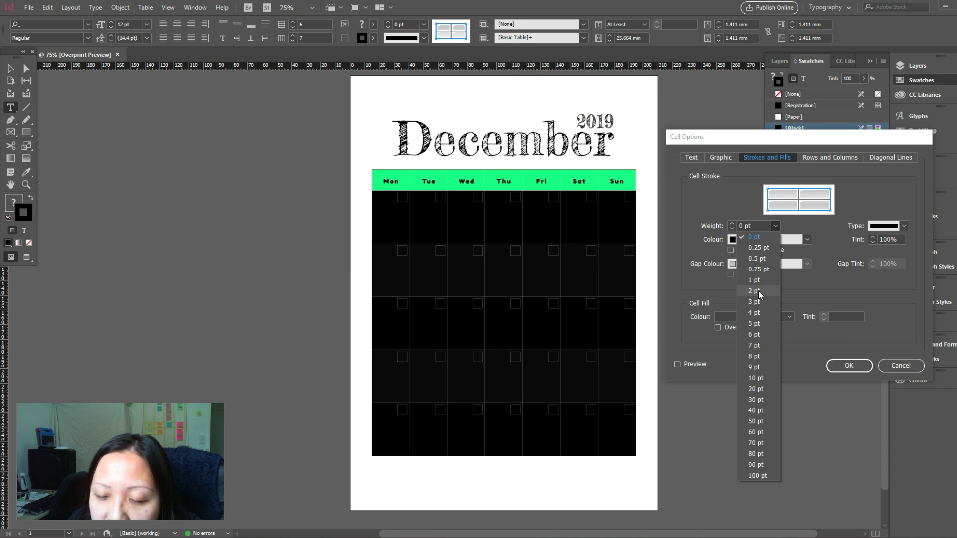
{"action": "left_click", "coordinate": [758, 302]}
{"action": "left_click", "coordinate": [856, 365]}
{"action": "left_click", "coordinate": [11, 67]}
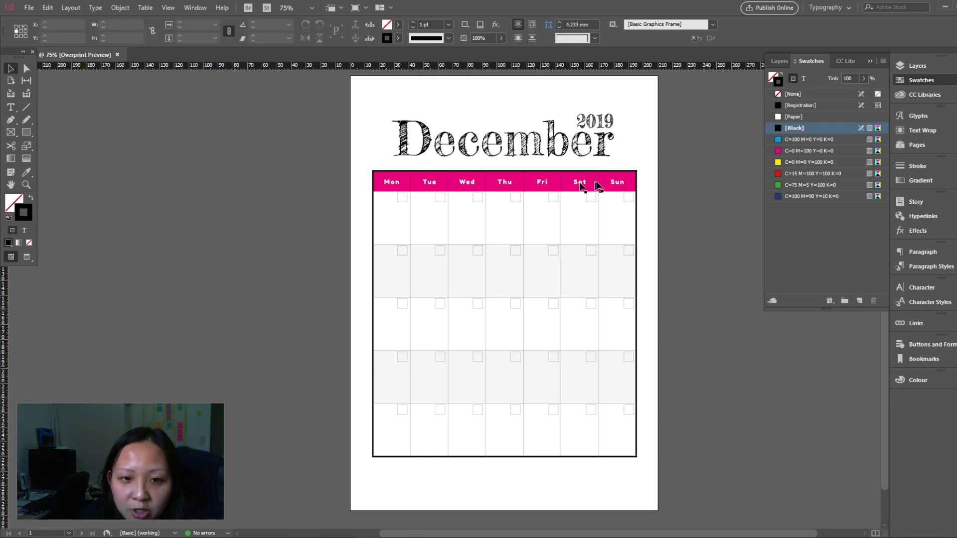
{"action": "key", "text": "ctrl+z"}
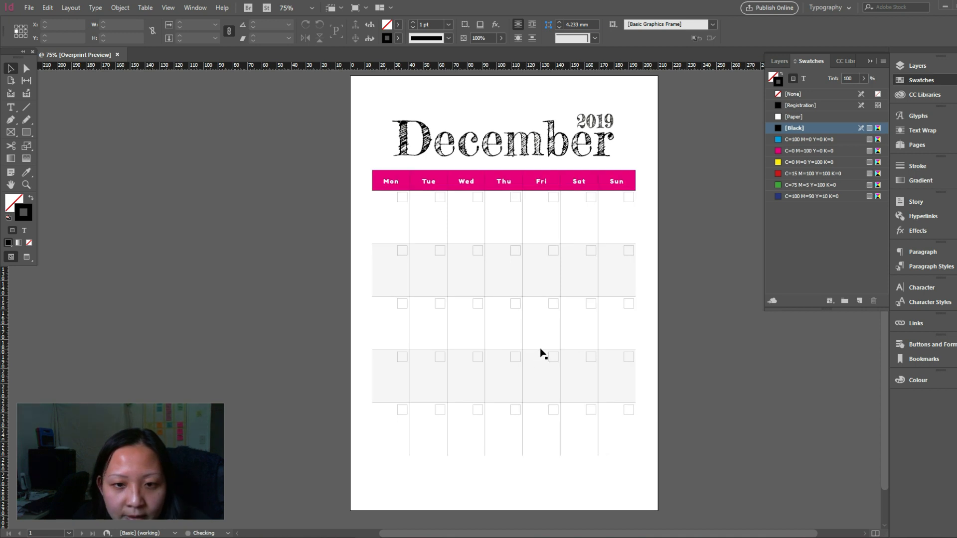
{"action": "double_click", "coordinate": [384, 178]}
{"action": "left_click_drag", "start_coordinate": [384, 178], "coordinate": [656, 423]}
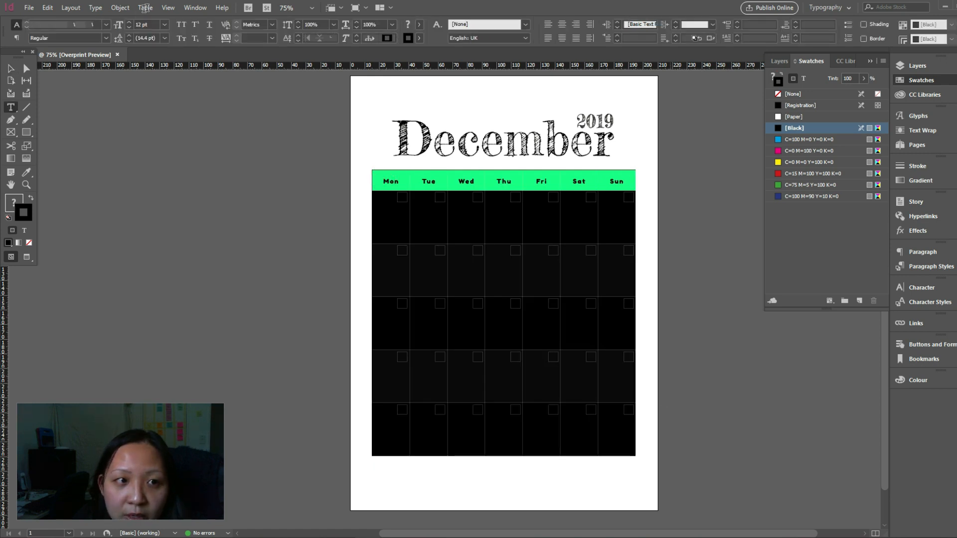
{"action": "left_click", "coordinate": [10, 68]}
{"action": "left_click", "coordinate": [255, 226]}
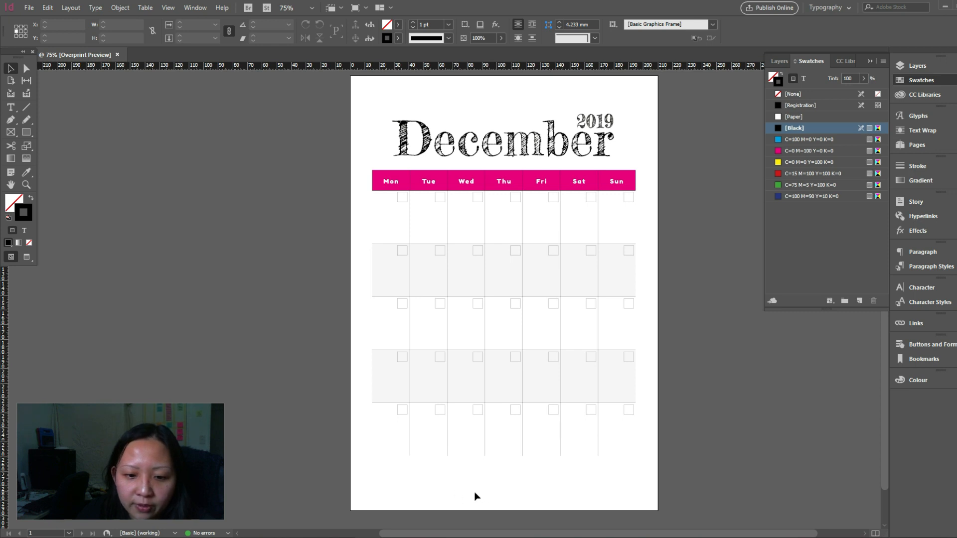
{"action": "left_click", "coordinate": [915, 145]}
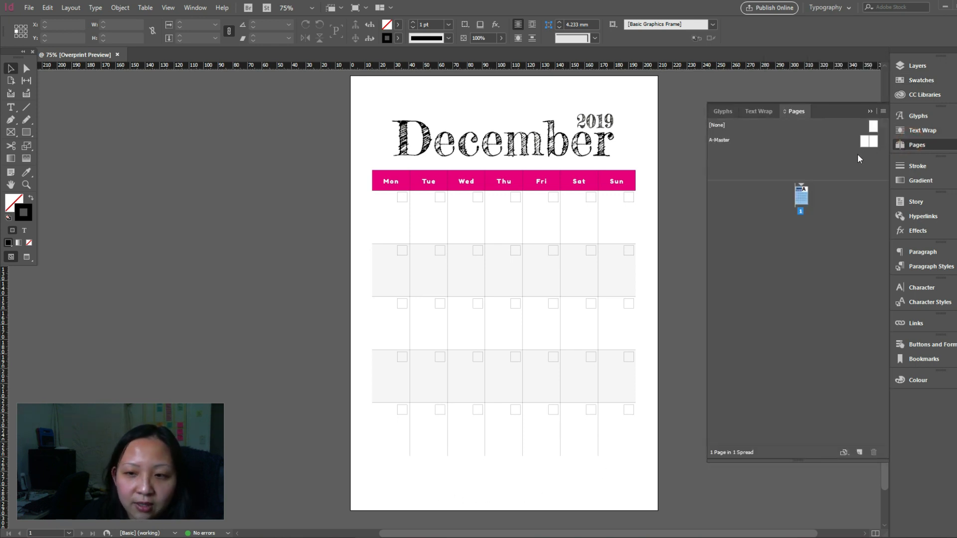
{"action": "left_click", "coordinate": [918, 144]}
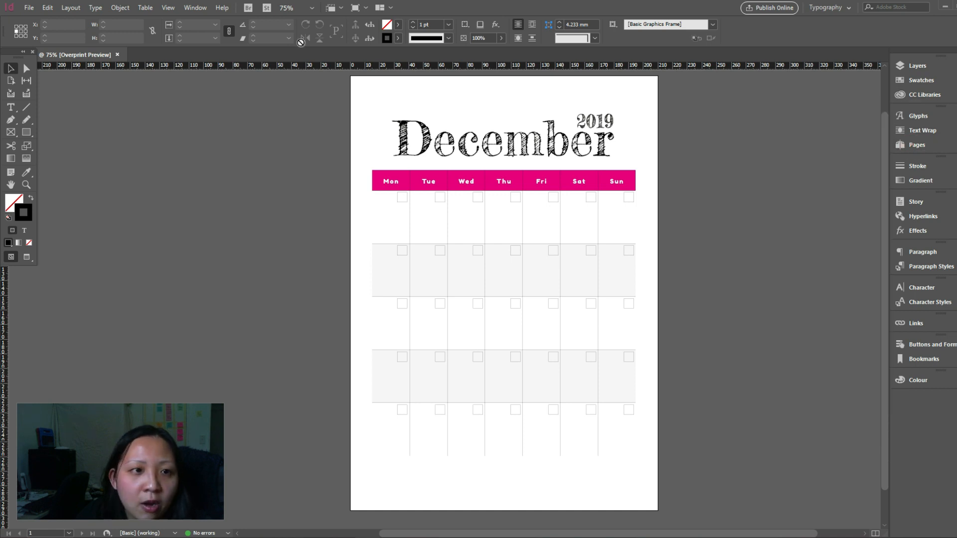
- Show the document's pages and open the left page of A-Master for editing
{"action": "left_click", "coordinate": [918, 145]}
{"action": "left_click", "coordinate": [918, 145]}
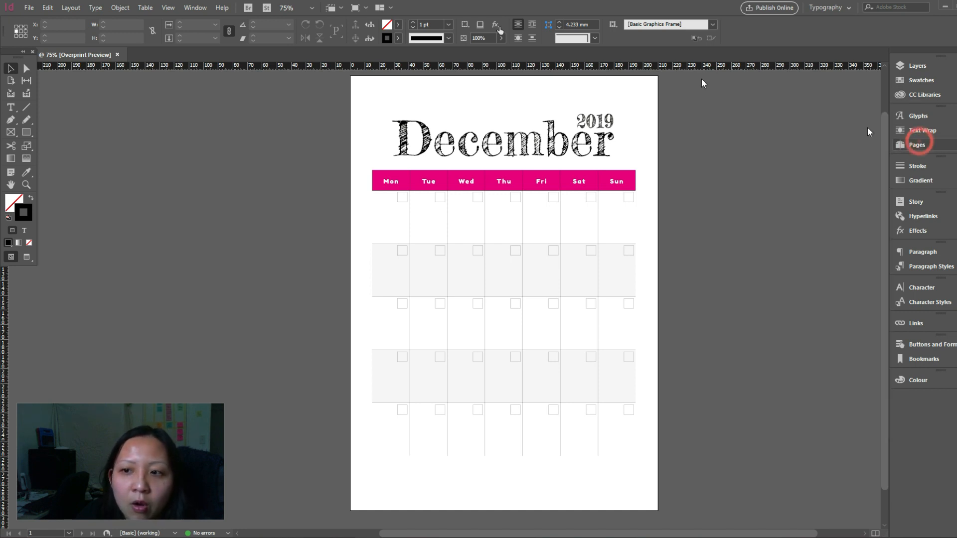
{"action": "left_click", "coordinate": [194, 8]}
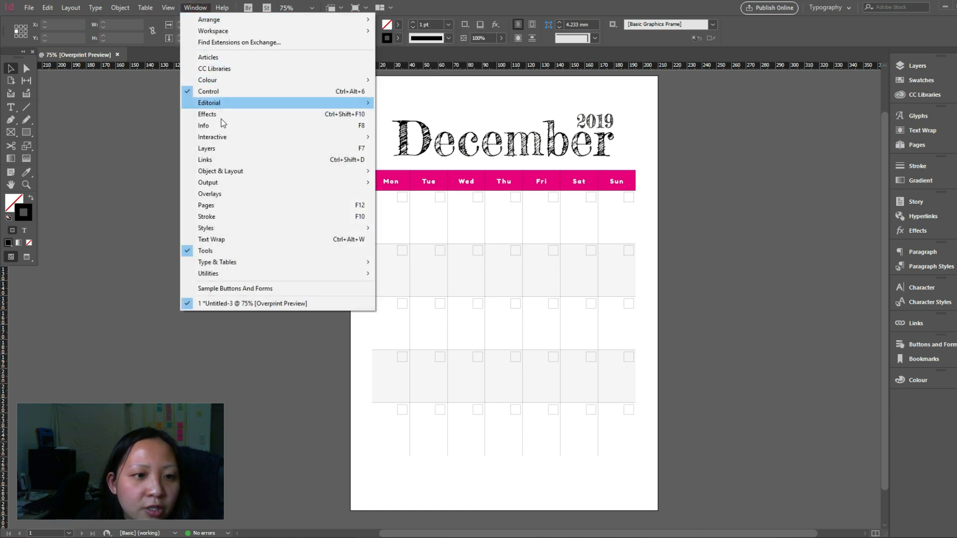
{"action": "left_click", "coordinate": [217, 204]}
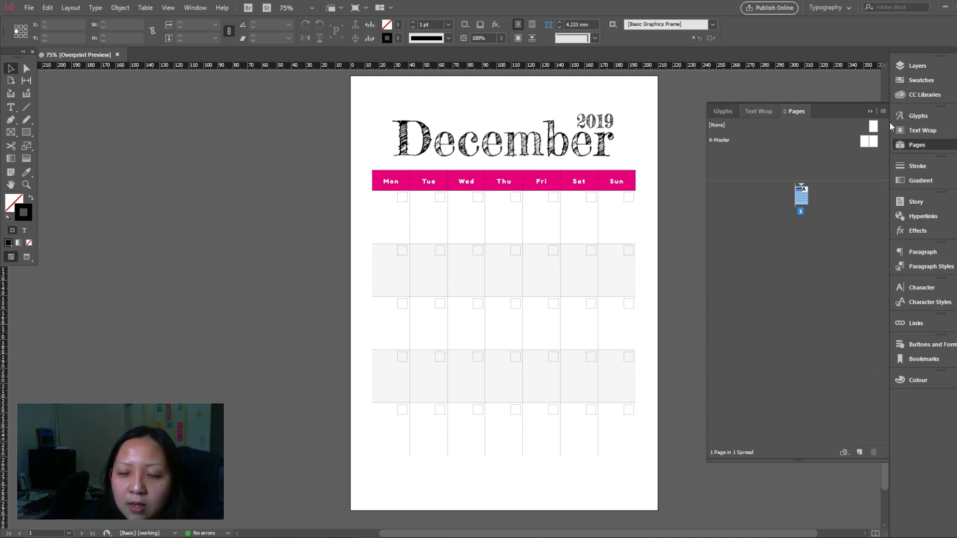
{"action": "double_click", "coordinate": [864, 143]}
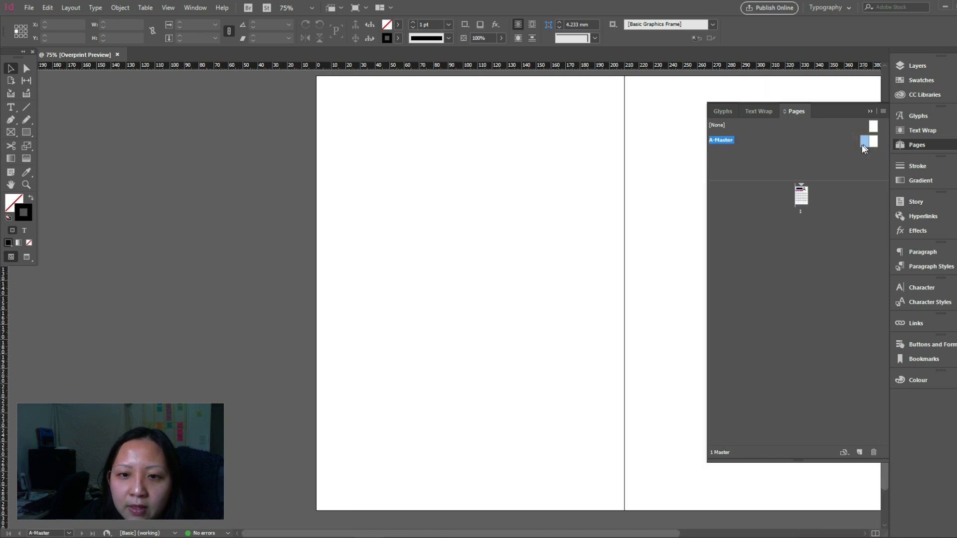
- Add a text frame about 103 by 9 mm near the bottom of the left master page, reading "janicedesigns.co"
{"action": "left_click", "coordinate": [11, 107]}
{"action": "left_click_drag", "start_coordinate": [394, 493], "coordinate": [545, 505]}
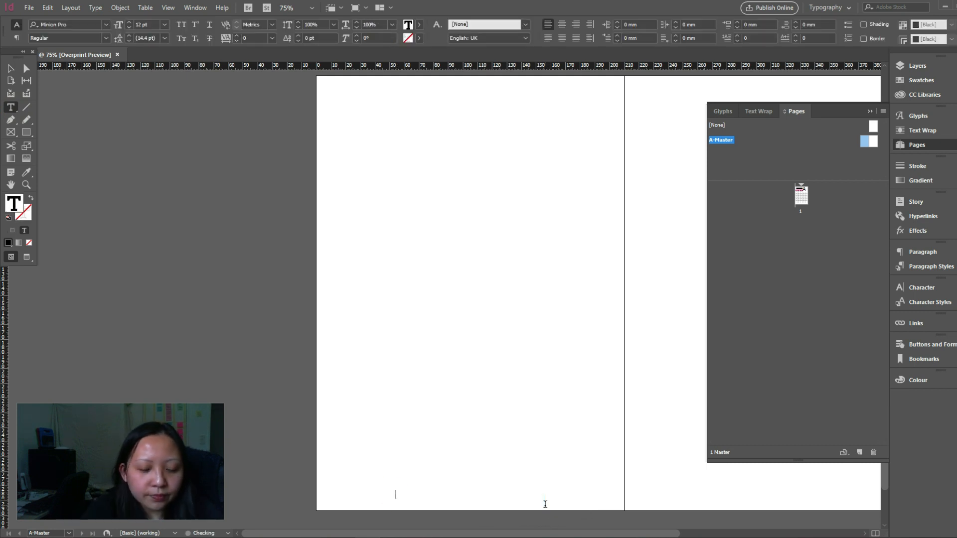
{"action": "type", "text": "janice "}
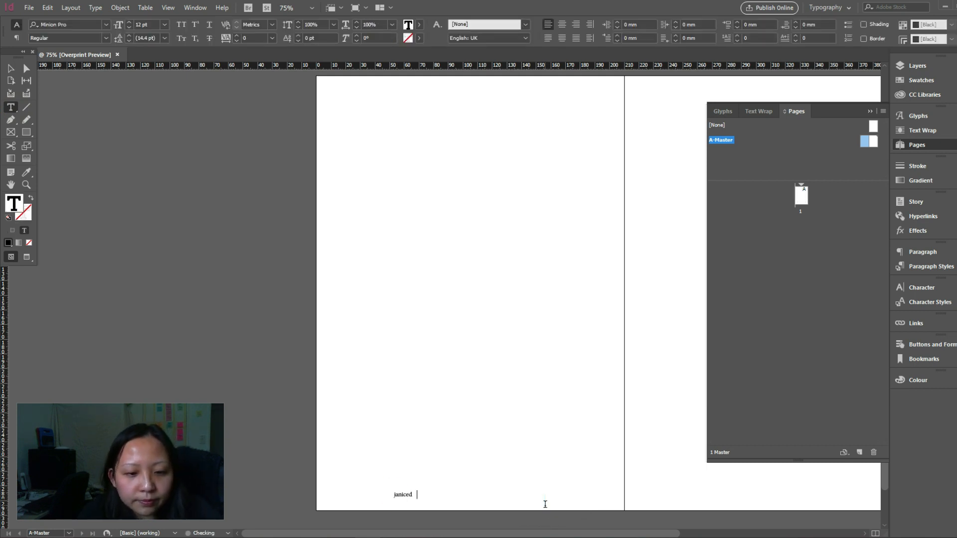
{"action": "type", "text": "esigns.co"}
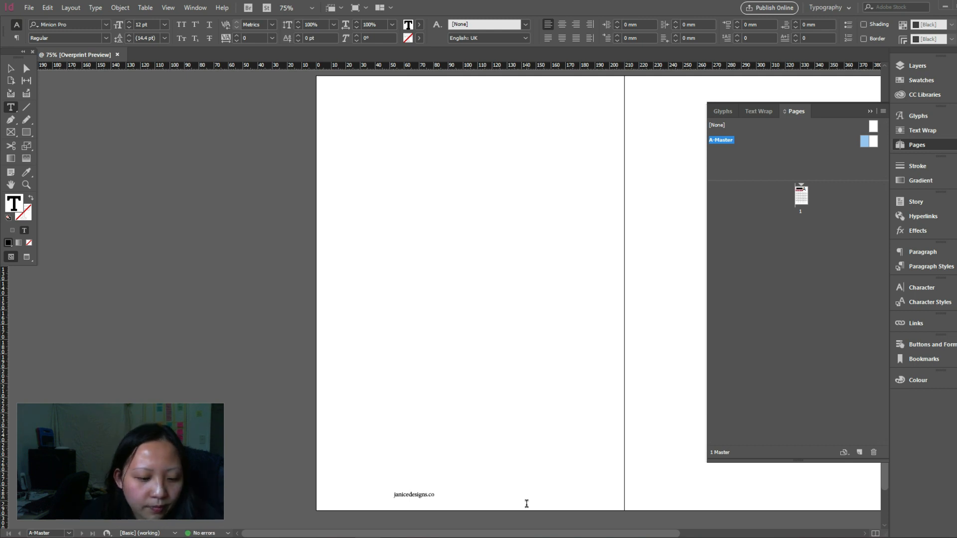
- Format the whole footer text in Fredoka One at 9 pt
{"action": "key", "text": "ctrl+a"}
{"action": "left_click", "coordinate": [75, 24]}
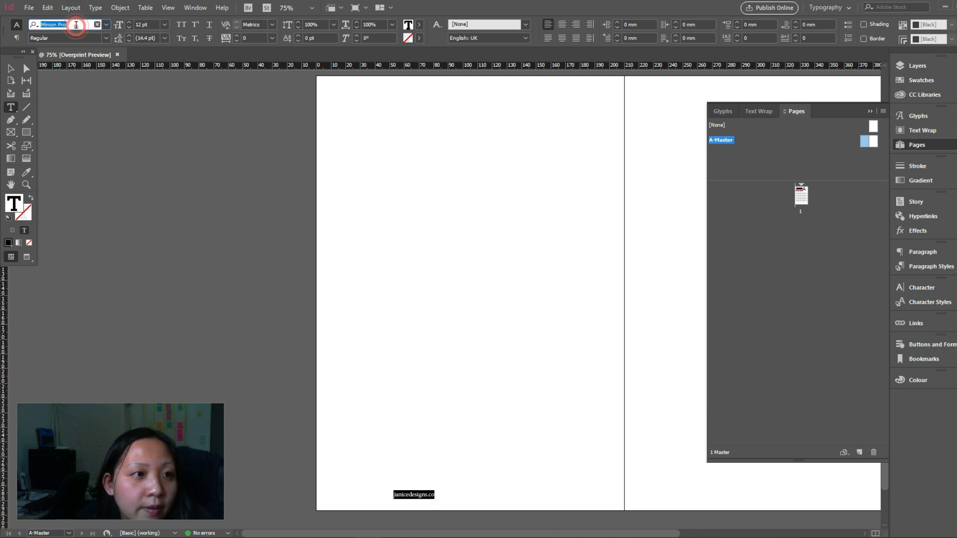
{"action": "type", "text": "fr"}
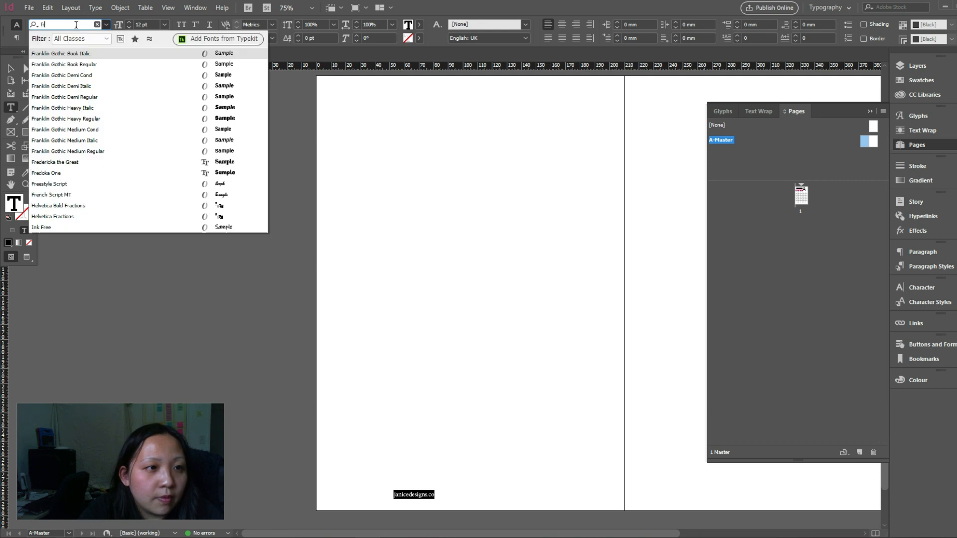
{"action": "type", "text": "e"}
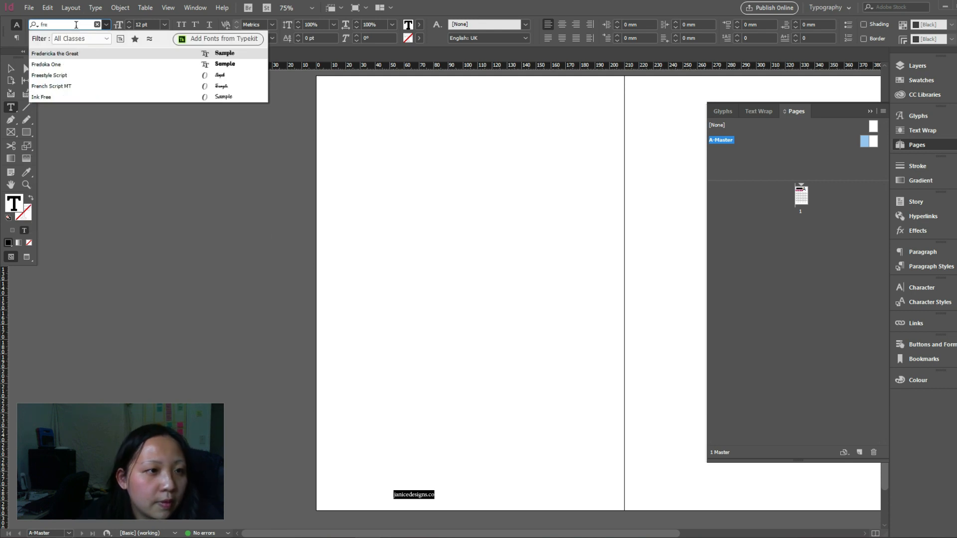
{"action": "left_click", "coordinate": [61, 63]}
{"action": "left_click", "coordinate": [164, 23]}
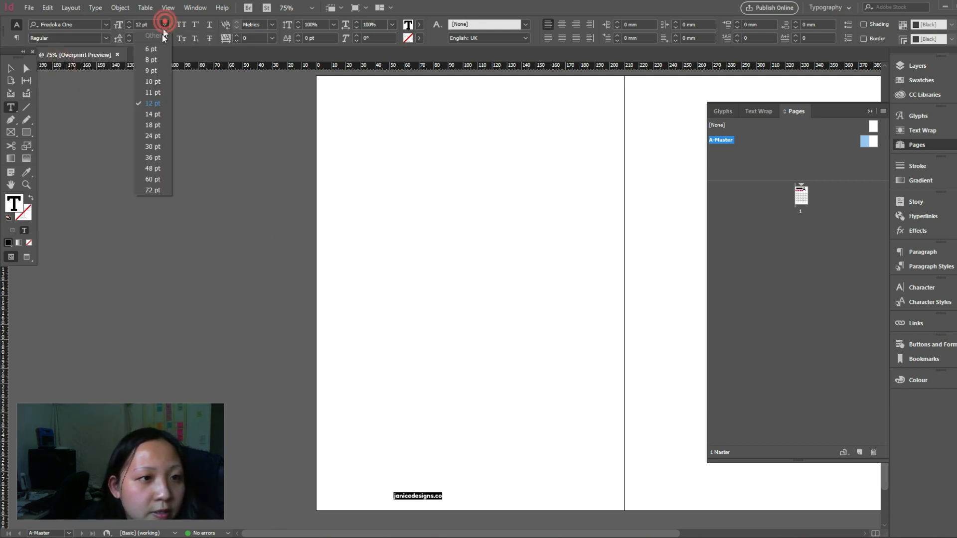
{"action": "left_click", "coordinate": [152, 60]}
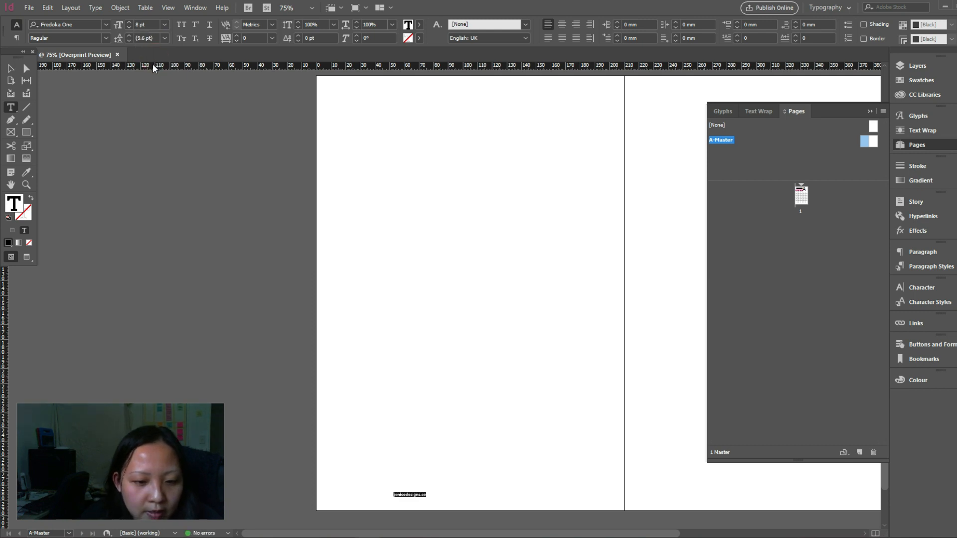
{"action": "left_click", "coordinate": [164, 24]}
{"action": "left_click", "coordinate": [153, 70]}
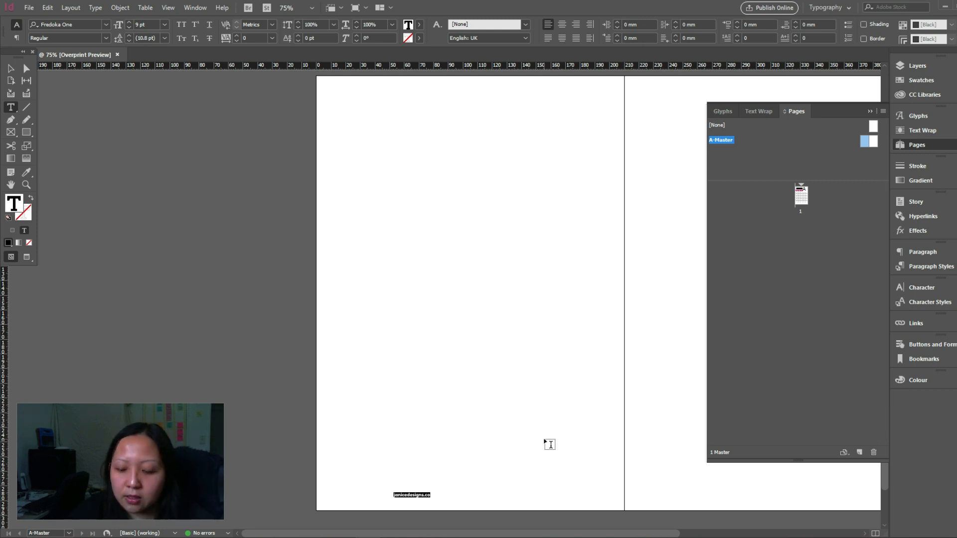
- Widen the footer text's tracking to 260
{"action": "key", "text": "alt+Right"}
{"action": "key", "text": "alt+Right"}
{"action": "key", "text": "alt+Right"}
{"action": "key", "text": "alt+Right"}
{"action": "key", "text": "alt+Right"}
{"action": "key", "text": "alt+Right"}
{"action": "key", "text": "alt+Right"}
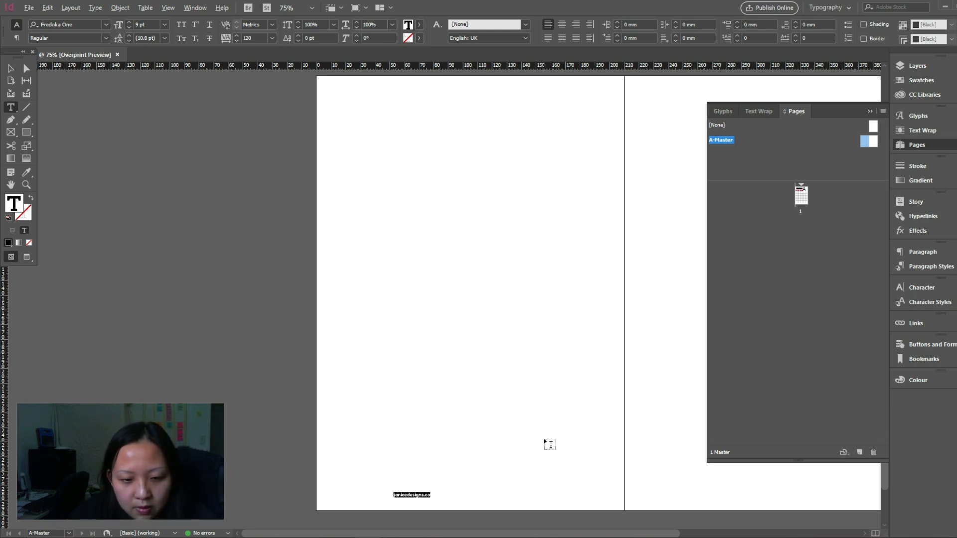
{"action": "key", "text": "alt+Right"}
{"action": "key", "text": "alt+Right"}
{"action": "key", "text": "alt+Right"}
{"action": "key", "text": "alt+Right"}
{"action": "key", "text": "alt+Right"}
{"action": "key", "text": "alt+Right"}
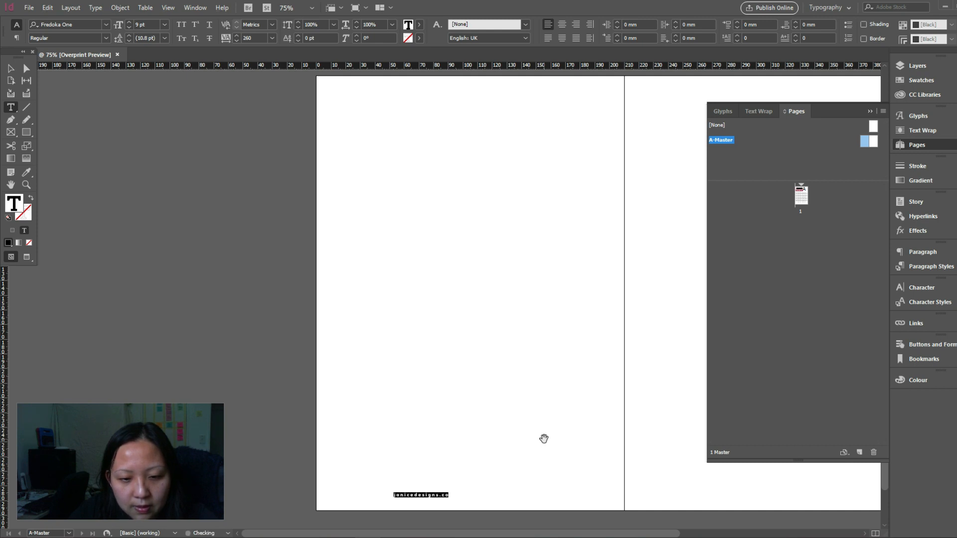
- Fit the footer frame to its text and centre it horizontally on the left master page
{"action": "left_click", "coordinate": [12, 69]}
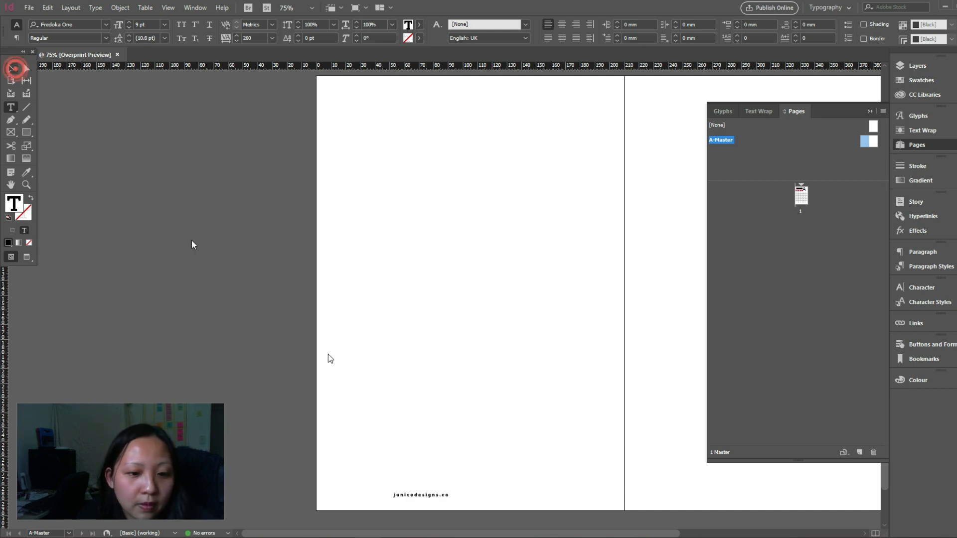
{"action": "left_click", "coordinate": [430, 495]}
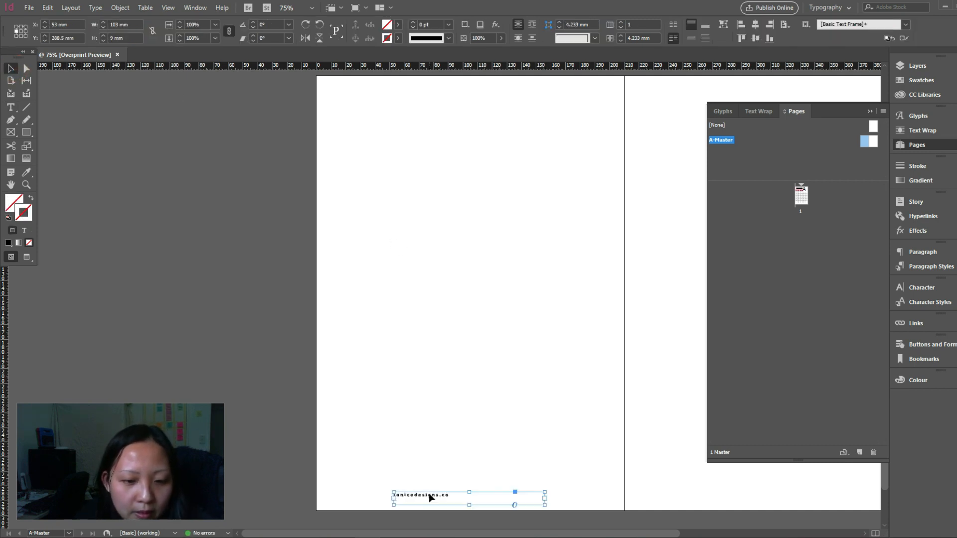
{"action": "double_click", "coordinate": [545, 505]}
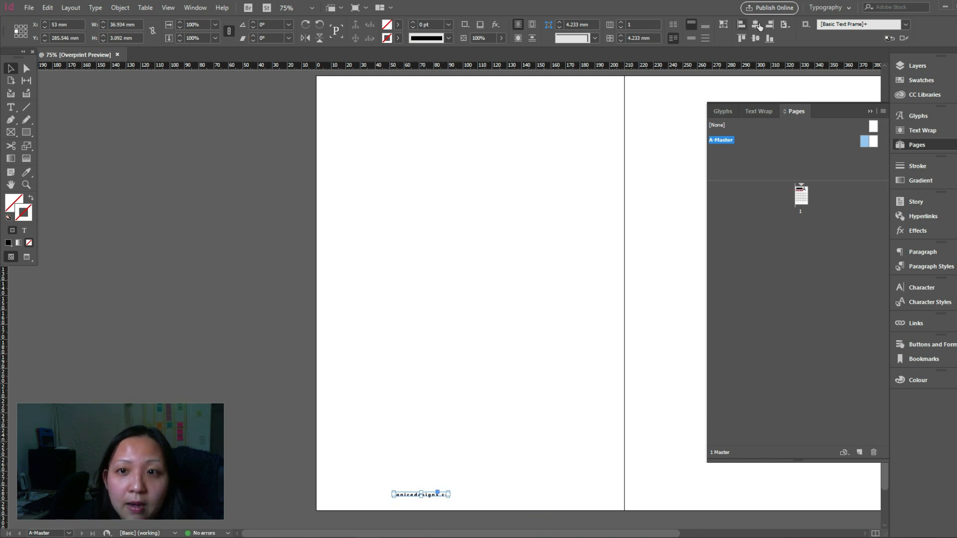
{"action": "left_click", "coordinate": [784, 25]}
{"action": "left_click", "coordinate": [835, 58]}
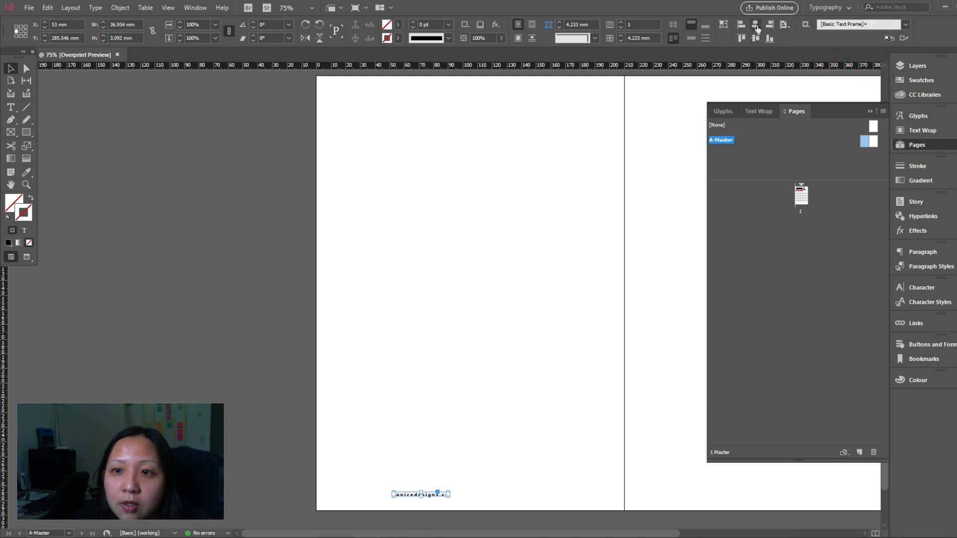
{"action": "left_click", "coordinate": [755, 24]}
{"action": "left_click", "coordinate": [573, 226]}
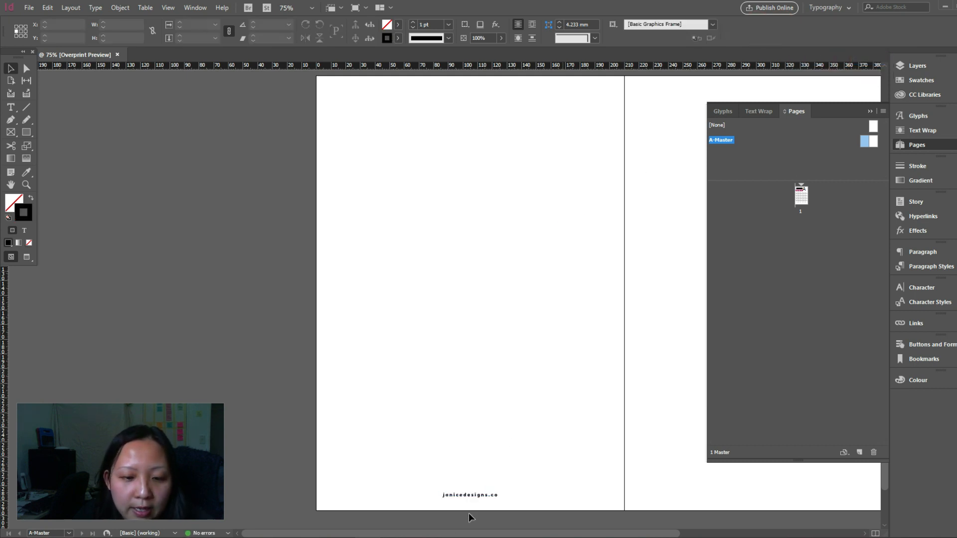
- Move the footer frame slightly down, to a Y position of about 287 mm
{"action": "left_click", "coordinate": [482, 495]}
{"action": "left_click_drag", "start_coordinate": [482, 495], "coordinate": [481, 497]}
{"action": "left_click", "coordinate": [533, 477]}
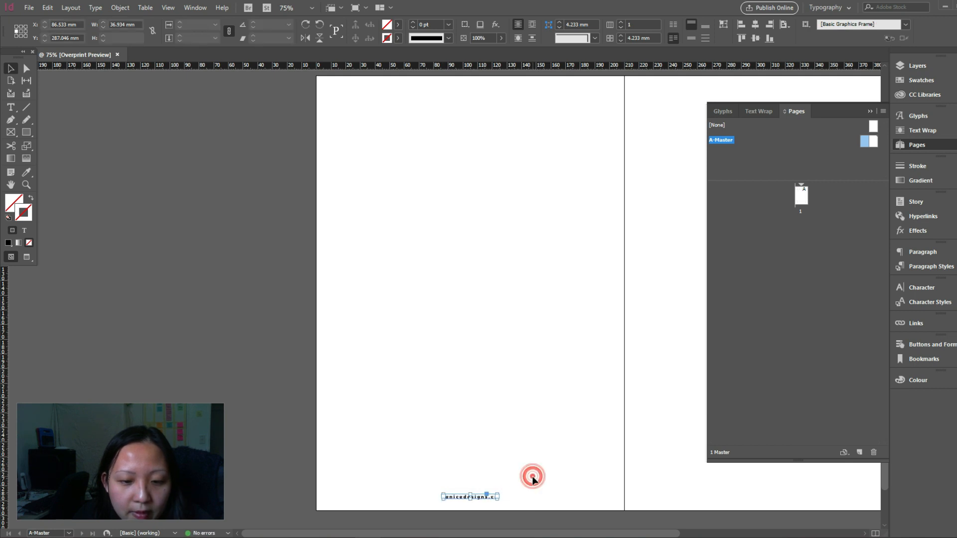
- Duplicate the footer frame onto the right master page at the same height and centre it horizontally there
{"action": "left_click", "coordinate": [486, 496]}
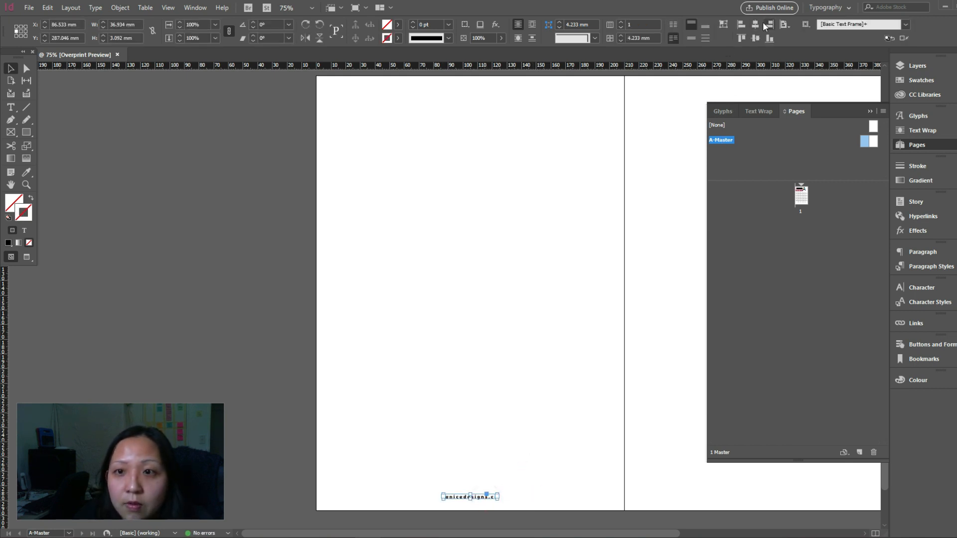
{"action": "left_click", "coordinate": [870, 110]}
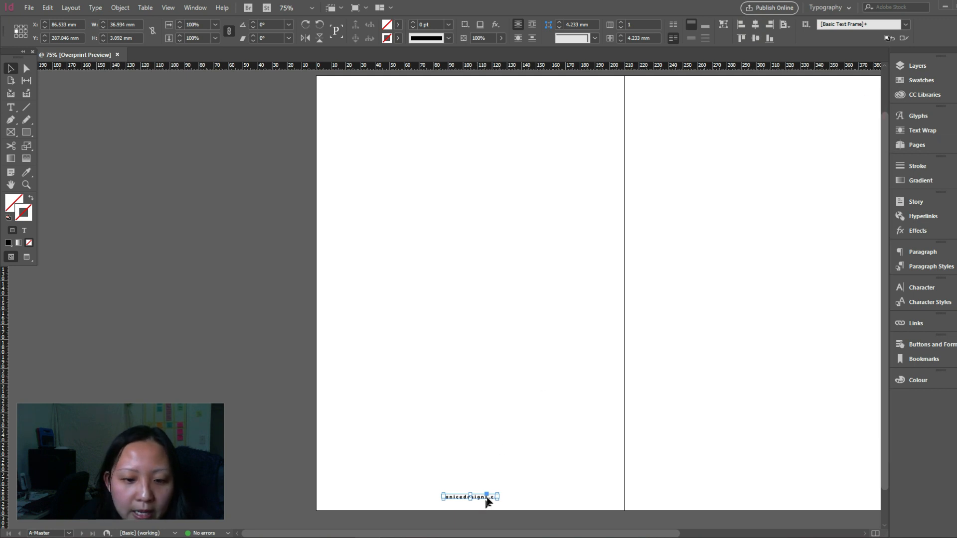
{"action": "left_click_drag", "start_coordinate": [482, 496], "coordinate": [765, 495]}
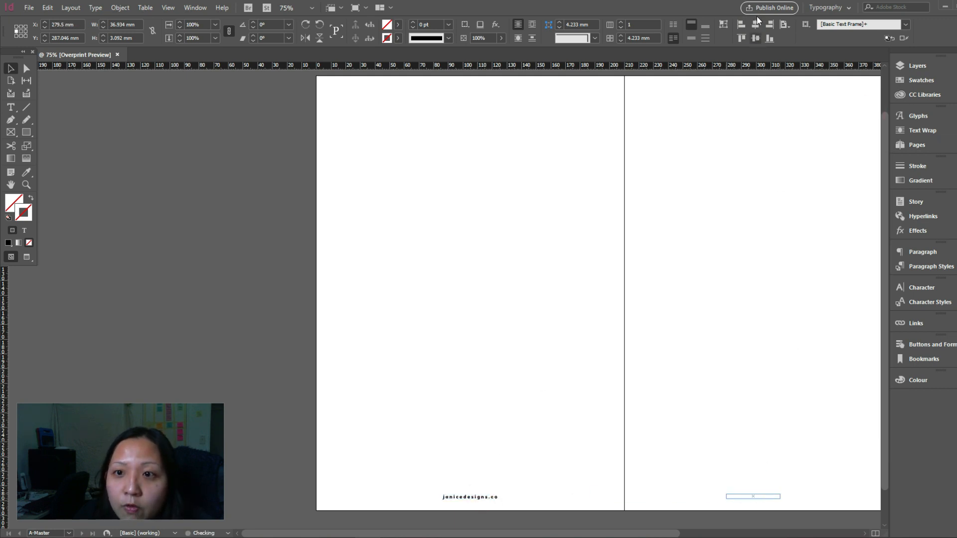
{"action": "left_click", "coordinate": [755, 26]}
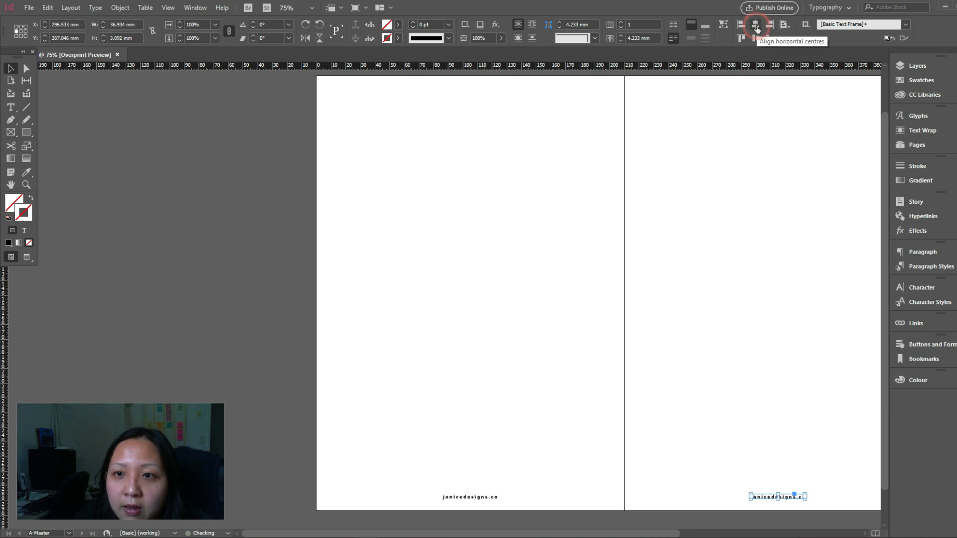
{"action": "left_click", "coordinate": [769, 323]}
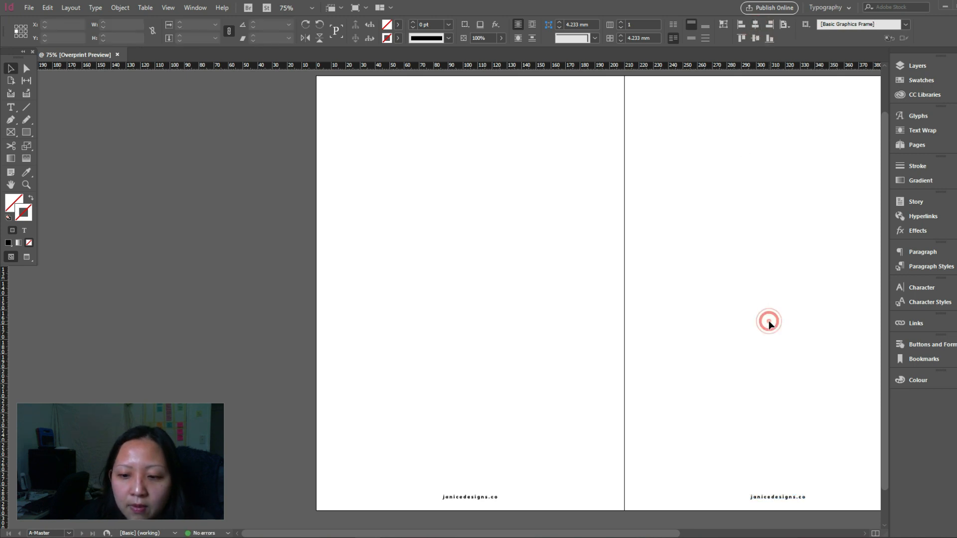
- Return to page 1 and check the master footer below the December calendar
{"action": "left_click", "coordinate": [908, 142]}
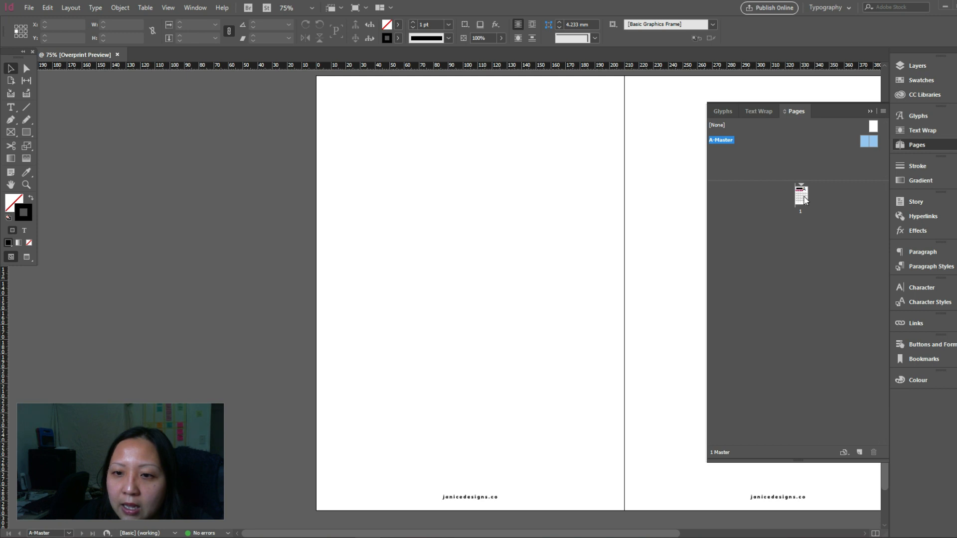
{"action": "double_click", "coordinate": [802, 198]}
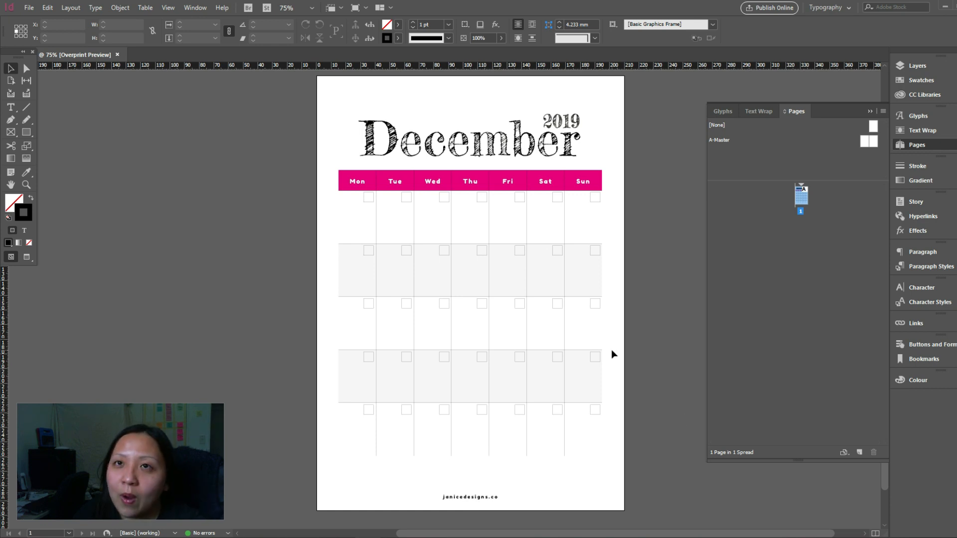
{"action": "left_click", "coordinate": [805, 290]}
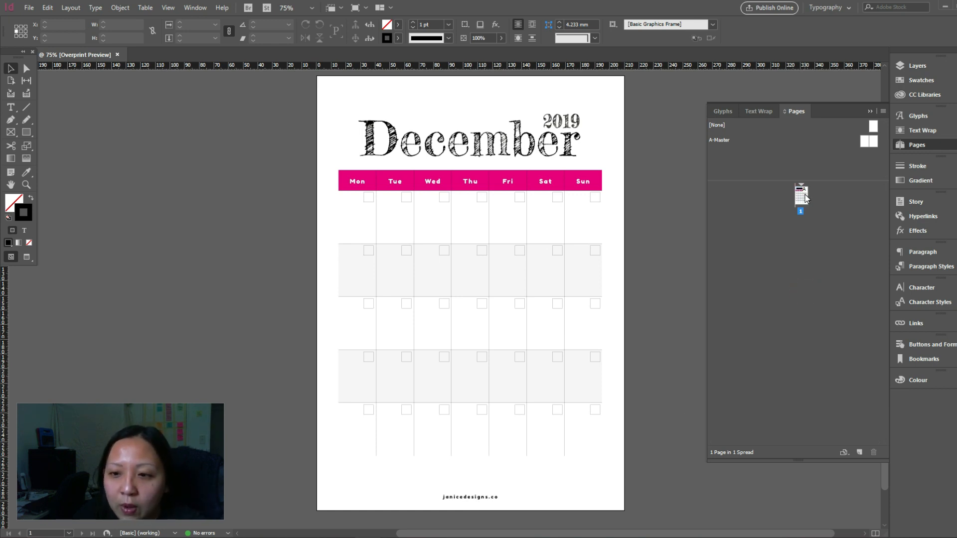
- Add two new A-Master pages after page 1
{"action": "left_click", "coordinate": [800, 195]}
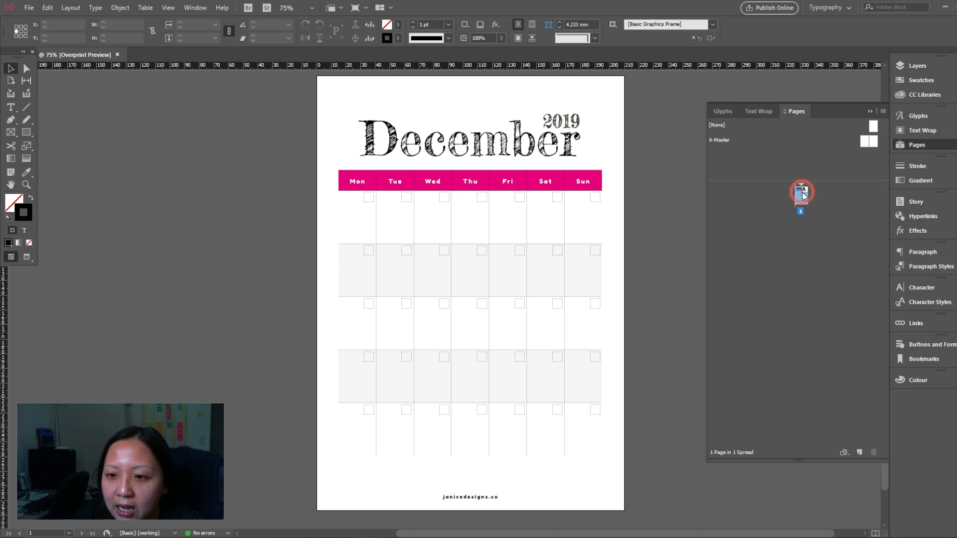
{"action": "left_click", "coordinate": [859, 453]}
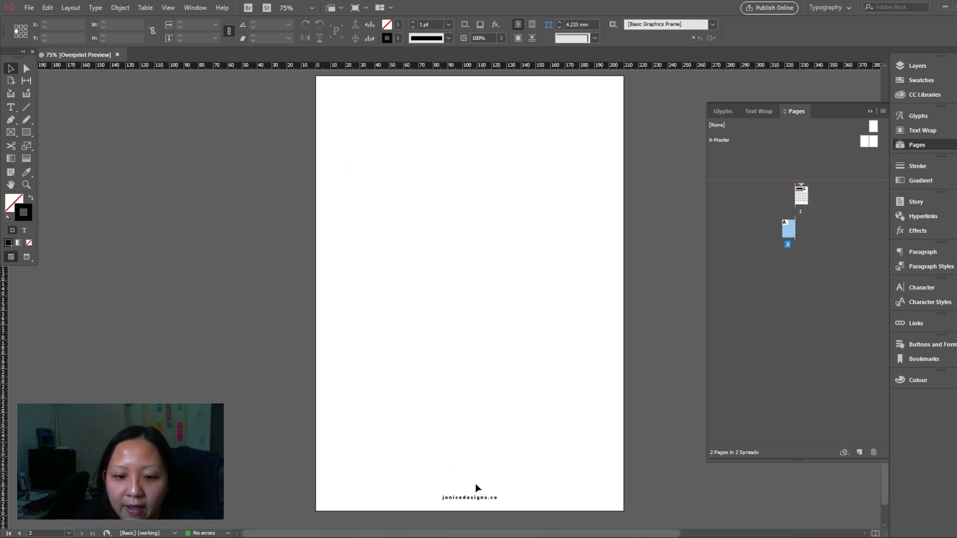
{"action": "left_click", "coordinate": [858, 452]}
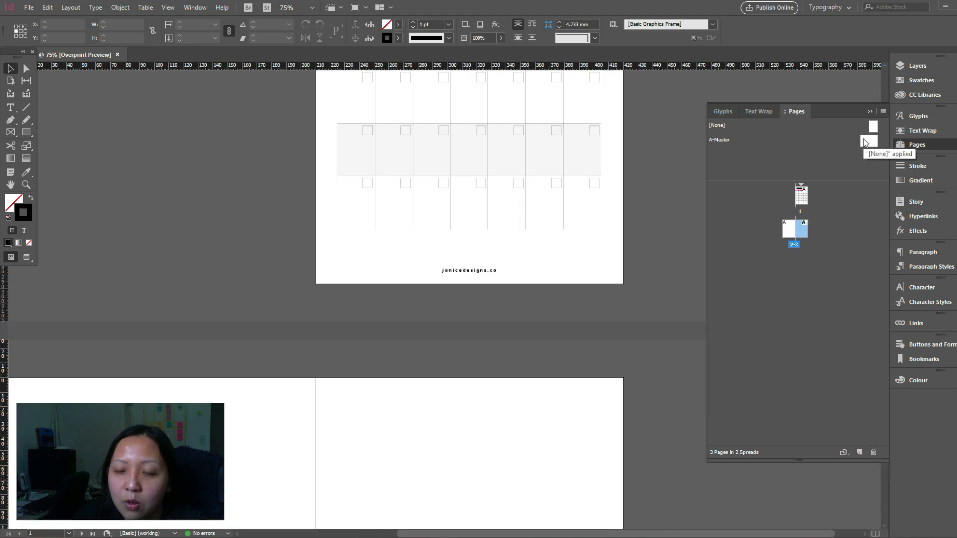
- Open the left page of A-Master, and go to page 3 to compare its footer with the master
{"action": "double_click", "coordinate": [864, 141]}
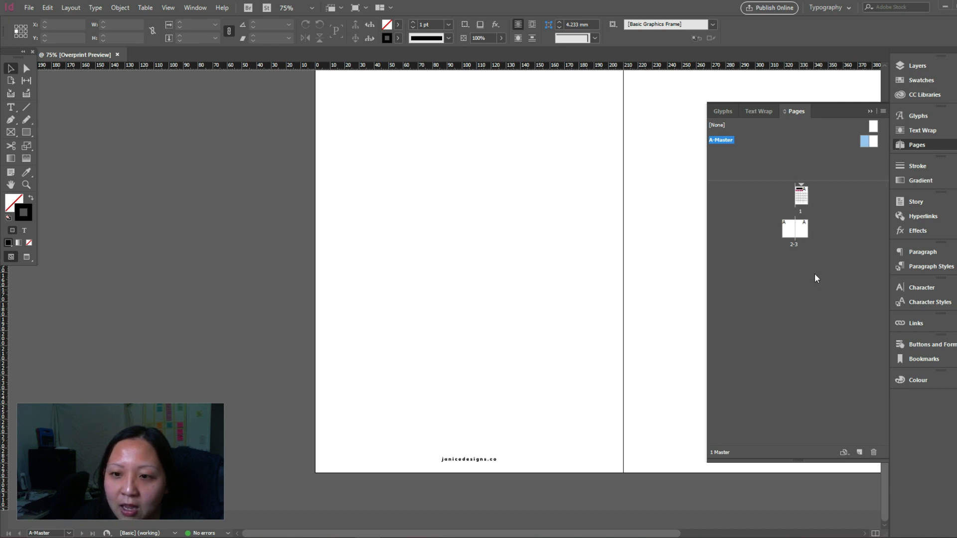
{"action": "left_click", "coordinate": [799, 227]}
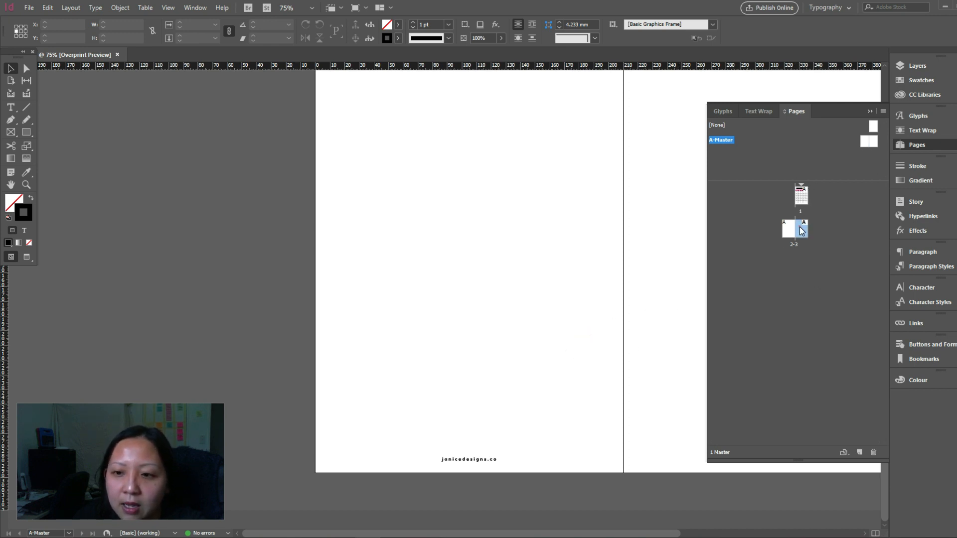
{"action": "double_click", "coordinate": [800, 227]}
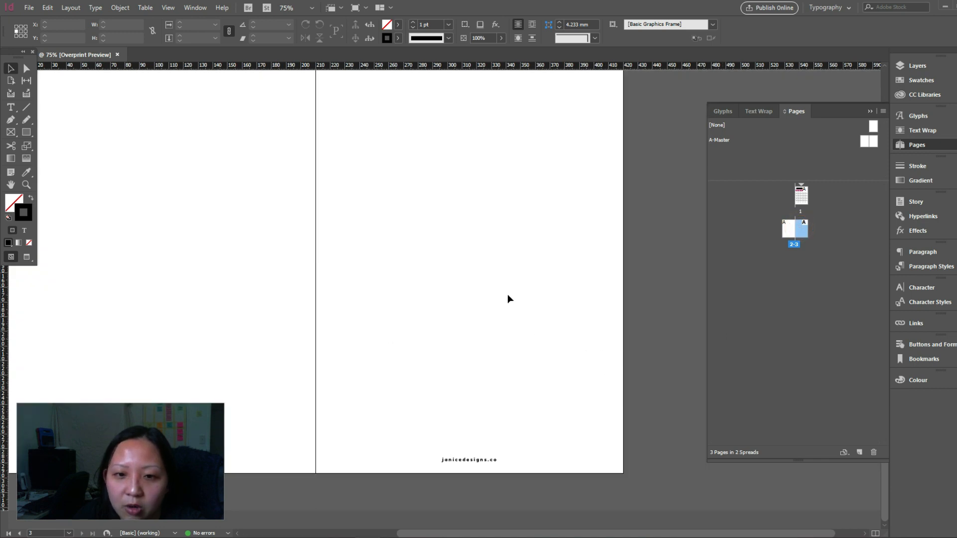
- Apply the [None] master to page 3 and check that page without the footer
{"action": "left_click", "coordinate": [873, 126], "text": "alt"}
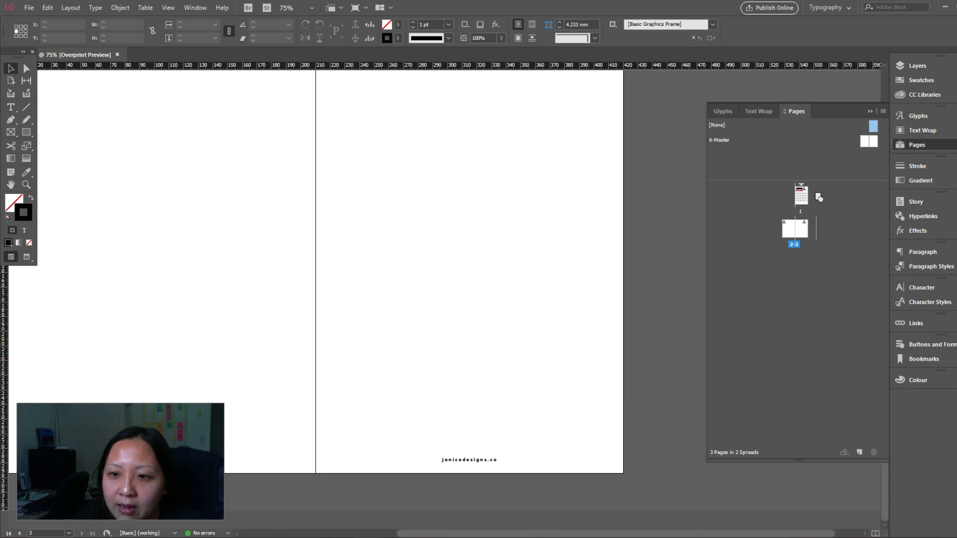
{"action": "left_click_drag", "start_coordinate": [845, 135], "coordinate": [805, 236]}
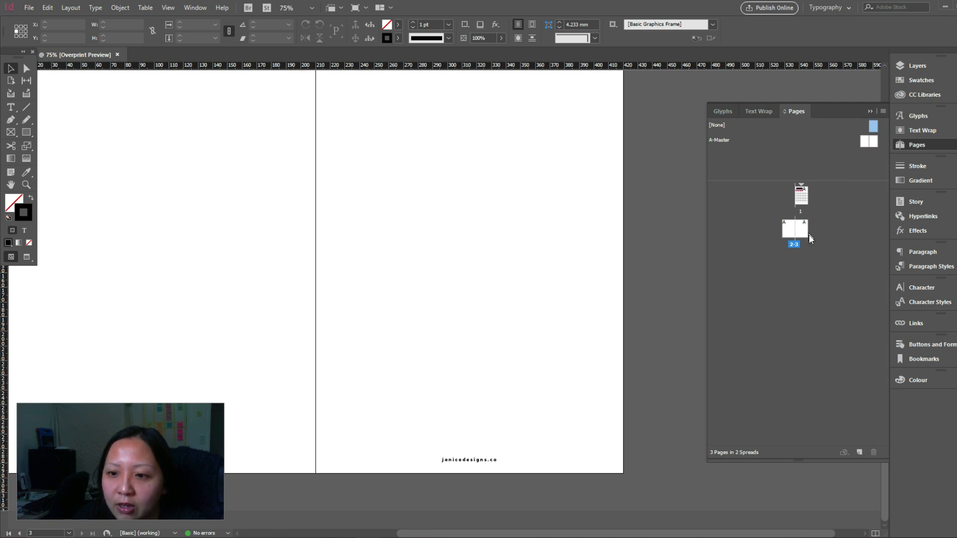
{"action": "left_click", "coordinate": [459, 361]}
{"action": "left_click_drag", "start_coordinate": [394, 110], "coordinate": [519, 428]}
{"action": "left_click", "coordinate": [570, 451]}
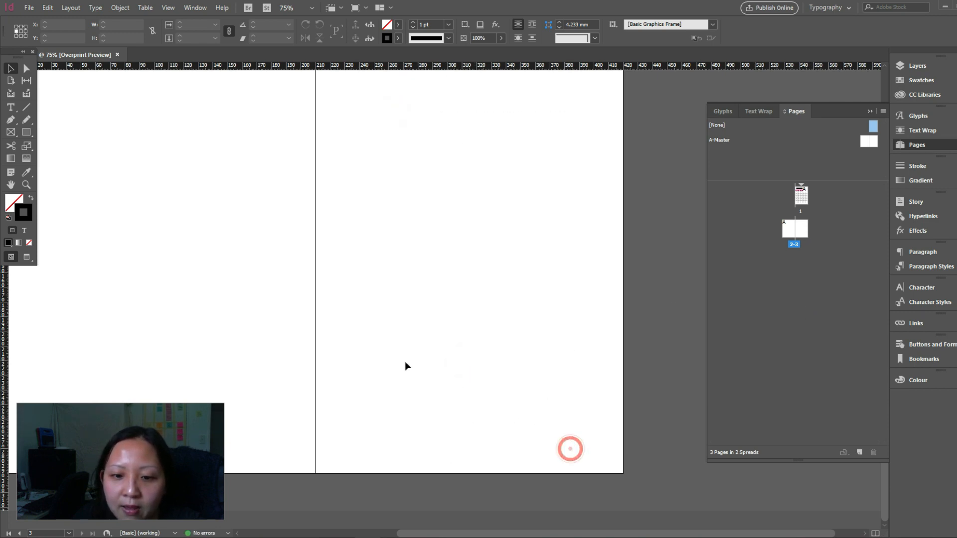
{"action": "left_click", "coordinate": [806, 224]}
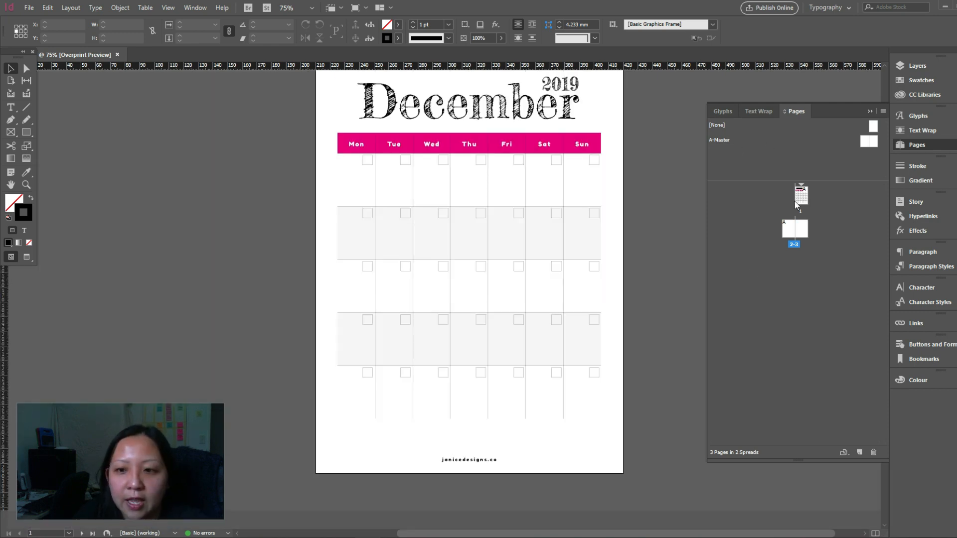
- Return to page 1 and extend the calendar table's text frame downward to 214.5 mm tall
{"action": "left_click", "coordinate": [801, 196]}
{"action": "left_click", "coordinate": [535, 321]}
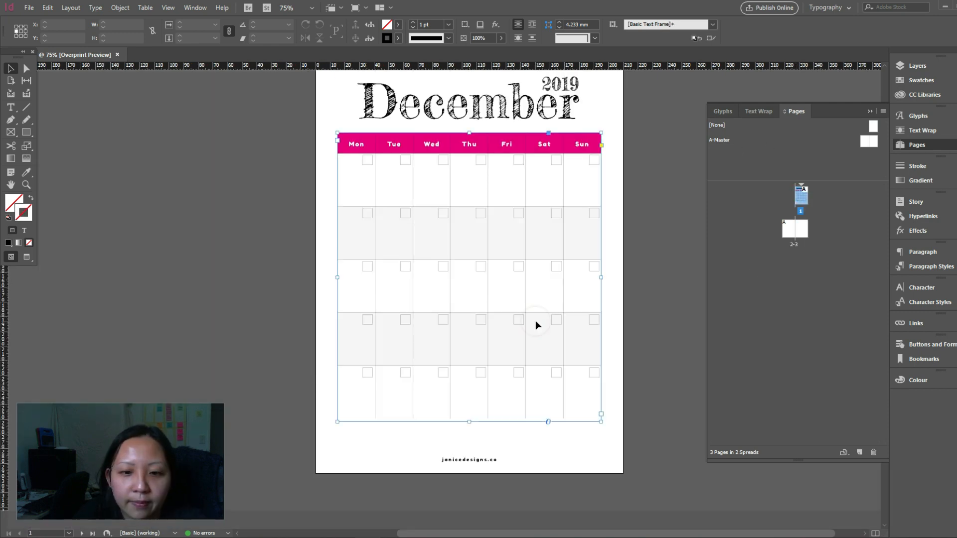
{"action": "left_click_drag", "start_coordinate": [470, 421], "coordinate": [468, 446]}
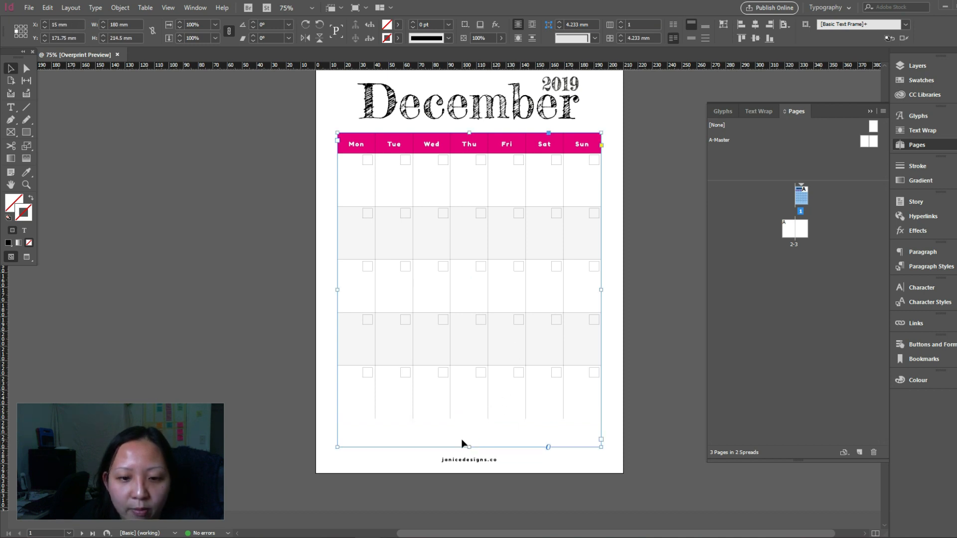
- Stretch the calendar table's last week row down to just above the footer
{"action": "left_click", "coordinate": [504, 420]}
{"action": "double_click", "coordinate": [503, 420]}
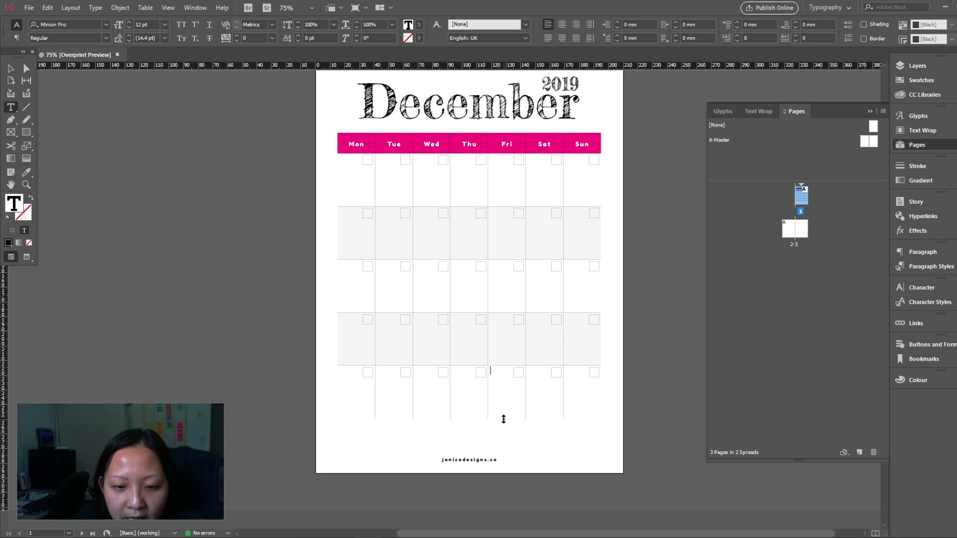
{"action": "left_click_drag", "start_coordinate": [503, 419], "coordinate": [503, 443]}
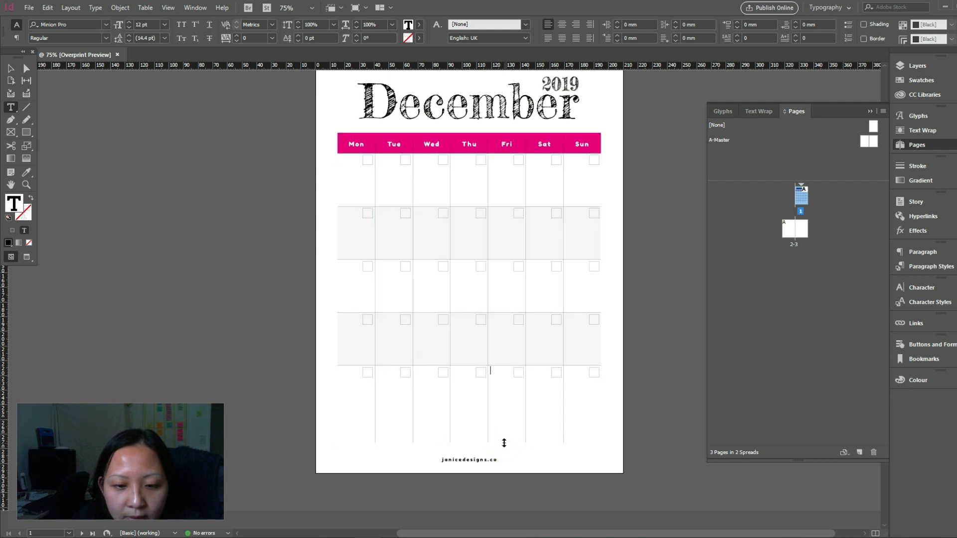
- Select all the date cells below the weekday header and distribute their rows evenly
{"action": "left_click", "coordinate": [10, 68]}
{"action": "left_click", "coordinate": [434, 366]}
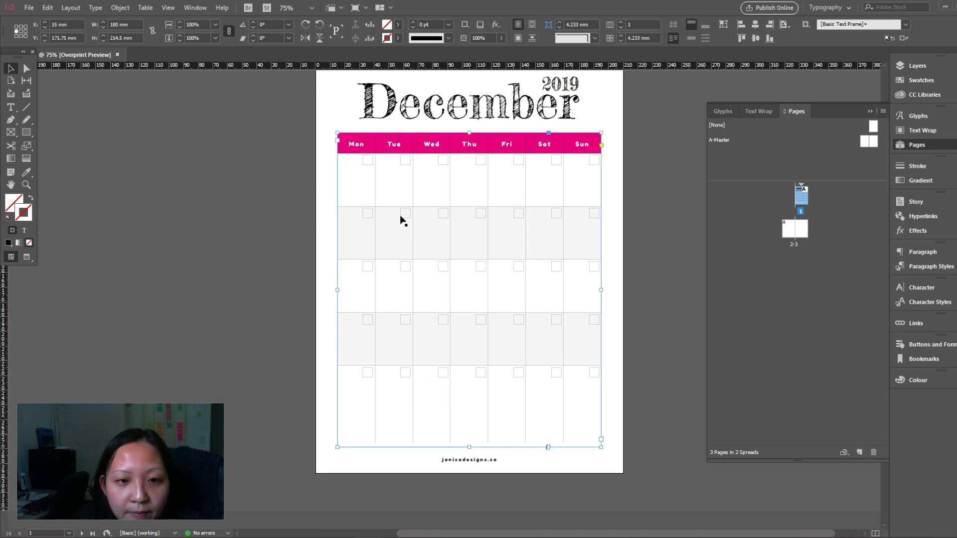
{"action": "double_click", "coordinate": [360, 177]}
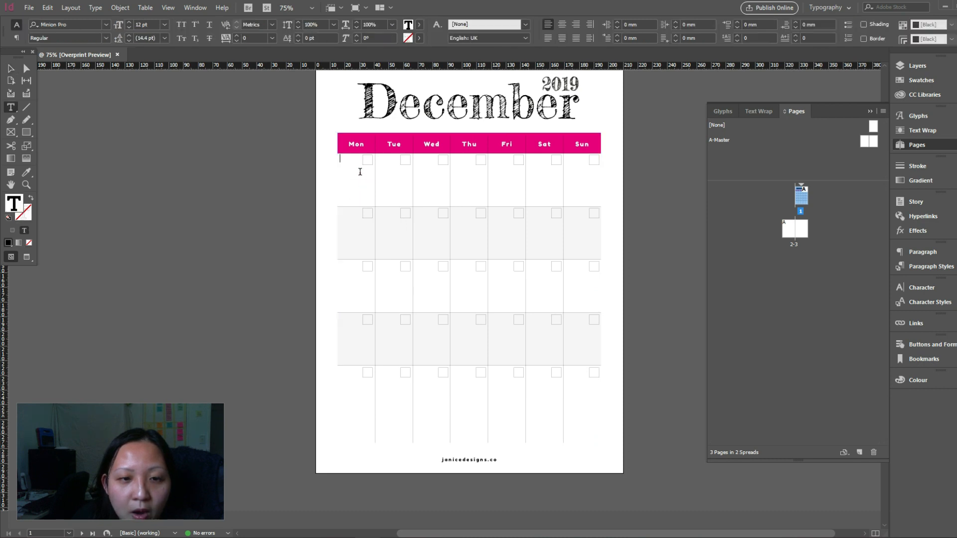
{"action": "left_click_drag", "start_coordinate": [360, 172], "coordinate": [585, 412]}
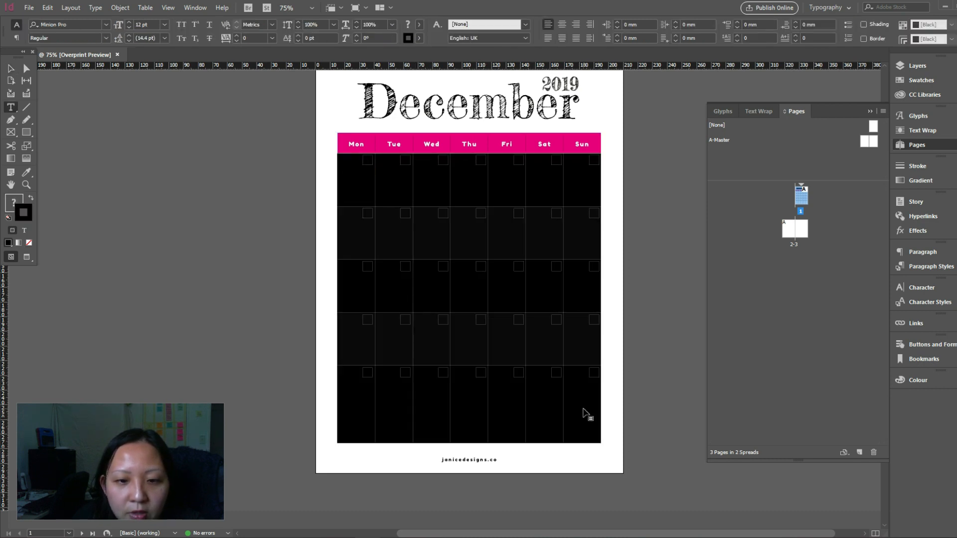
{"action": "left_click", "coordinate": [145, 8]}
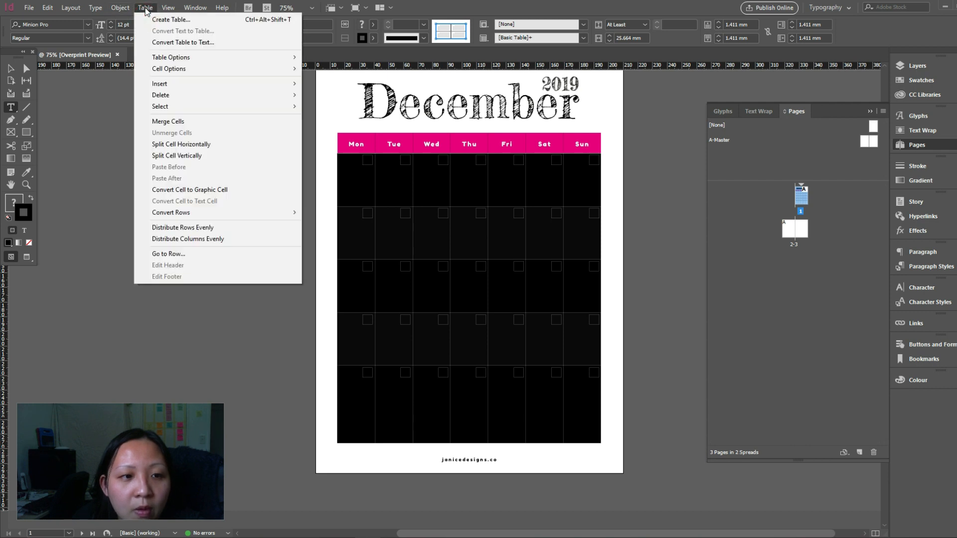
{"action": "left_click", "coordinate": [187, 228]}
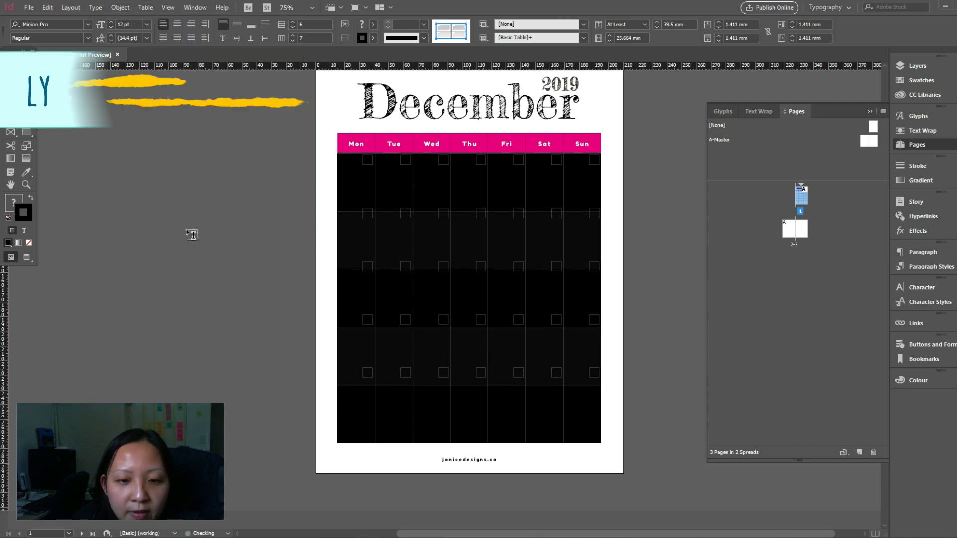
- Move the second row of date boxes down into the second week's cells, to a Y position of 122.868 mm
{"action": "left_click", "coordinate": [11, 68]}
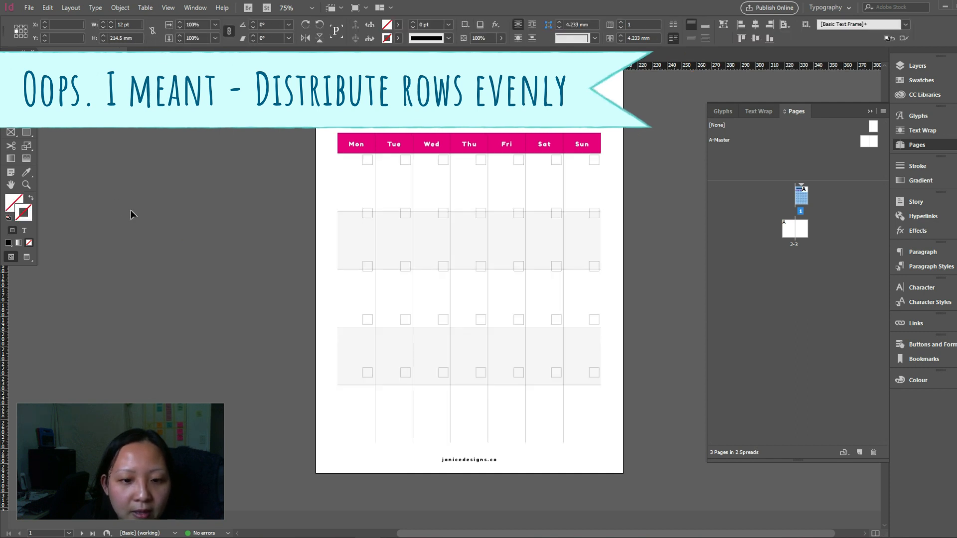
{"action": "left_click", "coordinate": [367, 162]}
{"action": "left_click", "coordinate": [482, 215], "text": "shift"}
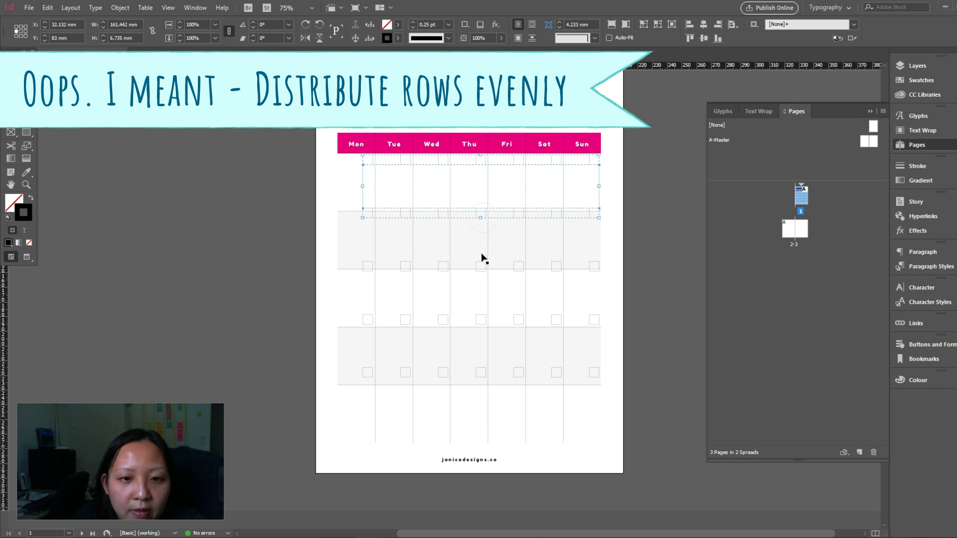
{"action": "left_click", "coordinate": [636, 256]}
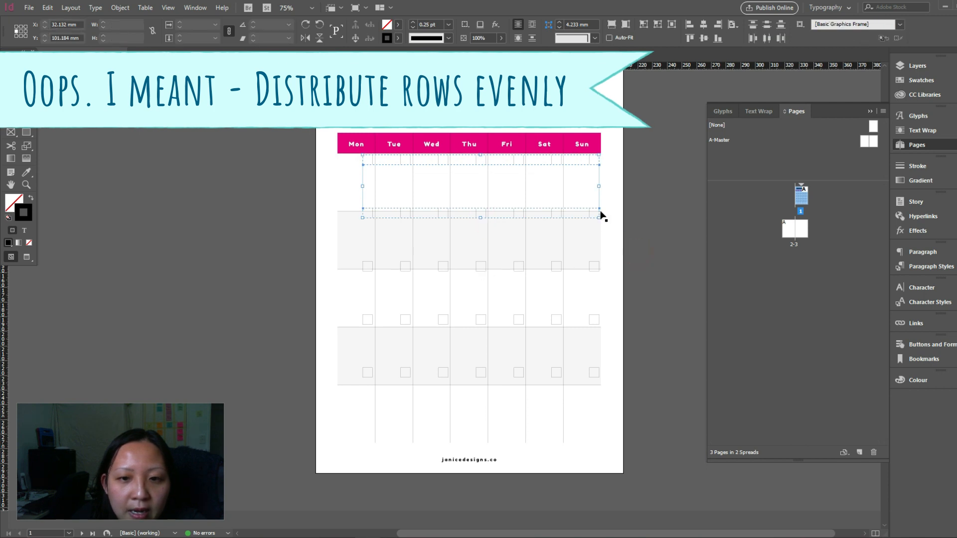
{"action": "left_click", "coordinate": [596, 213]}
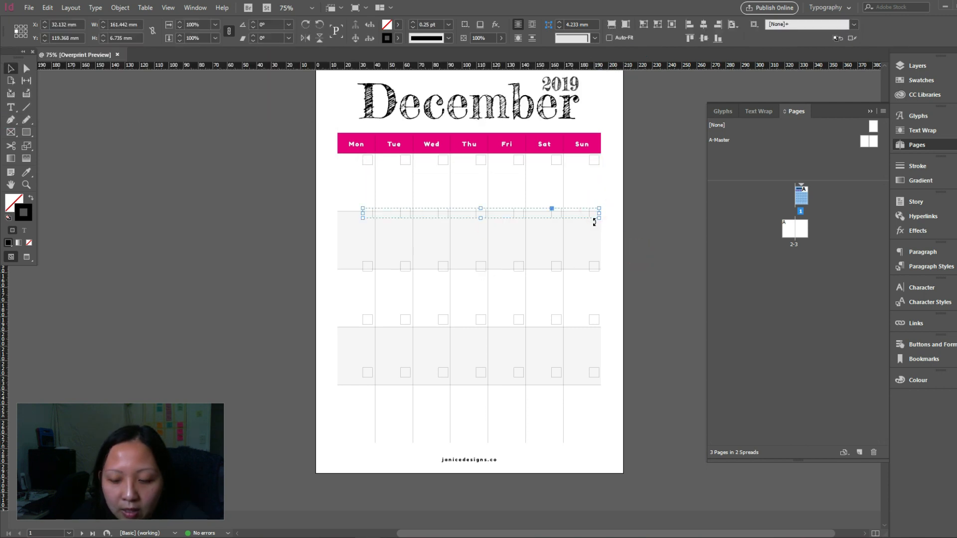
{"action": "key", "text": "Down"}
{"action": "key", "text": "Down"}
{"action": "key", "text": "Down"}
{"action": "key", "text": "Down"}
{"action": "key", "text": "Down"}
{"action": "key", "text": "Down"}
{"action": "key", "text": "Down"}
{"action": "key", "text": "Down"}
{"action": "key", "text": "Down"}
{"action": "key", "text": "Down"}
{"action": "key", "text": "Down"}
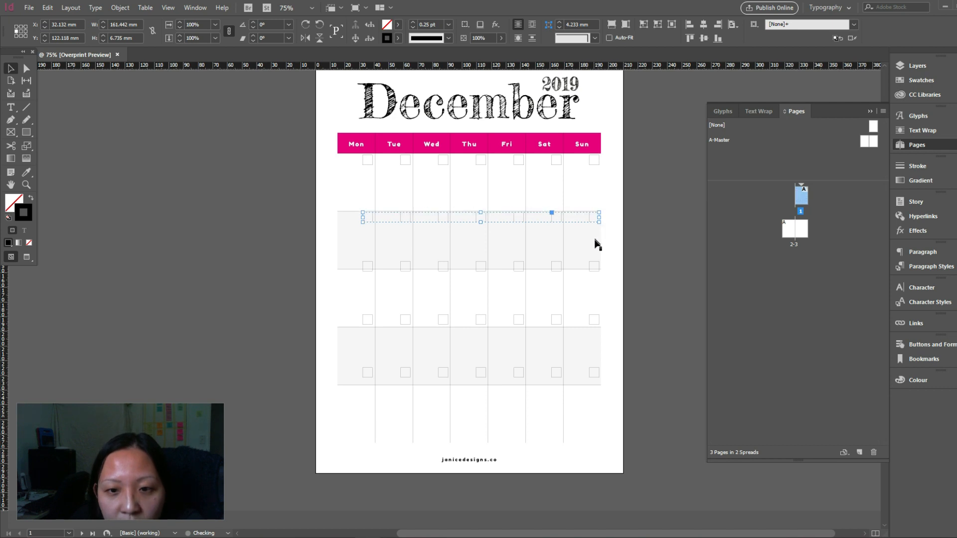
- Move the third row of date boxes down into the third week's cells, to a Y position of about 162 mm
{"action": "left_click_drag", "start_coordinate": [593, 213], "coordinate": [593, 261]}
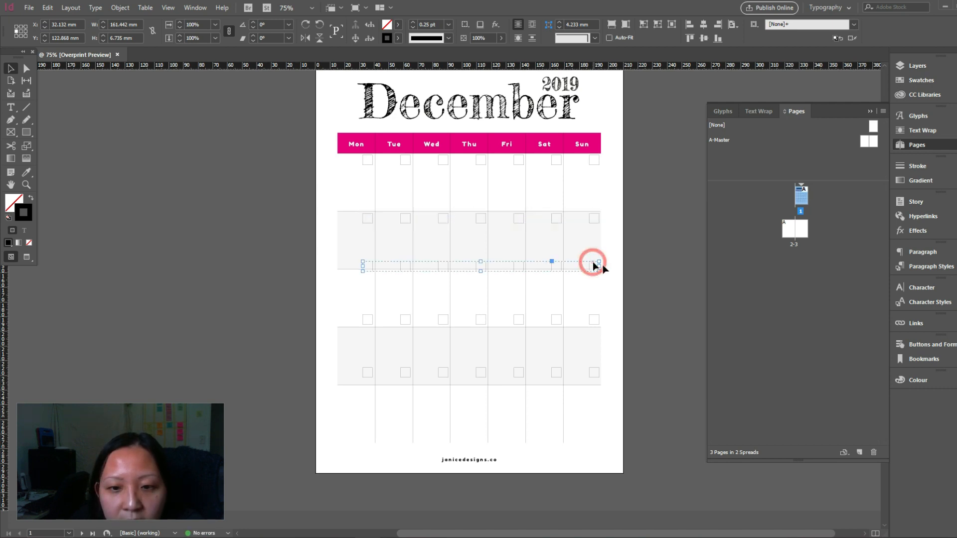
{"action": "key", "text": "Down"}
{"action": "key", "text": "Down"}
{"action": "key", "text": "Down"}
{"action": "key", "text": "Down"}
{"action": "key", "text": "Down"}
{"action": "key", "text": "Down"}
{"action": "key", "text": "Down"}
{"action": "key", "text": "Down"}
{"action": "key", "text": "Down"}
{"action": "key", "text": "Down"}
{"action": "key", "text": "Down"}
{"action": "key", "text": "Down"}
{"action": "key", "text": "Down"}
{"action": "key", "text": "Down"}
{"action": "key", "text": "Down"}
{"action": "key", "text": "Down"}
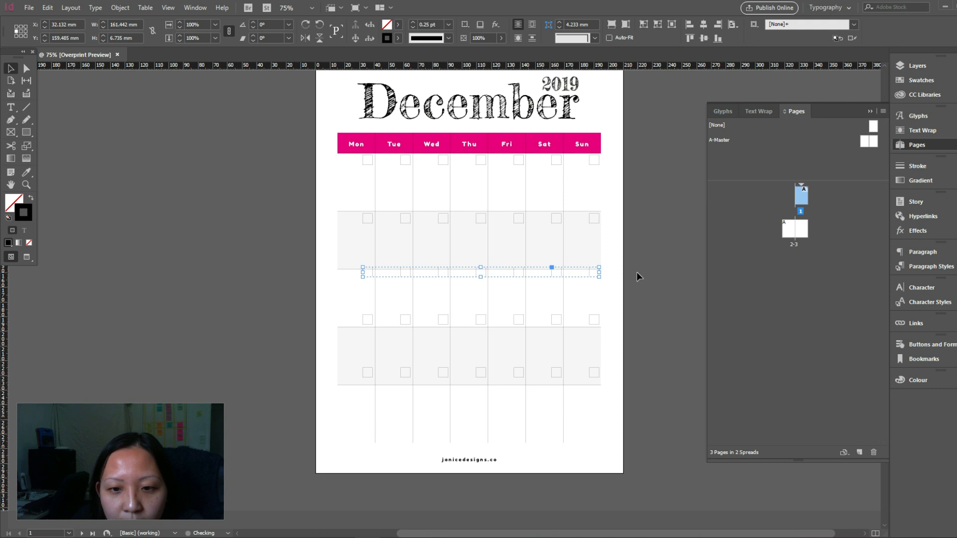
{"action": "key", "text": "Down"}
{"action": "key", "text": "Down"}
{"action": "key", "text": "Down"}
{"action": "key", "text": "Down"}
{"action": "key", "text": "Down"}
{"action": "key", "text": "Down"}
{"action": "key", "text": "Down"}
{"action": "key", "text": "Down"}
{"action": "key", "text": "Down"}
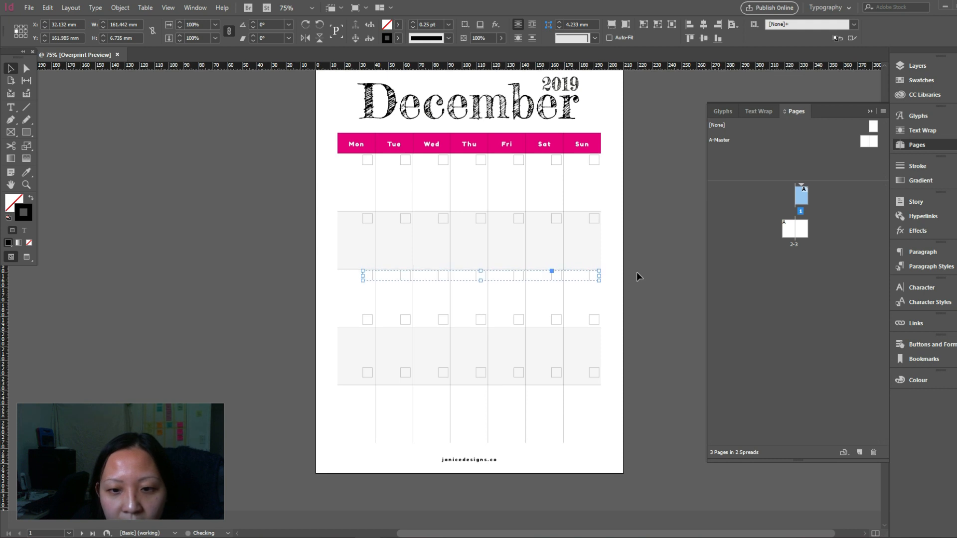
- Move the fourth row of date boxes down into the fourth week's cells, to a Y position of about 202 mm
{"action": "left_click", "coordinate": [598, 316]}
{"action": "key", "text": "shift+Down"}
{"action": "key", "text": "shift+Down"}
{"action": "key", "text": "shift+Down"}
{"action": "key", "text": "Down"}
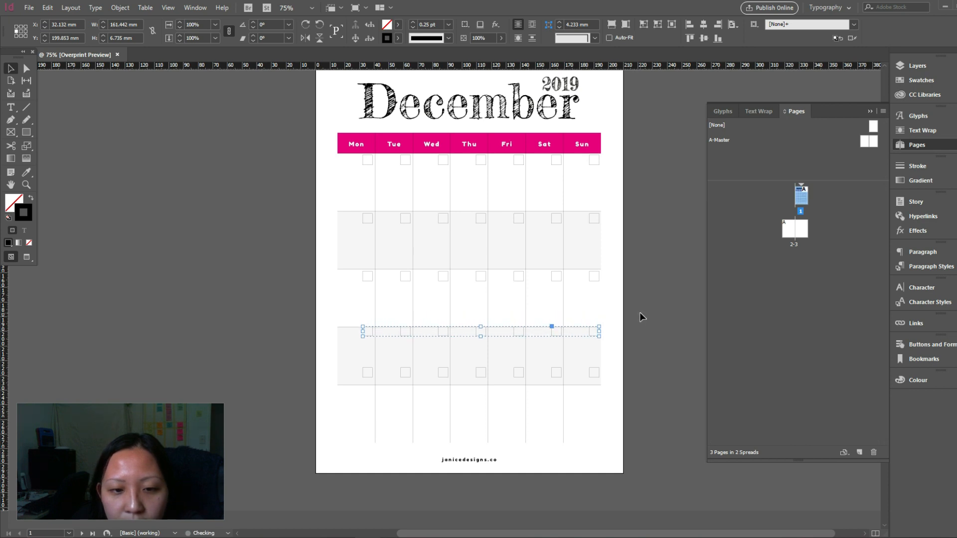
{"action": "key", "text": "shift+Down"}
{"action": "key", "text": "Down"}
{"action": "key", "text": "Down"}
{"action": "key", "text": "Down"}
{"action": "key", "text": "Down"}
{"action": "key", "text": "Down"}
{"action": "key", "text": "Up"}
{"action": "key", "text": "Up"}
{"action": "key", "text": "Up"}
{"action": "key", "text": "Up"}
{"action": "key", "text": "Up"}
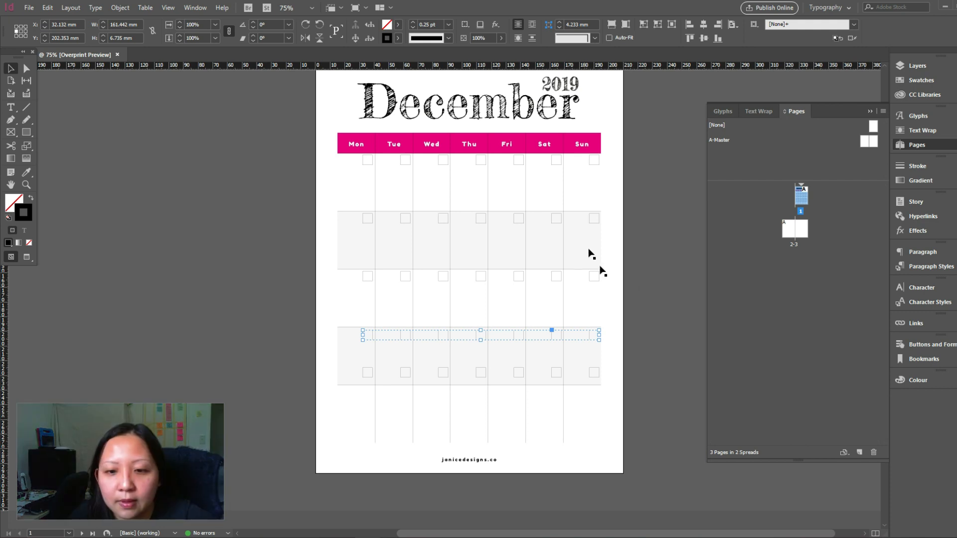
{"action": "key", "text": "Down"}
{"action": "key", "text": "Down"}
{"action": "key", "text": "Down"}
{"action": "key", "text": "Up"}
{"action": "key", "text": "Up"}
{"action": "key", "text": "Up"}
- Move the last row of date boxes down into the upper corners of the fifth week's cells
{"action": "left_click", "coordinate": [596, 376]}
{"action": "key", "text": "Down"}
{"action": "key", "text": "Down"}
{"action": "key", "text": "Down"}
{"action": "key", "text": "Down"}
{"action": "key", "text": "Down"}
{"action": "key", "text": "Down"}
{"action": "key", "text": "Down"}
{"action": "key", "text": "Down"}
{"action": "key", "text": "Down"}
{"action": "key", "text": "Down"}
{"action": "key", "text": "Down"}
{"action": "key", "text": "Down"}
{"action": "key", "text": "Down"}
{"action": "key", "text": "Down"}
{"action": "key", "text": "Down"}
{"action": "key", "text": "Down"}
{"action": "key", "text": "Down"}
{"action": "key", "text": "Down"}
{"action": "key", "text": "Down"}
{"action": "key", "text": "Down"}
{"action": "key", "text": "Down"}
{"action": "key", "text": "Down"}
{"action": "key", "text": "Down"}
{"action": "key", "text": "Down"}
{"action": "key", "text": "Down"}
{"action": "key", "text": "Down"}
{"action": "key", "text": "Down"}
{"action": "key", "text": "Down"}
{"action": "key", "text": "Down"}
{"action": "key", "text": "Down"}
{"action": "key", "text": "Down"}
{"action": "key", "text": "Down"}
{"action": "key", "text": "Down"}
{"action": "key", "text": "Down"}
{"action": "key", "text": "Down"}
{"action": "key", "text": "Down"}
{"action": "key", "text": "Down"}
{"action": "key", "text": "Down"}
{"action": "key", "text": "Down"}
{"action": "key", "text": "Down"}
{"action": "left_click", "coordinate": [672, 315]}
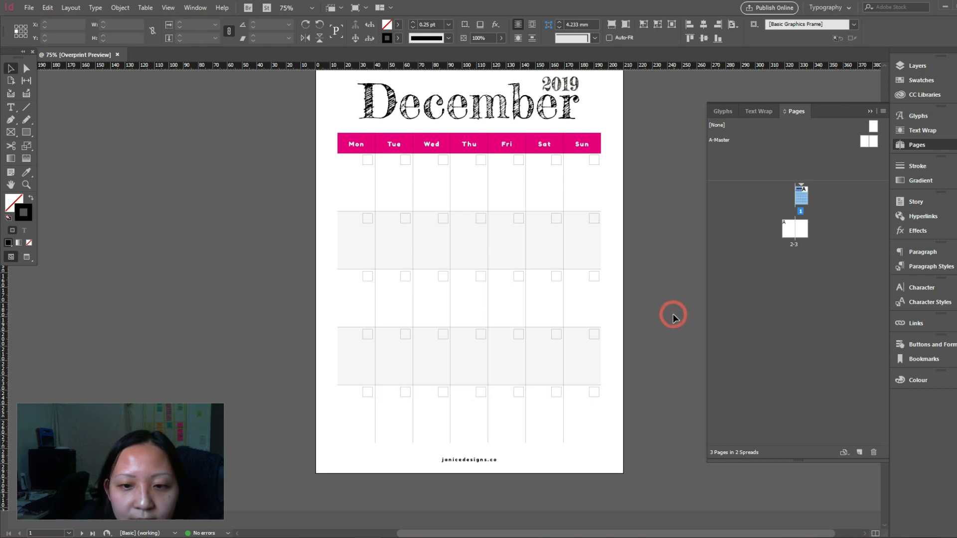
{"action": "scroll", "coordinate": [621, 215], "scroll_direction": "up", "scroll_amount": 2}
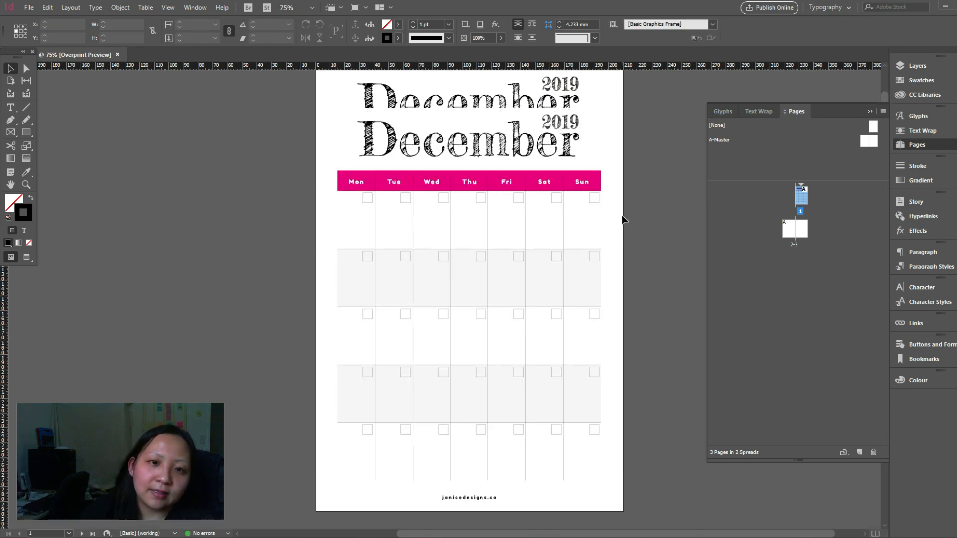
{"action": "left_click", "coordinate": [447, 201]}
{"action": "double_click", "coordinate": [448, 202]}
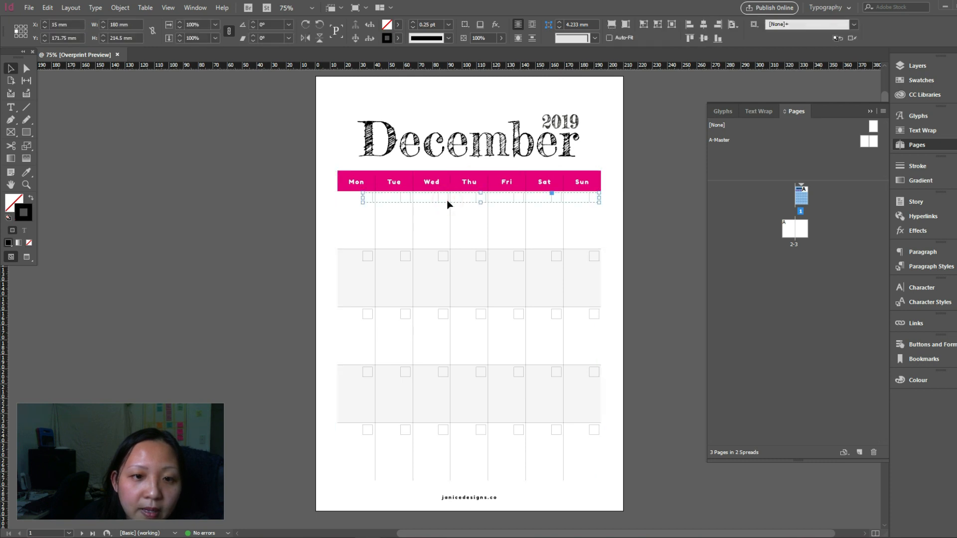
{"action": "left_click", "coordinate": [633, 217]}
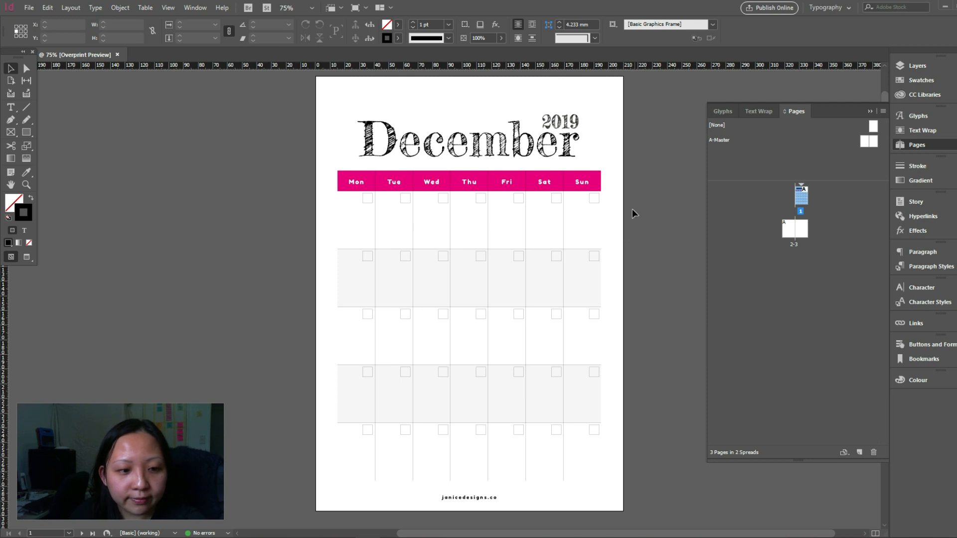
- Enlarge the grouped December 2019 title to 103%, about 154 mm wide, and move it up slightly above the calendar
{"action": "left_click_drag", "start_coordinate": [369, 87], "coordinate": [598, 161]}
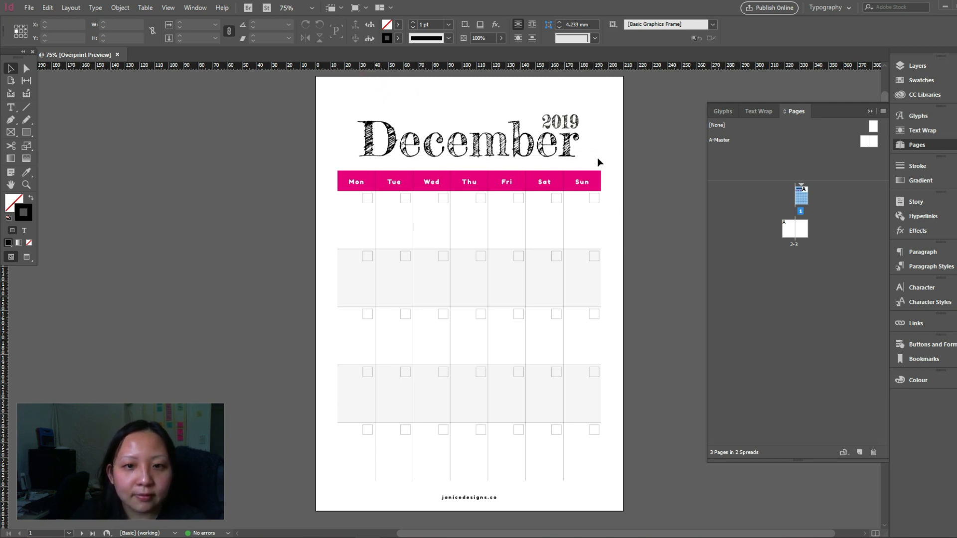
{"action": "mouse_move", "coordinate": [359, 108]}
{"action": "left_mouse_down"}
{"action": "mouse_move", "coordinate": [352, 98]}
{"action": "mouse_move", "coordinate": [363, 107]}
{"action": "left_mouse_up"}
{"action": "left_click", "coordinate": [568, 145]}
{"action": "left_click_drag", "start_coordinate": [568, 145], "coordinate": [569, 140]}
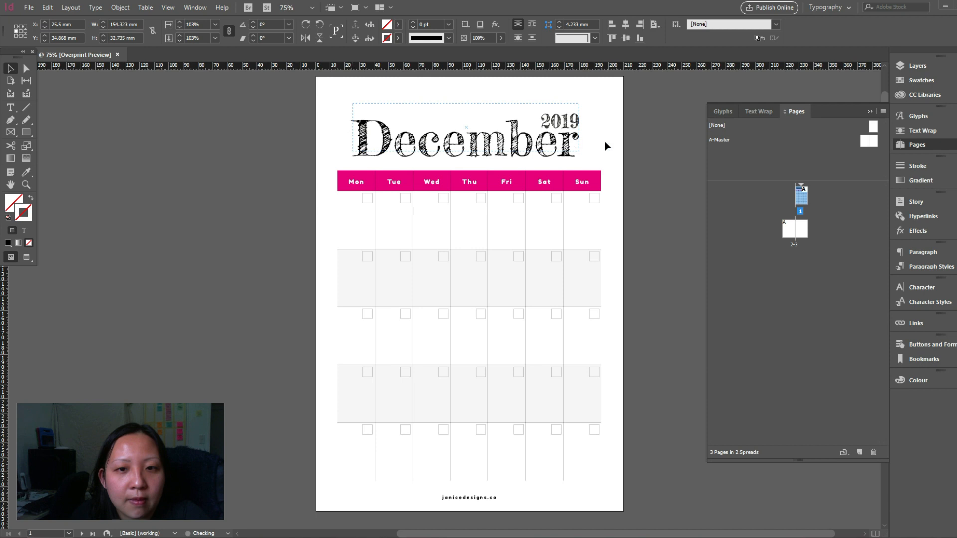
{"action": "left_click", "coordinate": [637, 145]}
- Scale the 2019 text frame within the title group to 40%, about 20.6 mm wide, and nudge it down and slightly left above December
{"action": "left_click", "coordinate": [574, 117]}
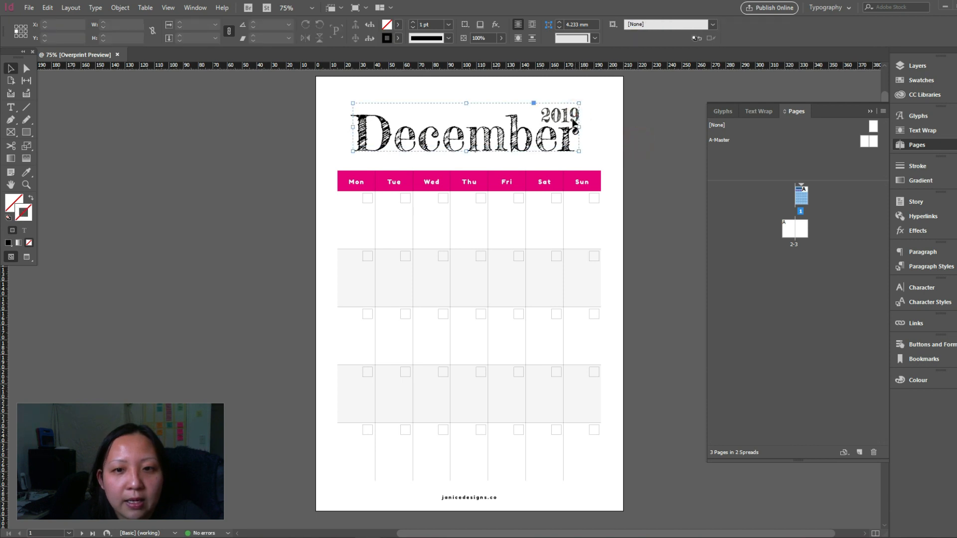
{"action": "double_click", "coordinate": [574, 120]}
{"action": "left_click_drag", "start_coordinate": [541, 114], "coordinate": [547, 113]}
{"action": "key", "text": "Down"}
{"action": "key", "text": "Down"}
{"action": "key", "text": "Down"}
{"action": "key", "text": "Down"}
{"action": "key", "text": "Down"}
{"action": "key", "text": "Down"}
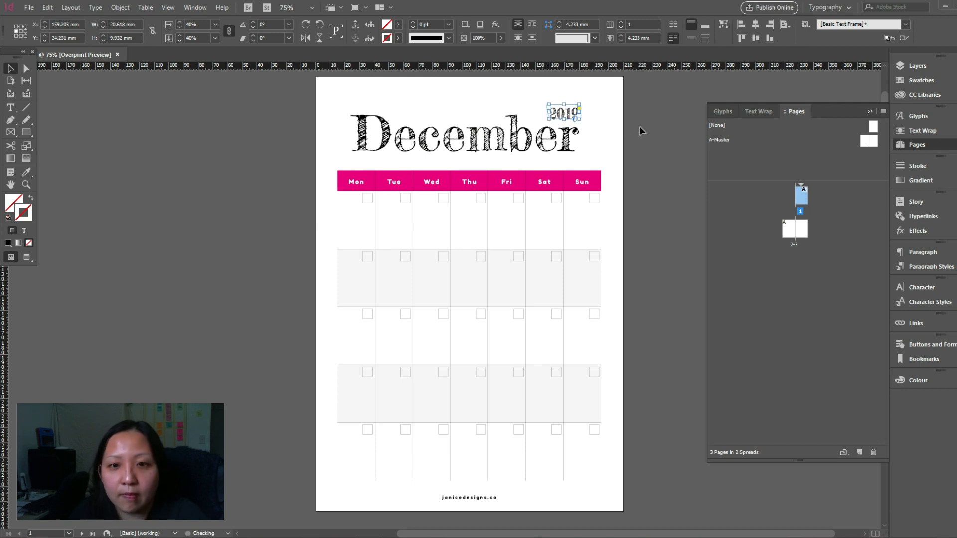
{"action": "key", "text": "Left"}
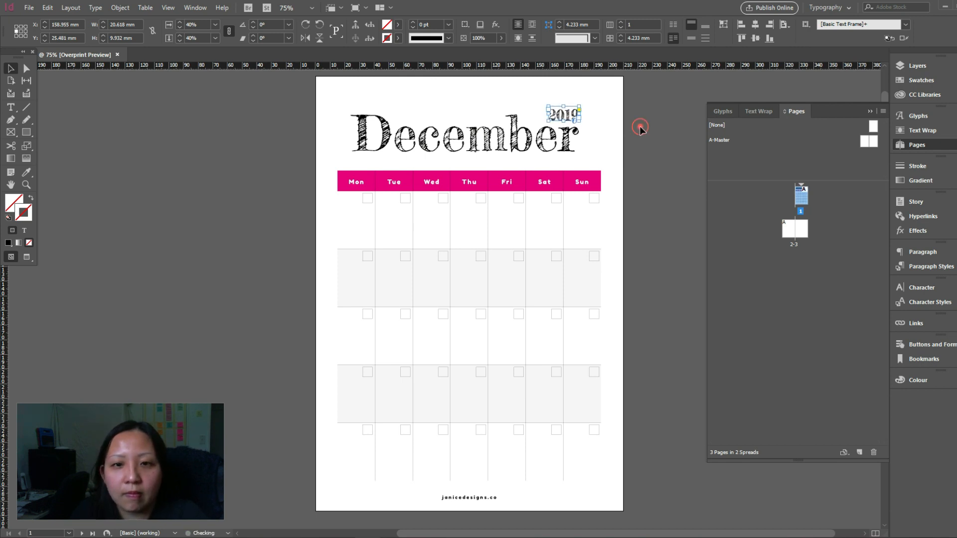
{"action": "left_click", "coordinate": [640, 127]}
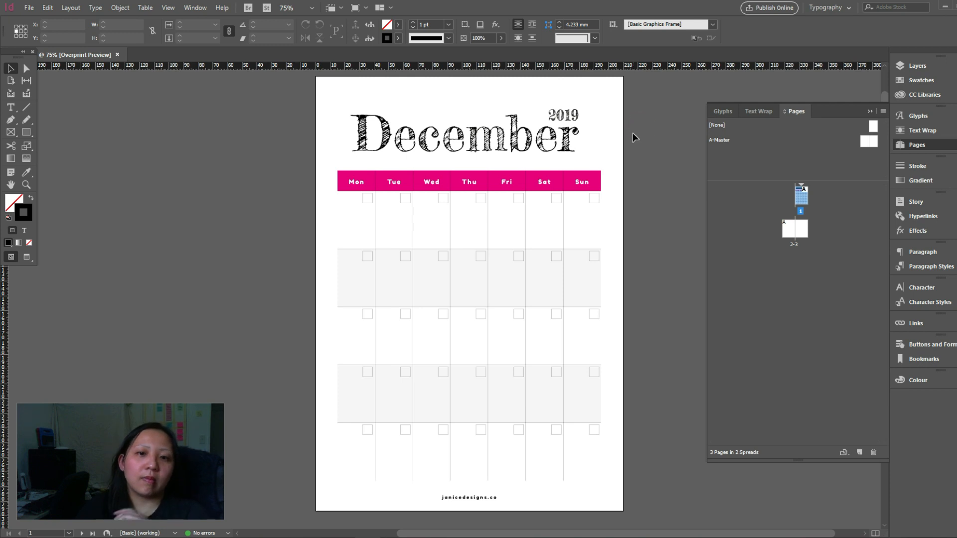
- Increase the tracking of the 2019 text in the title to 60
{"action": "left_click", "coordinate": [564, 114]}
{"action": "left_click", "coordinate": [564, 115]}
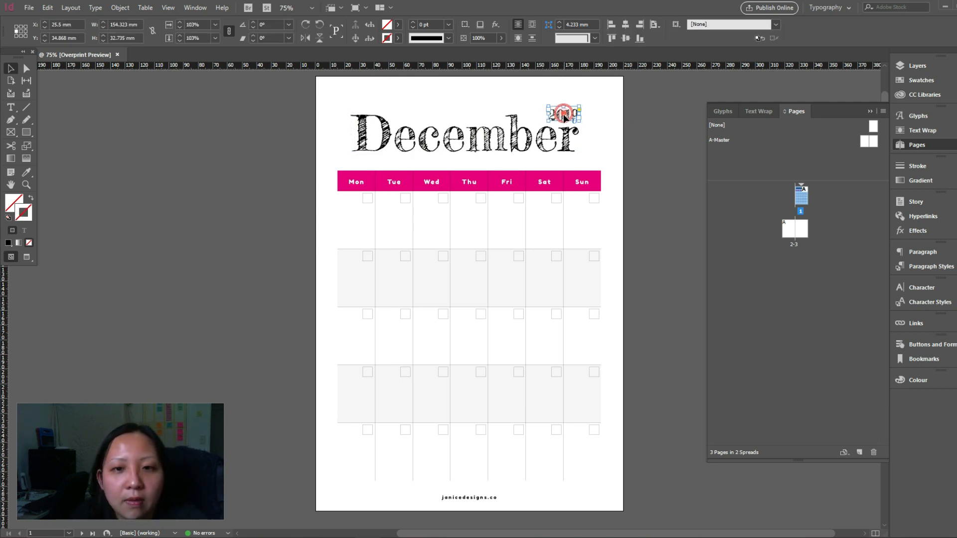
{"action": "double_click", "coordinate": [564, 114]}
{"action": "key", "text": "shift+Home"}
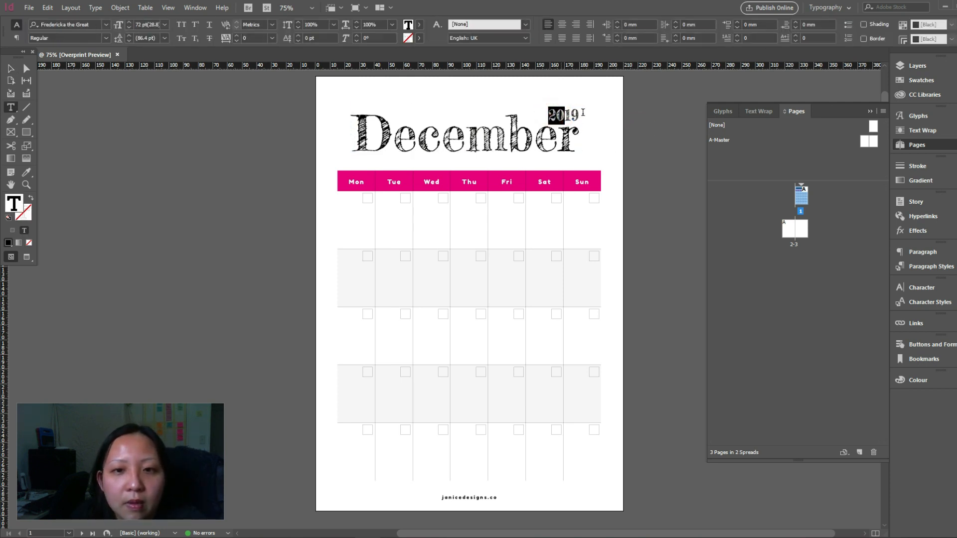
{"action": "key", "text": "ctrl+a"}
{"action": "key", "text": "BackSpace"}
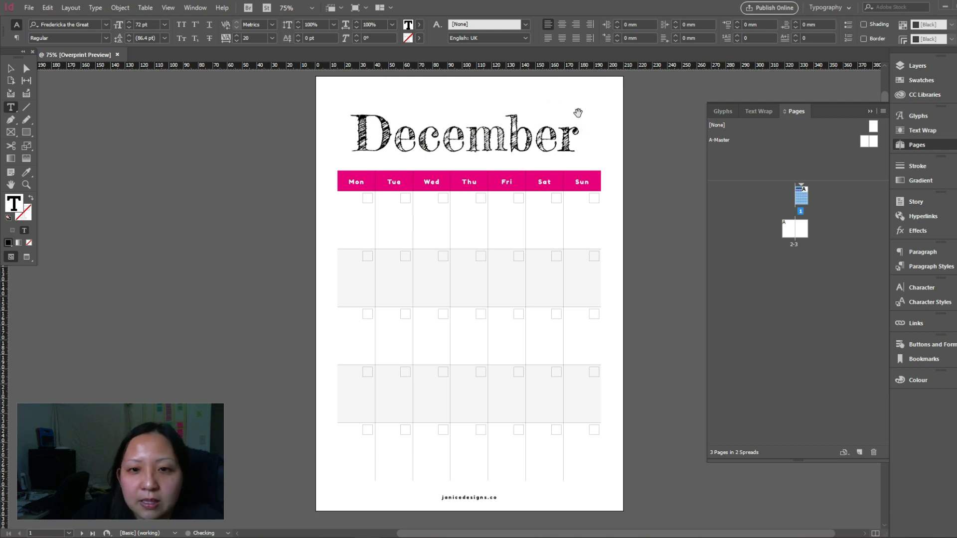
{"action": "key", "text": "Escape"}
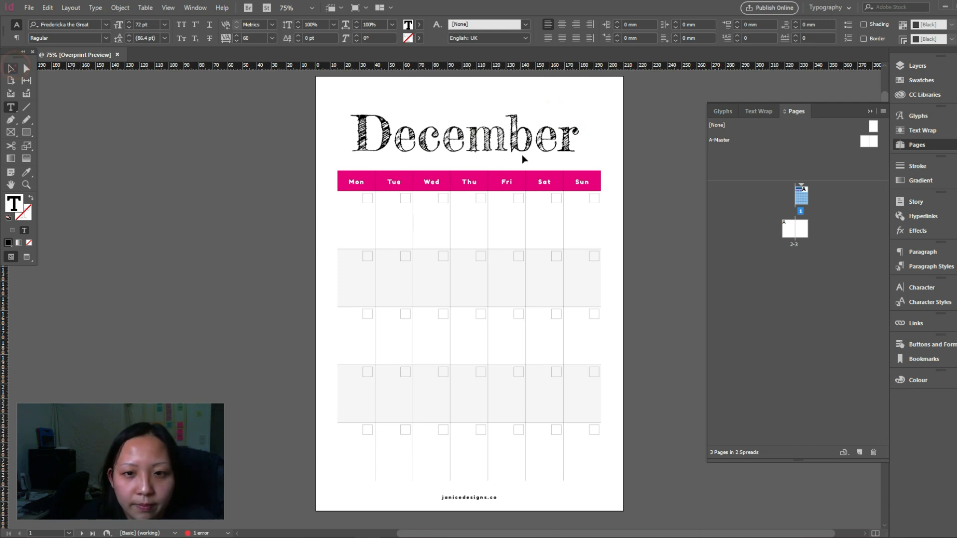
- Widen the overset 2019 text frame leftward to about 22.5 mm so the spaced-out year fits
{"action": "left_click", "coordinate": [573, 115]}
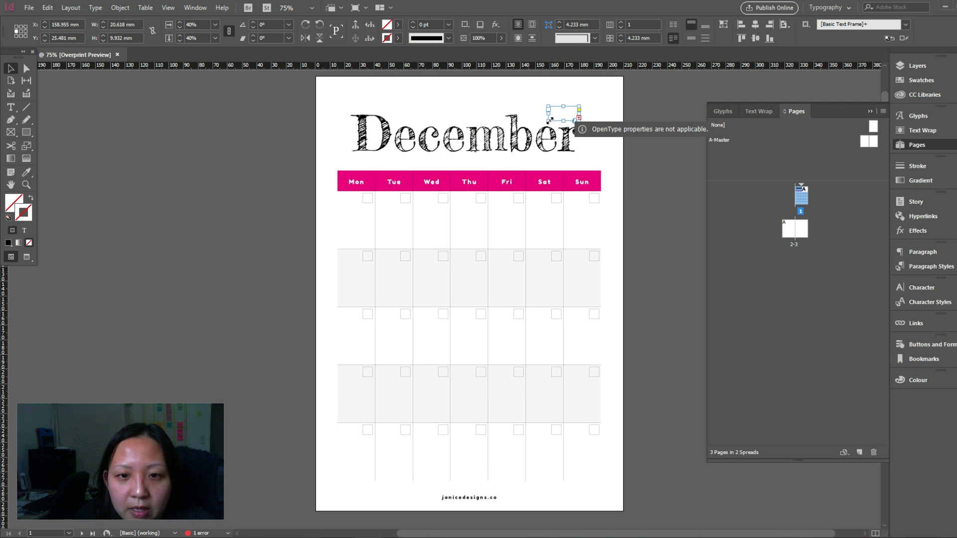
{"action": "key", "text": "ctrl+z"}
{"action": "key", "text": "ctrl+z"}
{"action": "key", "text": "ctrl+z"}
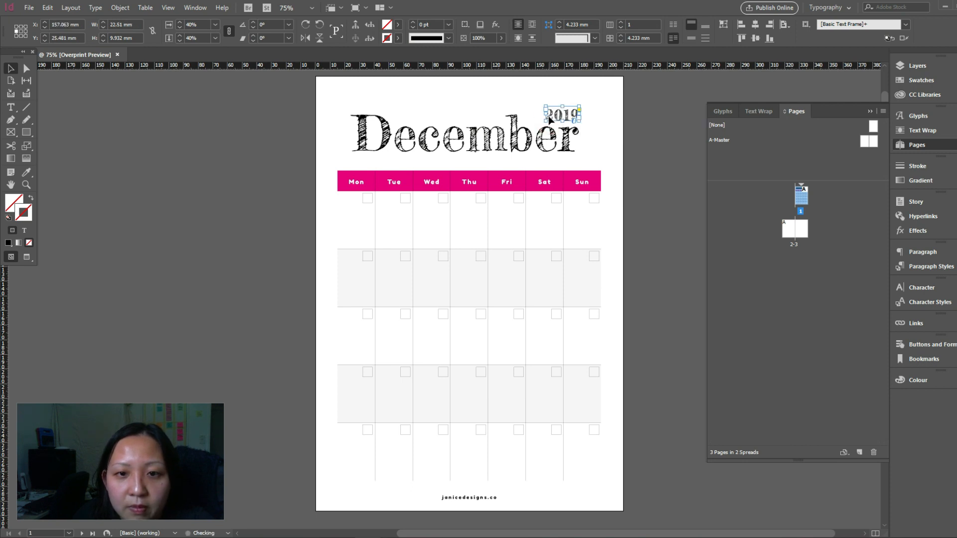
{"action": "left_click", "coordinate": [627, 113]}
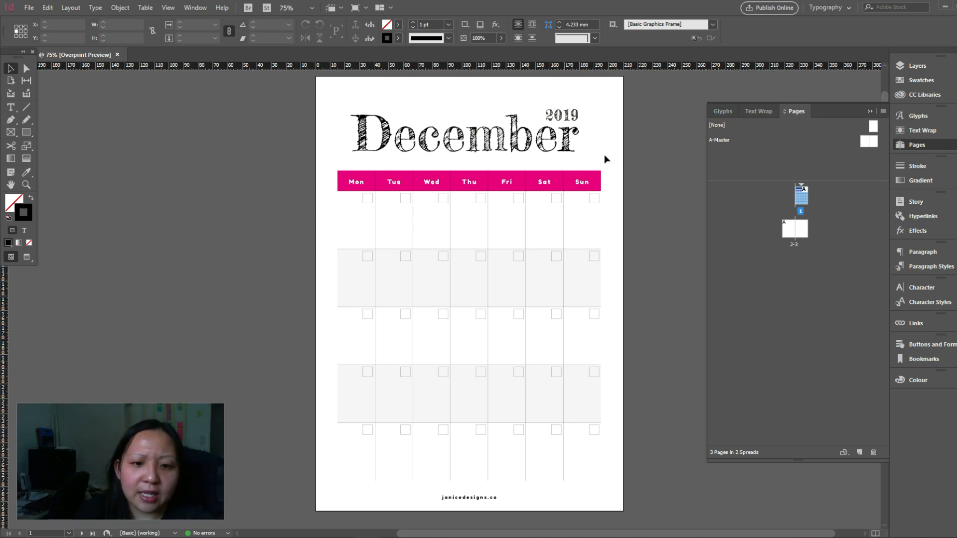
- Delete the blank spread with pages 2 and 3 from the document
{"action": "left_click", "coordinate": [534, 135]}
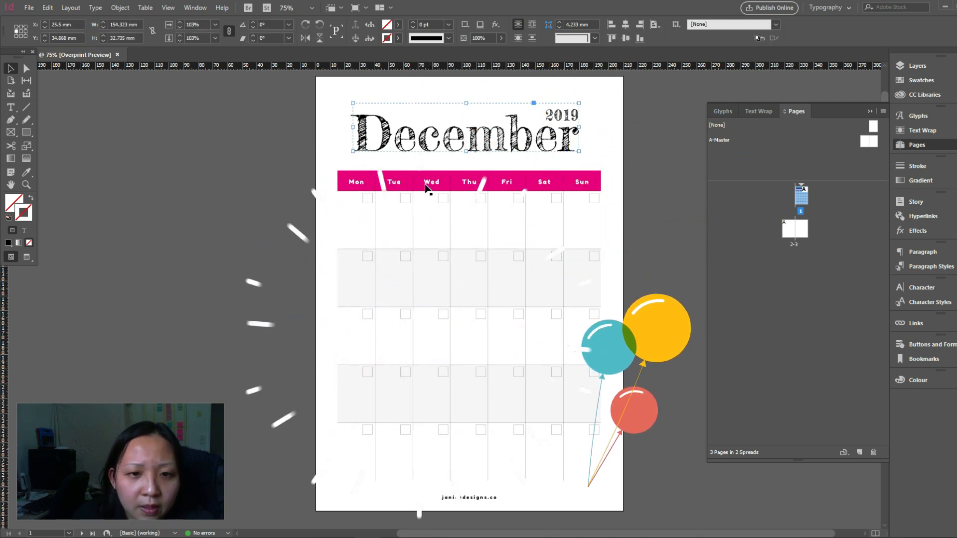
{"action": "scroll", "coordinate": [628, 151], "scroll_direction": "down", "scroll_amount": 3}
{"action": "left_click", "coordinate": [788, 229]}
{"action": "left_click", "coordinate": [807, 231]}
{"action": "left_click", "coordinate": [789, 230]}
{"action": "left_click", "coordinate": [873, 452]}
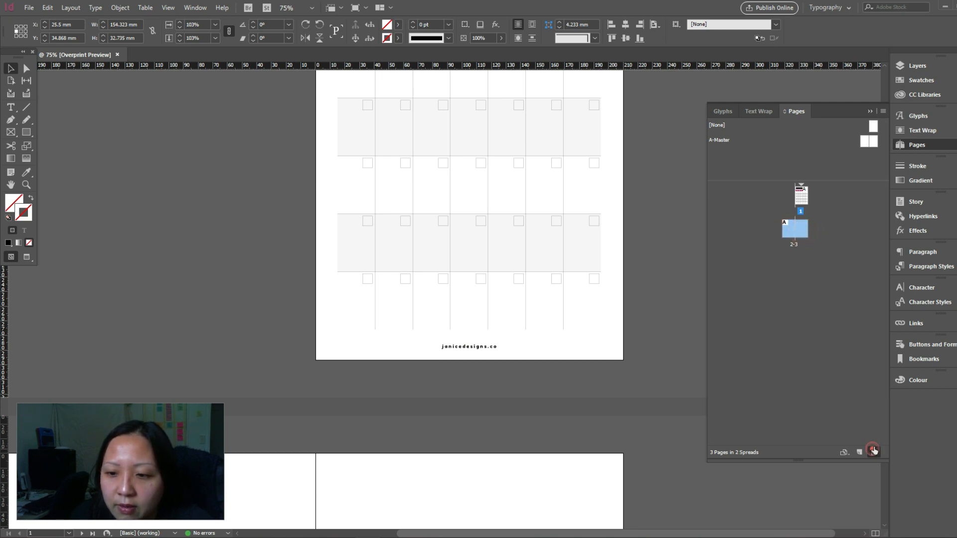
{"action": "left_click", "coordinate": [767, 304]}
{"action": "scroll", "coordinate": [571, 301], "scroll_direction": "up", "scroll_amount": 3}
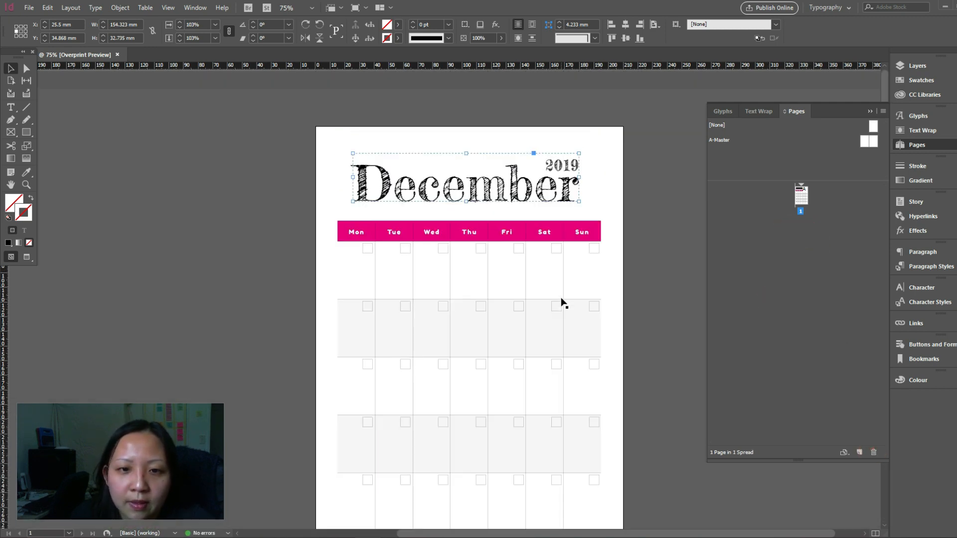
{"action": "left_click", "coordinate": [616, 246]}
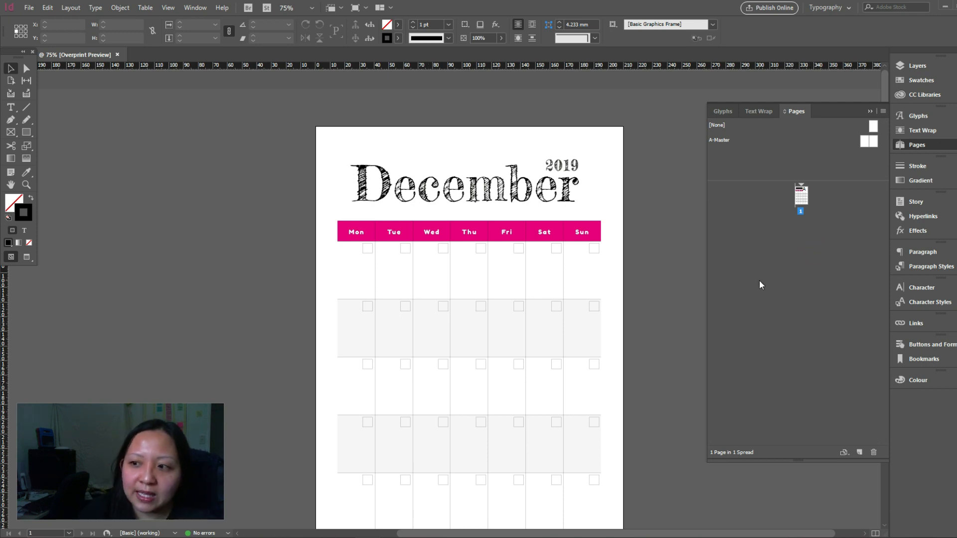
{"action": "scroll", "coordinate": [586, 302], "scroll_direction": "down", "scroll_amount": 1}
{"action": "scroll", "coordinate": [586, 302], "scroll_direction": "up", "scroll_amount": 1}
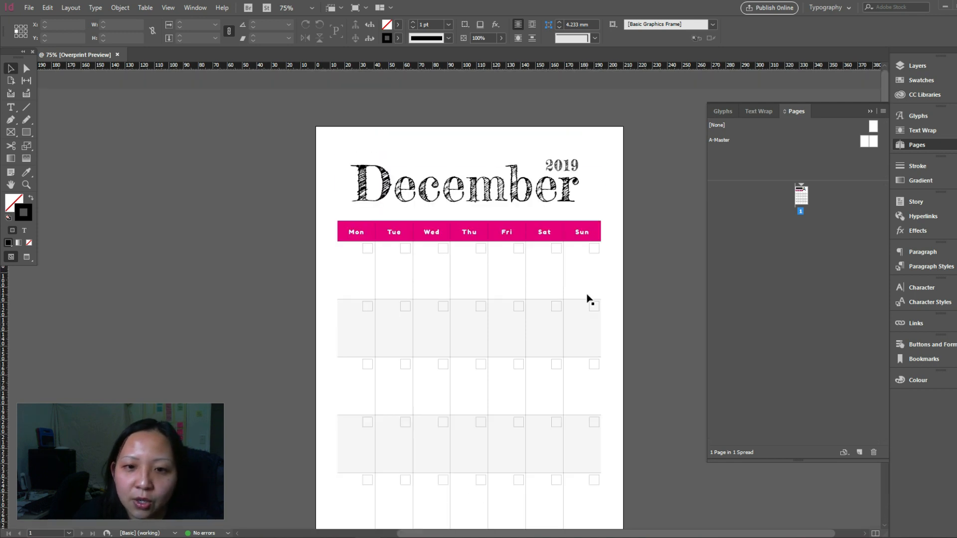
{"action": "left_click", "coordinate": [566, 184]}
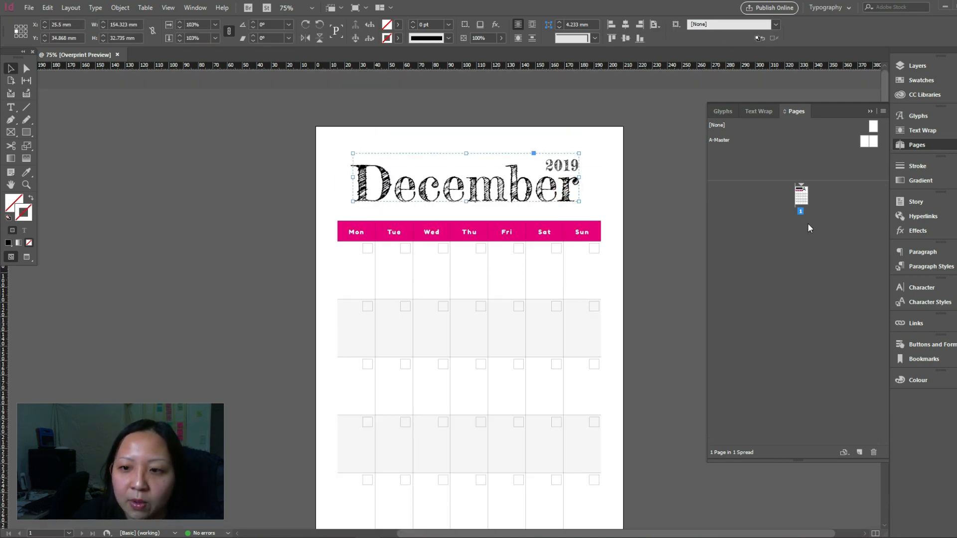
- Duplicate calendar page 1 as a second page
{"action": "left_click", "coordinate": [801, 199]}
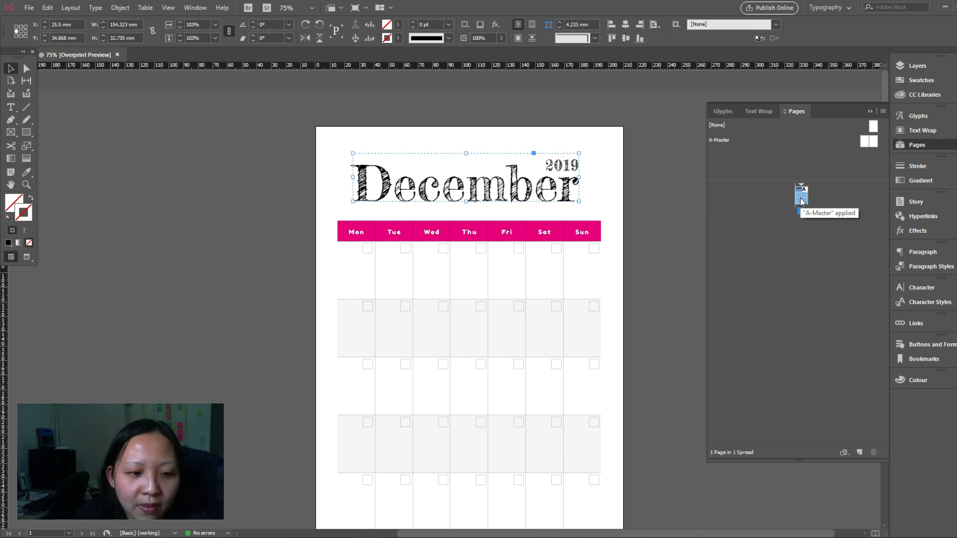
{"action": "left_click_drag", "start_coordinate": [801, 200], "coordinate": [860, 451]}
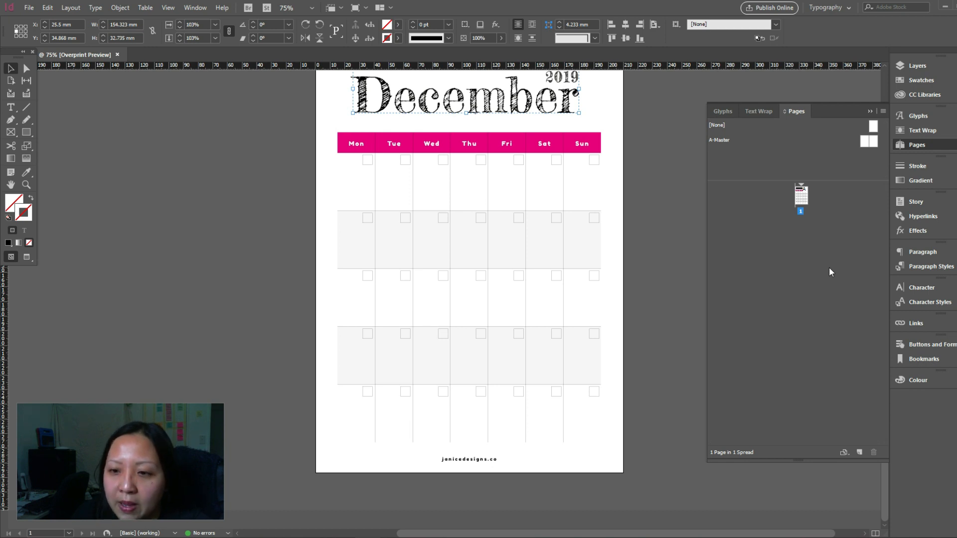
{"action": "left_click", "coordinate": [802, 201]}
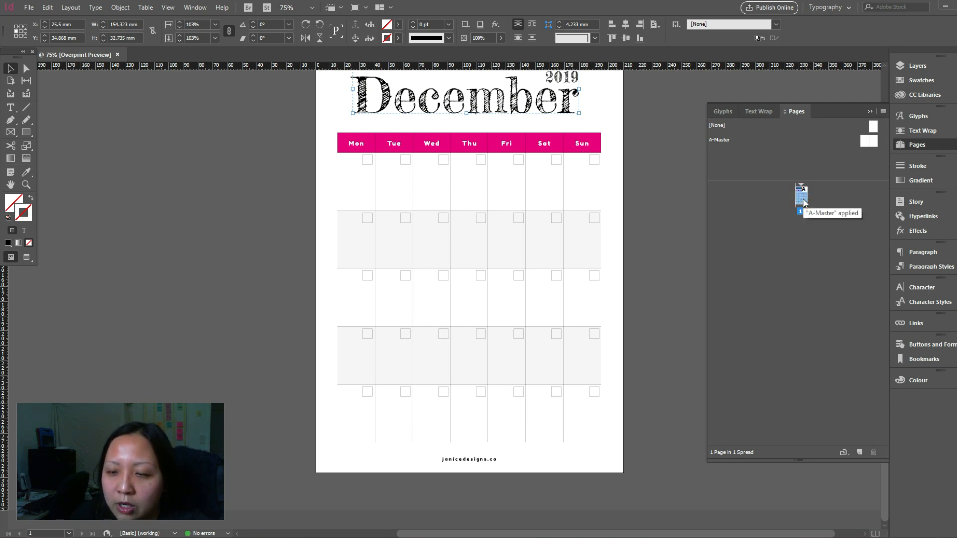
{"action": "left_click_drag", "start_coordinate": [802, 201], "coordinate": [860, 451]}
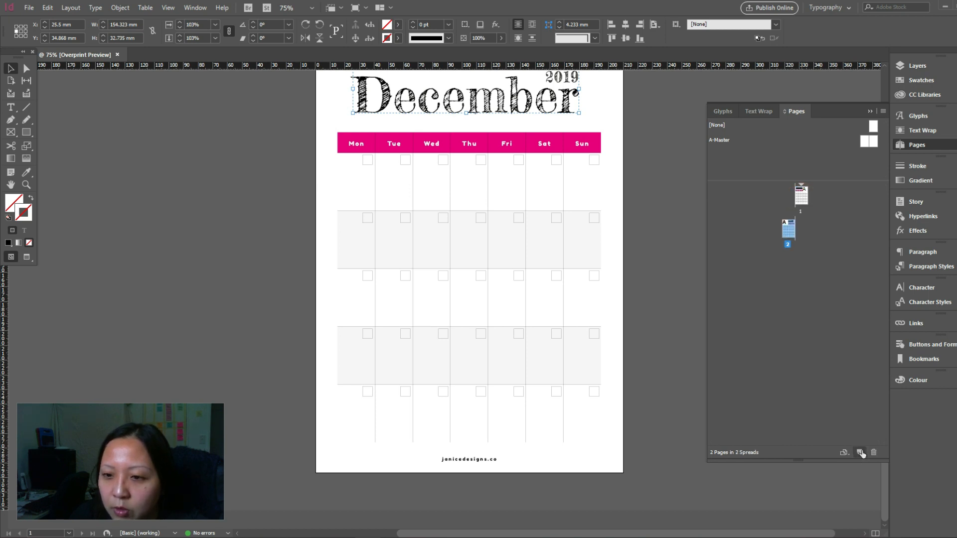
- Duplicate the page 2 spread once, and duplicate the resulting two-page spread twice to build a seven-page calendar
{"action": "right_click", "coordinate": [789, 232]}
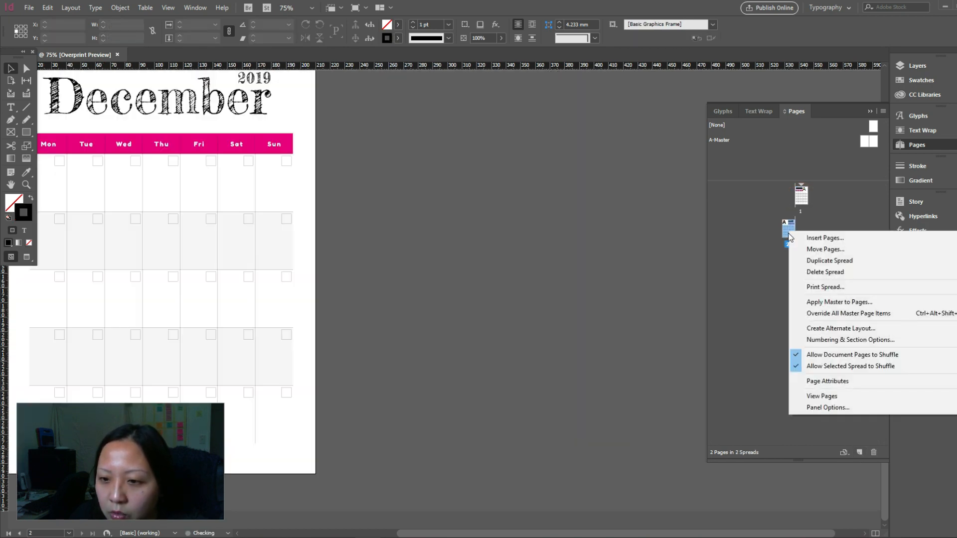
{"action": "left_click", "coordinate": [823, 260]}
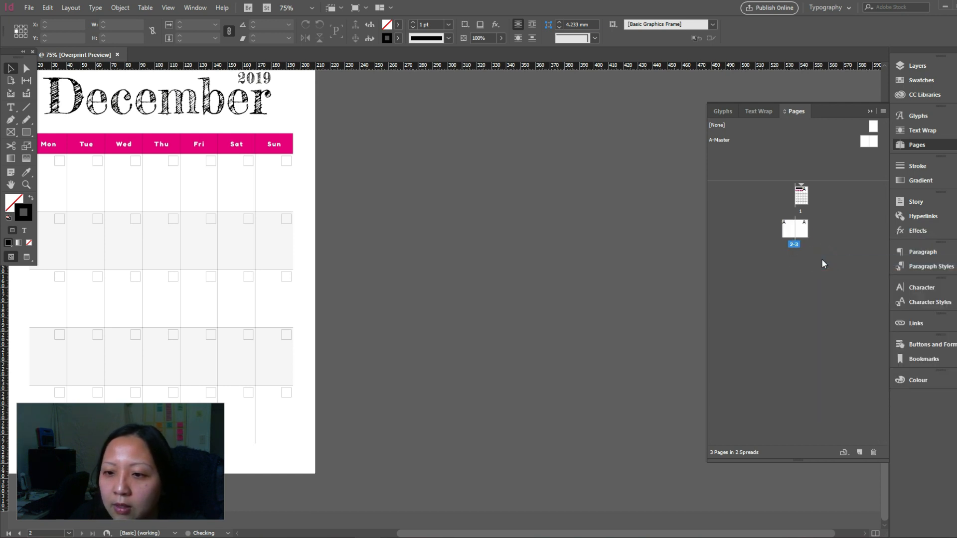
{"action": "right_click", "coordinate": [798, 233]}
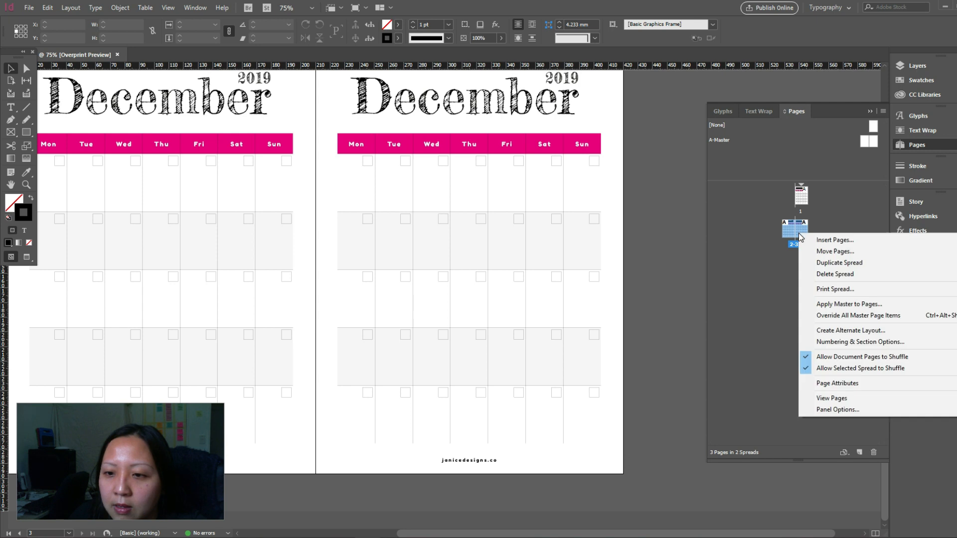
{"action": "left_click", "coordinate": [821, 262]}
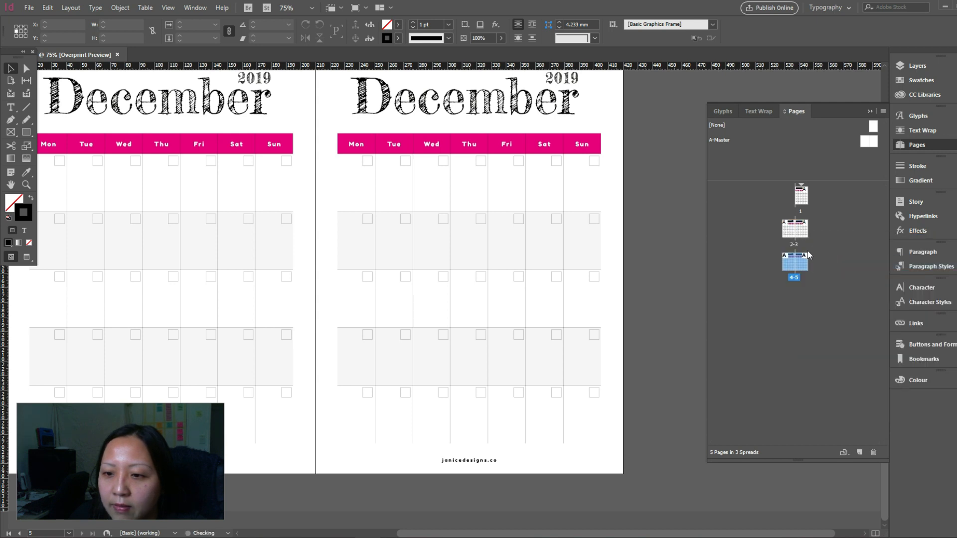
{"action": "right_click", "coordinate": [802, 257]}
{"action": "left_click", "coordinate": [834, 287]}
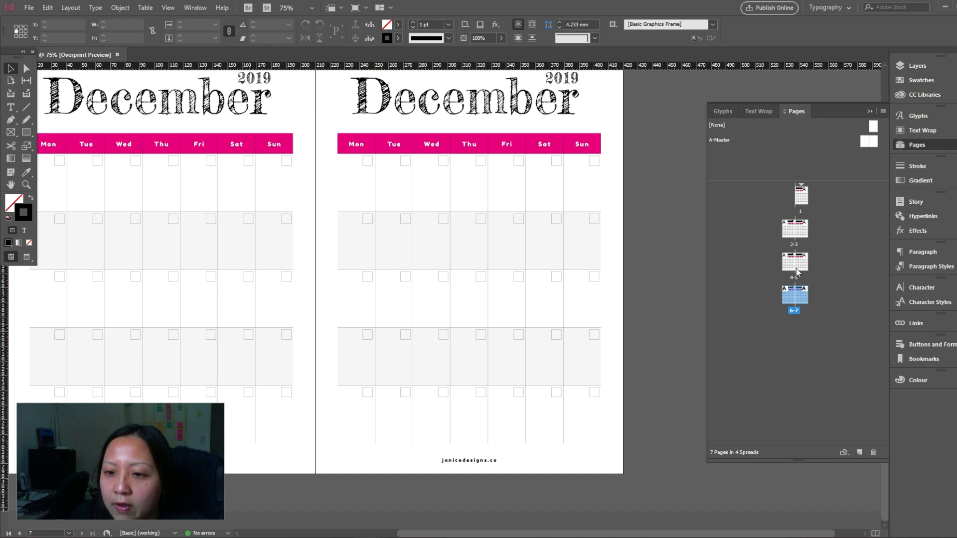
{"action": "left_click", "coordinate": [821, 346]}
- Replace the month name in the title on page 1 with January
{"action": "scroll", "coordinate": [609, 345], "scroll_direction": "up", "scroll_amount": 10}
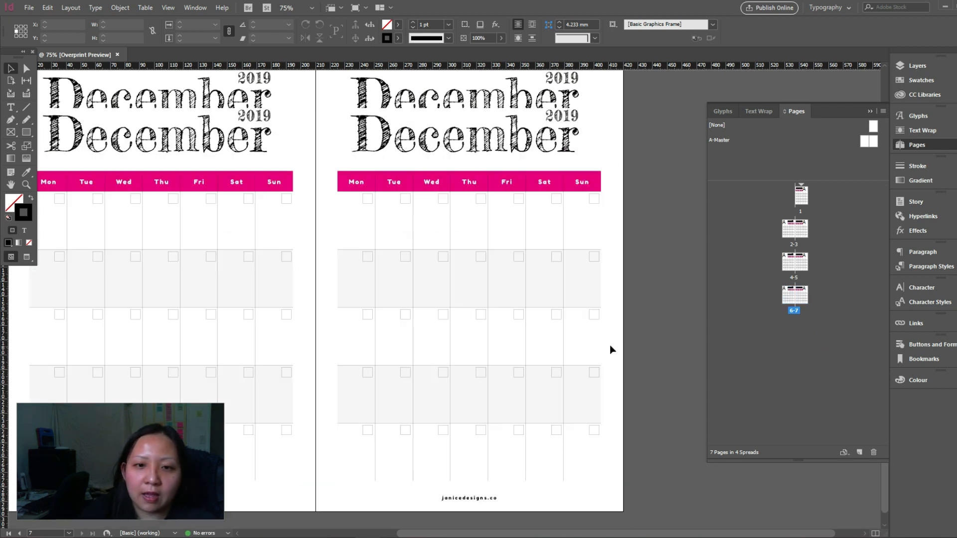
{"action": "scroll", "coordinate": [609, 345], "scroll_direction": "up", "scroll_amount": 10}
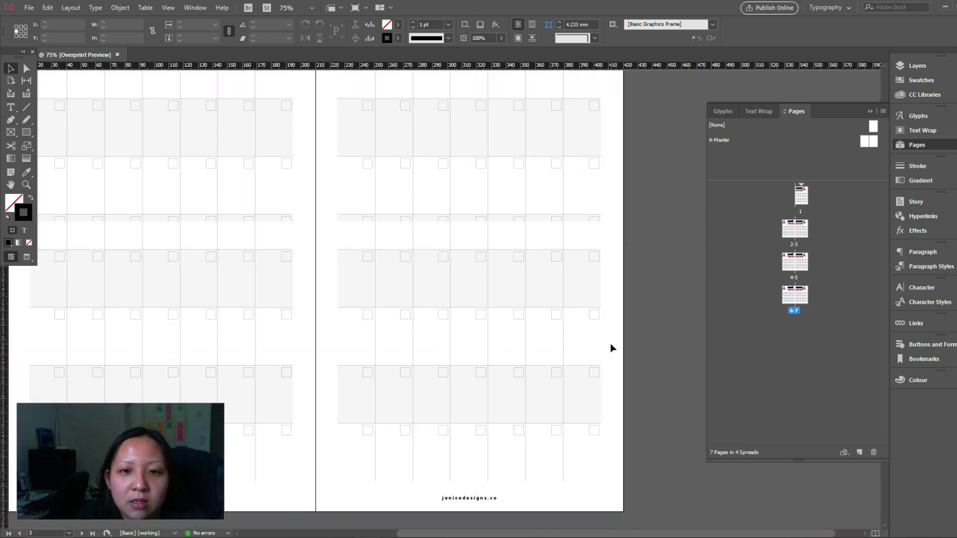
{"action": "scroll", "coordinate": [545, 215], "scroll_direction": "up", "scroll_amount": 10}
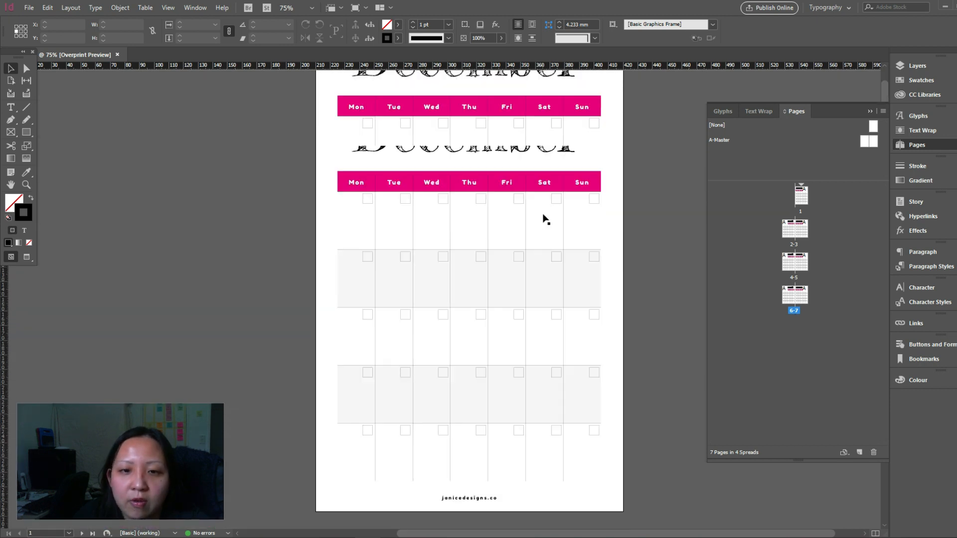
{"action": "left_click", "coordinate": [804, 199]}
{"action": "left_click", "coordinate": [523, 188]}
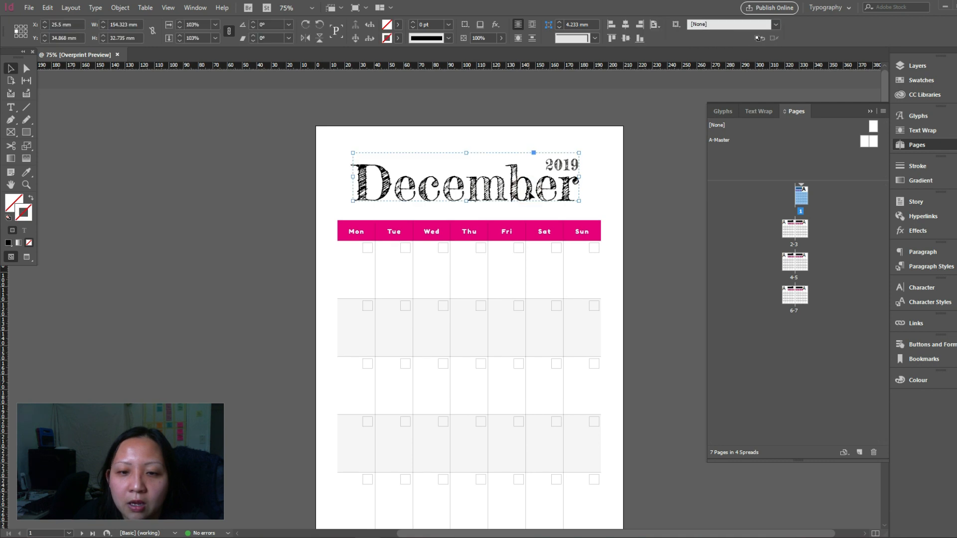
{"action": "left_click", "coordinate": [580, 191]}
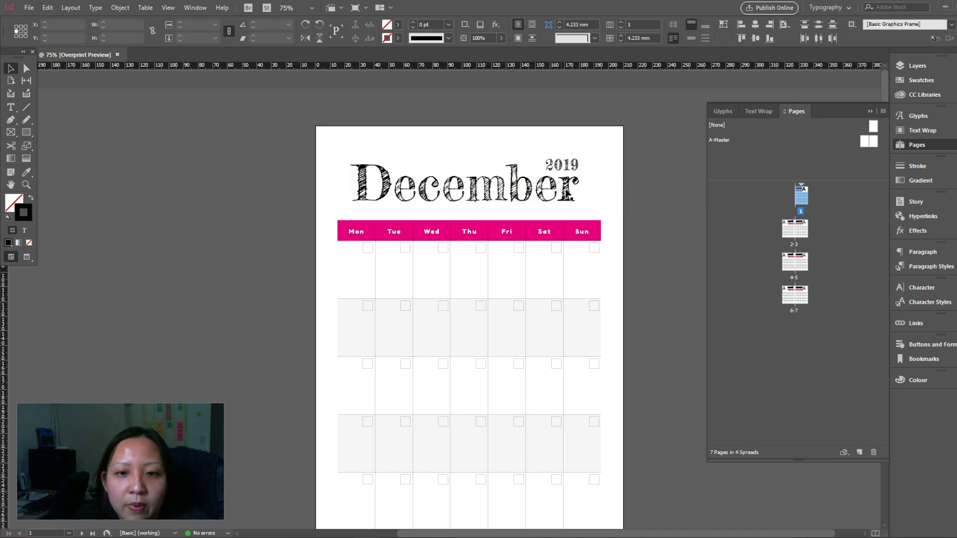
{"action": "double_click", "coordinate": [576, 191]}
{"action": "left_click_drag", "start_coordinate": [576, 190], "coordinate": [345, 177]}
{"action": "type", "text": "January"}
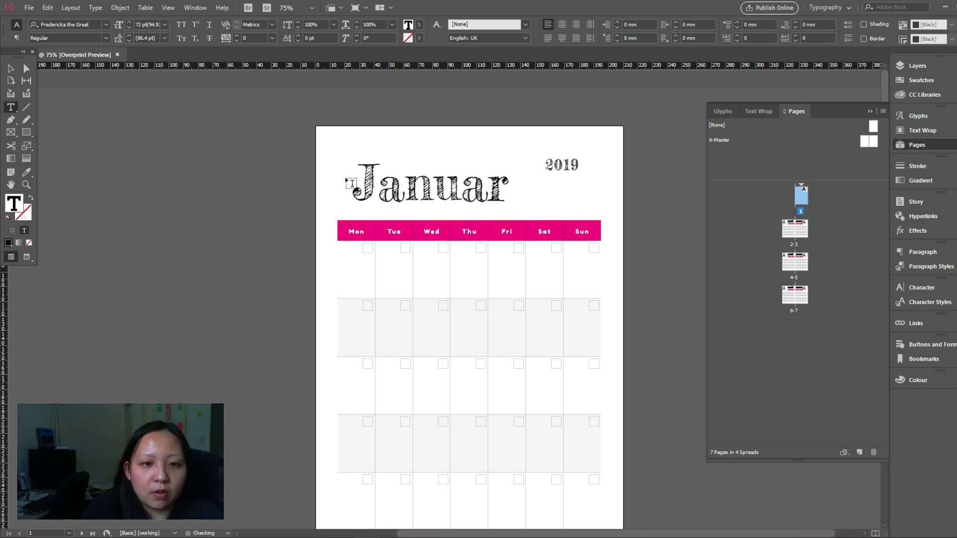
- Fit the January text frame to its text, about 120 mm wide, and centre it horizontally on the page
{"action": "left_click", "coordinate": [13, 70]}
{"action": "left_click", "coordinate": [521, 197]}
{"action": "double_click", "coordinate": [579, 176]}
{"action": "left_click", "coordinate": [756, 24]}
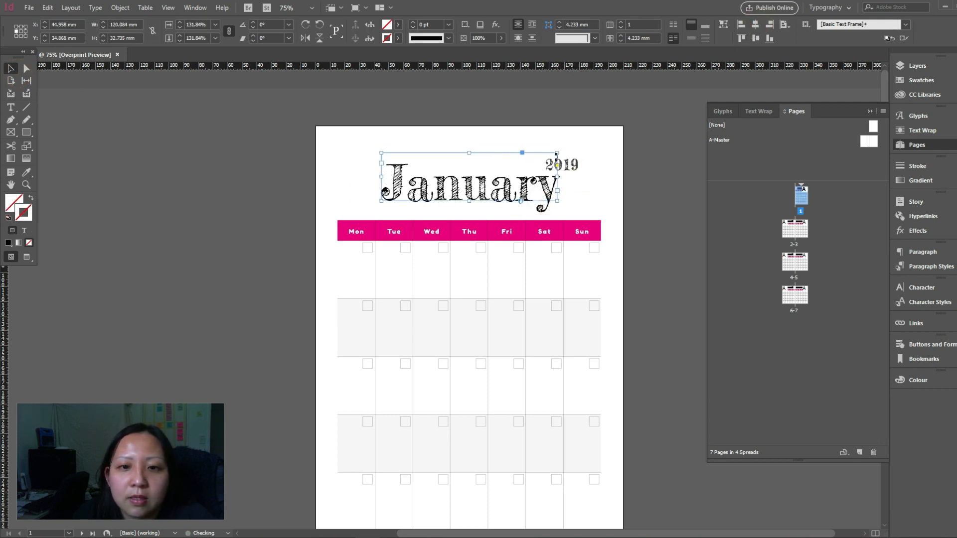
- Align the right edges of the January and 2019 text frames on page 1
{"action": "left_click", "coordinate": [561, 164]}
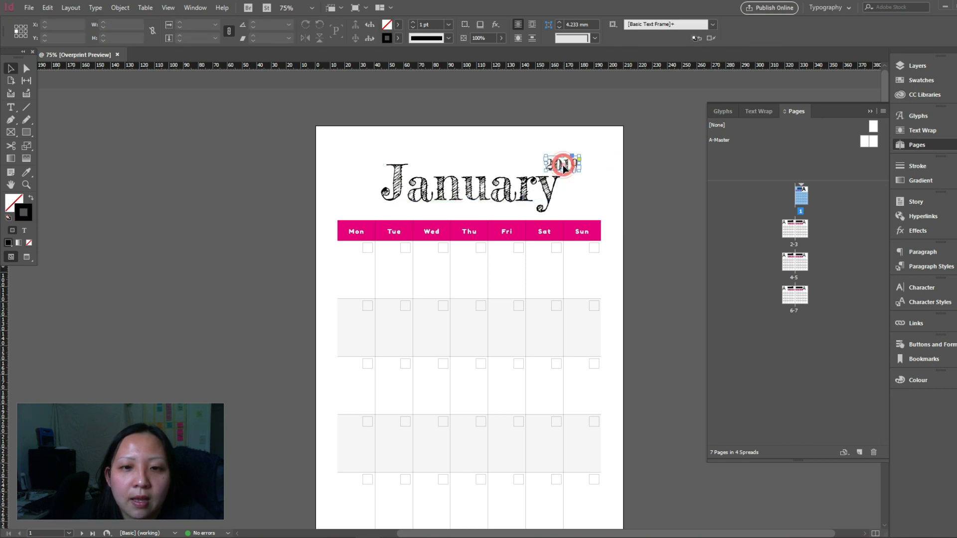
{"action": "left_click", "coordinate": [557, 186], "text": "shift"}
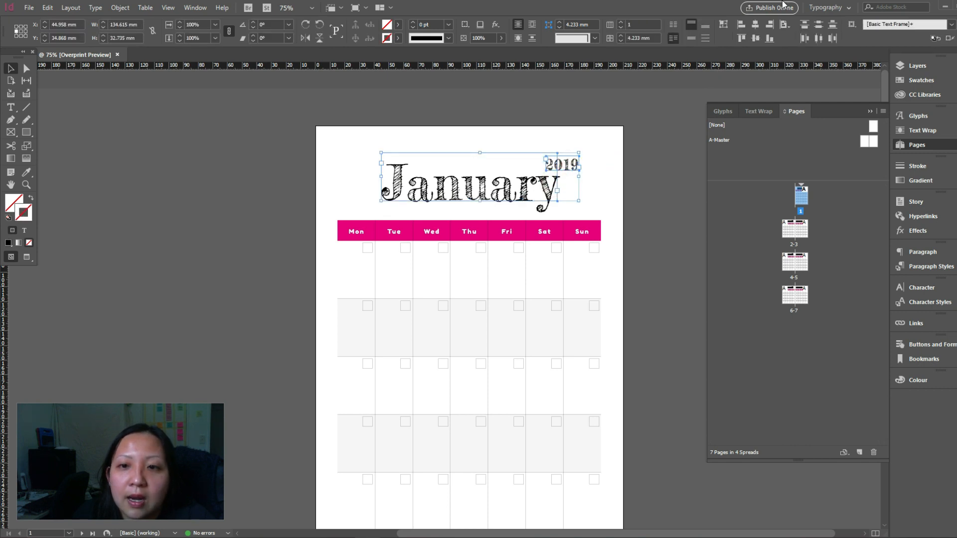
{"action": "left_click", "coordinate": [789, 27]}
{"action": "left_click", "coordinate": [828, 24]}
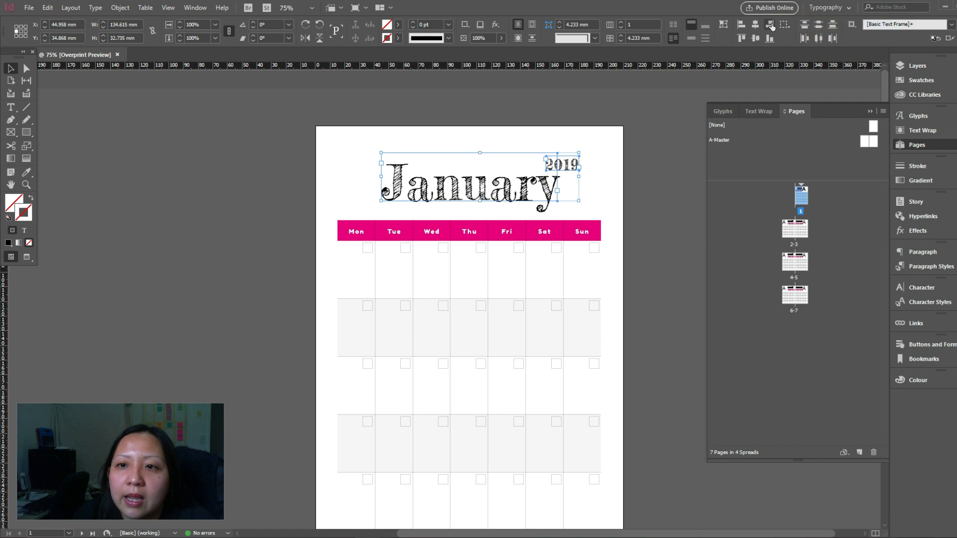
{"action": "left_click", "coordinate": [770, 24]}
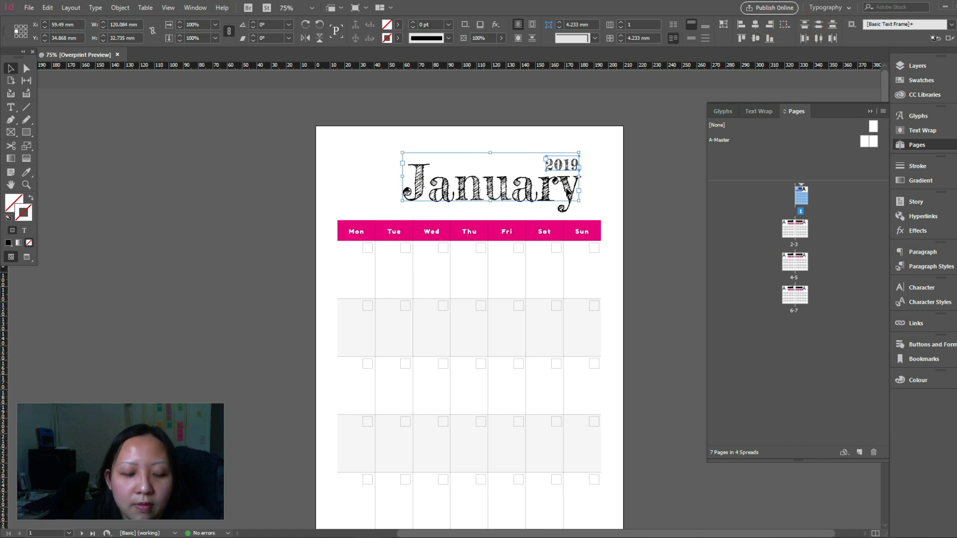
- Group the January and 2019 frames and centre the group horizontally on the page
{"action": "left_click", "coordinate": [654, 25]}
{"action": "left_click", "coordinate": [713, 48]}
{"action": "left_click", "coordinate": [625, 24]}
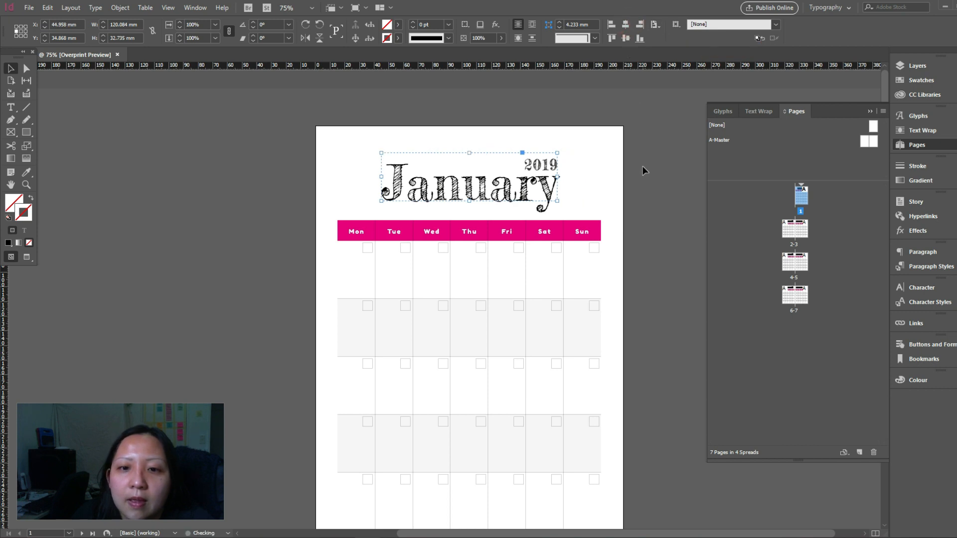
{"action": "left_click", "coordinate": [641, 167]}
{"action": "scroll", "coordinate": [661, 187], "scroll_direction": "down", "scroll_amount": 2}
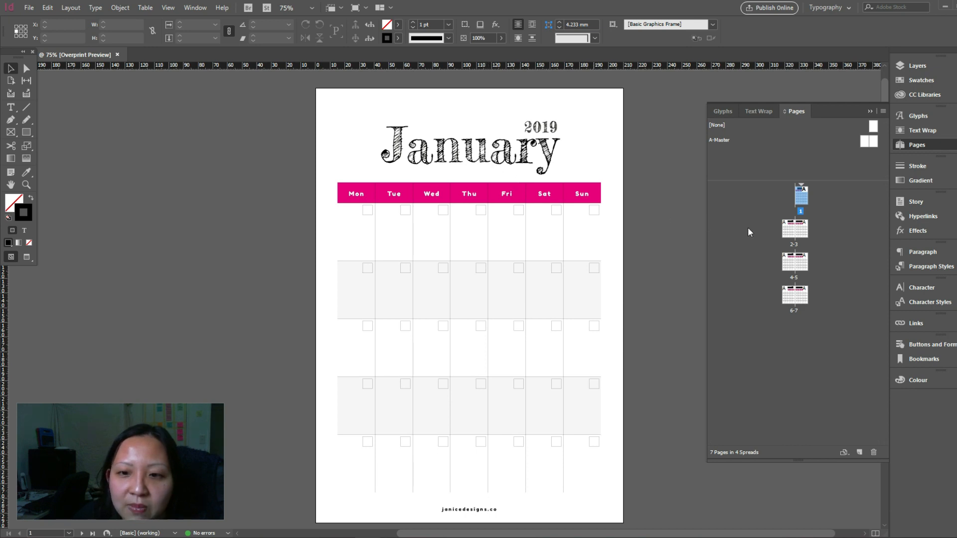
- Delete pages 3 to 7, keeping only pages 1 and 2 of the document
{"action": "double_click", "coordinate": [793, 229]}
{"action": "left_click", "coordinate": [536, 153]}
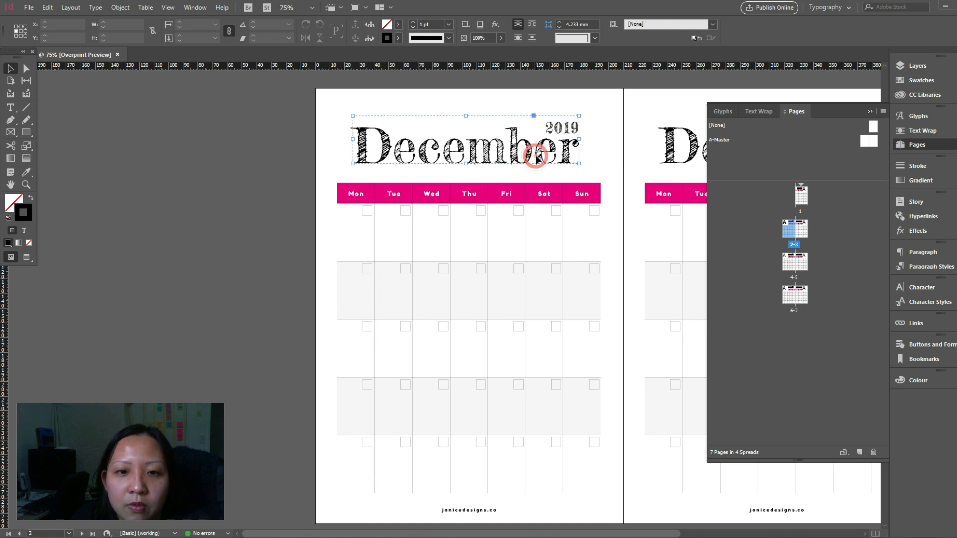
{"action": "left_click", "coordinate": [801, 228]}
{"action": "left_click", "coordinate": [797, 294], "text": "shift"}
{"action": "left_click", "coordinate": [874, 450]}
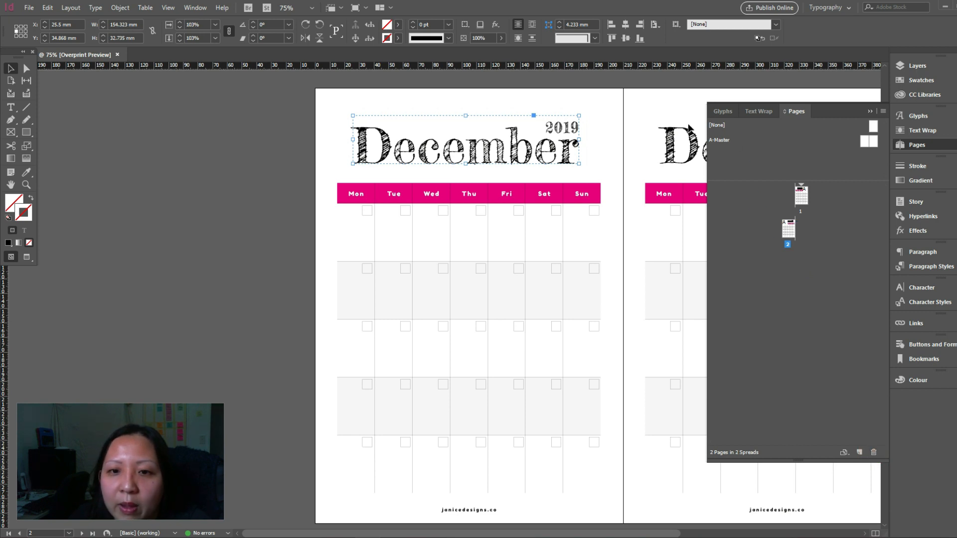
- Replace the month name in the title on page 2 with February
{"action": "right_click", "coordinate": [569, 152]}
{"action": "left_click", "coordinate": [650, 114]}
{"action": "left_click", "coordinate": [567, 149]}
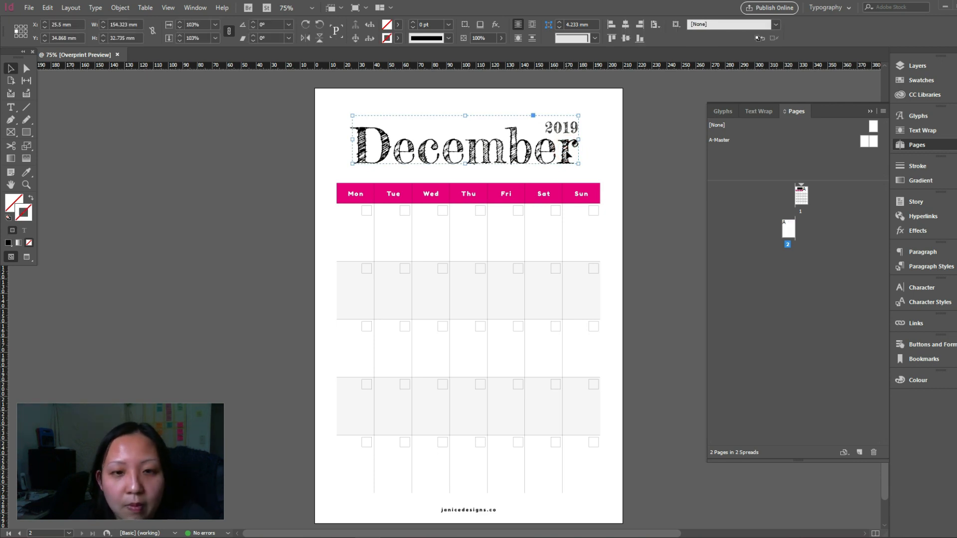
{"action": "left_click", "coordinate": [640, 155]}
{"action": "double_click", "coordinate": [567, 158]}
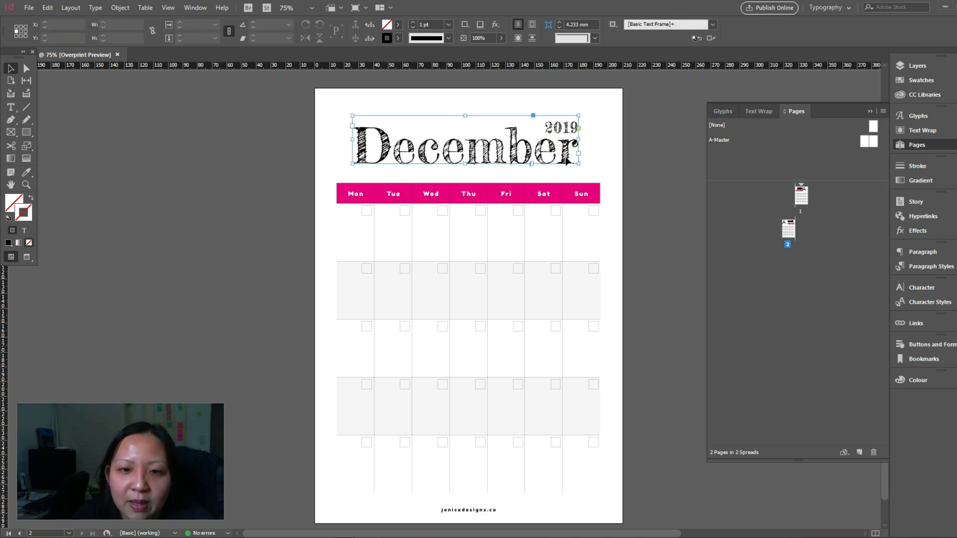
{"action": "double_click", "coordinate": [565, 158]}
{"action": "left_click_drag", "start_coordinate": [357, 146], "coordinate": [614, 151]}
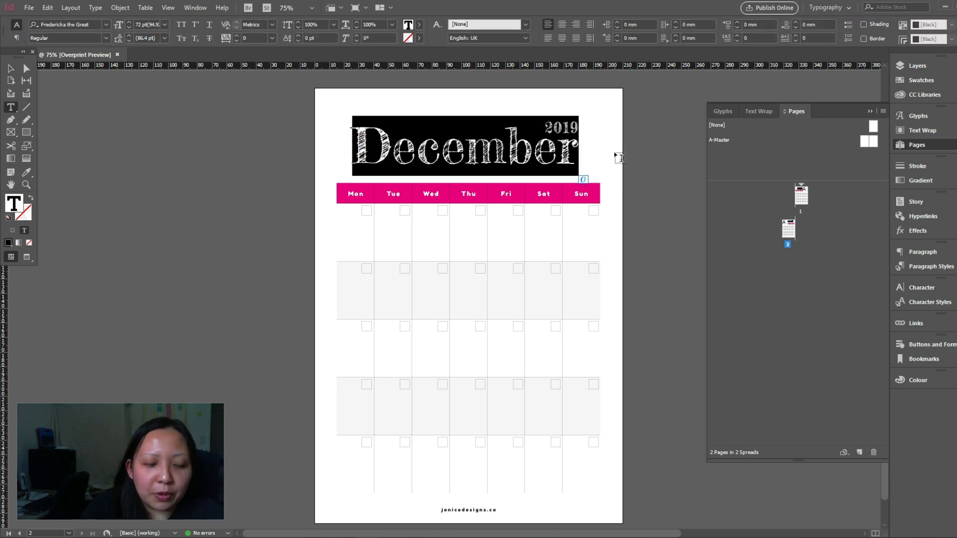
{"action": "type", "text": "February"}
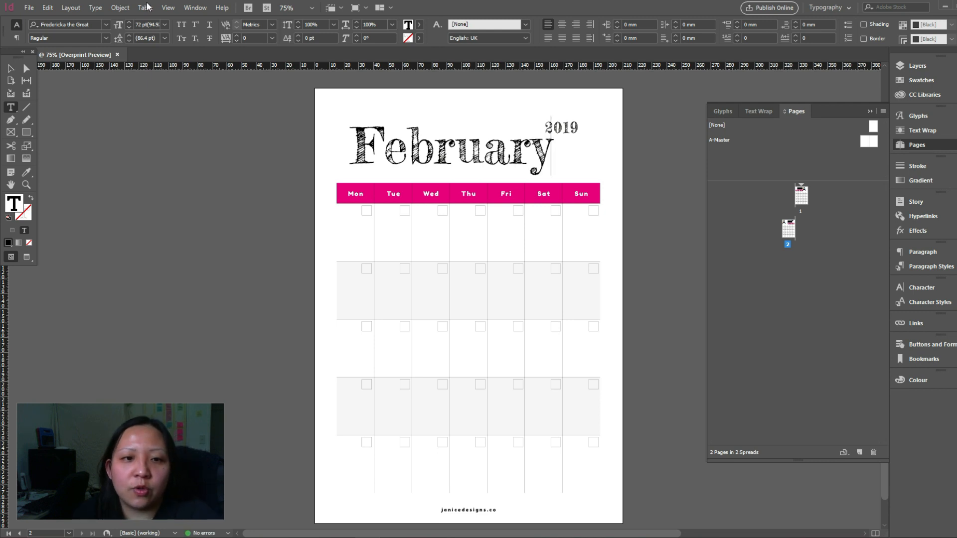
- Fit the February title with 2019 right-aligned to about 137 mm wide, and centre the grouped title horizontally on the page
{"action": "left_click", "coordinate": [11, 68]}
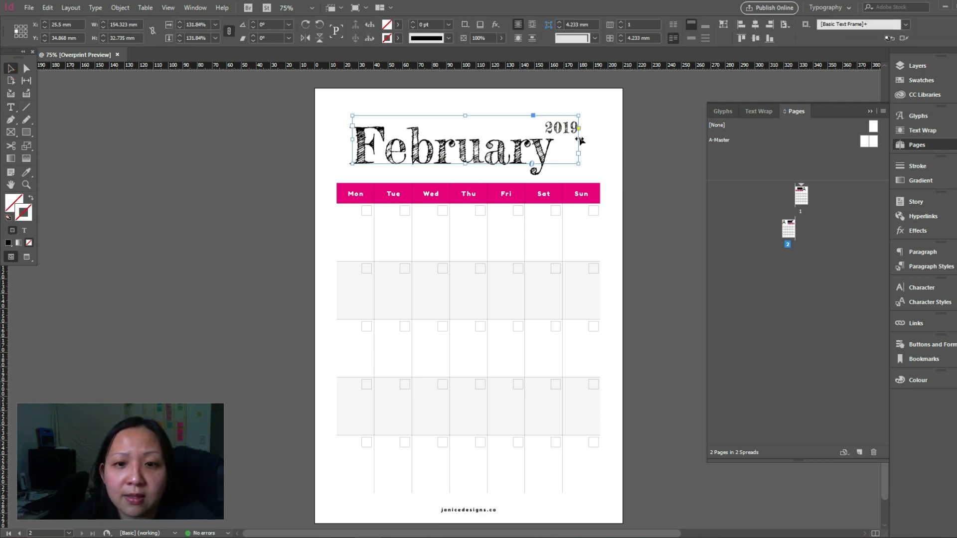
{"action": "left_click_drag", "start_coordinate": [577, 140], "coordinate": [525, 156]}
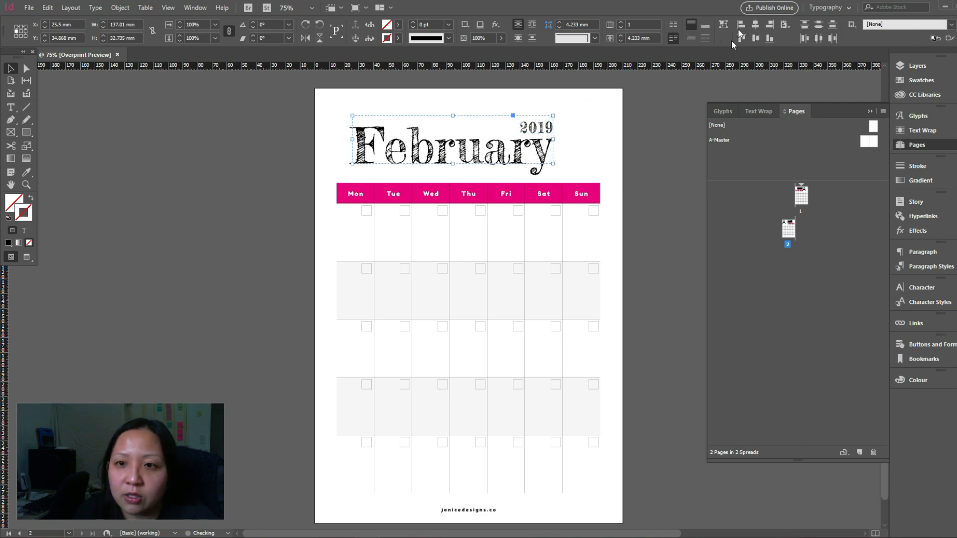
{"action": "left_click", "coordinate": [653, 26]}
{"action": "left_click", "coordinate": [623, 27]}
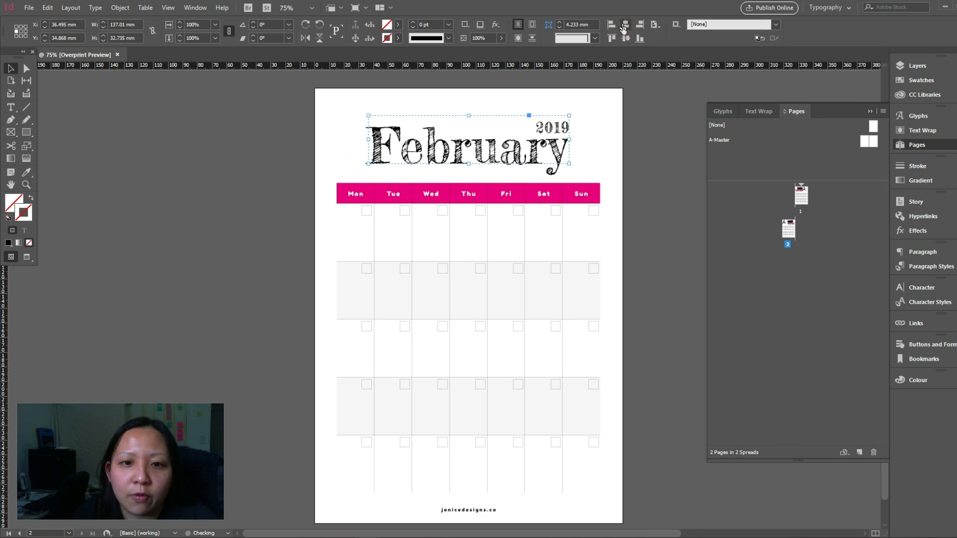
{"action": "left_click", "coordinate": [632, 121]}
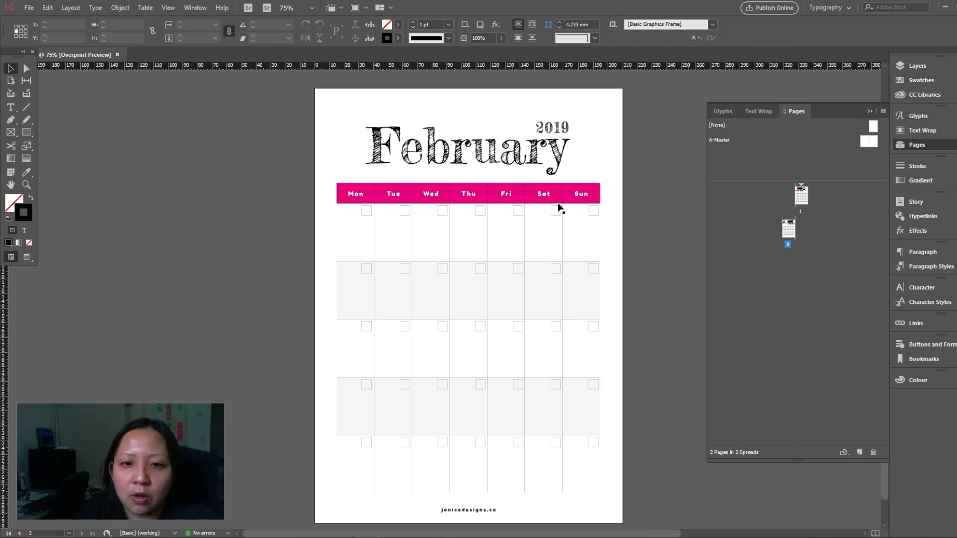
- Fill the weekday header cells from Mon to Sun on the February page with the cyan swatch C=100 M=0 Y=0 K=0
{"action": "left_click", "coordinate": [512, 198]}
{"action": "double_click", "coordinate": [408, 196]}
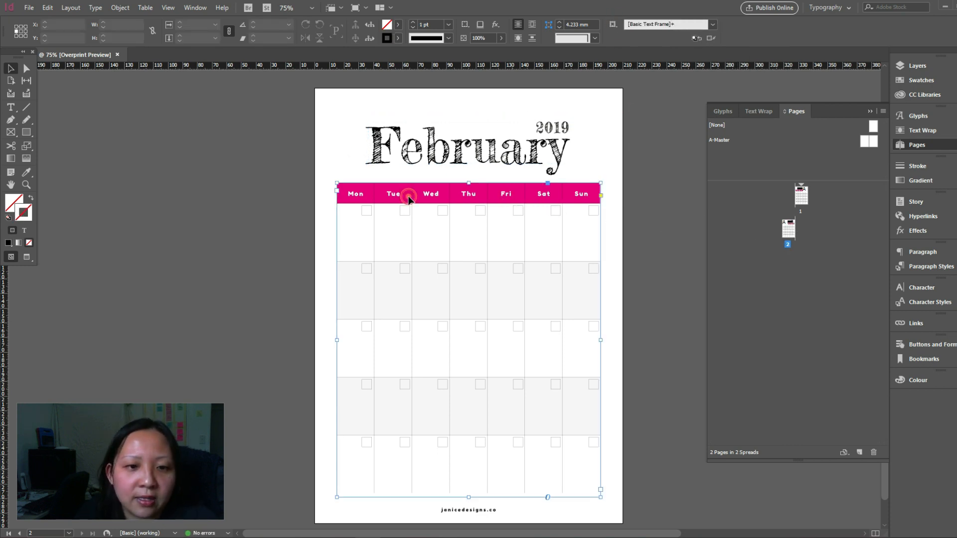
{"action": "left_click", "coordinate": [342, 192]}
{"action": "left_click_drag", "start_coordinate": [343, 193], "coordinate": [553, 191]}
{"action": "left_click", "coordinate": [554, 192]}
{"action": "left_click_drag", "start_coordinate": [343, 193], "coordinate": [584, 191]}
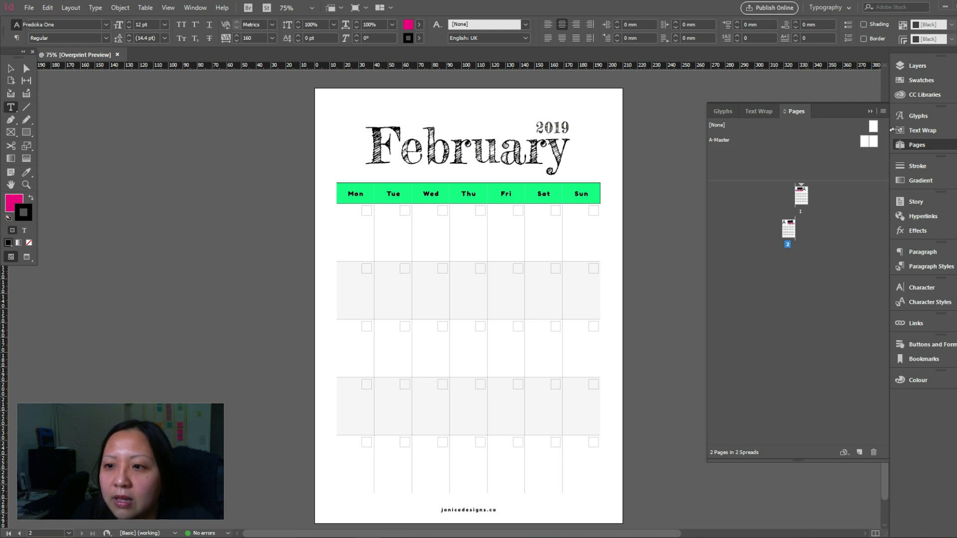
{"action": "left_click", "coordinate": [918, 80]}
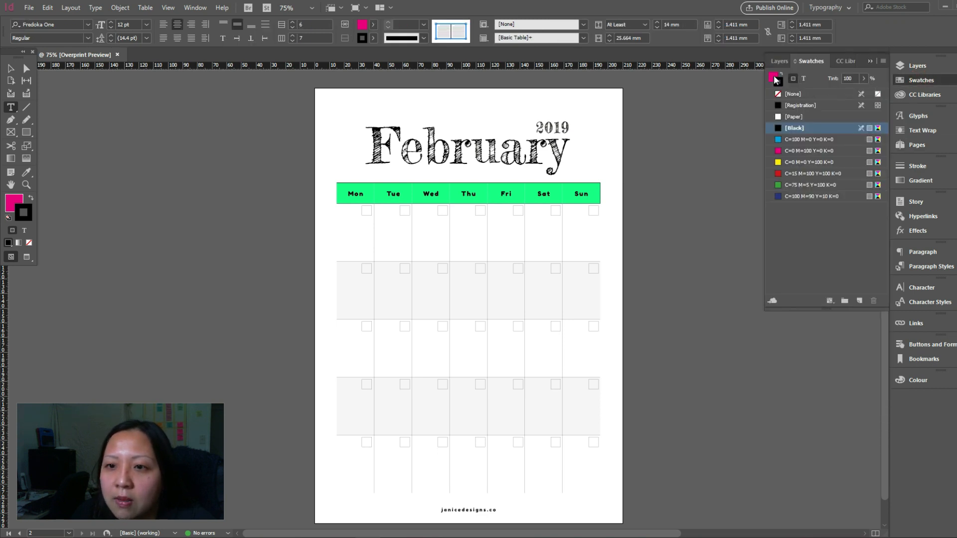
{"action": "left_click", "coordinate": [772, 77]}
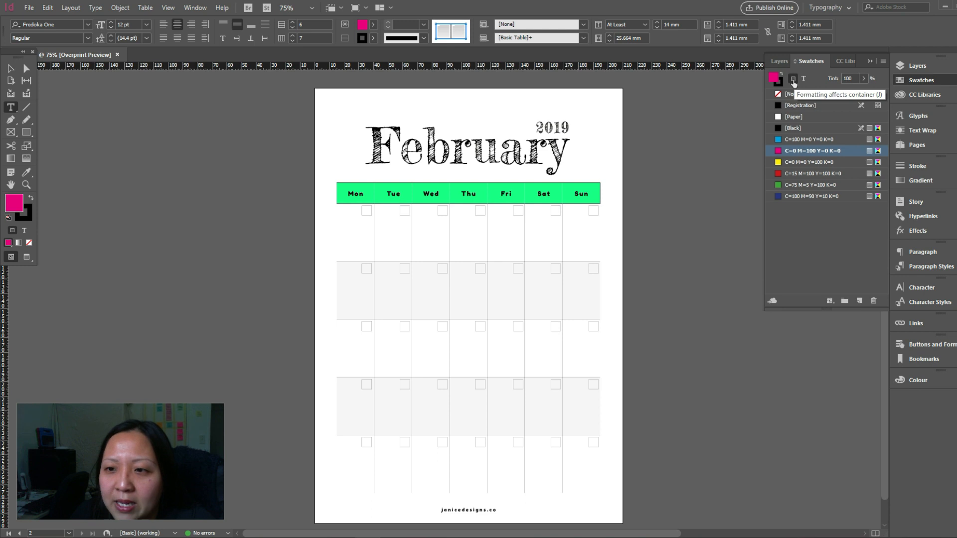
{"action": "left_click", "coordinate": [793, 140]}
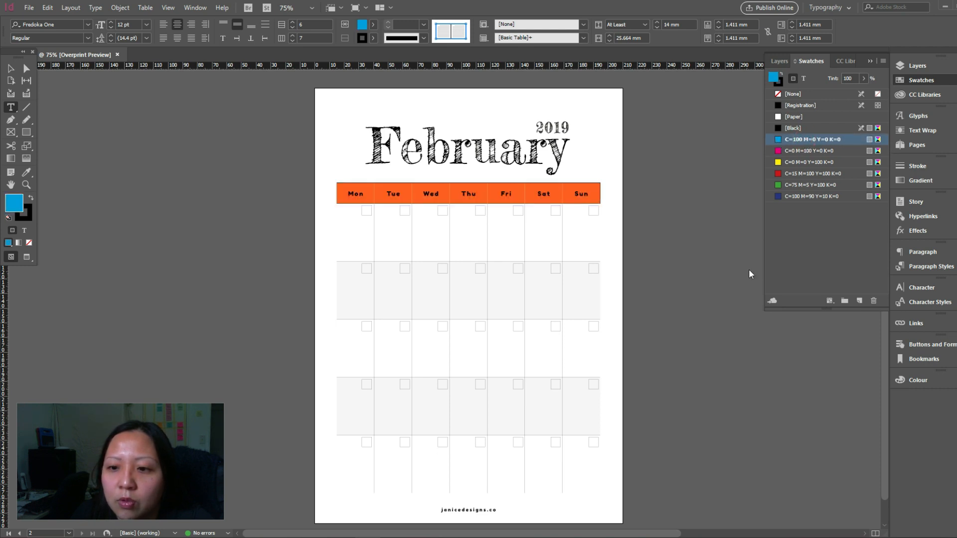
{"action": "left_click", "coordinate": [11, 68]}
{"action": "left_click", "coordinate": [115, 115]}
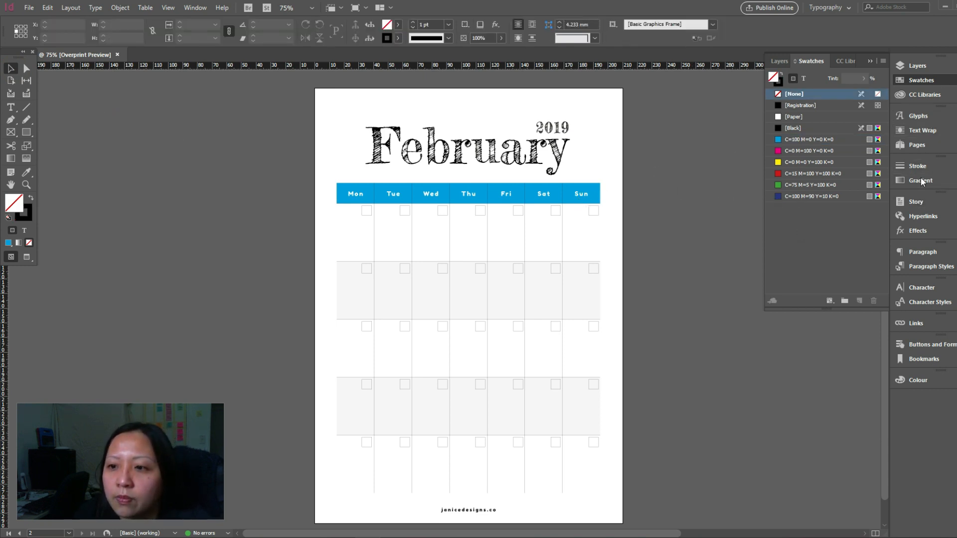
- Duplicate the February page as page 3 and go to the new page
{"action": "left_click", "coordinate": [917, 146]}
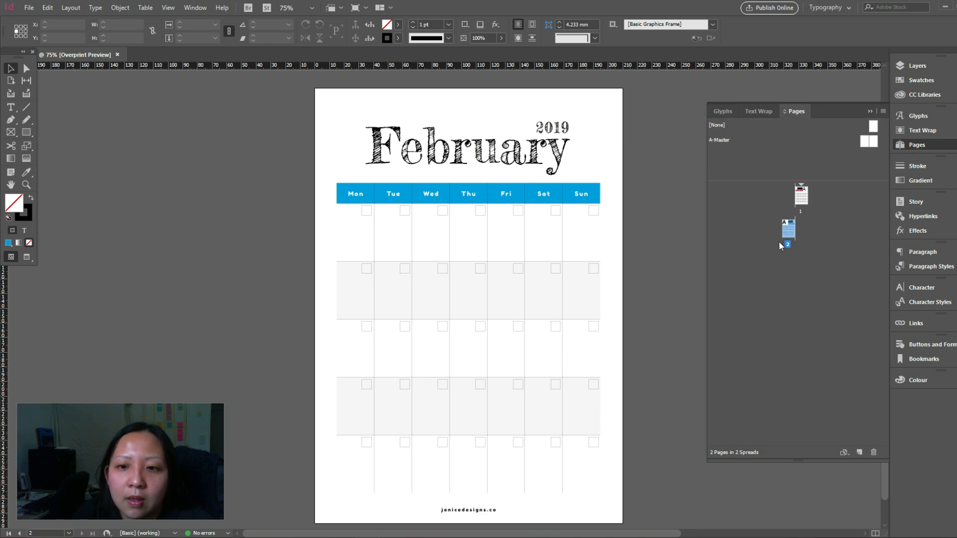
{"action": "left_click_drag", "start_coordinate": [792, 238], "coordinate": [861, 451]}
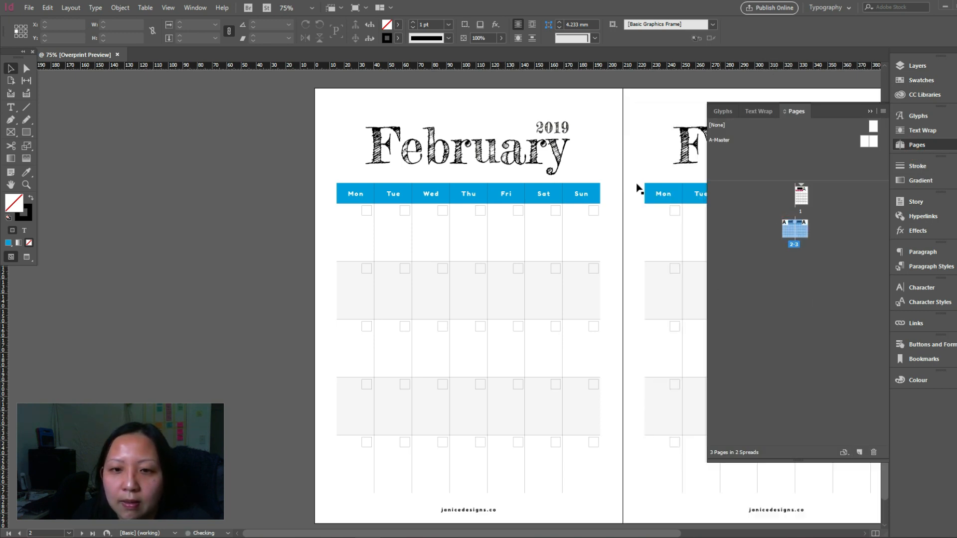
{"action": "double_click", "coordinate": [803, 231]}
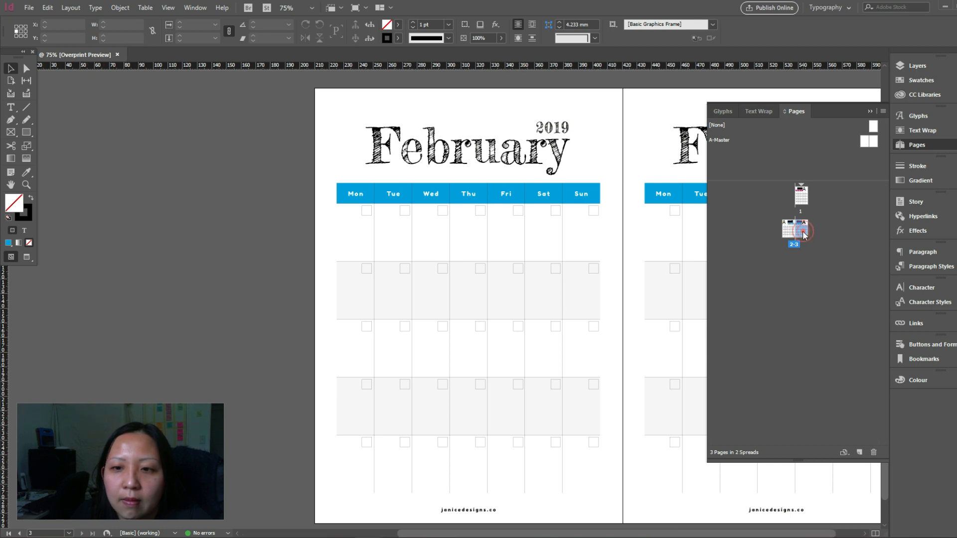
- Replace the month name in the title on page 3 with March
{"action": "left_click", "coordinate": [558, 161]}
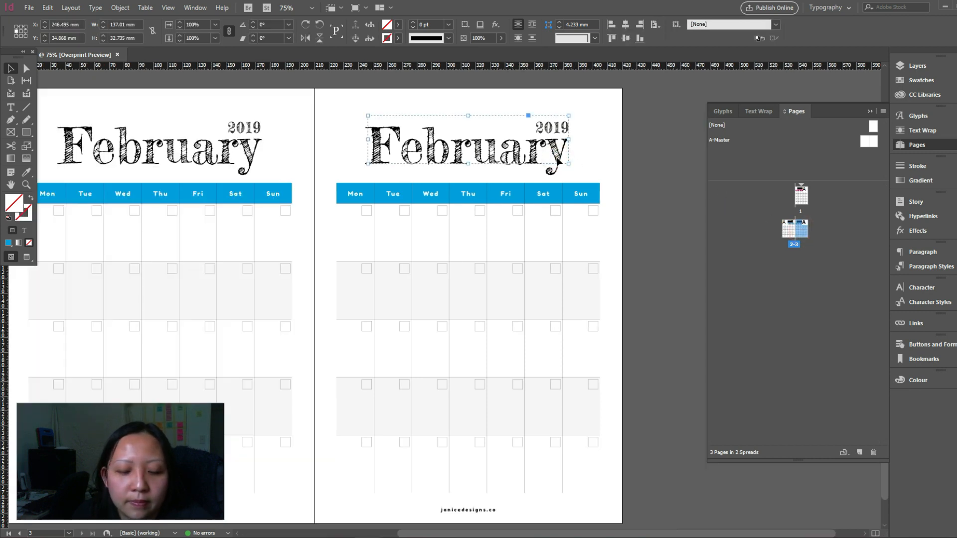
{"action": "key", "text": "Return"}
{"action": "key", "text": "ctrl+a"}
{"action": "type", "text": "March"}
{"action": "left_click", "coordinate": [11, 69]}
{"action": "double_click", "coordinate": [558, 127]}
{"action": "left_click", "coordinate": [15, 66]}
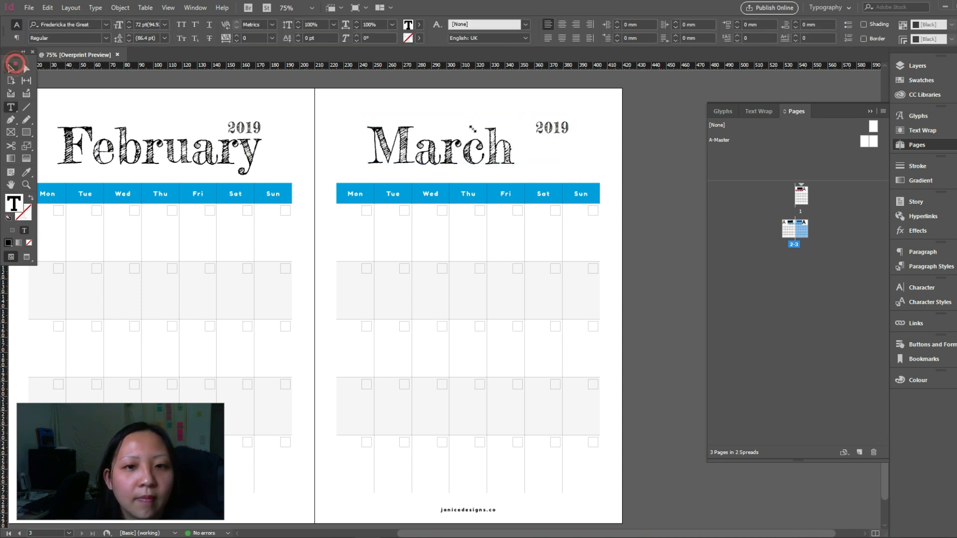
- Move the 2019 frame on page 3 just after the h of March and align the bottom edges of both frames
{"action": "left_click", "coordinate": [610, 137]}
{"action": "left_click", "coordinate": [565, 126]}
{"action": "left_click_drag", "start_coordinate": [564, 125], "coordinate": [546, 156]}
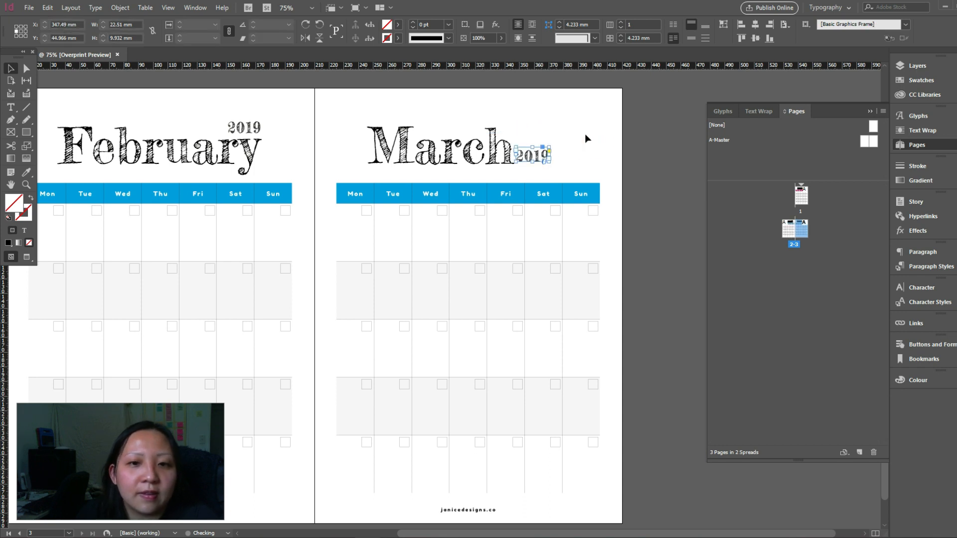
{"action": "left_click", "coordinate": [583, 137]}
{"action": "left_click_drag", "start_coordinate": [455, 166], "coordinate": [455, 167]}
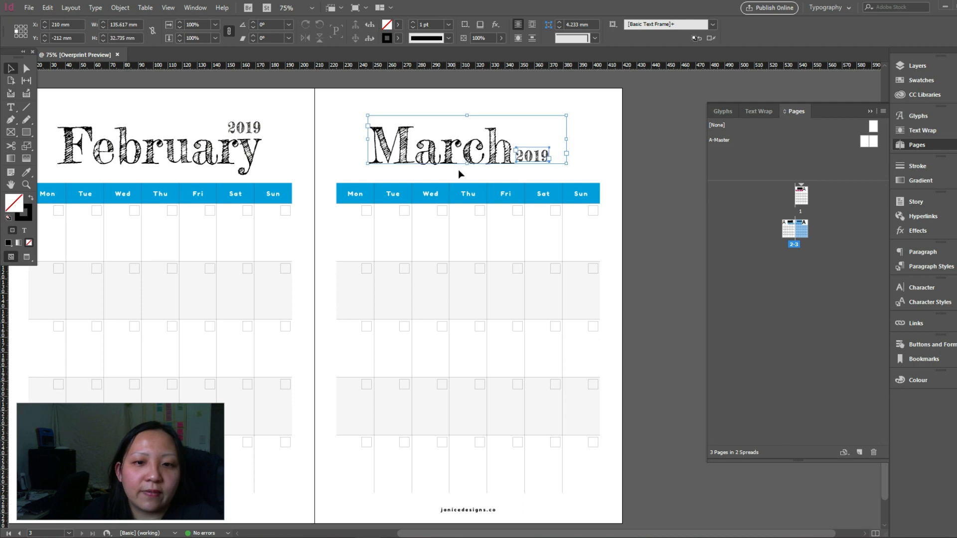
{"action": "left_click", "coordinate": [783, 24]}
{"action": "left_click", "coordinate": [818, 38]}
{"action": "left_click", "coordinate": [770, 39]}
{"action": "left_click", "coordinate": [656, 113]}
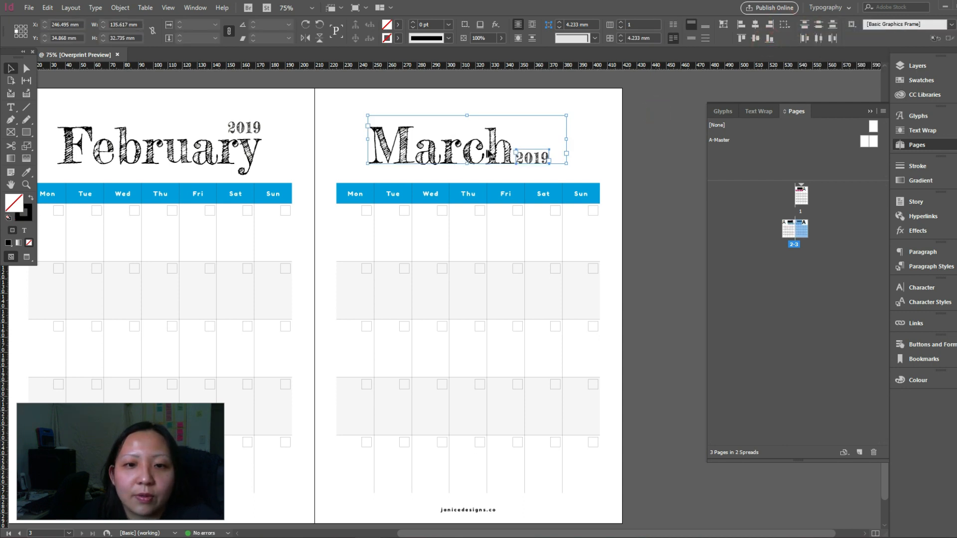
- Nudge the 2019 frame about 1.25 mm to the right, away from the word March
{"action": "left_click", "coordinate": [526, 160]}
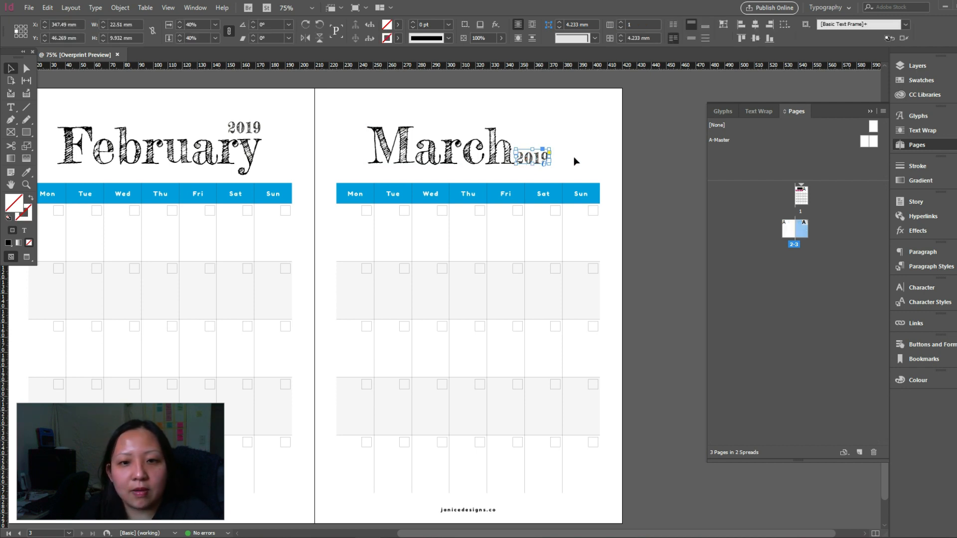
{"action": "key", "text": "Right"}
{"action": "key", "text": "Right"}
{"action": "key", "text": "Right"}
{"action": "key", "text": "Right"}
- Group the March and 2019 frames and centre the group horizontally, aligned to the margins
{"action": "left_click_drag", "start_coordinate": [580, 130], "coordinate": [492, 177]}
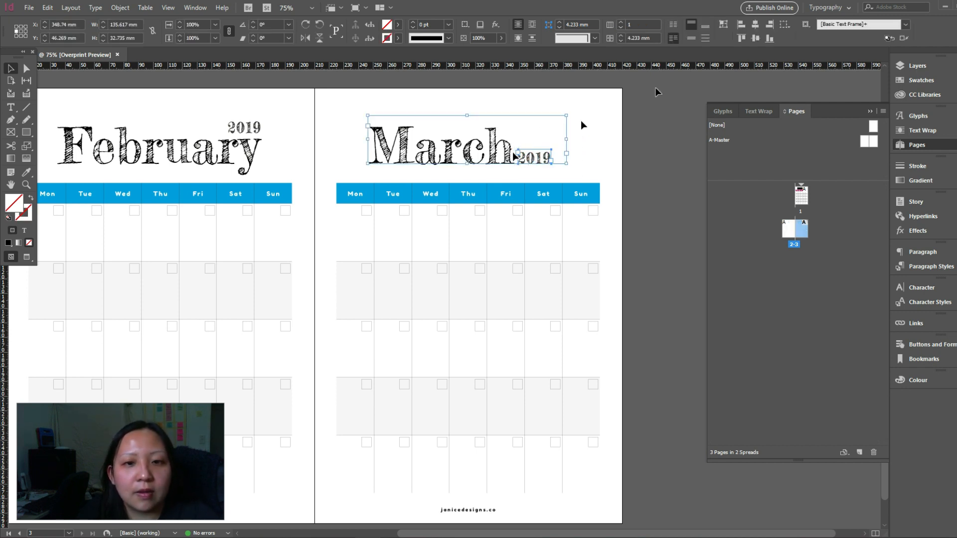
{"action": "key", "text": "ctrl+g"}
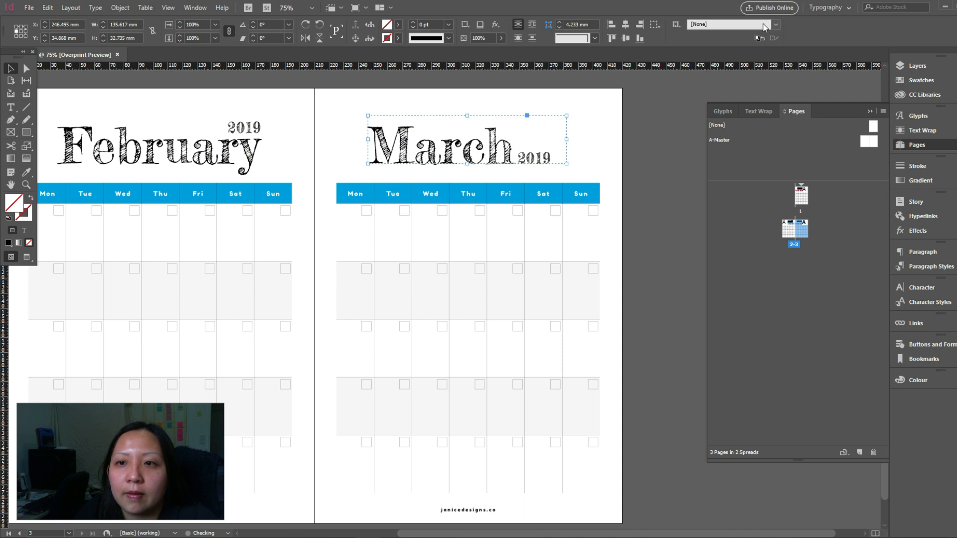
{"action": "left_click", "coordinate": [655, 24]}
{"action": "left_click", "coordinate": [698, 44]}
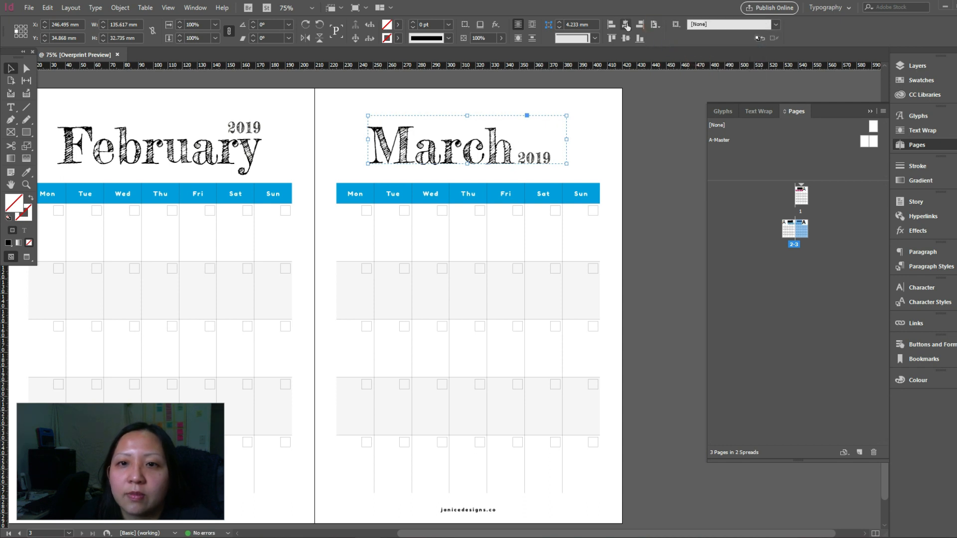
{"action": "left_click", "coordinate": [626, 24]}
{"action": "left_click", "coordinate": [648, 138]}
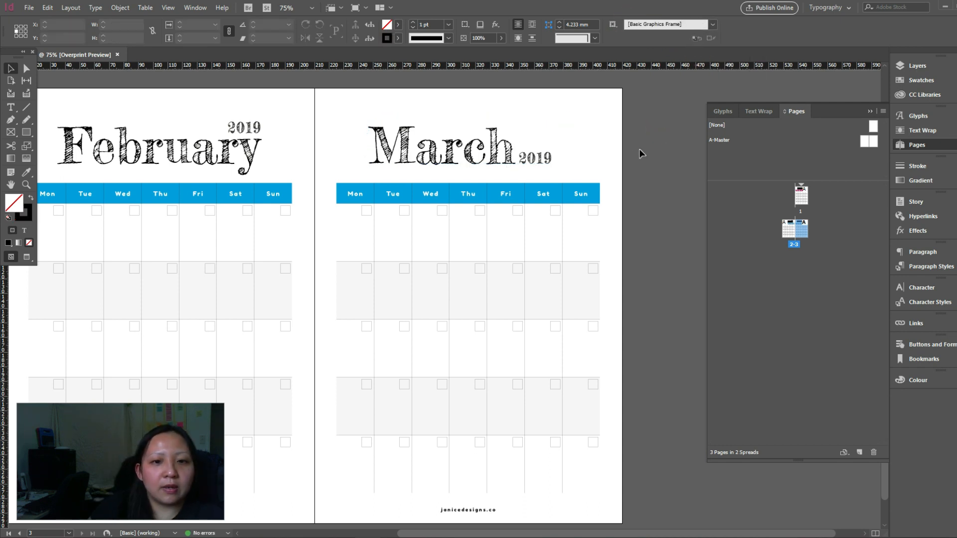
- Fit the March text frame to its text, about 100 mm wide
{"action": "left_click", "coordinate": [549, 159]}
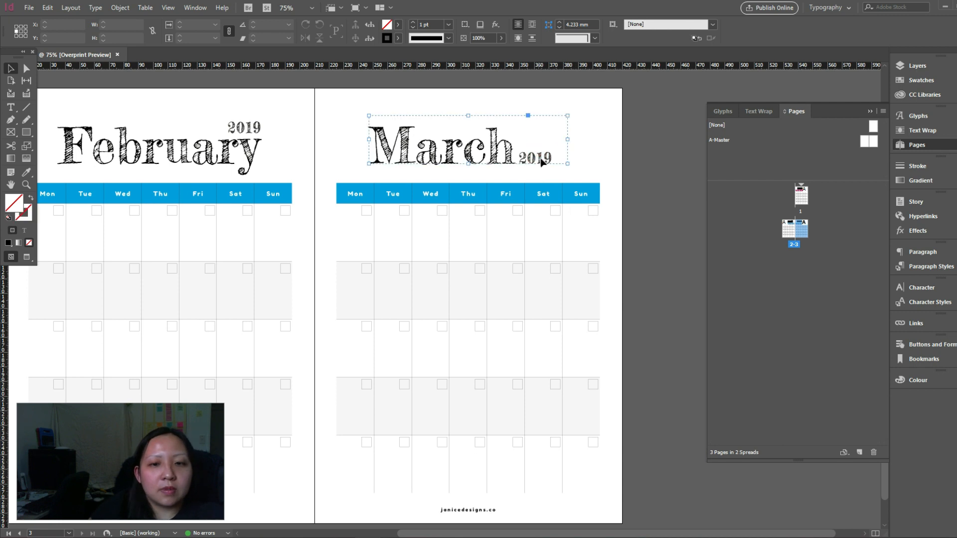
{"action": "left_click", "coordinate": [605, 148]}
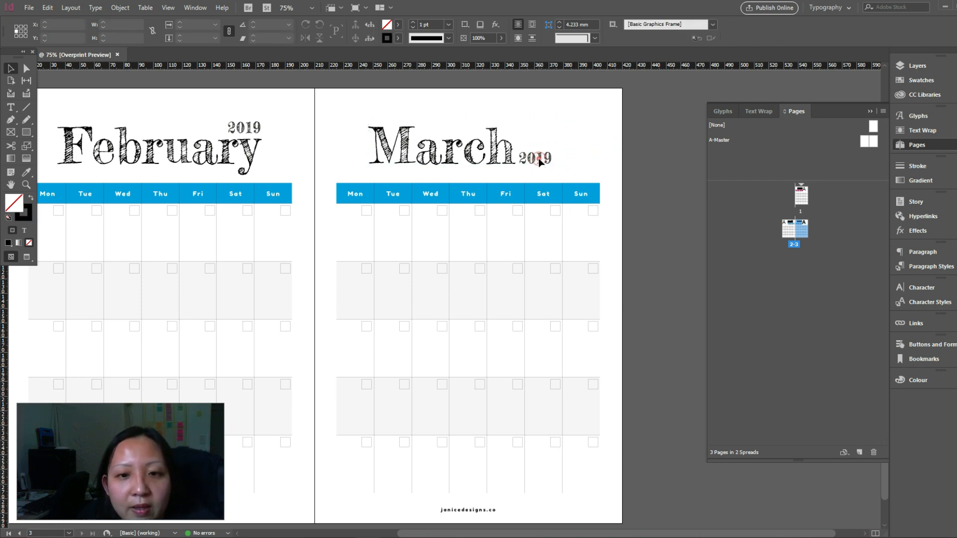
{"action": "double_click", "coordinate": [539, 158]}
{"action": "left_click", "coordinate": [511, 157]}
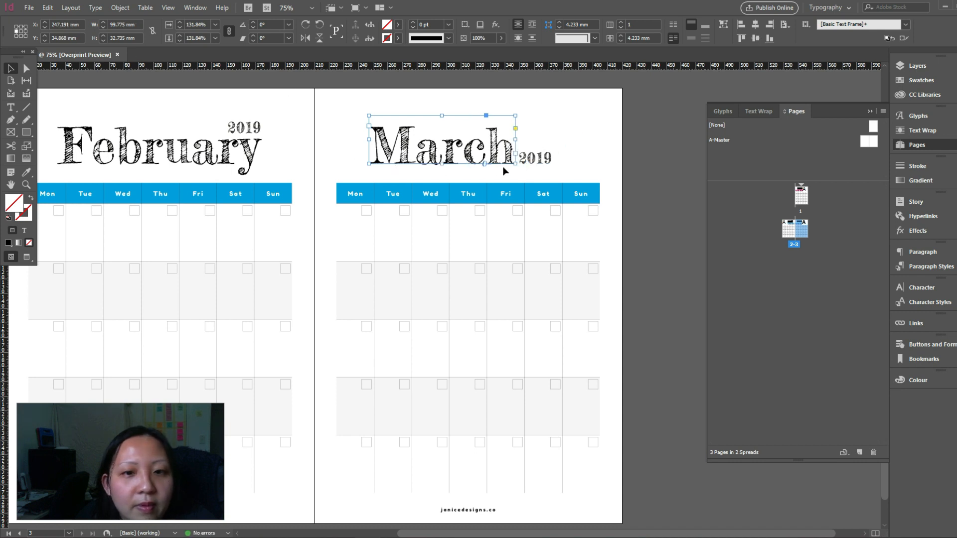
- Group the fitted March frame with the 2019 frame again and centre this title horizontally between the page margins
{"action": "left_click", "coordinate": [530, 160], "text": "shift"}
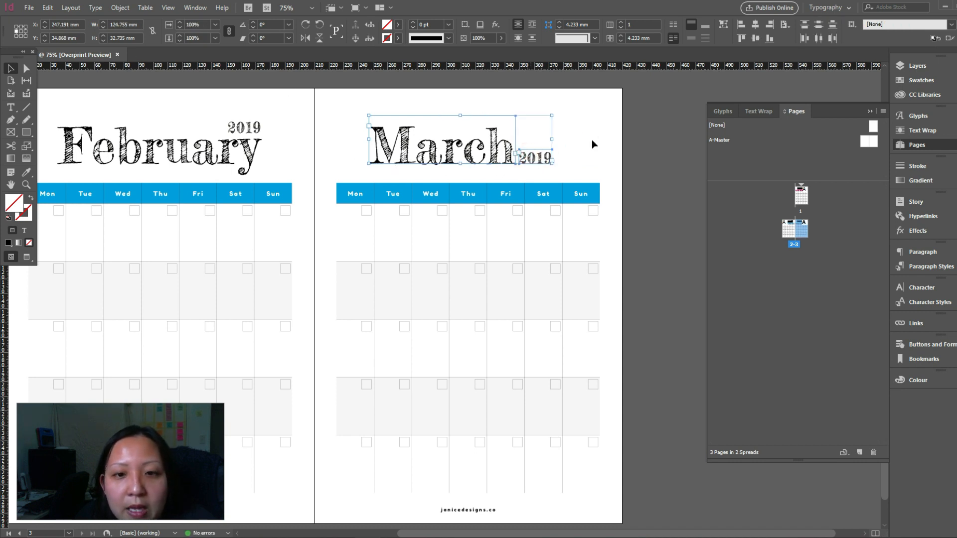
{"action": "key", "text": "ctrl+g"}
{"action": "left_click", "coordinate": [654, 25]}
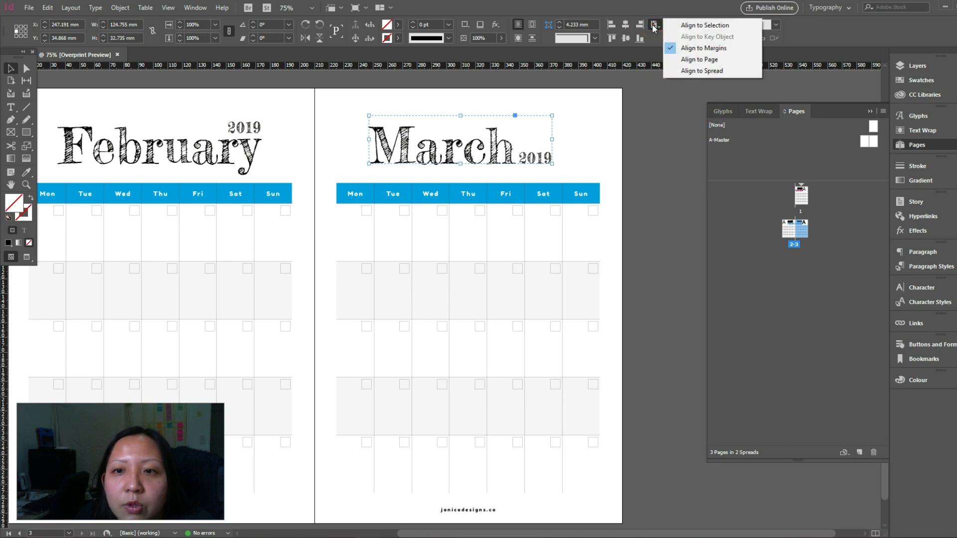
{"action": "left_click", "coordinate": [626, 25]}
{"action": "left_click", "coordinate": [662, 160]}
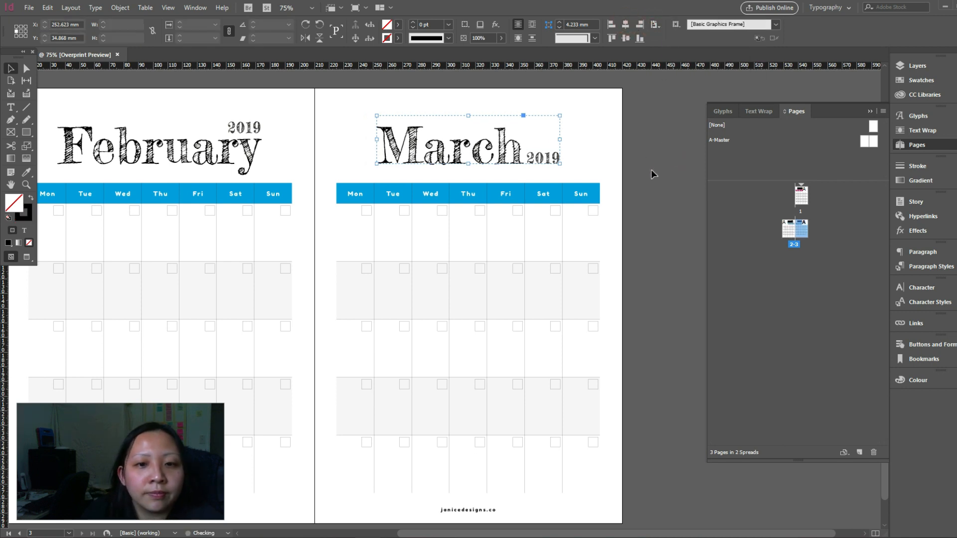
- Fill the weekday header row of the March table with the yellow swatch C=0 M=0 Y=100 K=0
{"action": "left_click", "coordinate": [490, 198]}
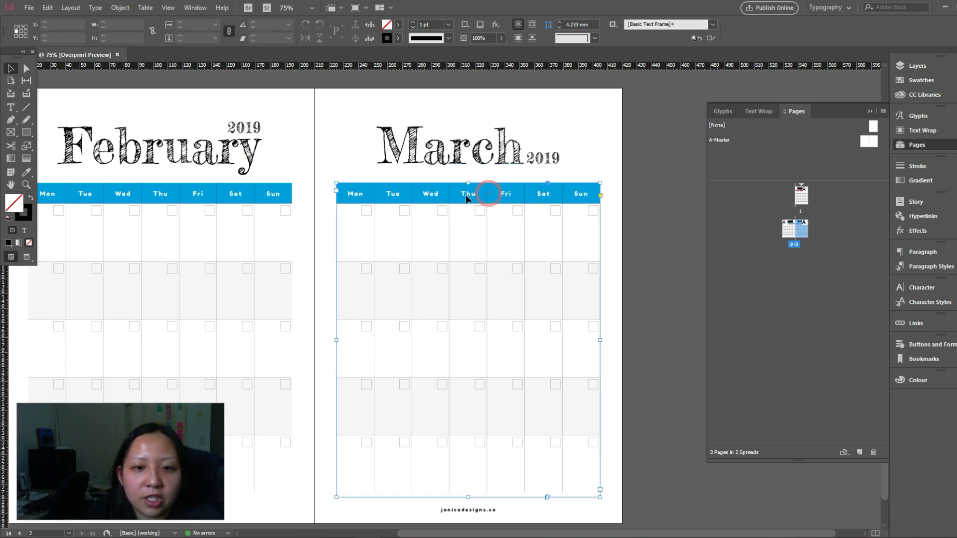
{"action": "key", "text": "t"}
{"action": "left_click_drag", "start_coordinate": [343, 192], "coordinate": [594, 194]}
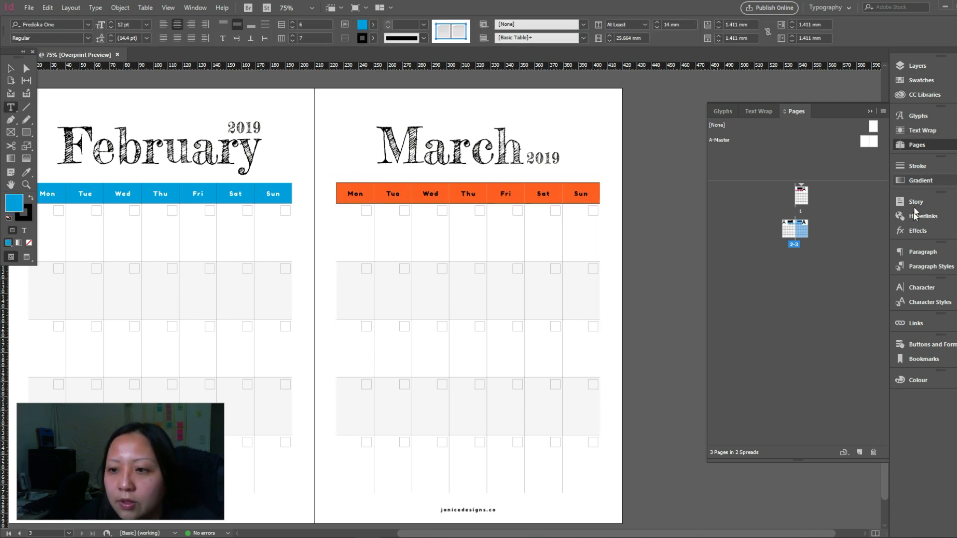
{"action": "left_click", "coordinate": [915, 82]}
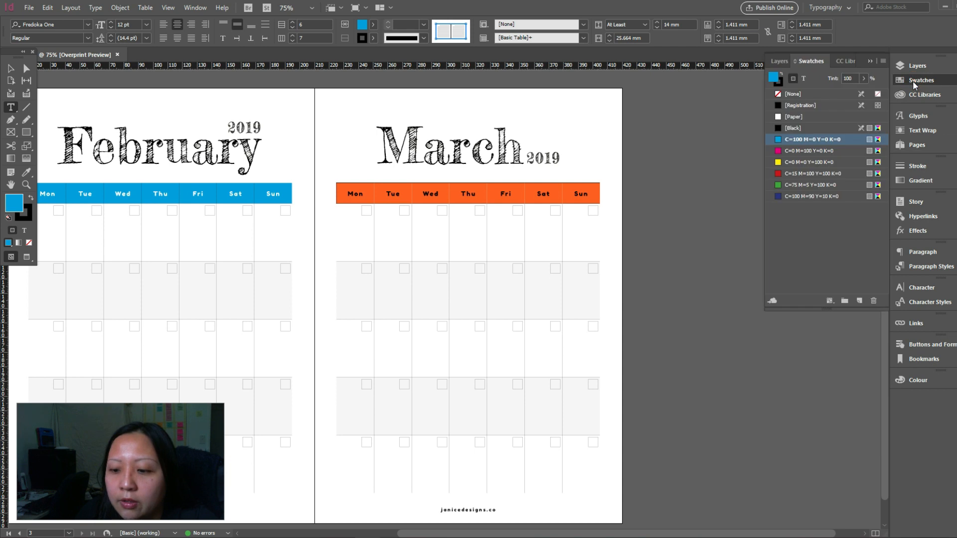
{"action": "left_click", "coordinate": [817, 162]}
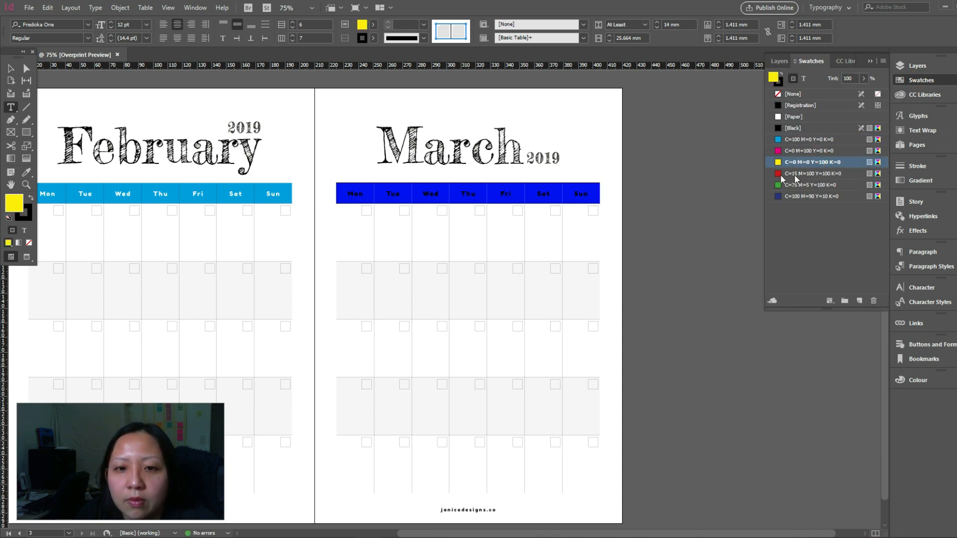
{"action": "left_click", "coordinate": [11, 68]}
{"action": "left_click", "coordinate": [350, 195]}
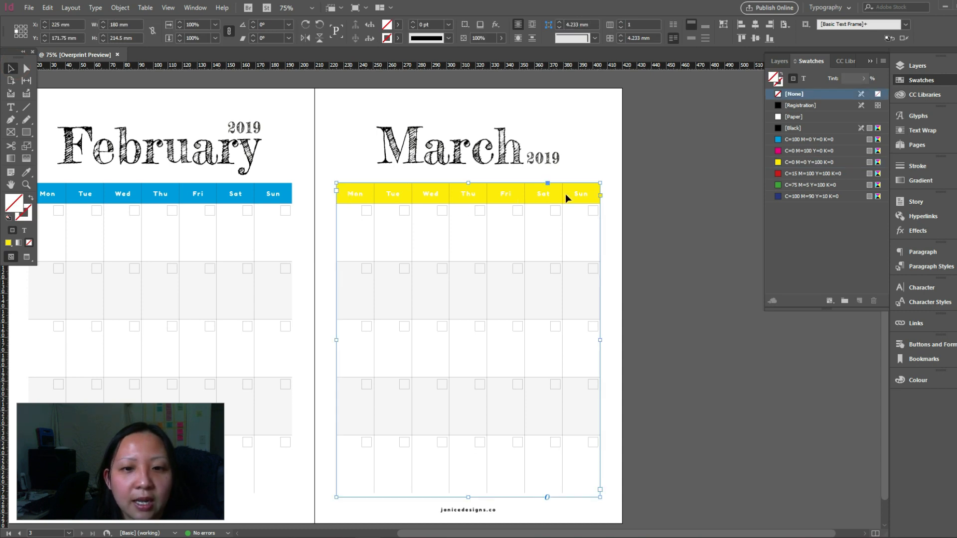
- Set the weekday text in the March header row to the [Black] swatch
{"action": "double_click", "coordinate": [345, 192]}
{"action": "left_click_drag", "start_coordinate": [345, 192], "coordinate": [580, 194]}
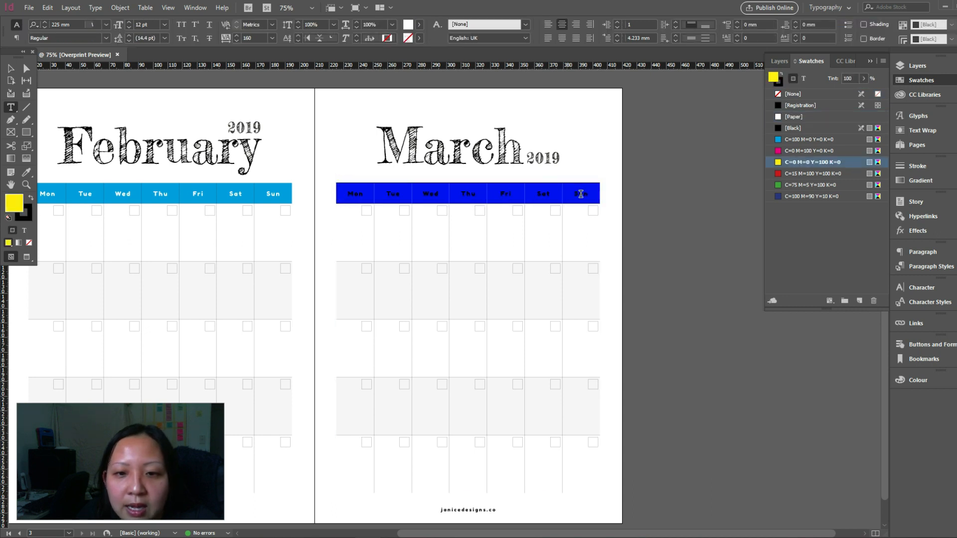
{"action": "left_click", "coordinate": [804, 79]}
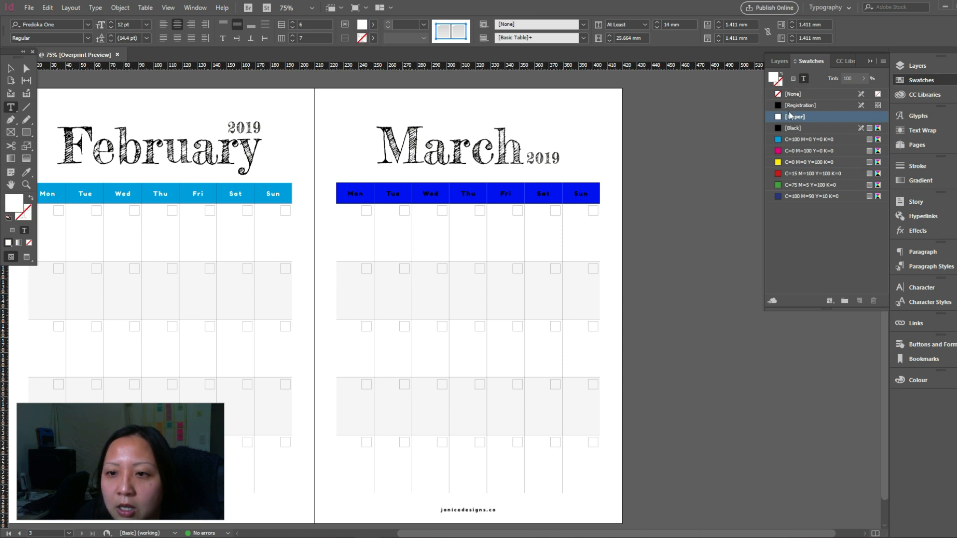
{"action": "left_click", "coordinate": [789, 128]}
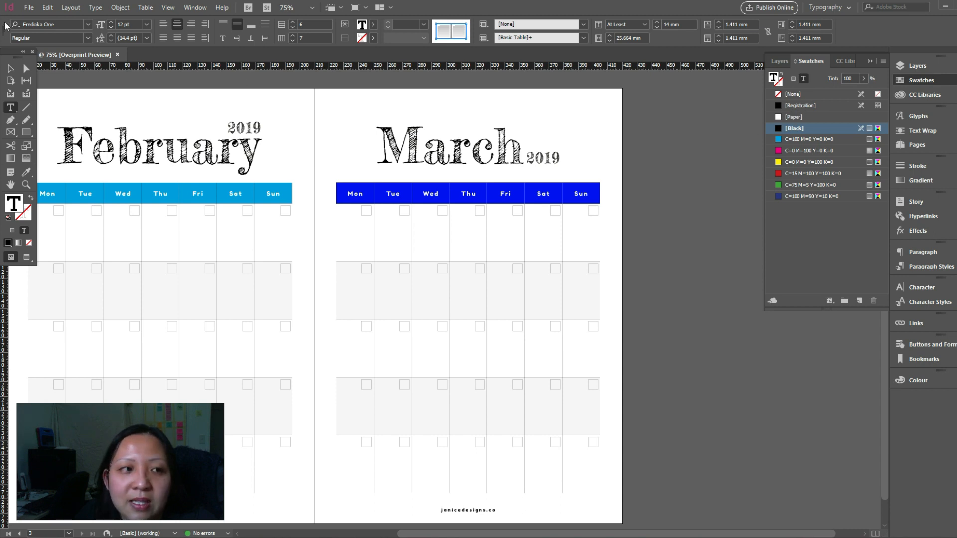
{"action": "left_click", "coordinate": [11, 68]}
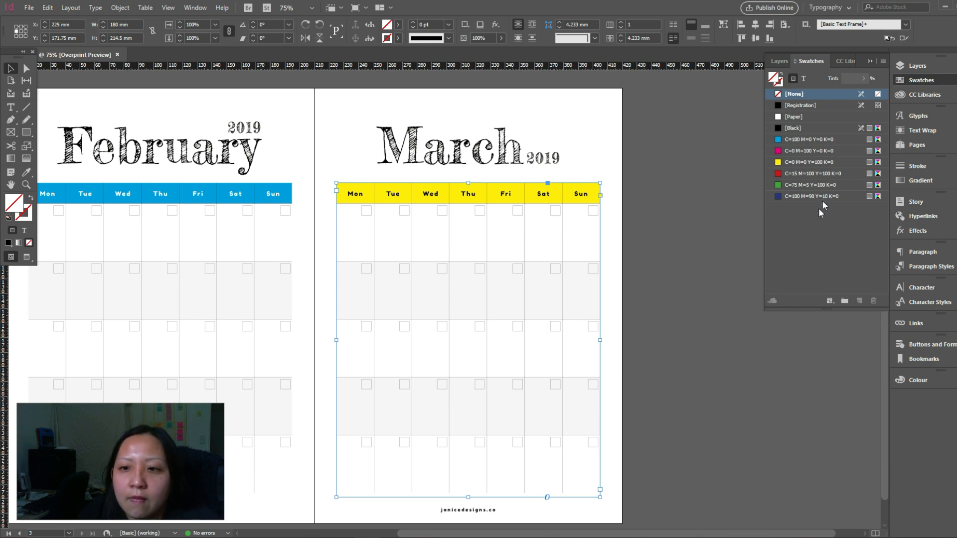
{"action": "left_click", "coordinate": [691, 242]}
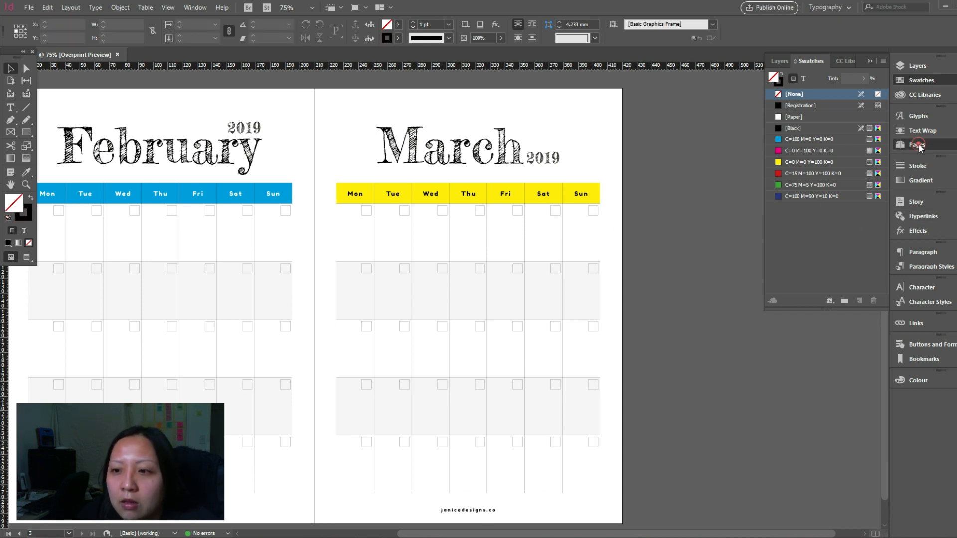
- Duplicate only the March page to create page 4
{"action": "left_click", "coordinate": [917, 144]}
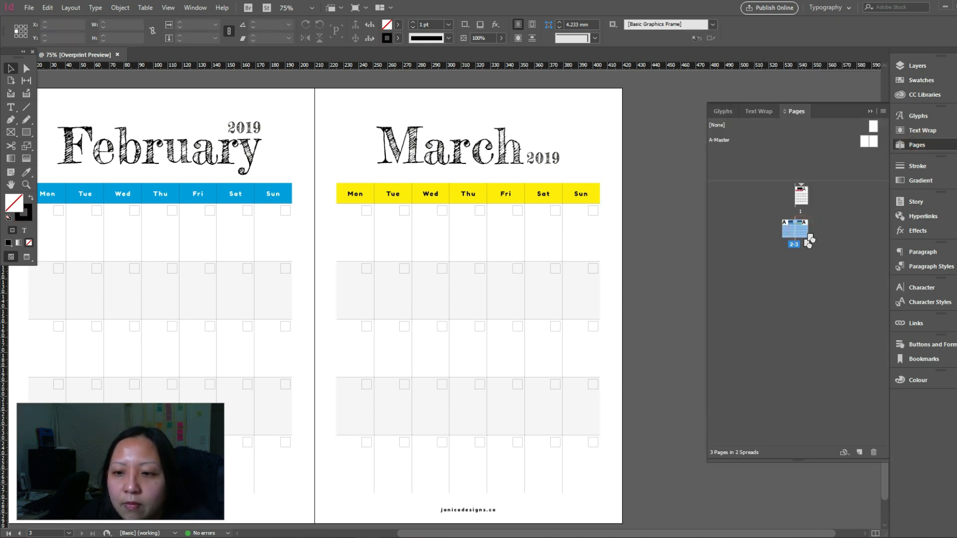
{"action": "left_click", "coordinate": [844, 235]}
{"action": "left_click", "coordinate": [800, 231]}
{"action": "left_click", "coordinate": [848, 238]}
{"action": "left_click_drag", "start_coordinate": [801, 230], "coordinate": [859, 451]}
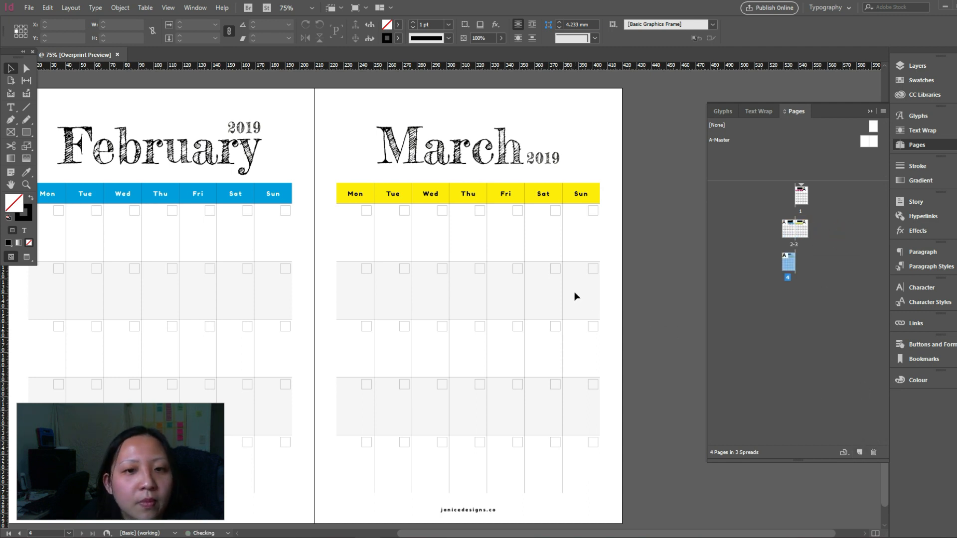
- Replace the month title on page 4 with April
{"action": "left_click_drag", "start_coordinate": [251, 261], "coordinate": [471, 244]}
{"action": "double_click", "coordinate": [434, 164]}
{"action": "type", "text": "April"}
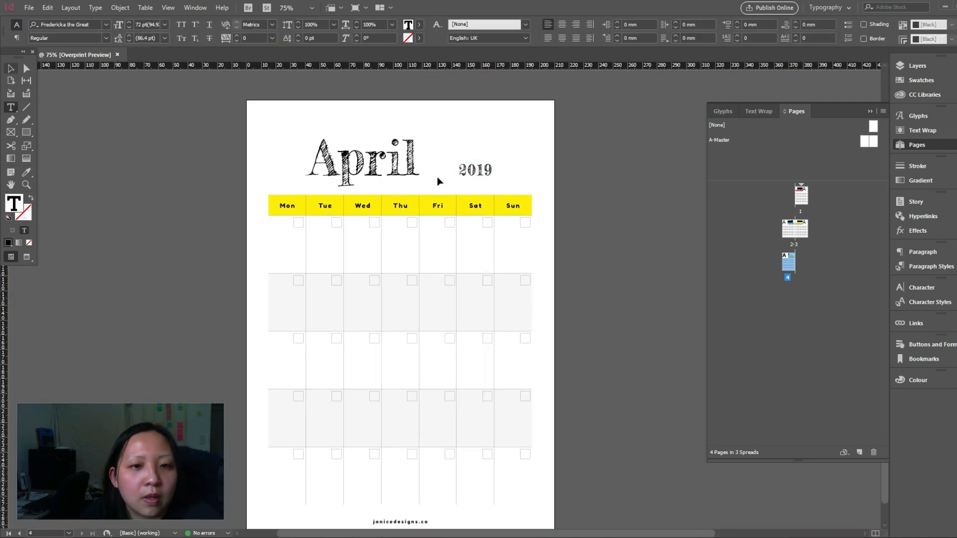
{"action": "key", "text": "Escape"}
- Move the 2019 frame on page 4 leftward so it sits close beside the word April
{"action": "double_click", "coordinate": [456, 152]}
{"action": "left_click", "coordinate": [479, 174]}
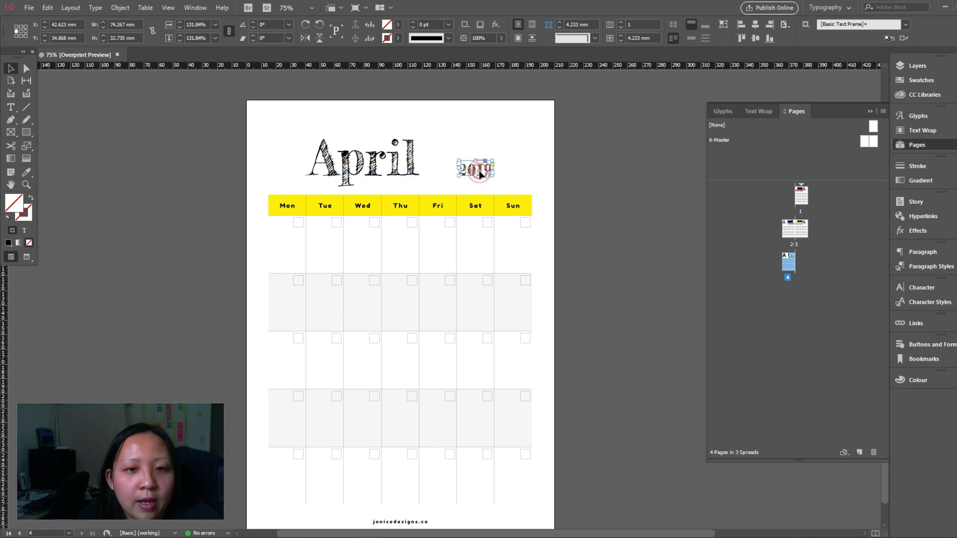
{"action": "left_click_drag", "start_coordinate": [479, 173], "coordinate": [442, 169]}
- Group the April and 2019 frames and centre the group horizontally on the page
{"action": "left_click_drag", "start_coordinate": [480, 140], "coordinate": [387, 171]}
{"action": "key", "text": "ctrl+g"}
{"action": "left_click", "coordinate": [755, 25]}
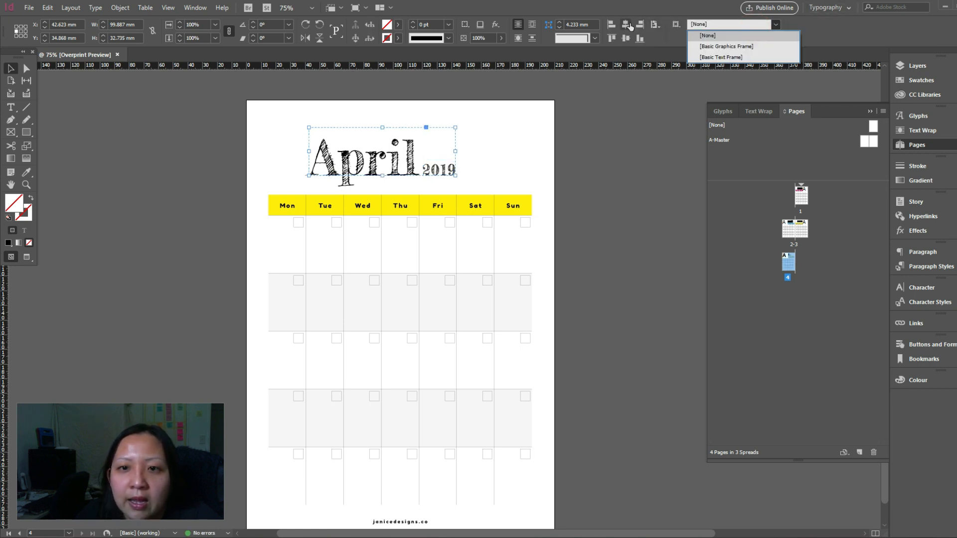
{"action": "left_click", "coordinate": [629, 26]}
{"action": "left_click", "coordinate": [617, 134]}
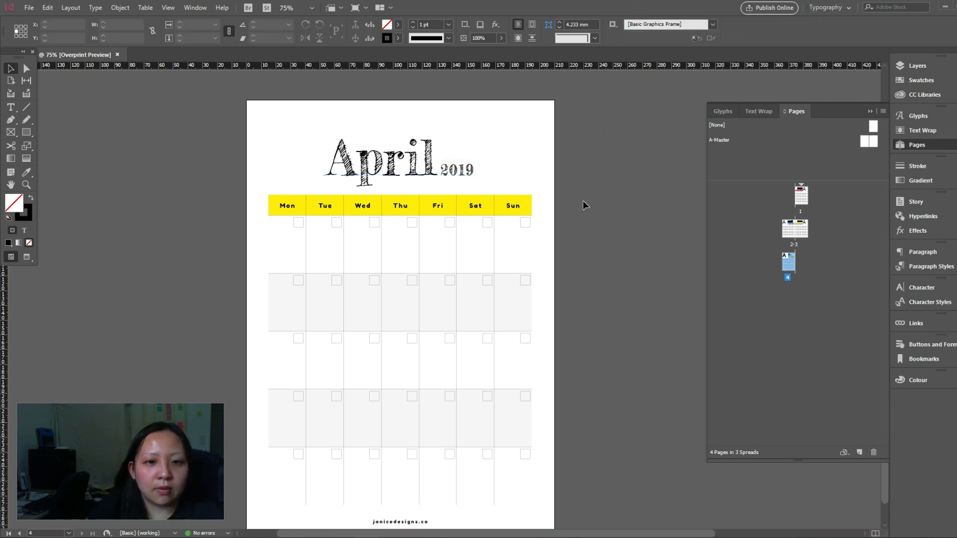
- Fill the weekday header row of the April table with the red swatch C=15 M=100 Y=100 K=0
{"action": "scroll", "coordinate": [582, 200], "scroll_direction": "down", "scroll_amount": 1}
{"action": "left_click", "coordinate": [832, 280]}
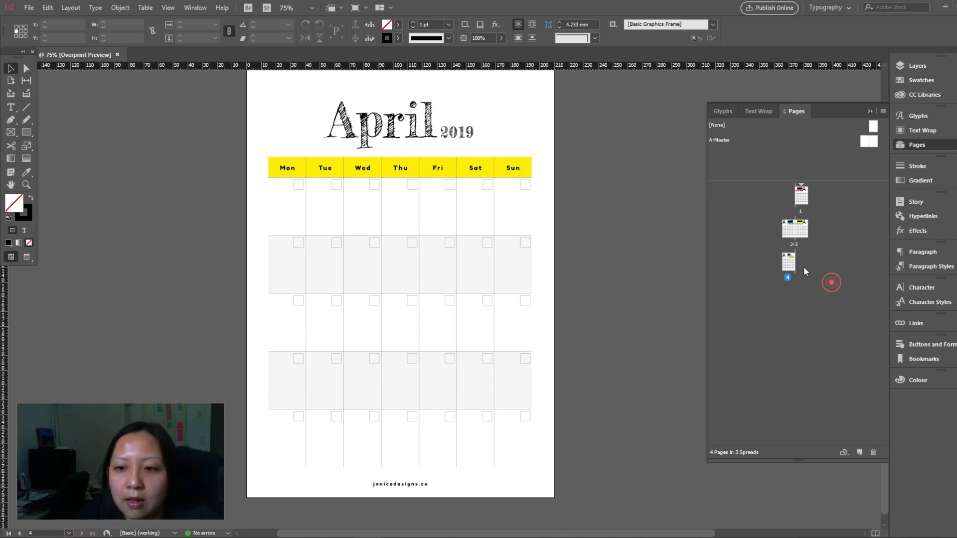
{"action": "left_click", "coordinate": [788, 263]}
{"action": "double_click", "coordinate": [297, 159]}
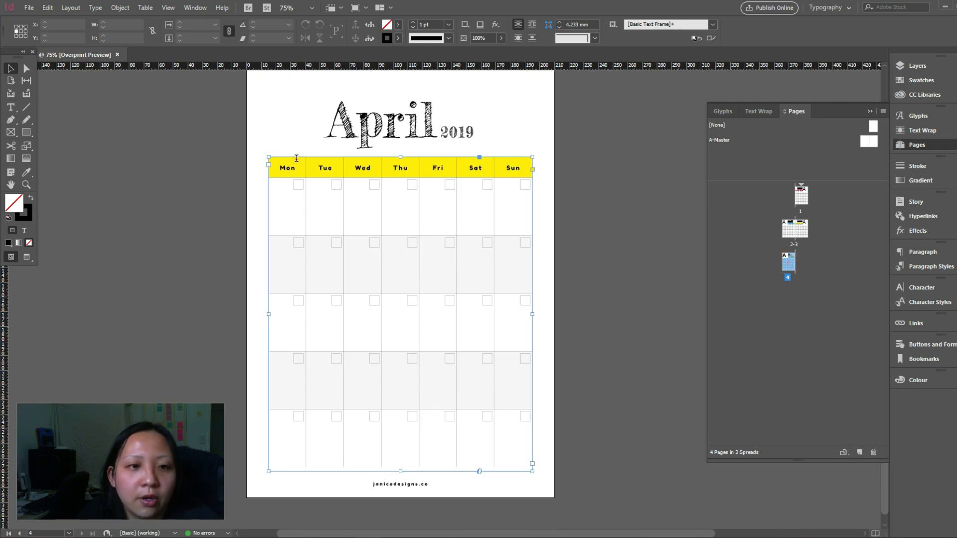
{"action": "left_click", "coordinate": [268, 167]}
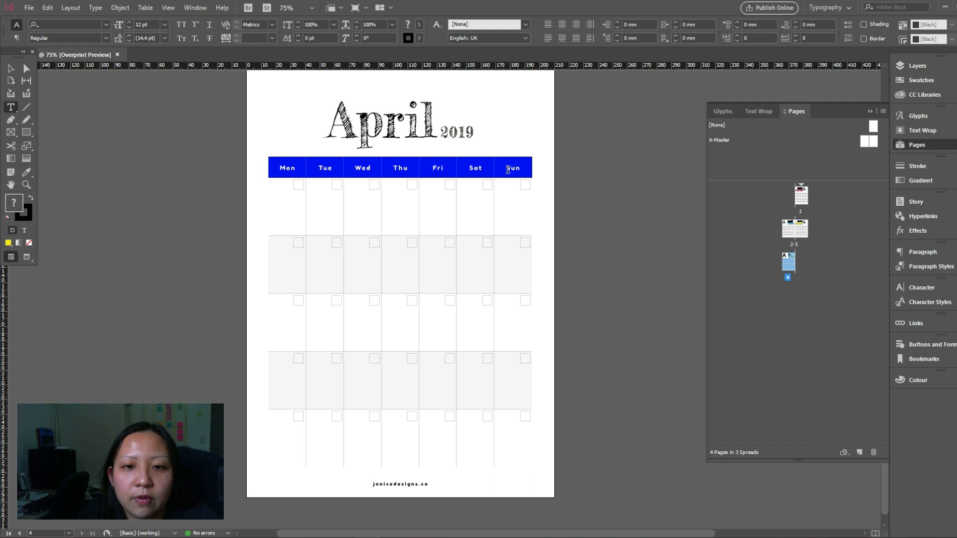
{"action": "left_click", "coordinate": [921, 80]}
{"action": "left_click", "coordinate": [807, 174]}
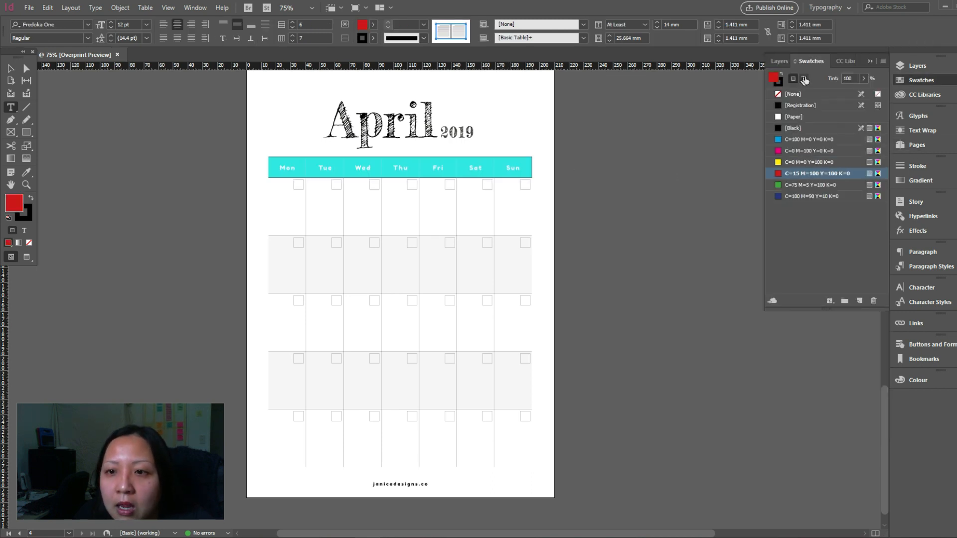
- Set the weekday text in the April header row to the [Paper] swatch
{"action": "left_click", "coordinate": [803, 78]}
{"action": "left_click", "coordinate": [793, 117]}
{"action": "left_click", "coordinate": [10, 68]}
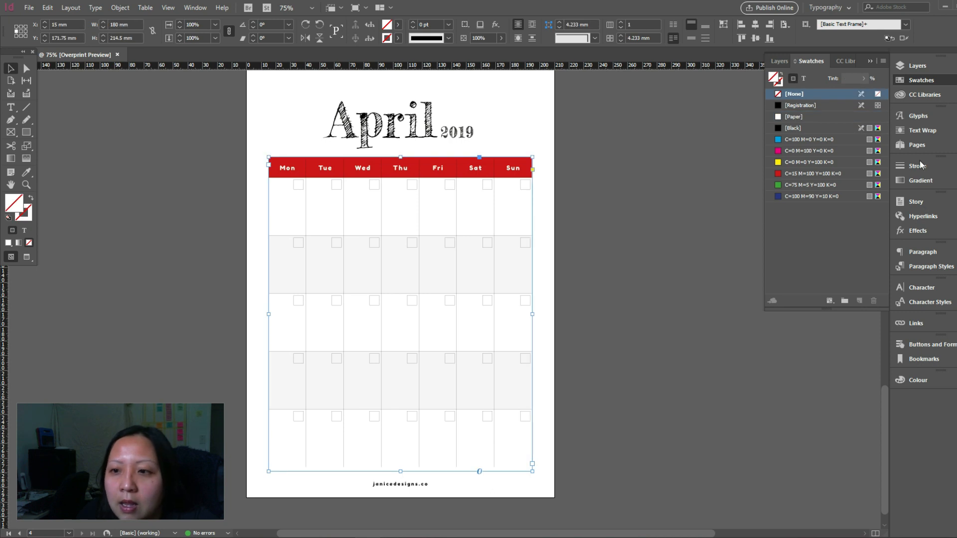
- Duplicate the April page to create page 5 and clear the view of its title
{"action": "left_click", "coordinate": [922, 144]}
{"action": "left_click_drag", "start_coordinate": [787, 269], "coordinate": [855, 450]}
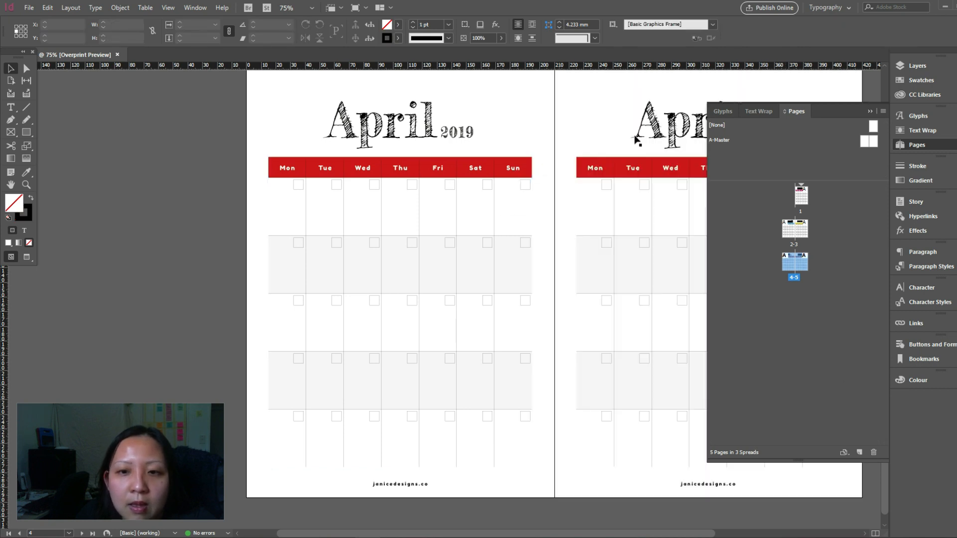
{"action": "left_click", "coordinate": [674, 131]}
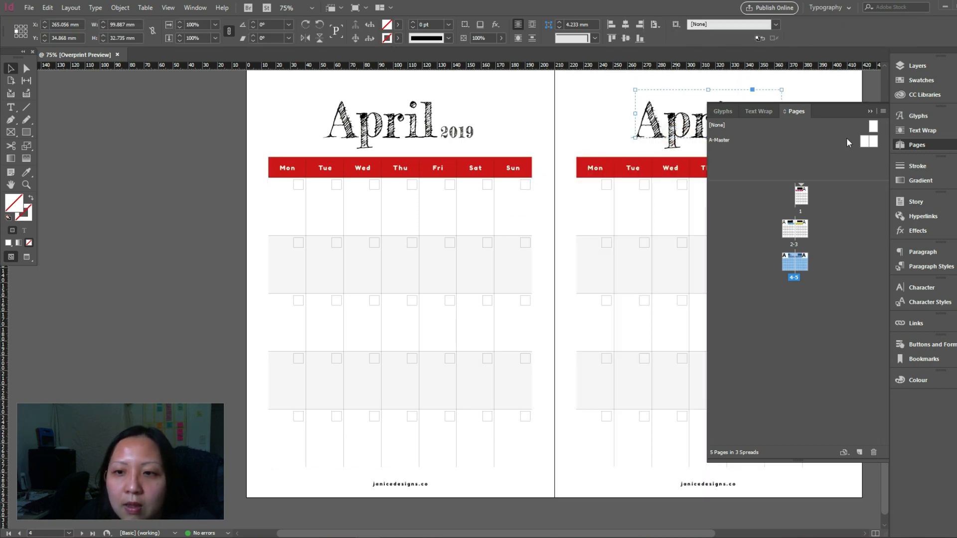
{"action": "left_click", "coordinate": [869, 113]}
- Replace the month title on page 5 with June
{"action": "left_click", "coordinate": [816, 125]}
{"action": "double_click", "coordinate": [729, 124]}
{"action": "double_click", "coordinate": [729, 124]}
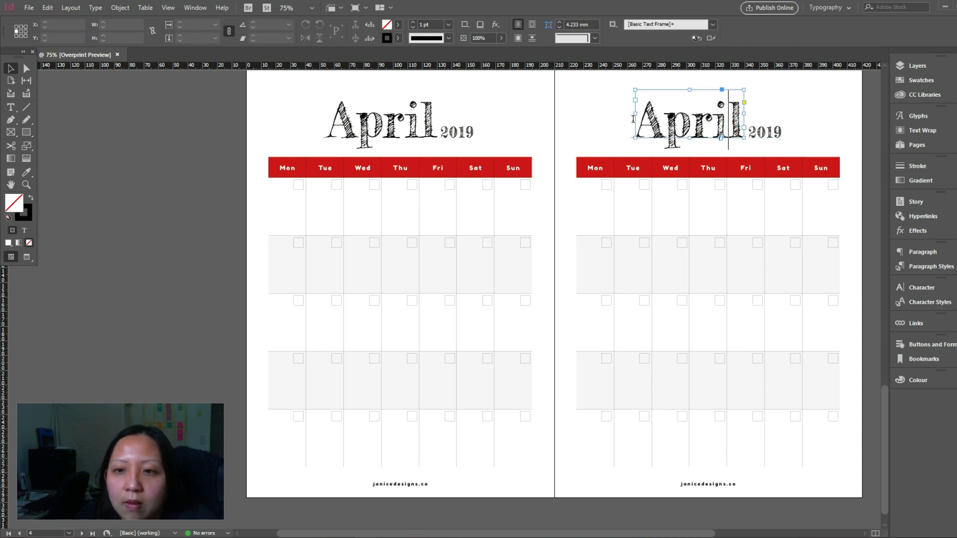
{"action": "left_click_drag", "start_coordinate": [634, 119], "coordinate": [743, 124]}
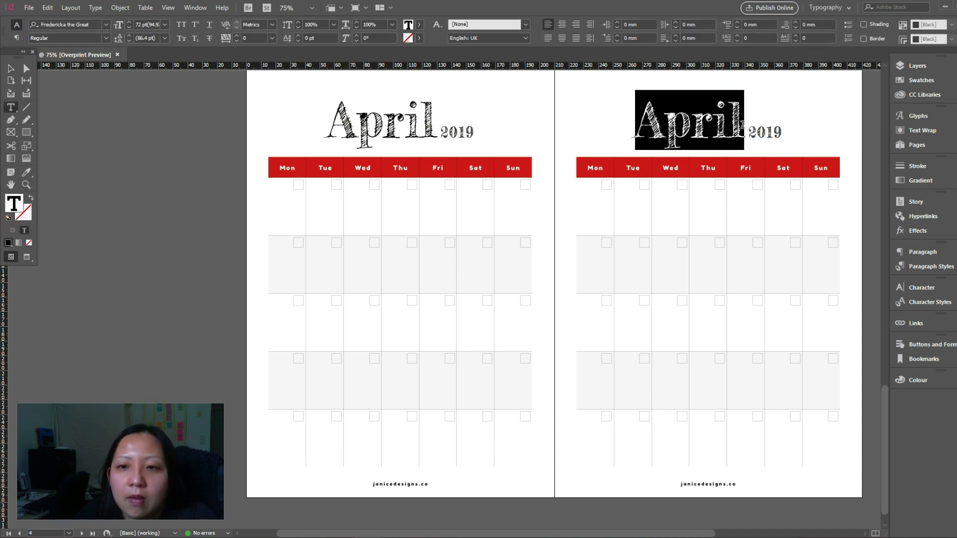
{"action": "type", "text": "June"}
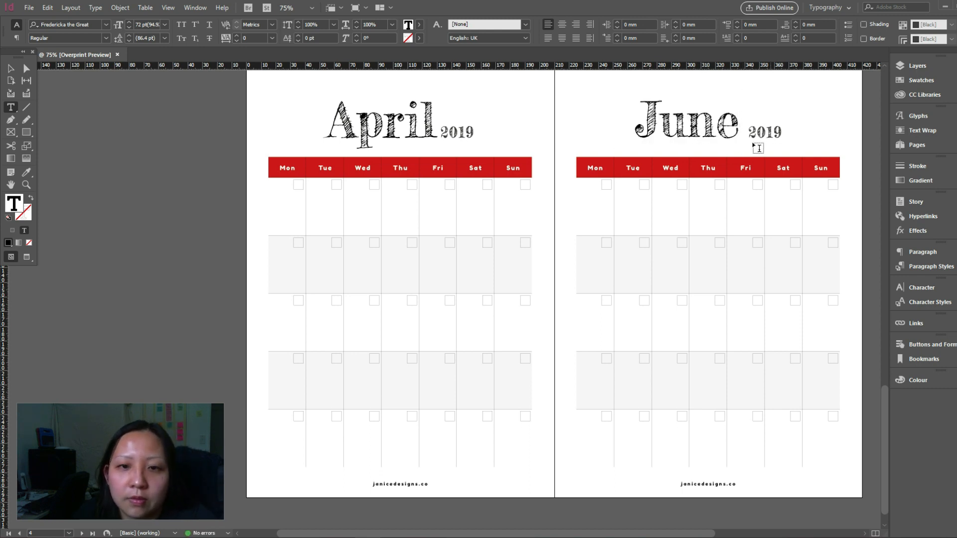
{"action": "left_click", "coordinate": [11, 69]}
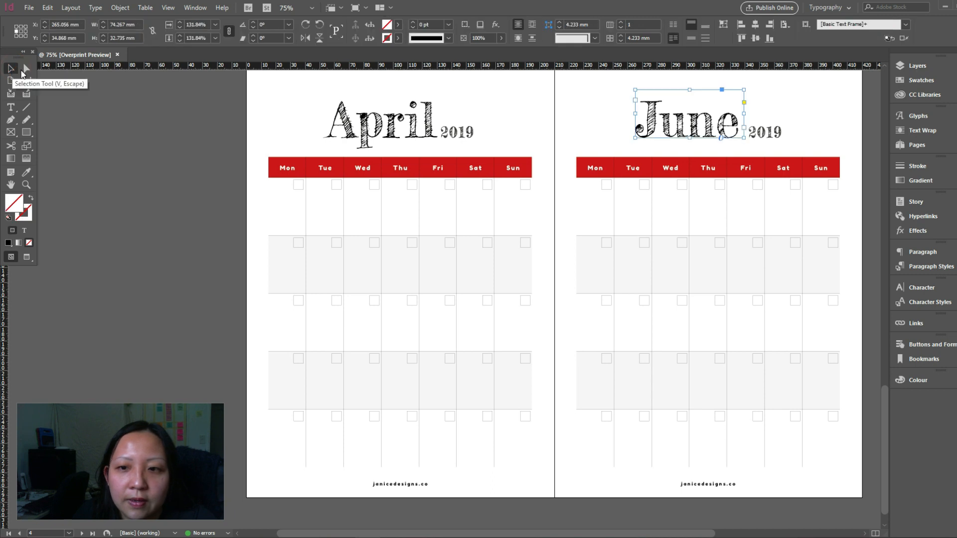
- Replace the year beside the April title with 2020
{"action": "left_click", "coordinate": [453, 134]}
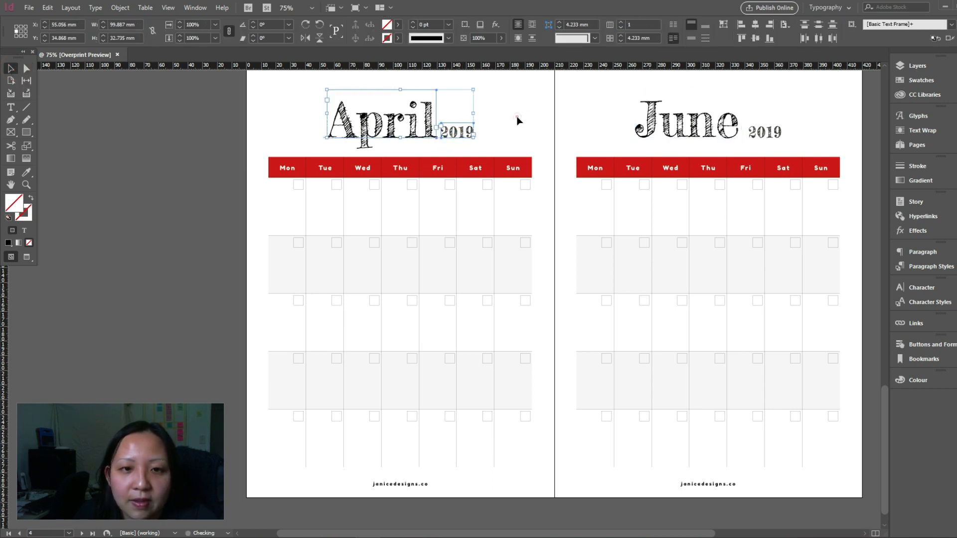
{"action": "left_click", "coordinate": [458, 132]}
{"action": "double_click", "coordinate": [461, 134]}
{"action": "left_click_drag", "start_coordinate": [459, 133], "coordinate": [473, 133]}
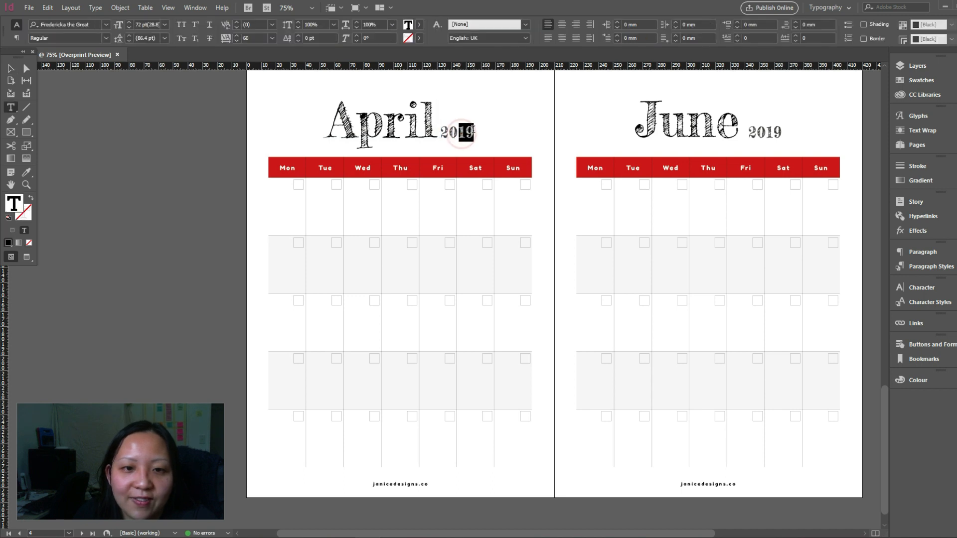
{"action": "type", "text": "0"}
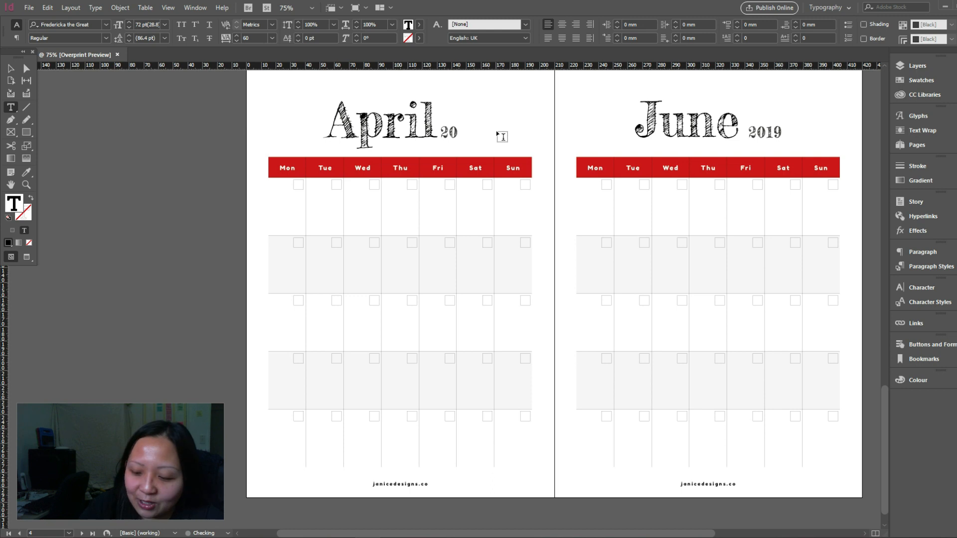
{"action": "key", "text": "BackSpace"}
{"action": "key", "text": "BackSpace"}
{"action": "key", "text": "BackSpace"}
- Enlarge the year frame beside April to fit its text
{"action": "left_click", "coordinate": [11, 69]}
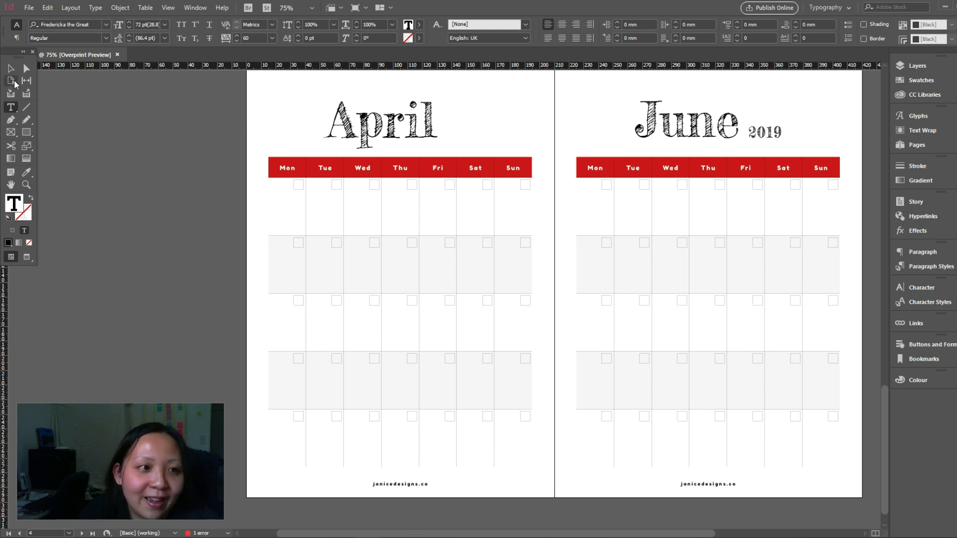
{"action": "left_click", "coordinate": [452, 130]}
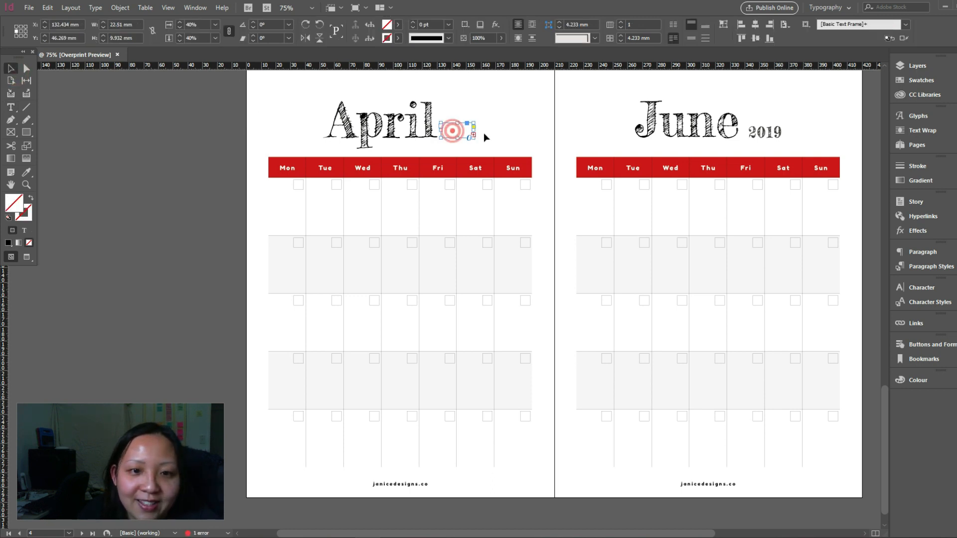
{"action": "double_click", "coordinate": [474, 132]}
- Replace the year beside the June title with 2020 and widen its frame to about 23.8 mm to fit the text
{"action": "left_click", "coordinate": [768, 135]}
{"action": "double_click", "coordinate": [767, 135]}
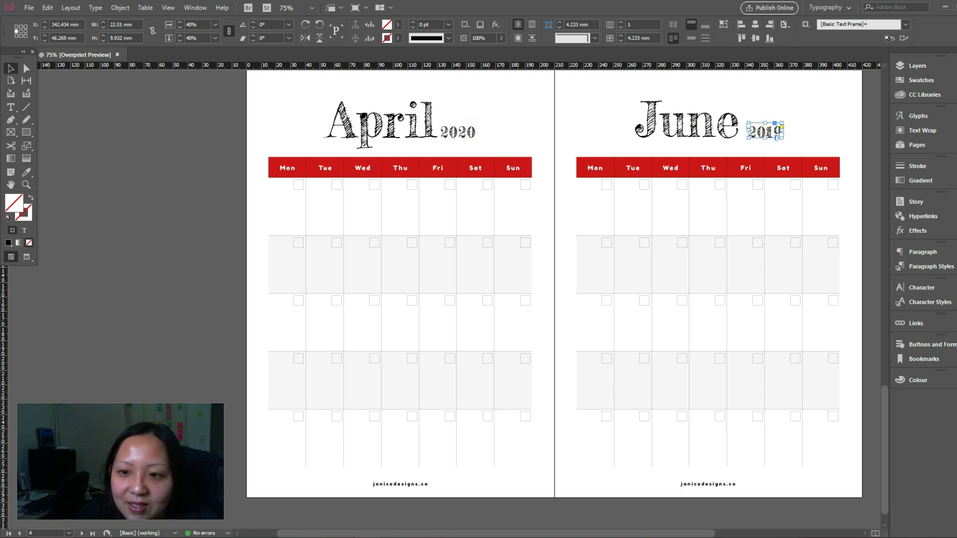
{"action": "double_click", "coordinate": [768, 132]}
{"action": "left_click", "coordinate": [768, 133]}
{"action": "double_click", "coordinate": [768, 133]}
{"action": "type", "text": "0"}
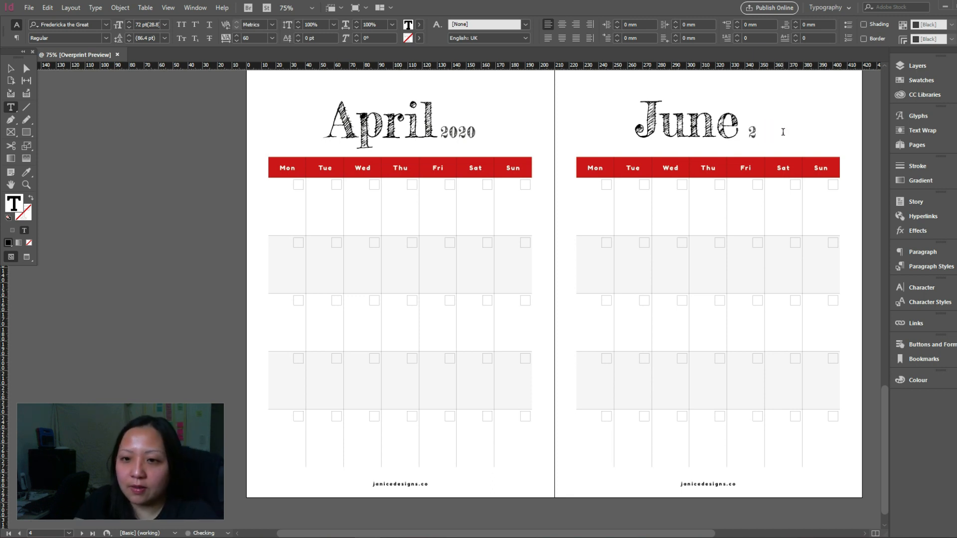
{"action": "key", "text": "BackSpace"}
{"action": "key", "text": "BackSpace"}
{"action": "key", "text": "BackSpace"}
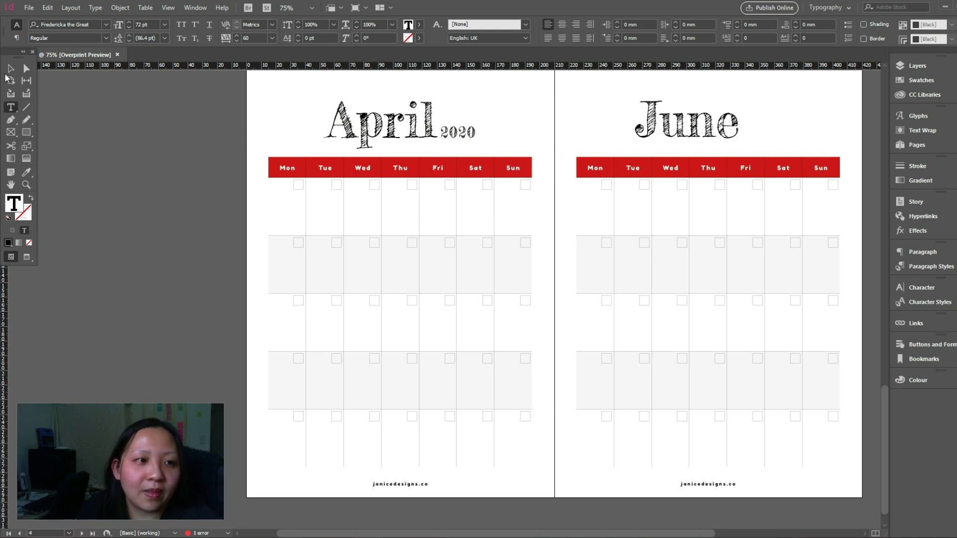
{"action": "key", "text": "Escape"}
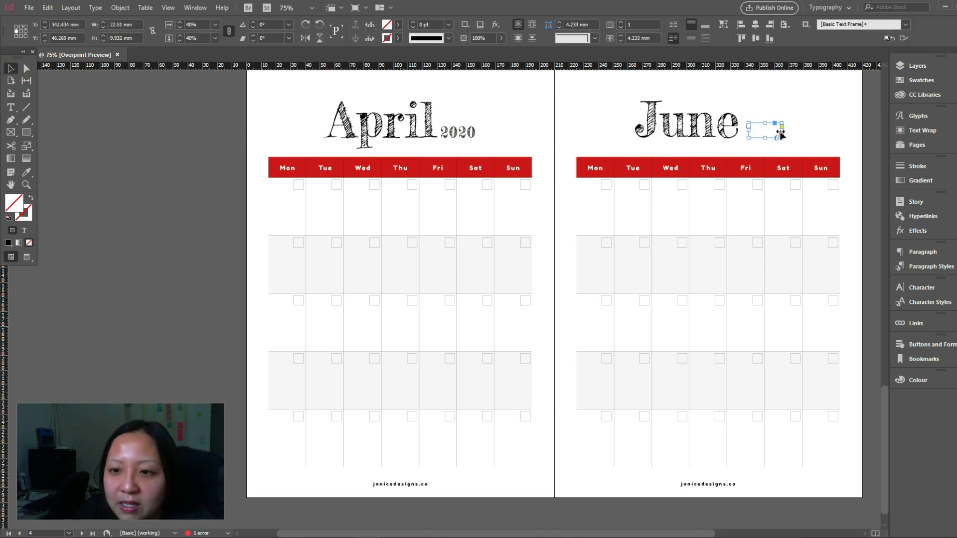
{"action": "left_click_drag", "start_coordinate": [781, 132], "coordinate": [784, 132]}
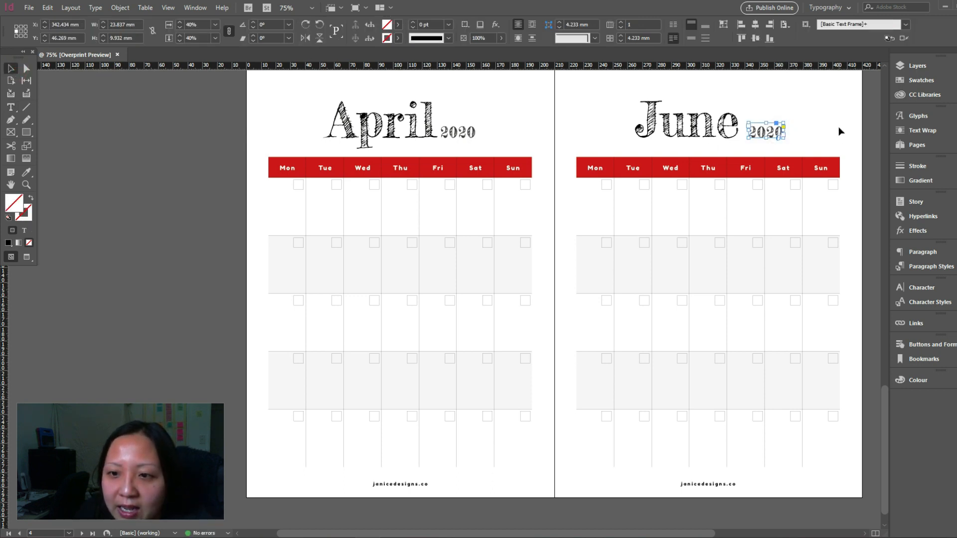
- Replace the year beside the March title on page 3 with 2020
{"action": "scroll", "coordinate": [800, 179], "scroll_direction": "up", "scroll_amount": 10}
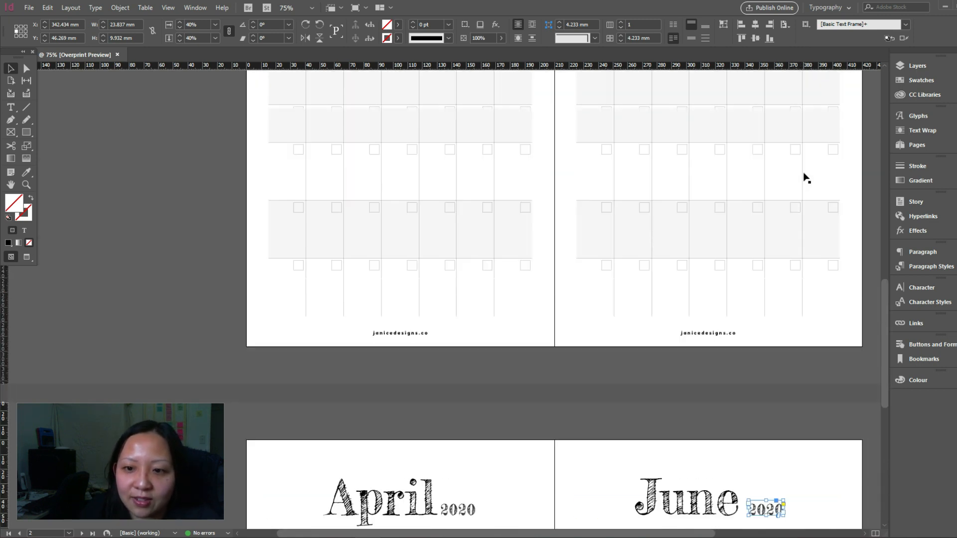
{"action": "left_click", "coordinate": [490, 216]}
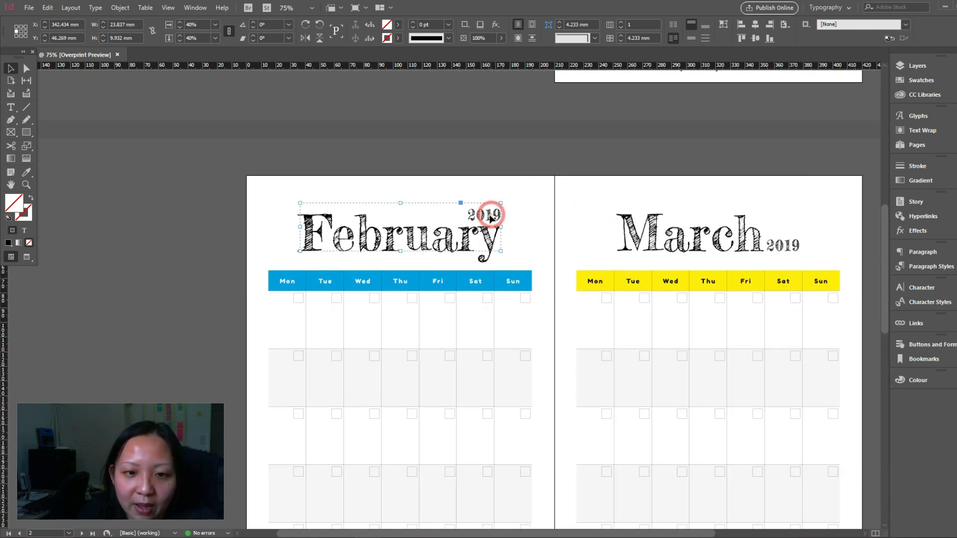
{"action": "left_click", "coordinate": [785, 250]}
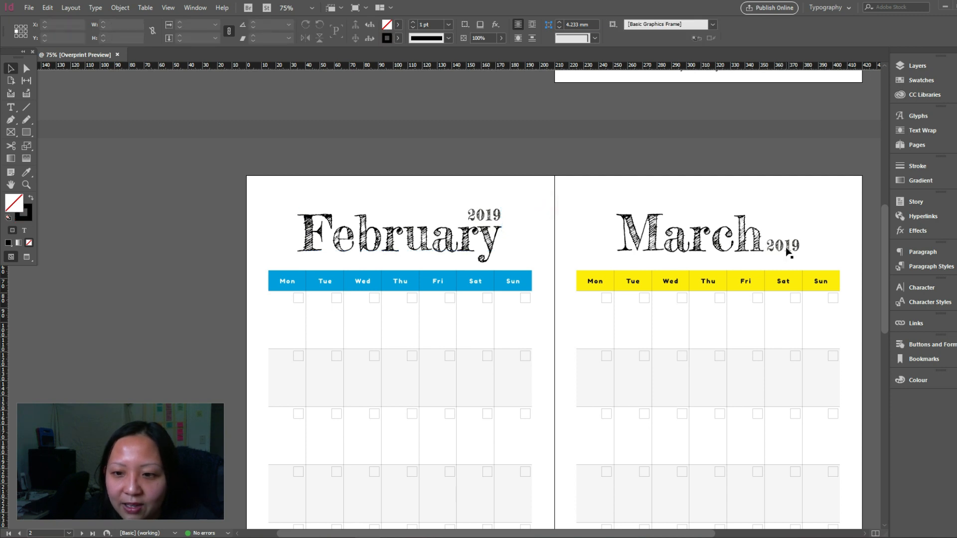
{"action": "left_click", "coordinate": [825, 248]}
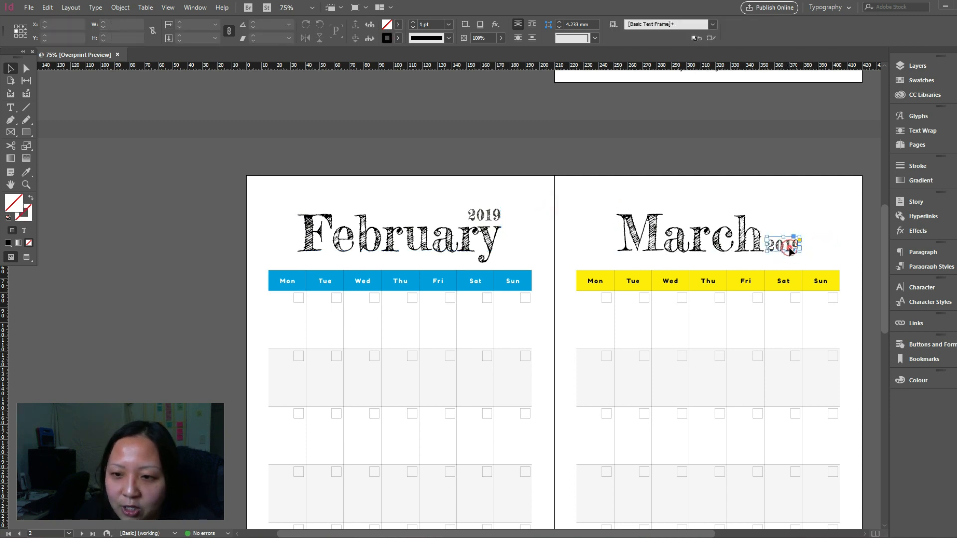
{"action": "left_click", "coordinate": [790, 252]}
{"action": "double_click", "coordinate": [789, 250]}
{"action": "left_click_drag", "start_coordinate": [785, 246], "coordinate": [801, 243]}
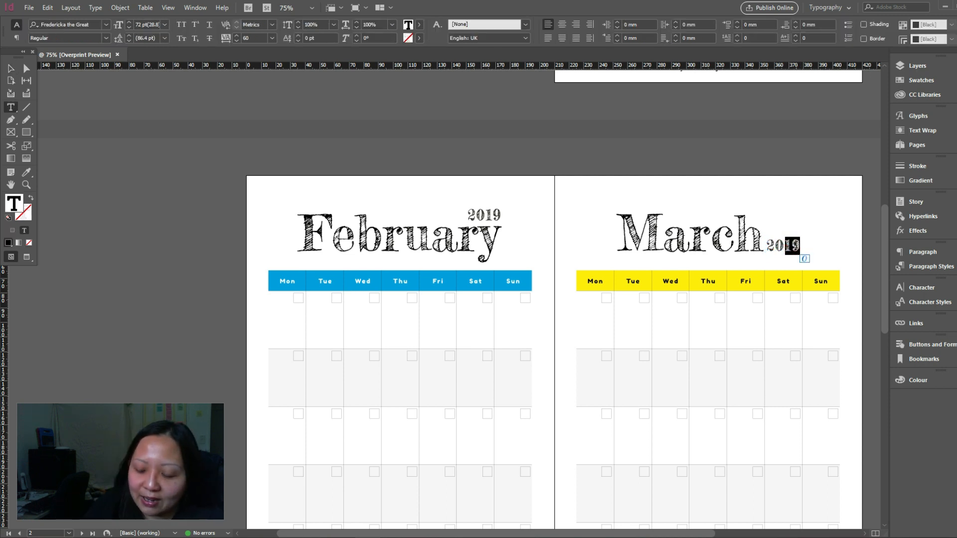
{"action": "key", "text": "BackSpace"}
{"action": "key", "text": "BackSpace"}
{"action": "key", "text": "BackSpace"}
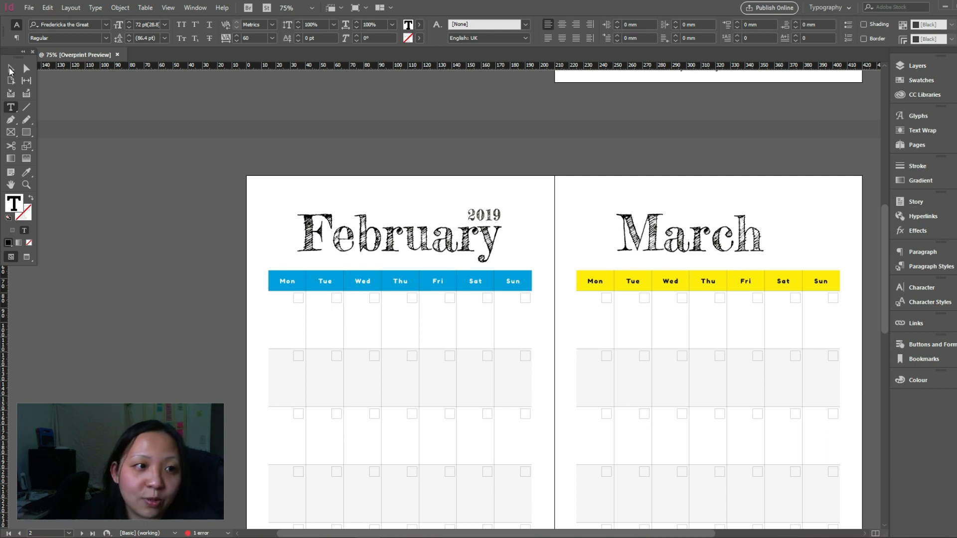
- Widen the year frame beside March to about 23.8 mm so its text fits
{"action": "key", "text": "Escape"}
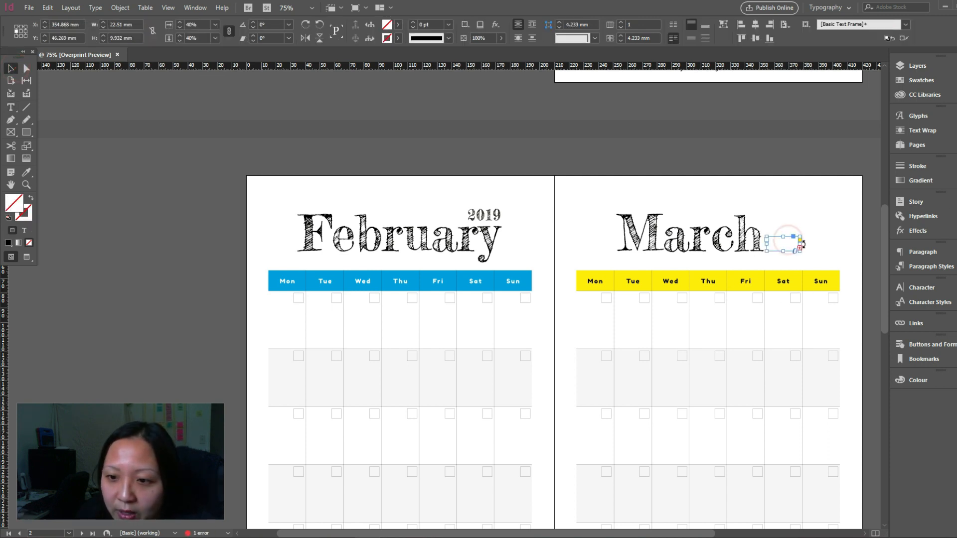
{"action": "double_click", "coordinate": [798, 245]}
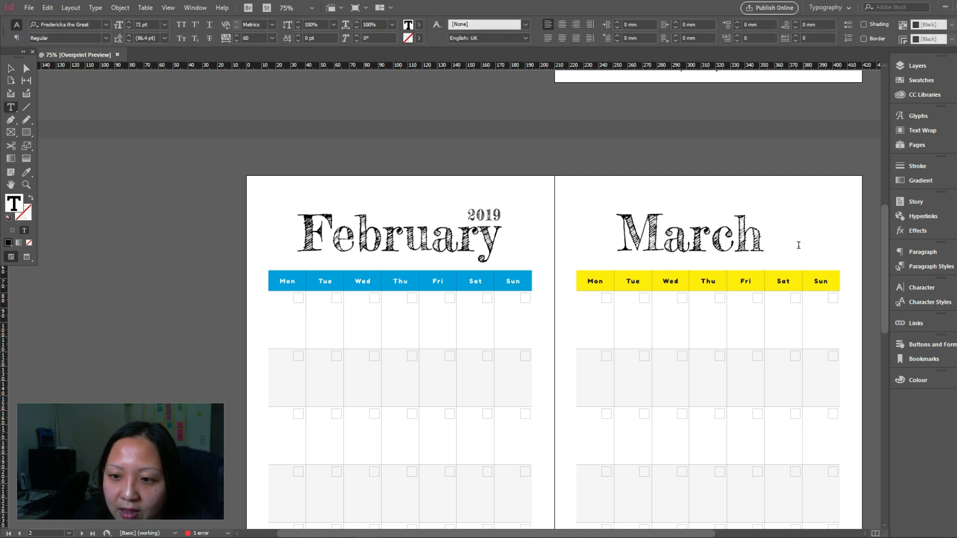
{"action": "key", "text": "Escape"}
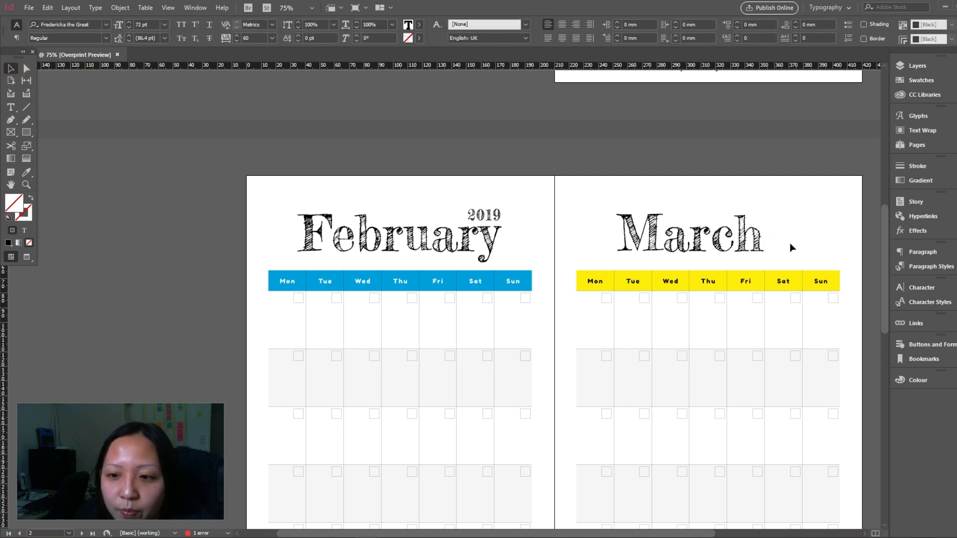
{"action": "left_click", "coordinate": [789, 243]}
{"action": "left_click", "coordinate": [799, 244]}
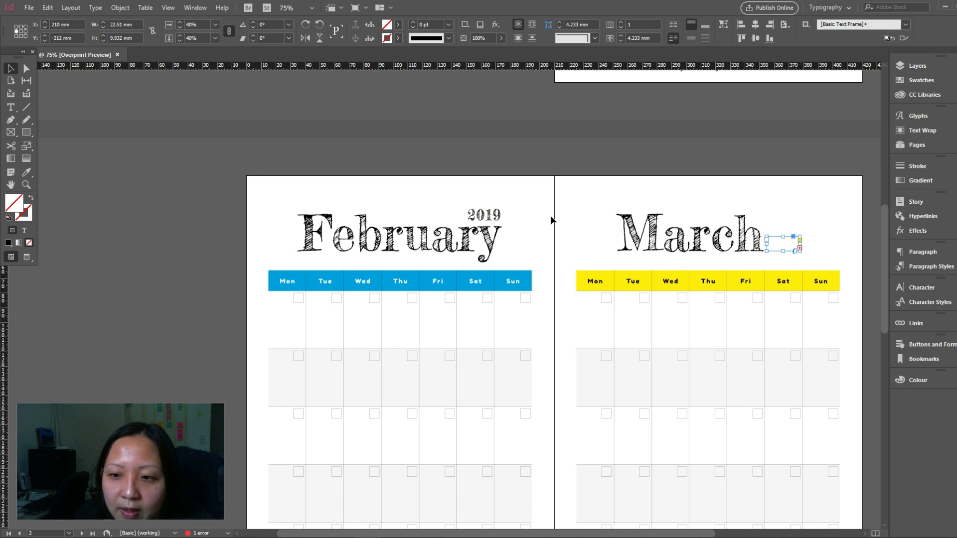
{"action": "key", "text": "ctrl+alt+c"}
- Replace the year above the end of the February title with 2020
{"action": "left_click", "coordinate": [485, 219]}
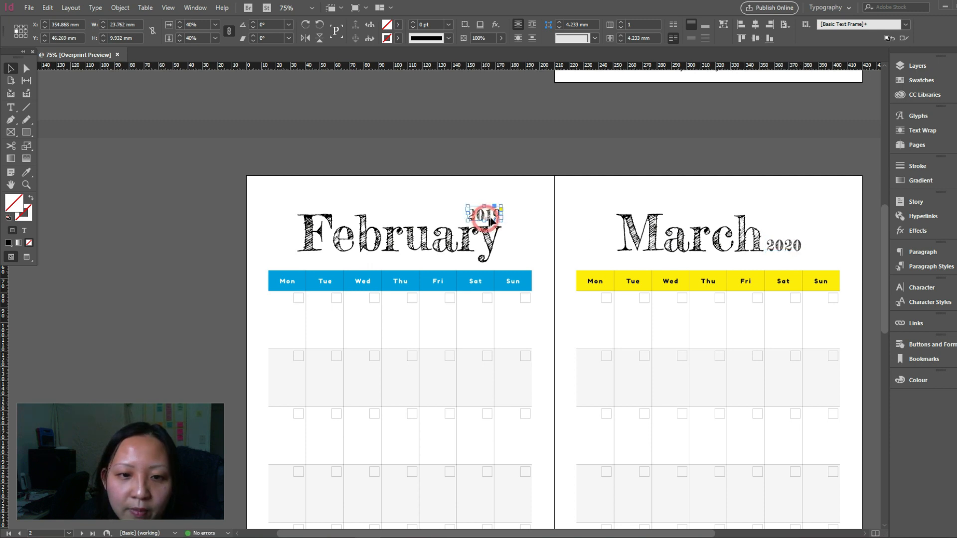
{"action": "left_click_drag", "start_coordinate": [503, 213], "coordinate": [500, 214]}
{"action": "double_click", "coordinate": [497, 216]}
{"action": "type", "text": "20"}
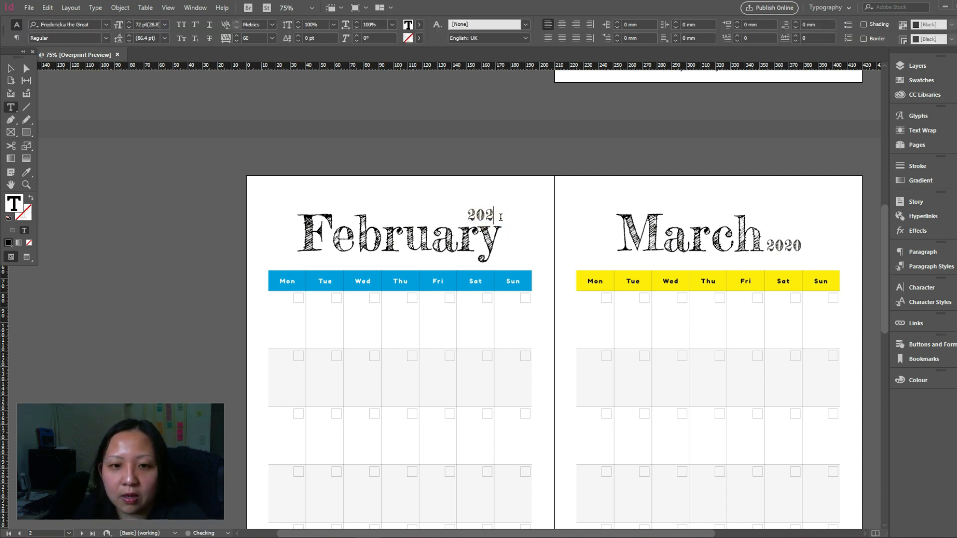
- Replace the year above the January title on page 1 with 2020
{"action": "scroll", "coordinate": [781, 316], "scroll_direction": "up", "scroll_amount": 10}
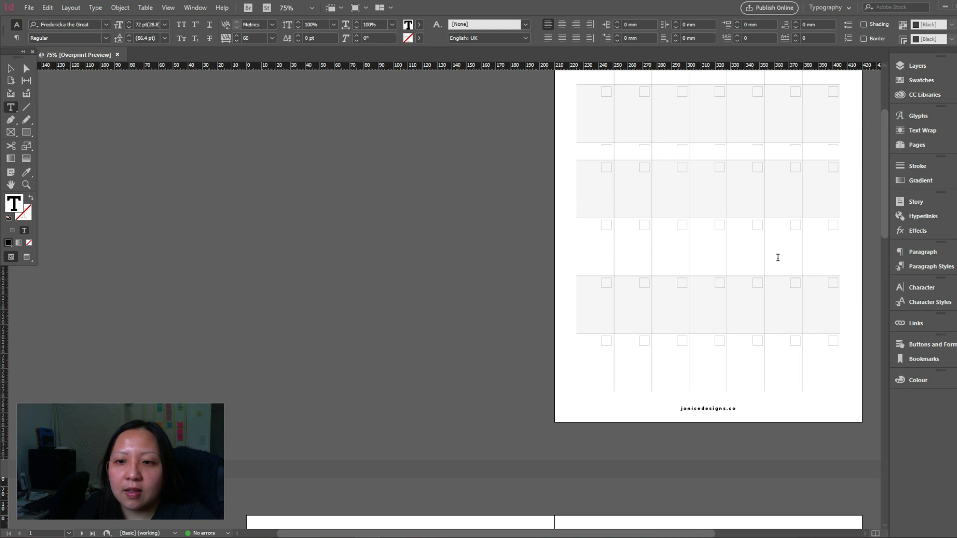
{"action": "scroll", "coordinate": [778, 240], "scroll_direction": "up", "scroll_amount": 2}
{"action": "left_click_drag", "start_coordinate": [781, 140], "coordinate": [796, 140]}
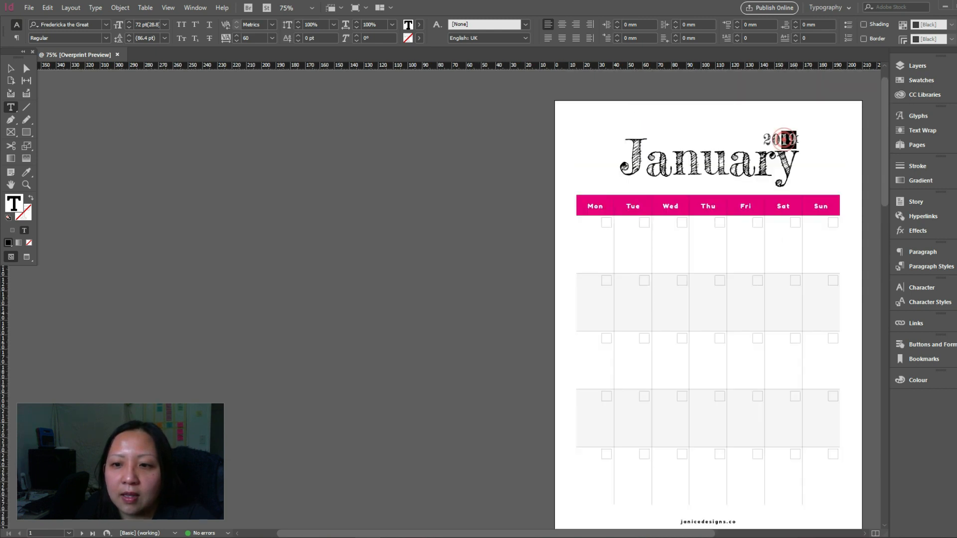
{"action": "type", "text": "20"}
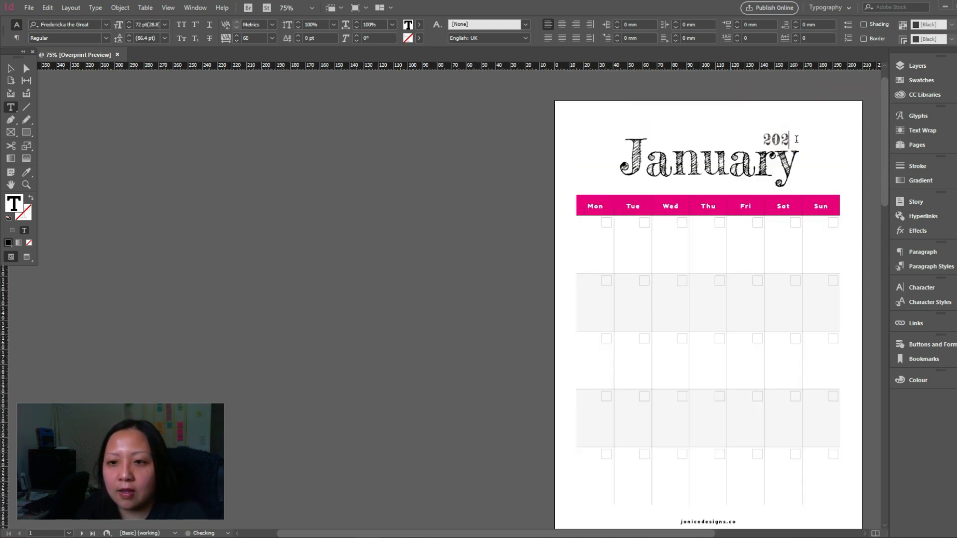
- Widen the year frame above January slightly to fit its text and deselect it
{"action": "left_click", "coordinate": [10, 68]}
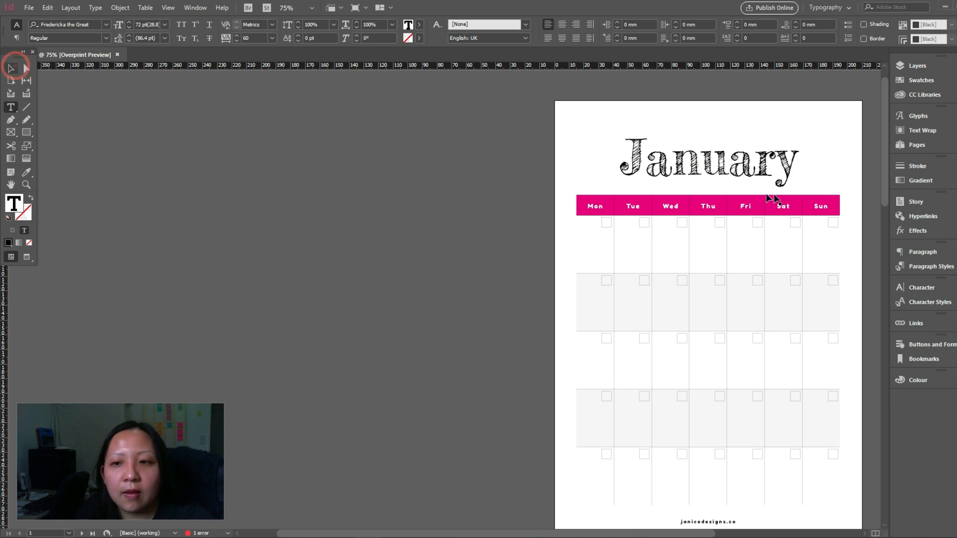
{"action": "left_click", "coordinate": [796, 135]}
{"action": "left_click_drag", "start_coordinate": [797, 136], "coordinate": [799, 137]}
{"action": "left_click", "coordinate": [818, 141]}
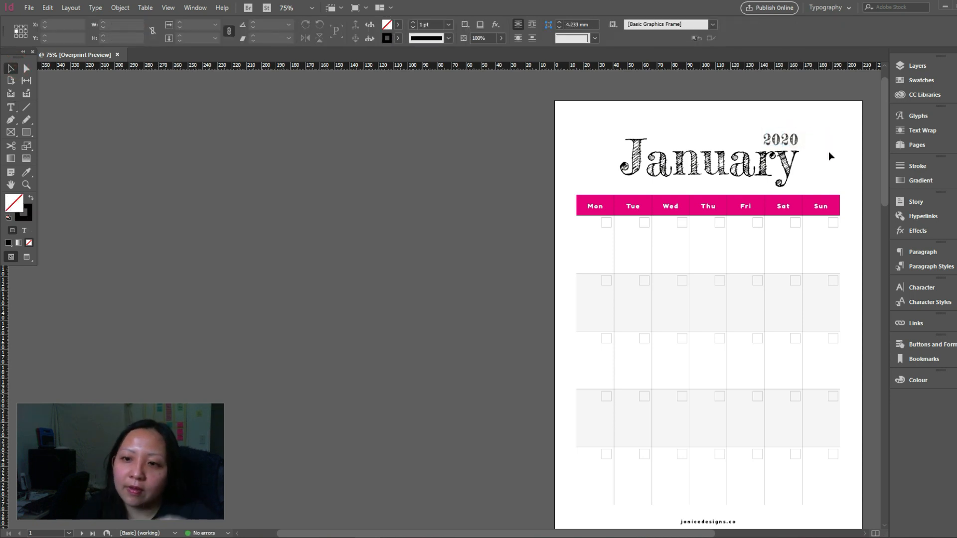
- Duplicate the June page to create page 6 of the calendar
{"action": "scroll", "coordinate": [829, 151], "scroll_direction": "down", "scroll_amount": 3}
{"action": "scroll", "coordinate": [829, 156], "scroll_direction": "down", "scroll_amount": 5}
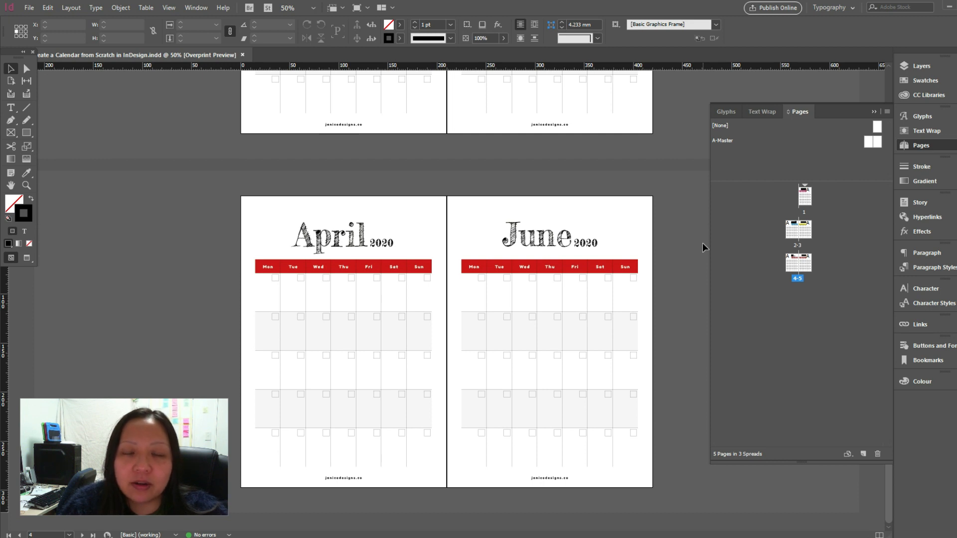
{"action": "left_click", "coordinate": [641, 217]}
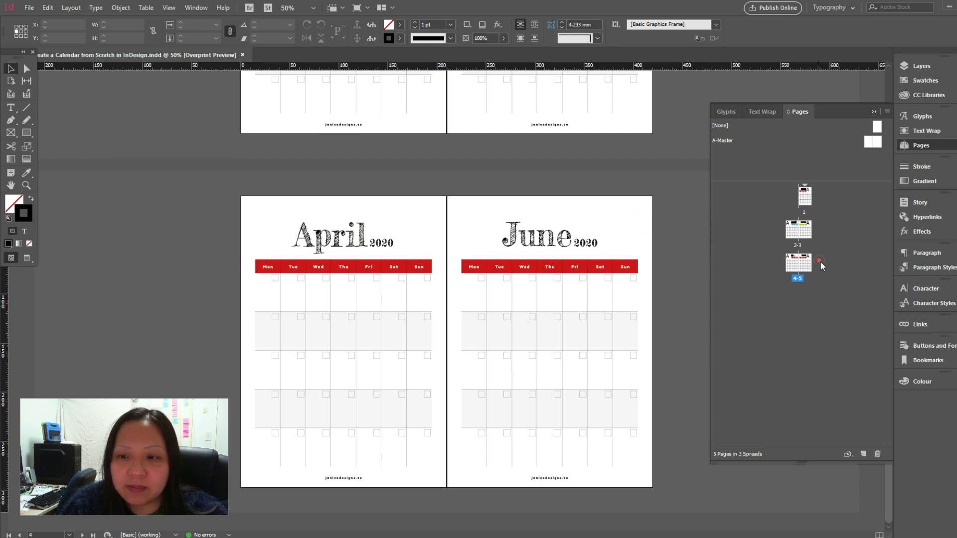
{"action": "left_click_drag", "start_coordinate": [807, 265], "coordinate": [863, 453]}
- Replace the month title on page 5 with May
{"action": "left_click", "coordinate": [644, 209]}
{"action": "left_click", "coordinate": [548, 225]}
{"action": "double_click", "coordinate": [524, 226]}
{"action": "left_click_drag", "start_coordinate": [498, 214], "coordinate": [588, 241]}
{"action": "type", "text": "May"}
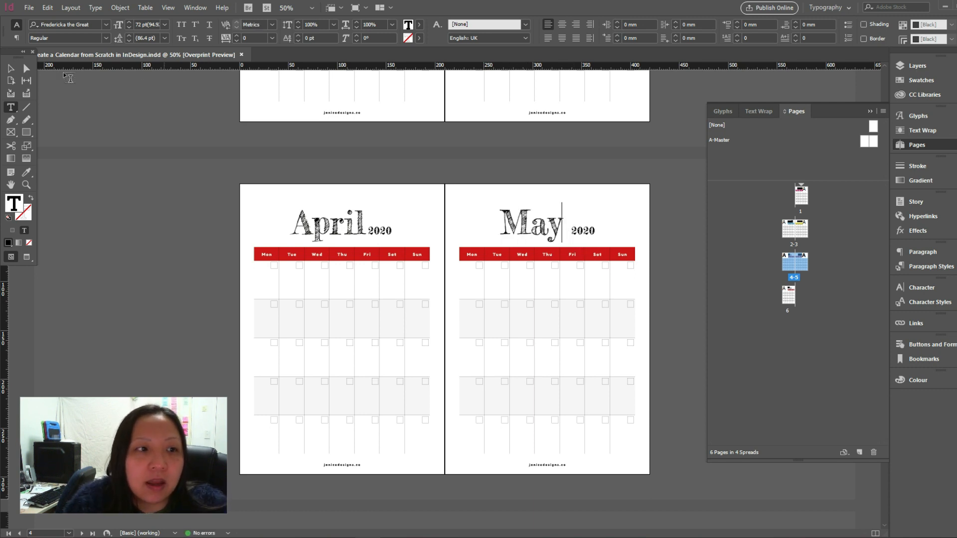
- Fit the May title frame to its text, set the year close beside it, and centre both horizontally as one group on the page
{"action": "left_click", "coordinate": [10, 68]}
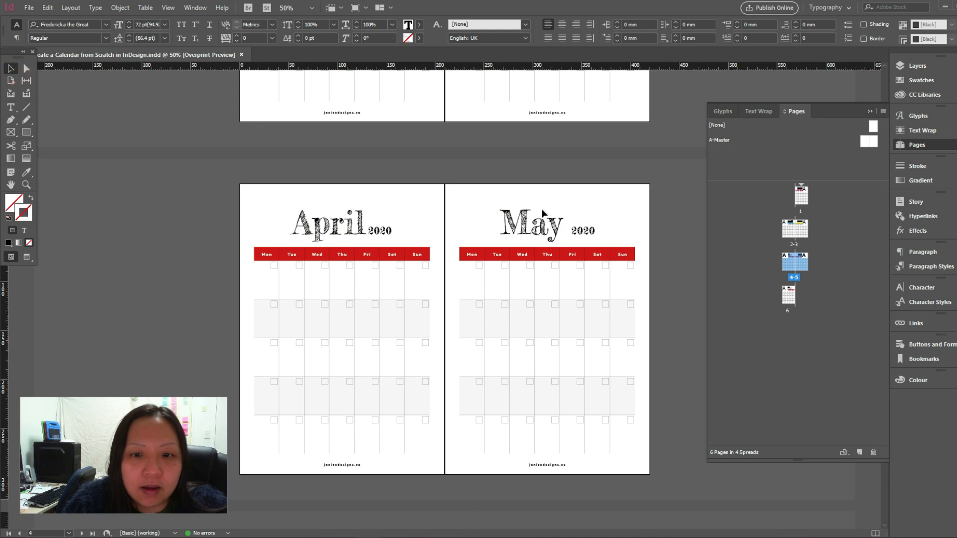
{"action": "double_click", "coordinate": [572, 218]}
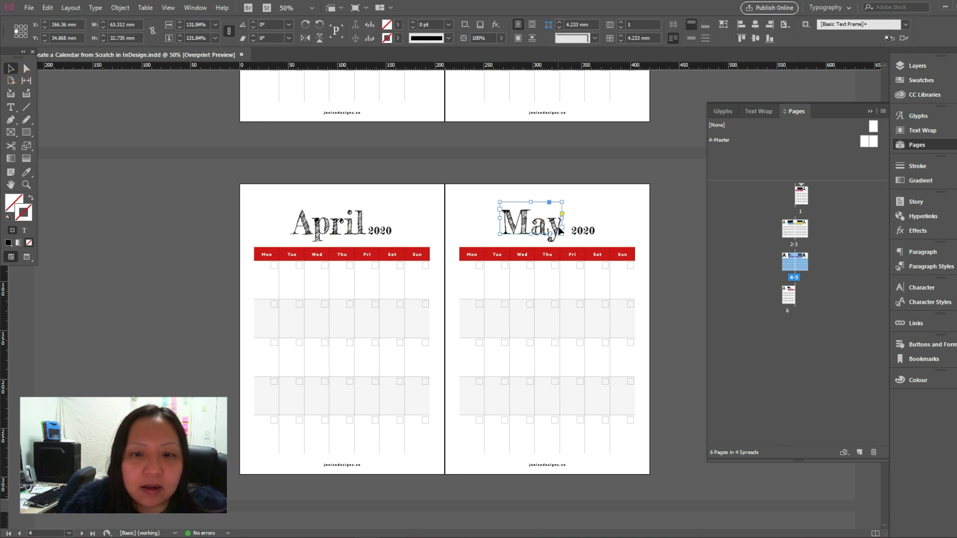
{"action": "left_click_drag", "start_coordinate": [589, 231], "coordinate": [513, 240]}
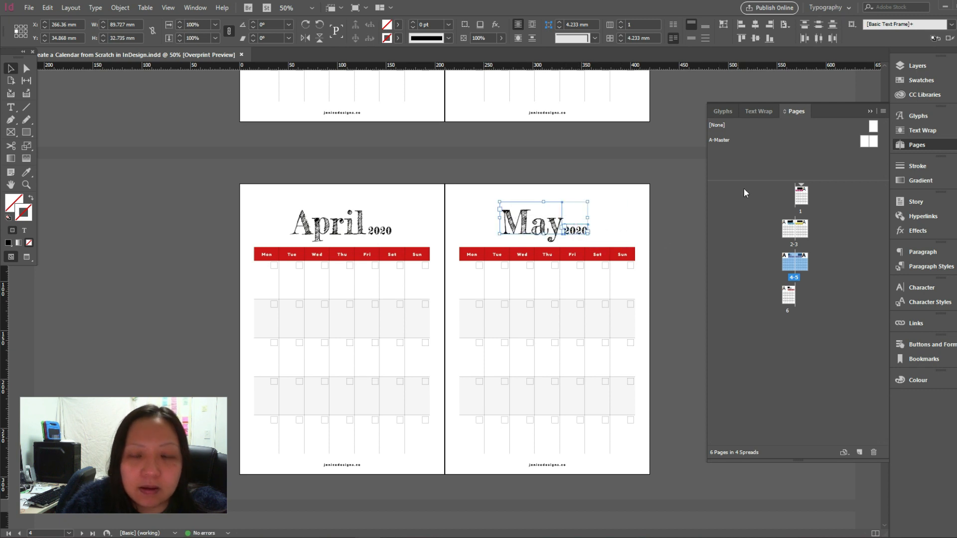
{"action": "left_click", "coordinate": [626, 25]}
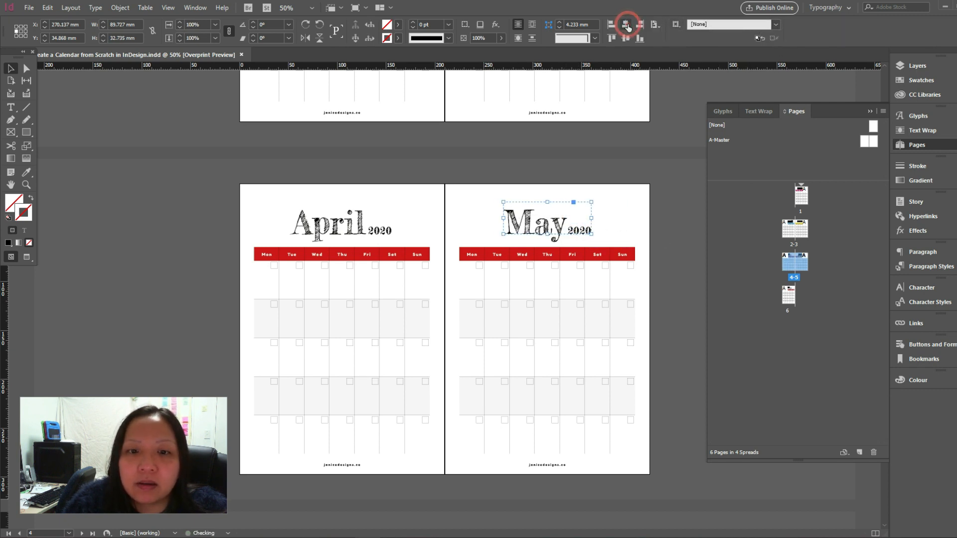
{"action": "left_click", "coordinate": [687, 225]}
- Apply the green C=75 M=5 Y=100 K=0 swatch to the cell stroke of May's weekday header row
{"action": "scroll", "coordinate": [687, 226], "scroll_direction": "down", "scroll_amount": 6}
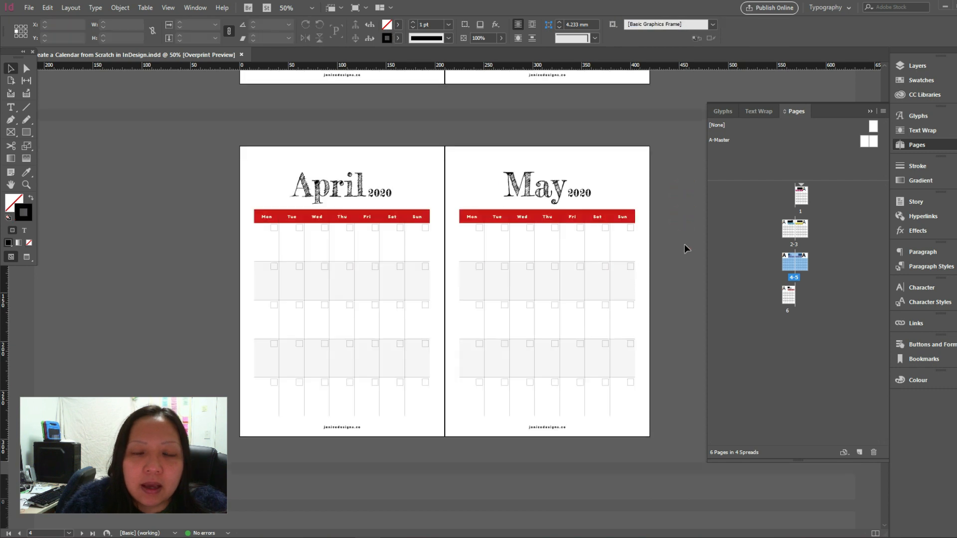
{"action": "scroll", "coordinate": [465, 341], "scroll_direction": "up", "scroll_amount": 6}
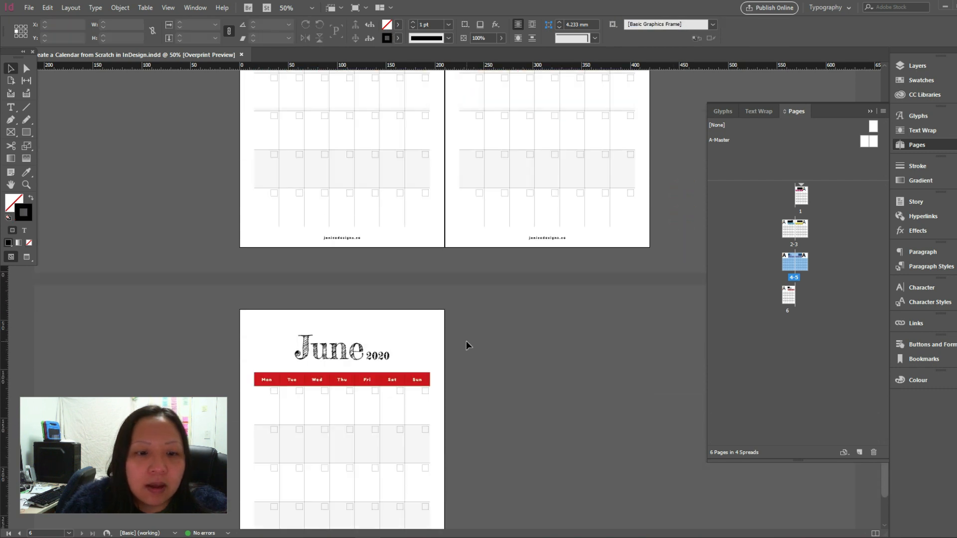
{"action": "scroll", "coordinate": [465, 344], "scroll_direction": "up", "scroll_amount": 2}
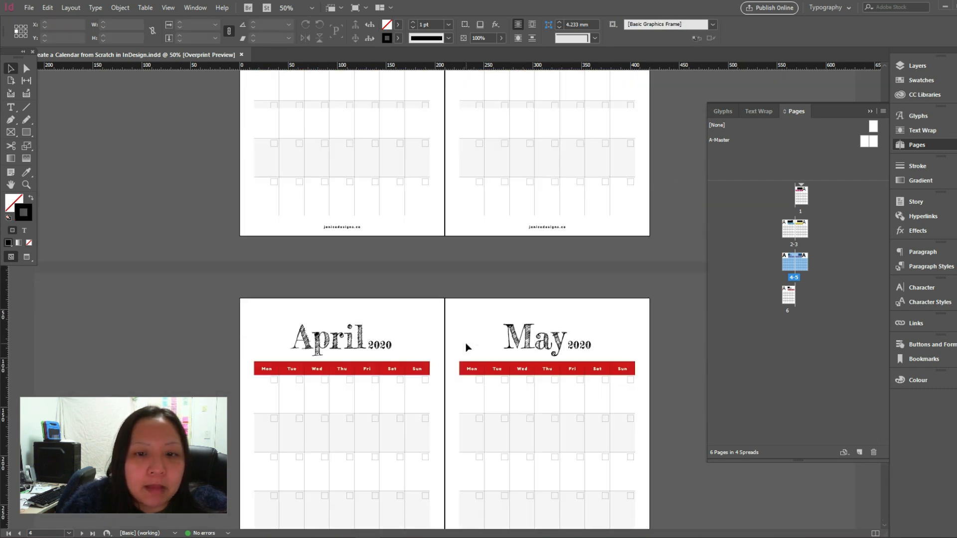
{"action": "scroll", "coordinate": [470, 342], "scroll_direction": "down", "scroll_amount": 1}
{"action": "left_click", "coordinate": [480, 328]}
{"action": "scroll", "coordinate": [477, 299], "scroll_direction": "down", "scroll_amount": 2}
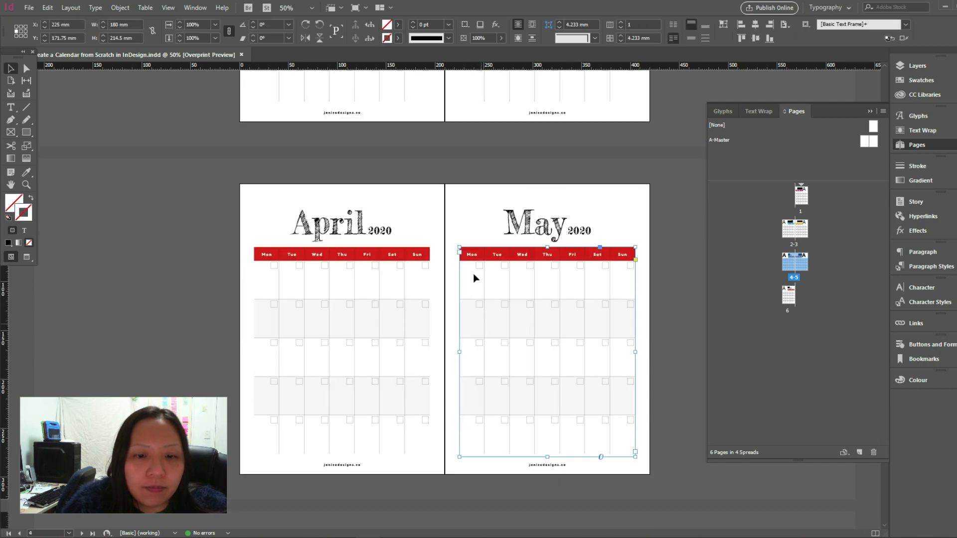
{"action": "left_click", "coordinate": [469, 249]}
{"action": "left_click_drag", "start_coordinate": [466, 251], "coordinate": [633, 252]}
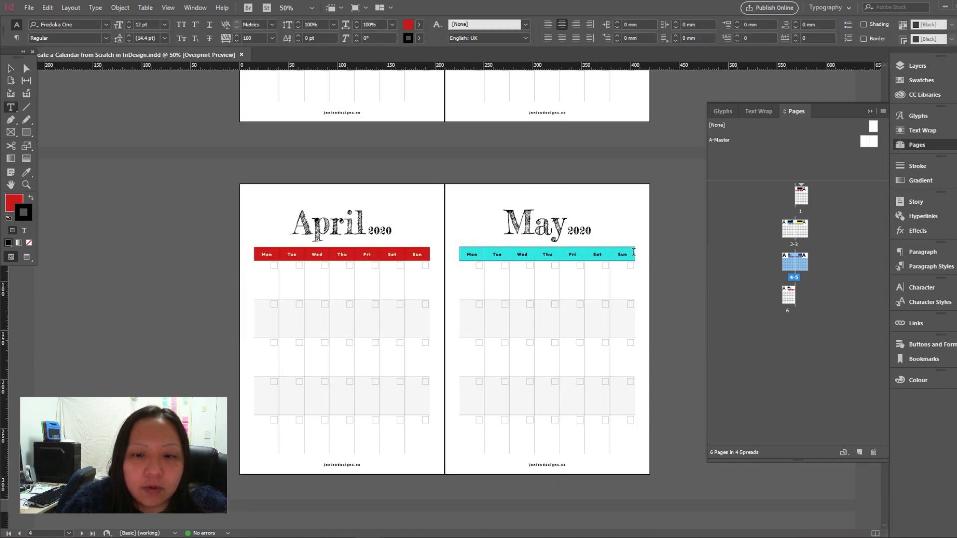
{"action": "left_click", "coordinate": [915, 81]}
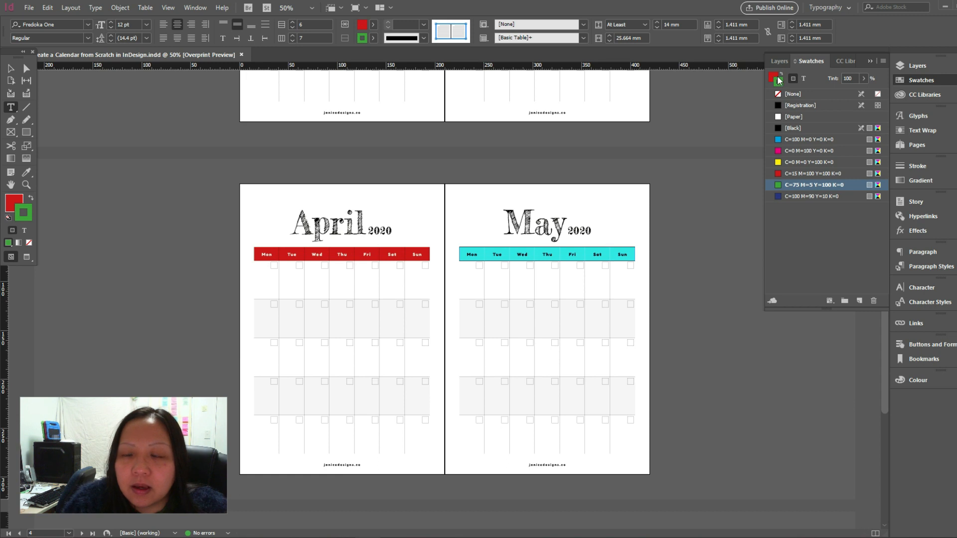
{"action": "left_click_drag", "start_coordinate": [781, 83], "coordinate": [784, 94]}
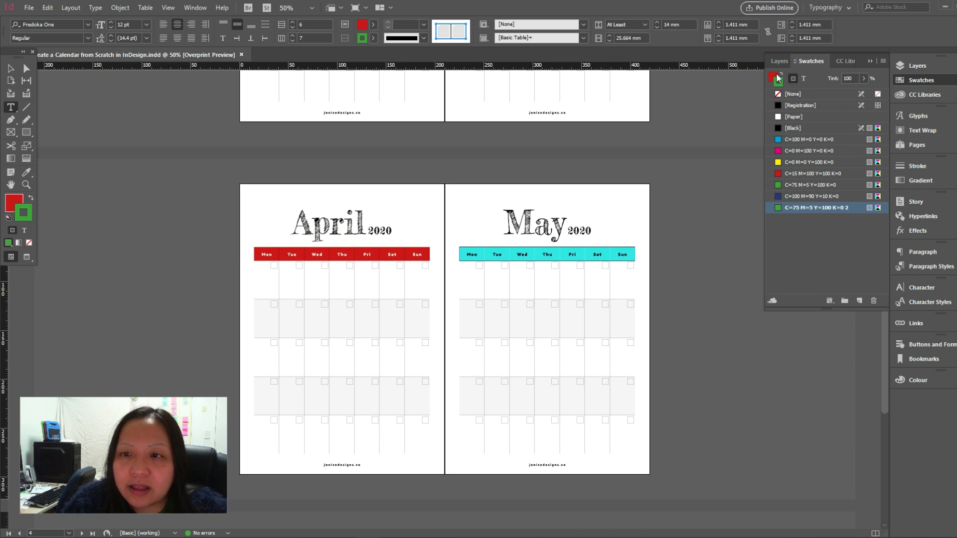
- Set the cell stroke colour of May's weekday header row to None
{"action": "left_click", "coordinate": [773, 75]}
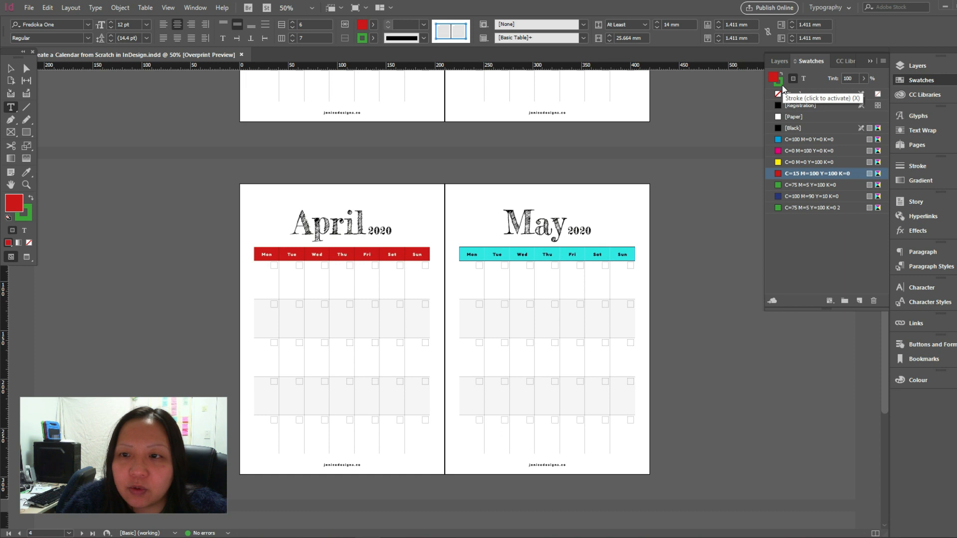
{"action": "left_click", "coordinate": [779, 82]}
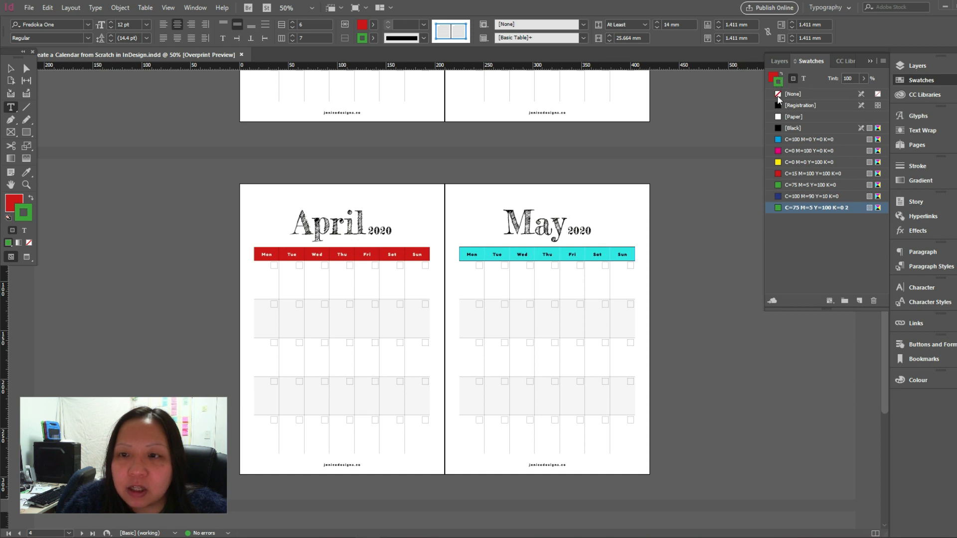
{"action": "left_click", "coordinate": [778, 94]}
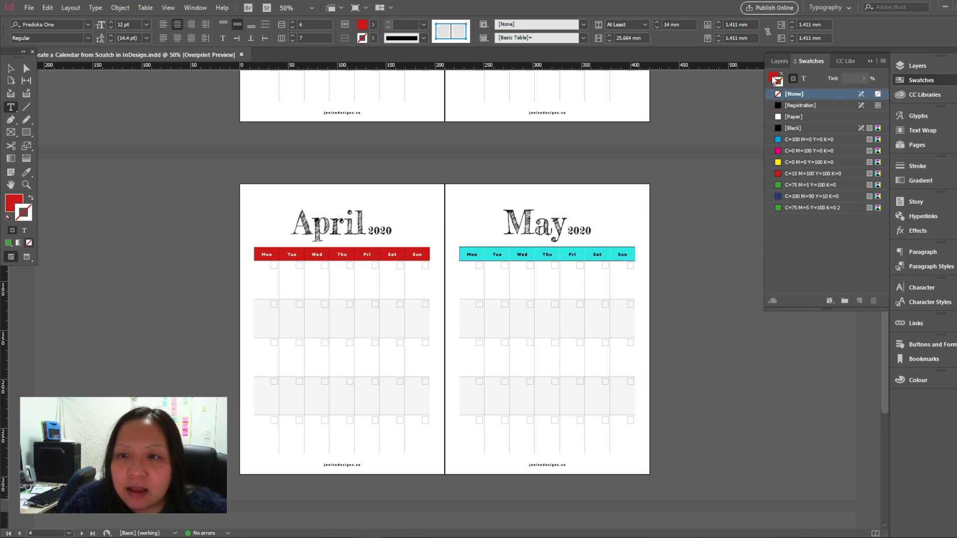
{"action": "left_click", "coordinate": [773, 79]}
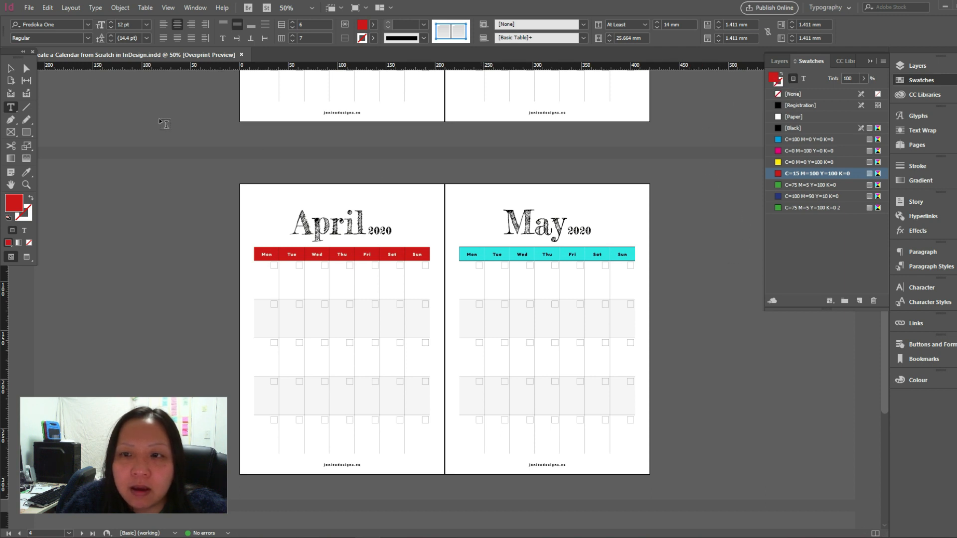
{"action": "left_click", "coordinate": [15, 68]}
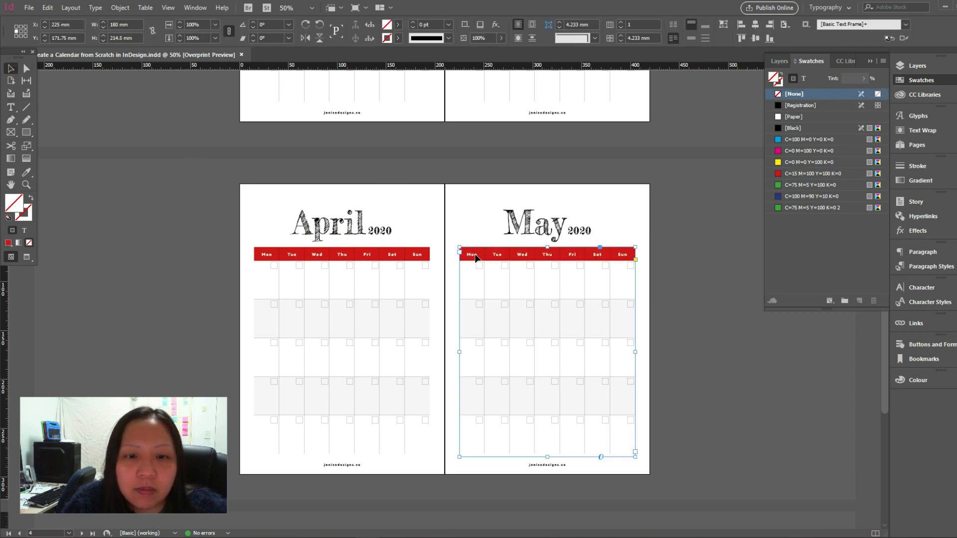
- Fill May's weekday header row with the green C=75 M=5 Y=100 K=0 swatch and deselect the table
{"action": "double_click", "coordinate": [460, 249]}
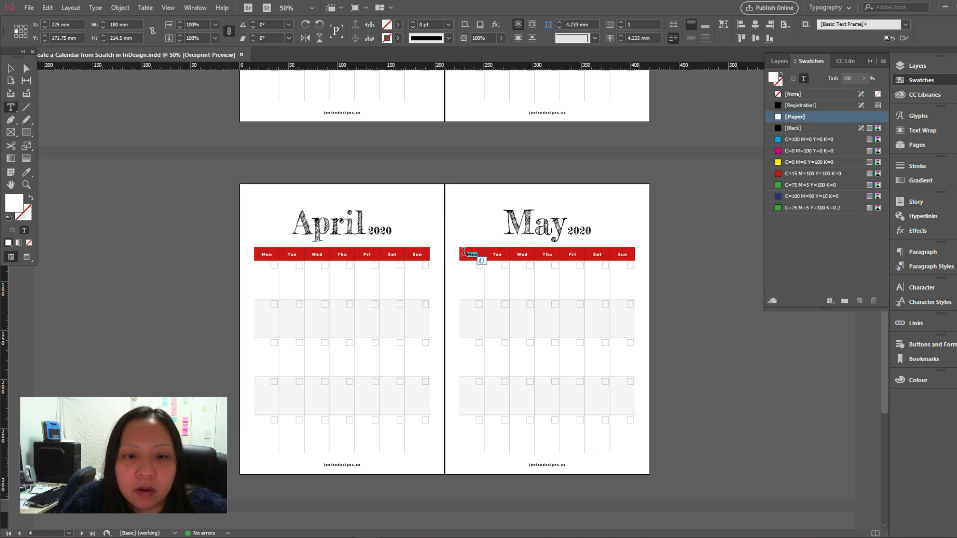
{"action": "left_click", "coordinate": [464, 251]}
{"action": "left_click_drag", "start_coordinate": [464, 252], "coordinate": [652, 255]}
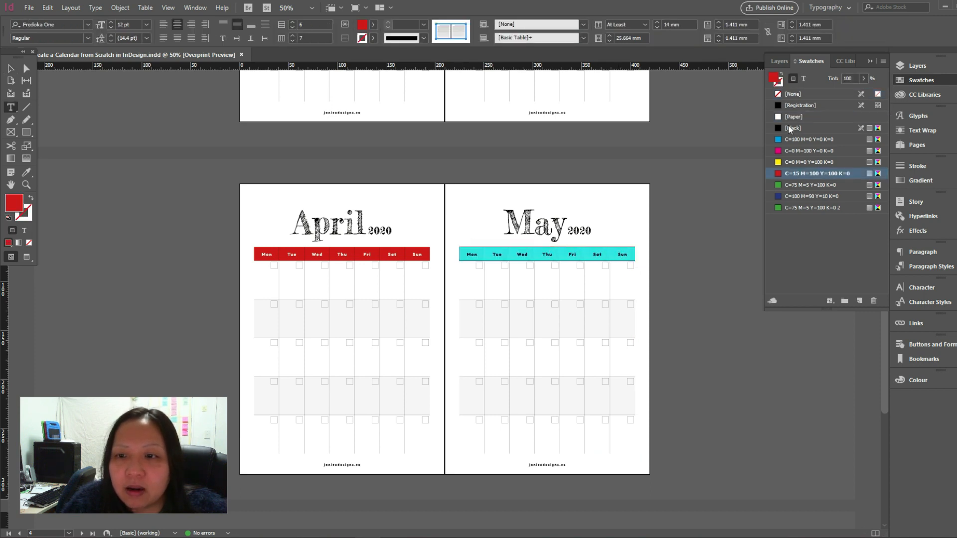
{"action": "left_click", "coordinate": [796, 184]}
{"action": "left_click", "coordinate": [10, 68]}
{"action": "left_click", "coordinate": [690, 243]}
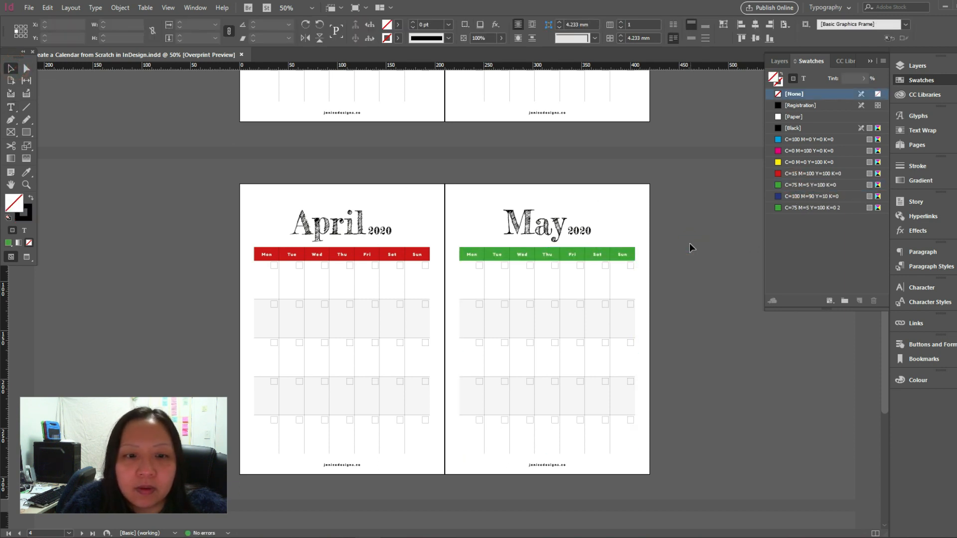
- Fill June's weekday header row with the dark blue C=100 M=90 Y=10 K=0 swatch and deselect the table
{"action": "scroll", "coordinate": [689, 242], "scroll_direction": "down", "scroll_amount": 5}
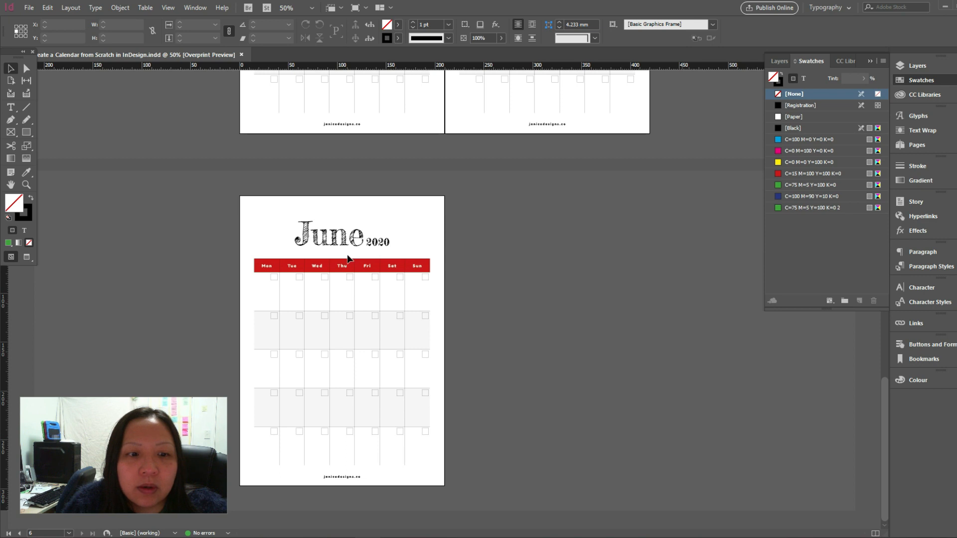
{"action": "double_click", "coordinate": [263, 264]}
{"action": "left_click_drag", "start_coordinate": [262, 264], "coordinate": [537, 271]}
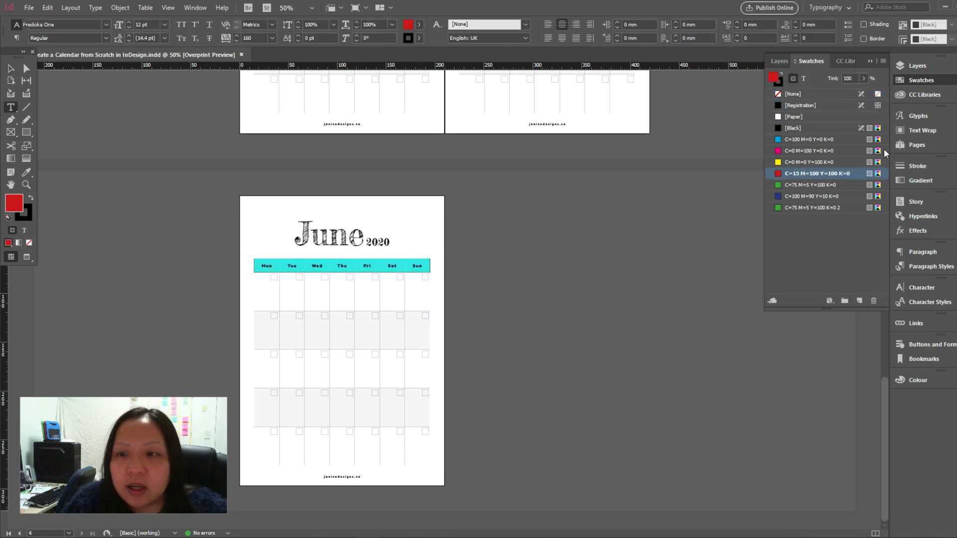
{"action": "left_click", "coordinate": [797, 197]}
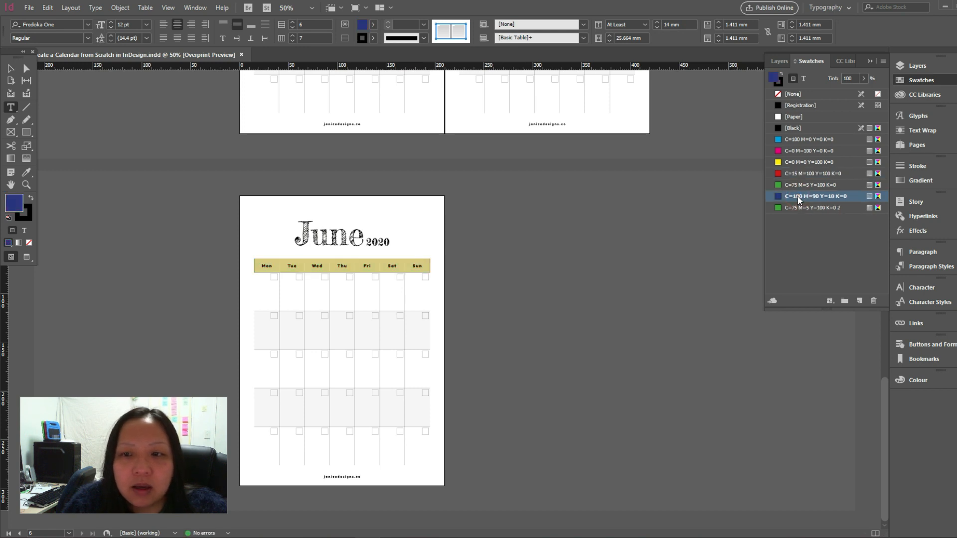
{"action": "left_click", "coordinate": [10, 68]}
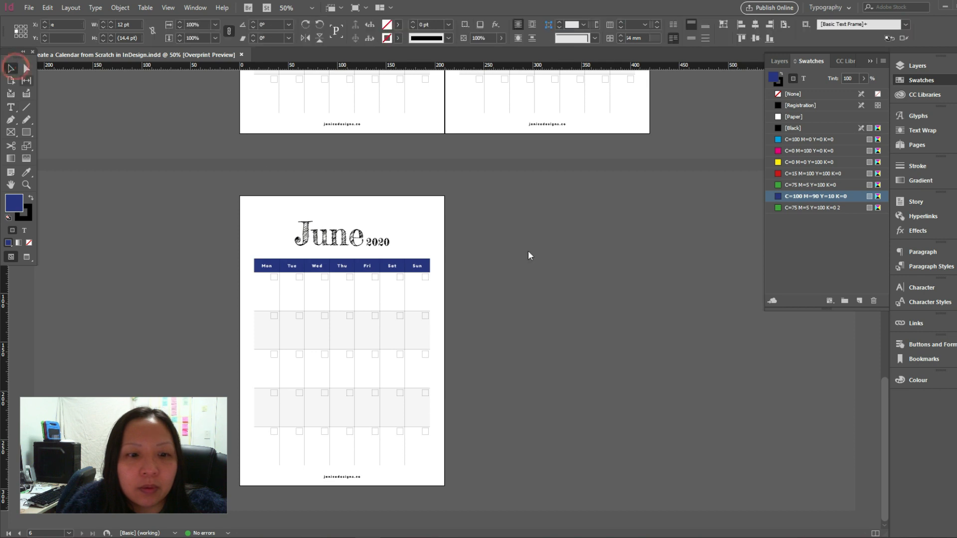
{"action": "left_click", "coordinate": [546, 251]}
- Set the cell stroke colour of January's weekday header row to None
{"action": "scroll", "coordinate": [570, 263], "scroll_direction": "up", "scroll_amount": 15}
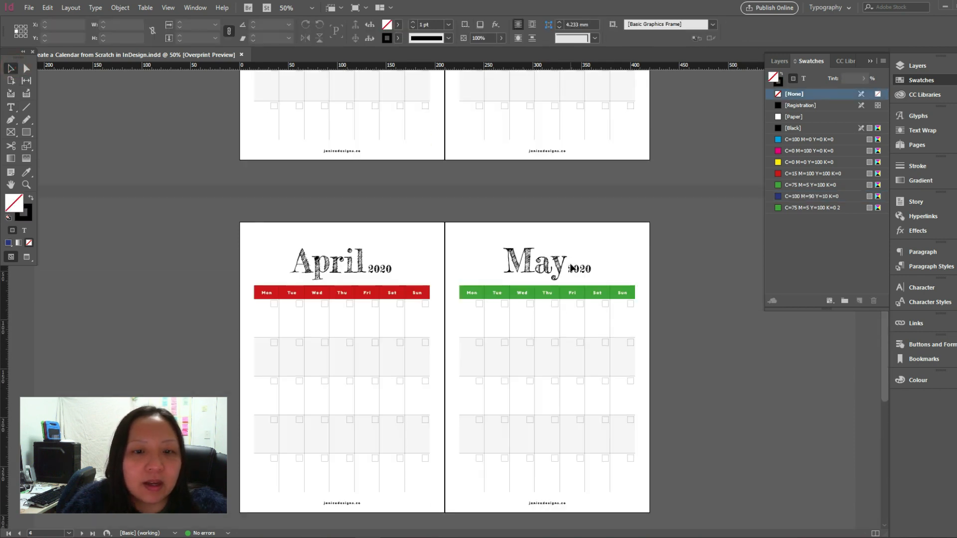
{"action": "scroll", "coordinate": [569, 263], "scroll_direction": "up", "scroll_amount": 6}
{"action": "scroll", "coordinate": [599, 306], "scroll_direction": "down", "scroll_amount": 7}
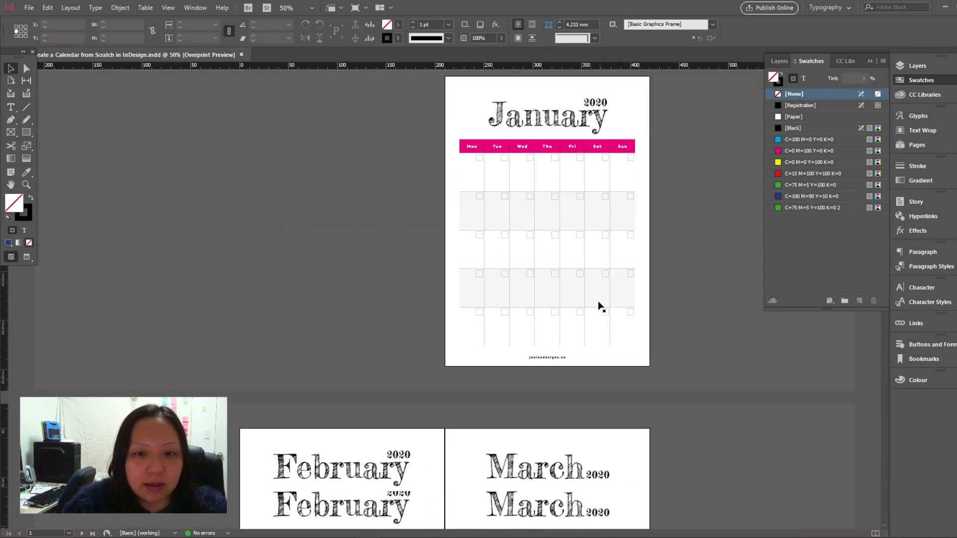
{"action": "scroll", "coordinate": [600, 314], "scroll_direction": "down", "scroll_amount": 10}
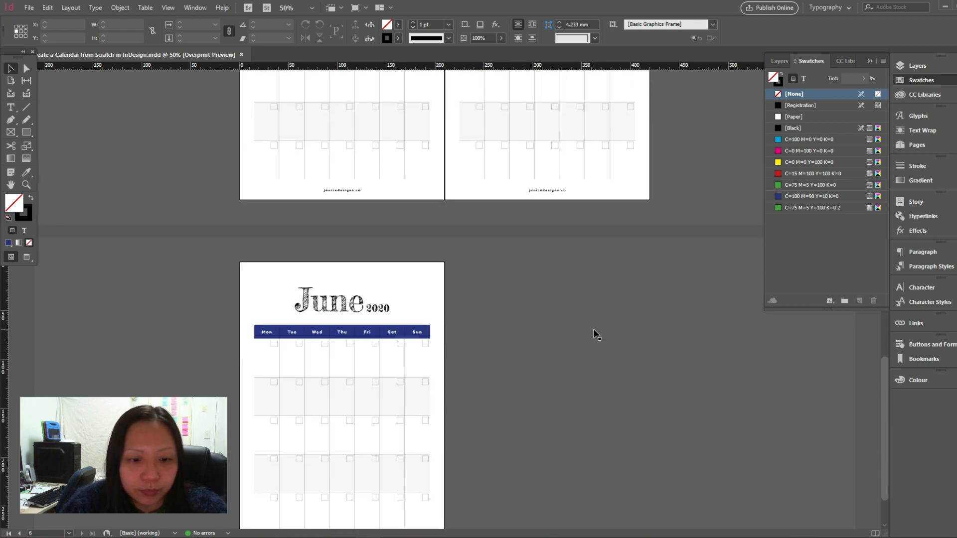
{"action": "scroll", "coordinate": [593, 329], "scroll_direction": "up", "scroll_amount": 7}
{"action": "scroll", "coordinate": [593, 333], "scroll_direction": "up", "scroll_amount": 5}
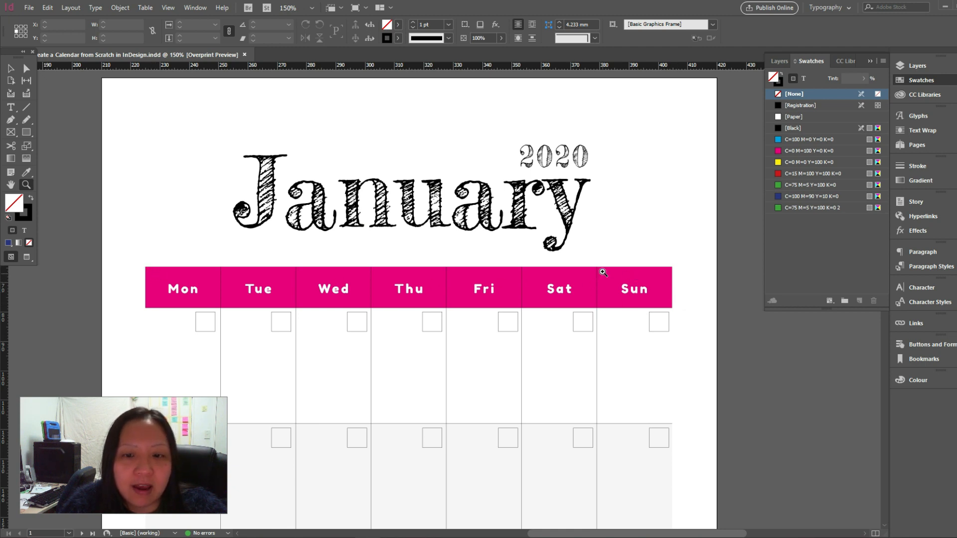
{"action": "left_click", "coordinate": [11, 68]}
{"action": "double_click", "coordinate": [160, 276]}
{"action": "left_click_drag", "start_coordinate": [160, 277], "coordinate": [640, 324]}
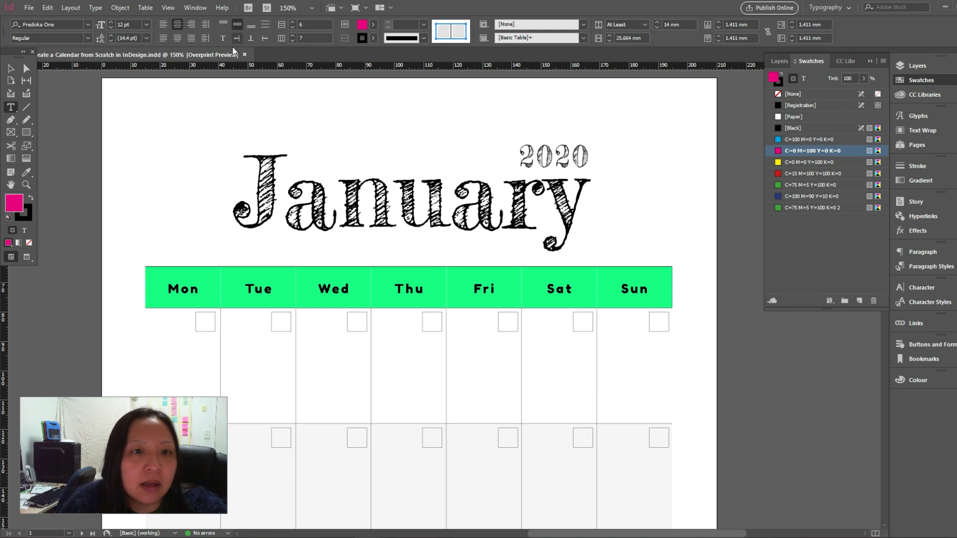
{"action": "left_click", "coordinate": [374, 38]}
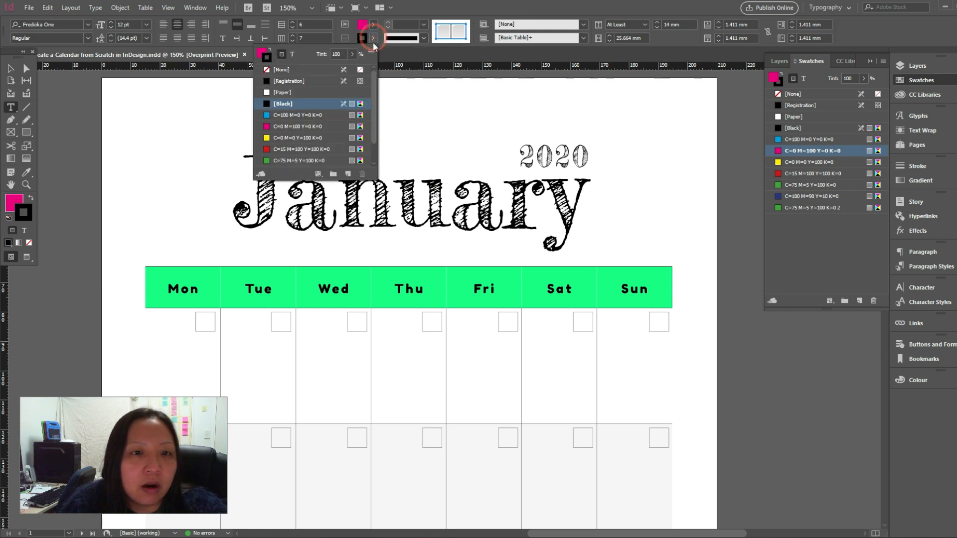
{"action": "left_click", "coordinate": [269, 70]}
{"action": "left_click", "coordinate": [10, 70]}
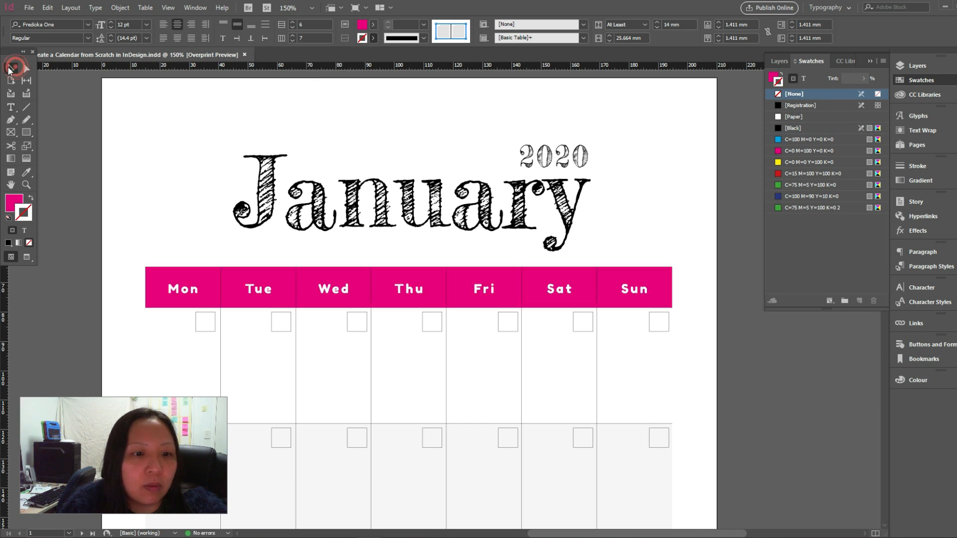
- Set the cell stroke weight of January's weekday header row to 0 pt in the cell options and deselect the table
{"action": "left_click", "coordinate": [236, 307]}
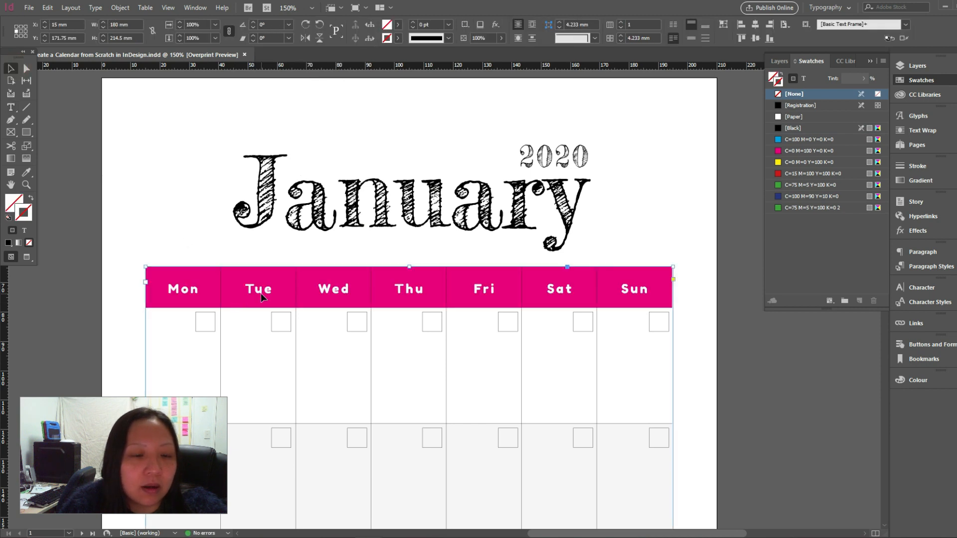
{"action": "double_click", "coordinate": [163, 277]}
{"action": "left_click_drag", "start_coordinate": [162, 277], "coordinate": [631, 291]}
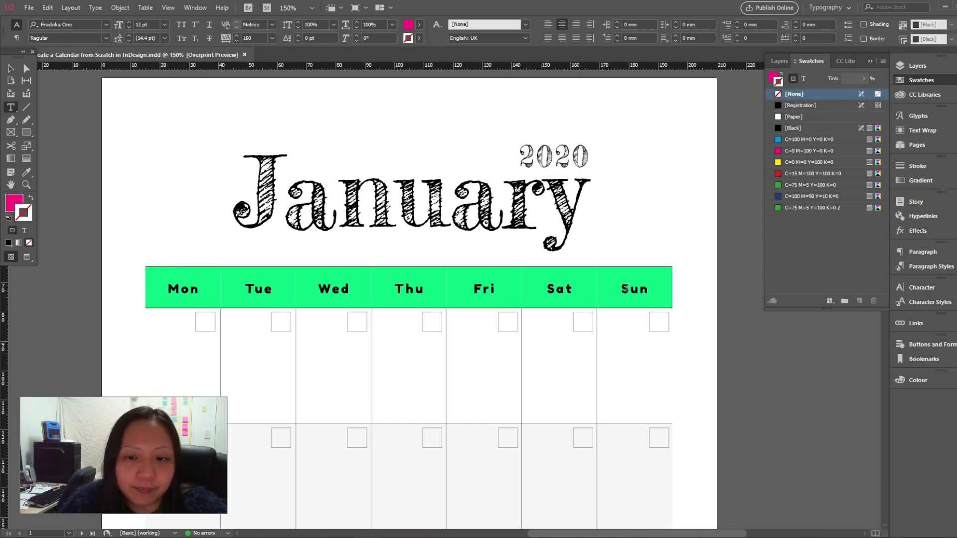
{"action": "left_click", "coordinate": [145, 7]}
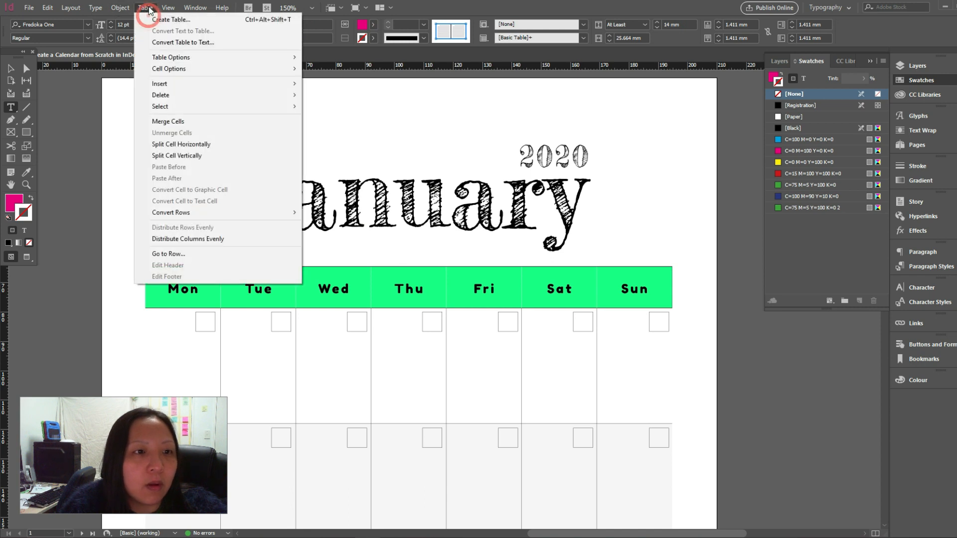
{"action": "mouse_move", "coordinate": [209, 69]}
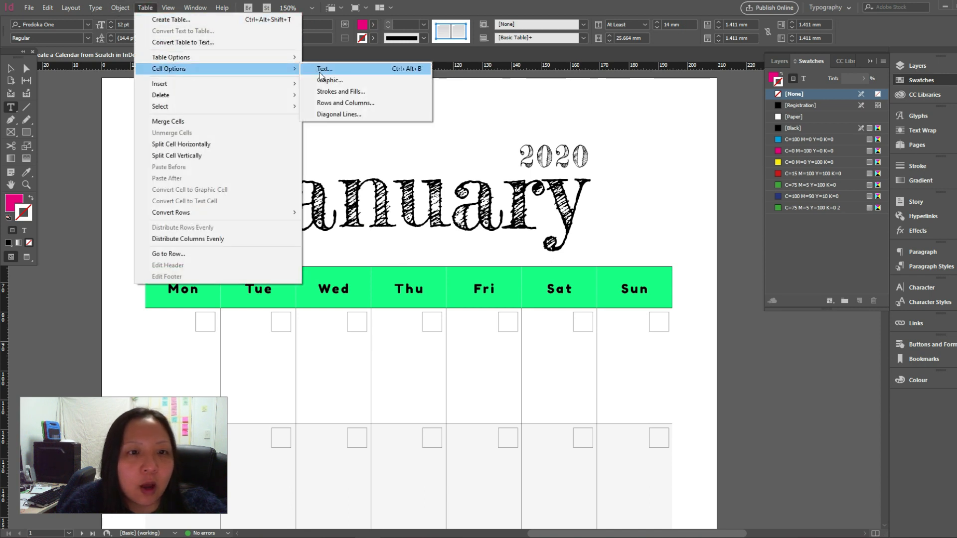
{"action": "left_click", "coordinate": [327, 93]}
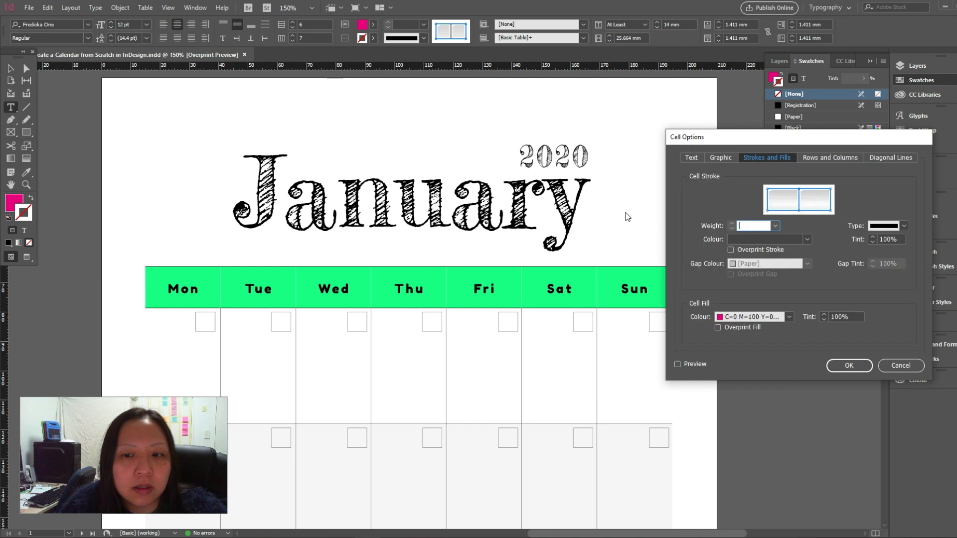
{"action": "left_click", "coordinate": [775, 225]}
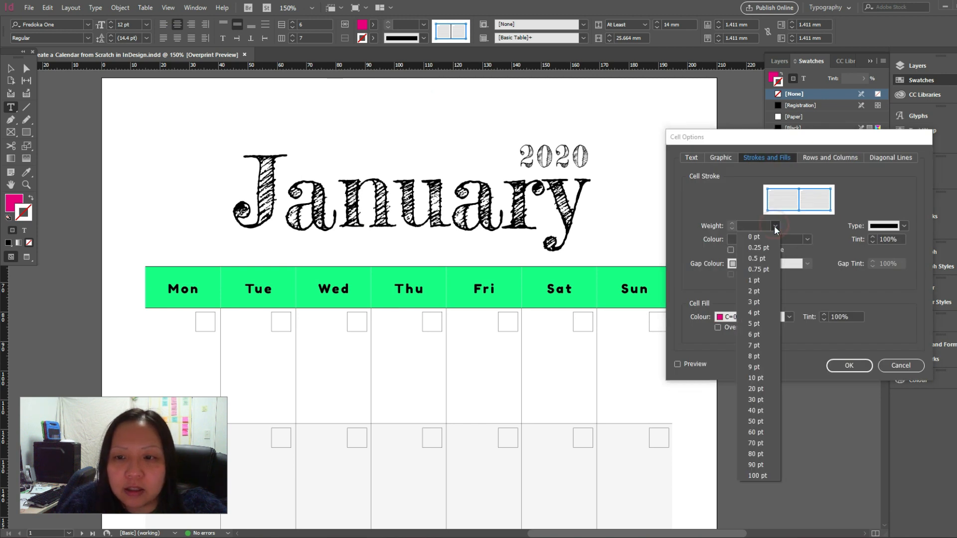
{"action": "left_click", "coordinate": [767, 240]}
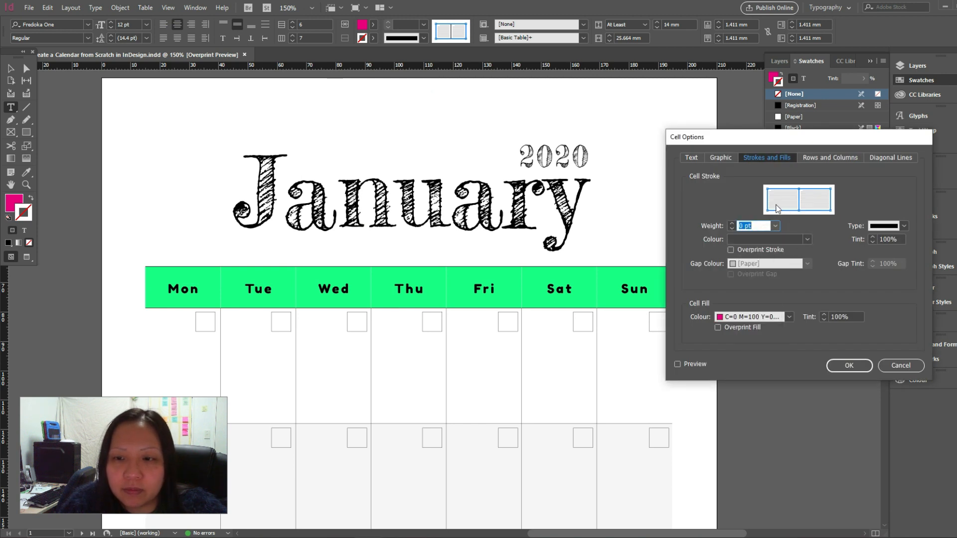
{"action": "left_click", "coordinate": [848, 365]}
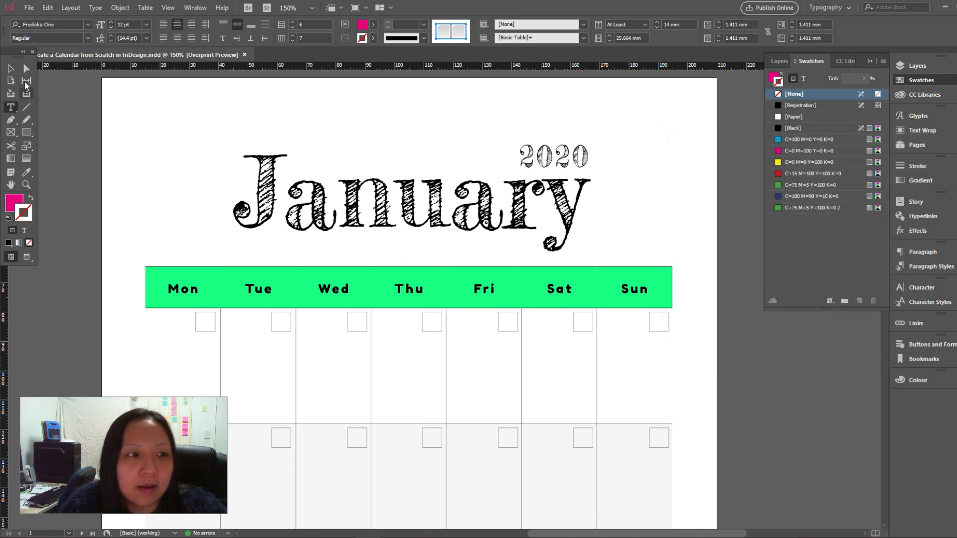
{"action": "left_click", "coordinate": [14, 67]}
{"action": "left_click", "coordinate": [666, 211]}
{"action": "scroll", "coordinate": [732, 234], "scroll_direction": "down", "scroll_amount": 3}
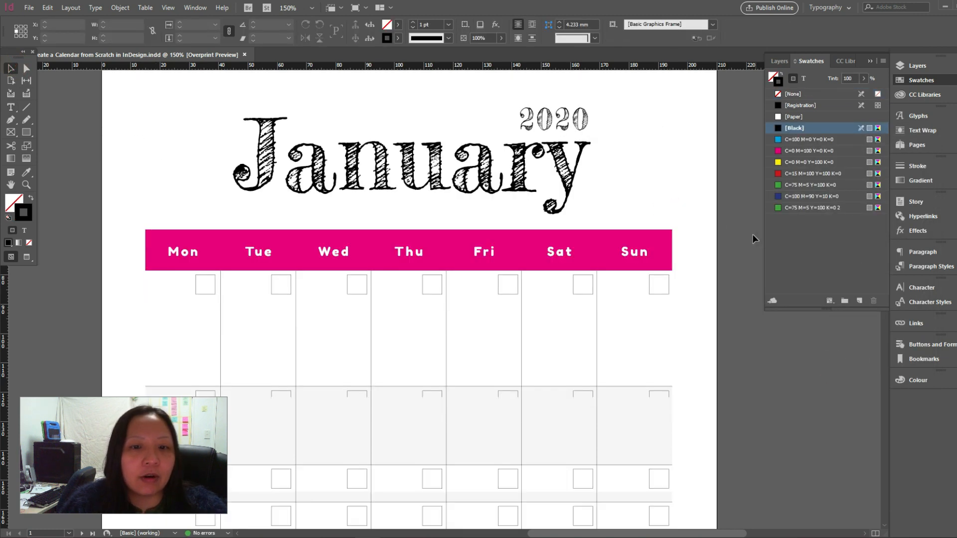
- Review the whole January page at reduced zoom and compare its borderless header row with the February and March pages
{"action": "scroll", "coordinate": [733, 234], "scroll_direction": "up", "scroll_amount": 2}
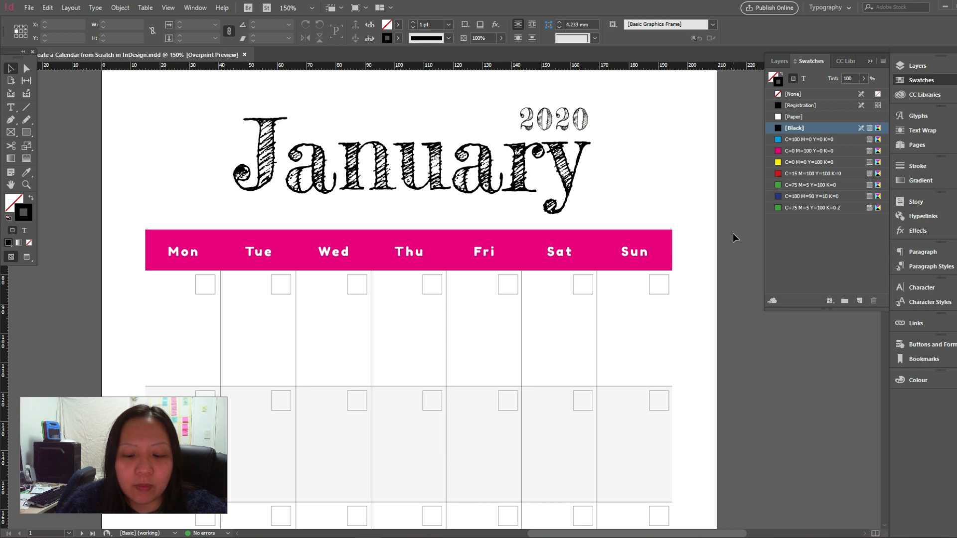
{"action": "key", "text": "ctrl+minus"}
{"action": "key", "text": "ctrl+minus"}
{"action": "key", "text": "ctrl+minus"}
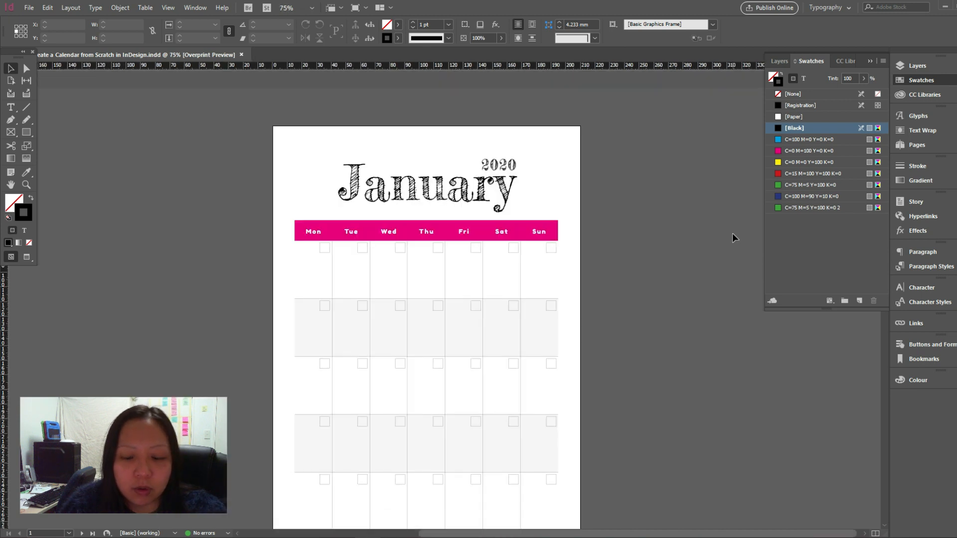
{"action": "scroll", "coordinate": [732, 233], "scroll_direction": "down", "scroll_amount": 2}
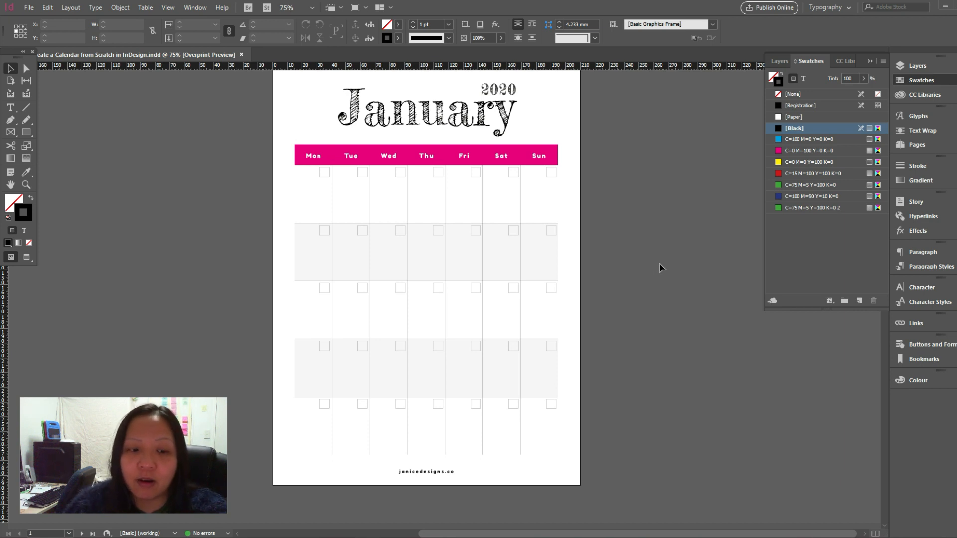
{"action": "scroll", "coordinate": [660, 263], "scroll_direction": "down", "scroll_amount": 2}
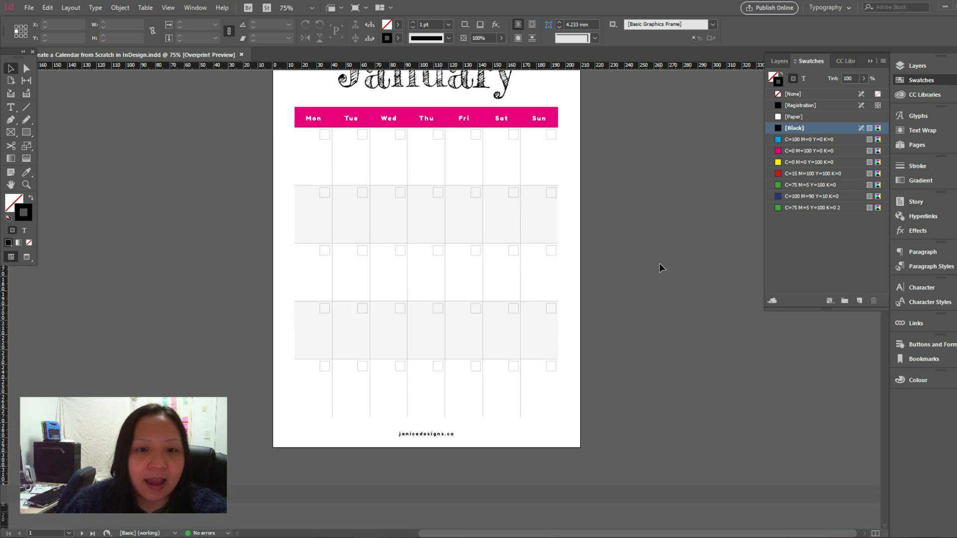
{"action": "scroll", "coordinate": [659, 263], "scroll_direction": "up", "scroll_amount": 4}
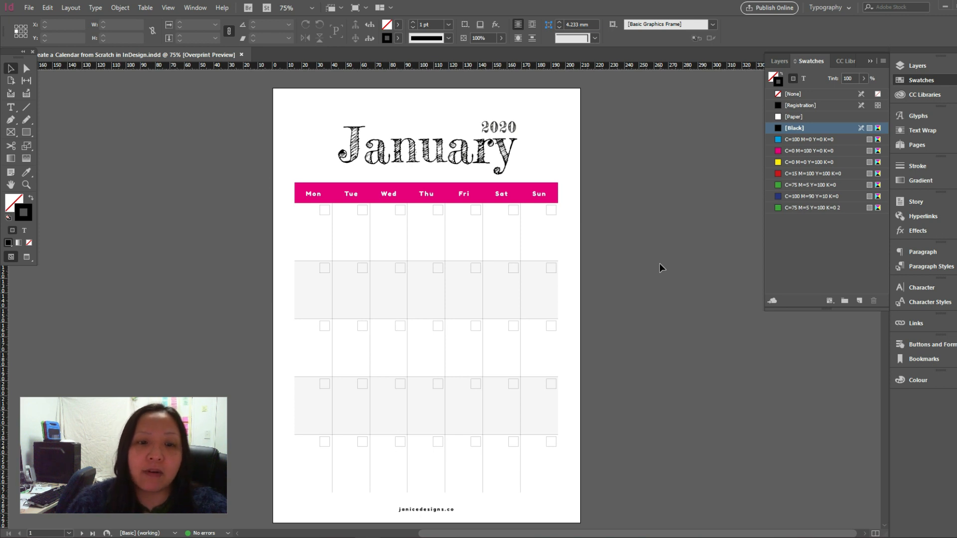
{"action": "scroll", "coordinate": [659, 263], "scroll_direction": "down", "scroll_amount": 15}
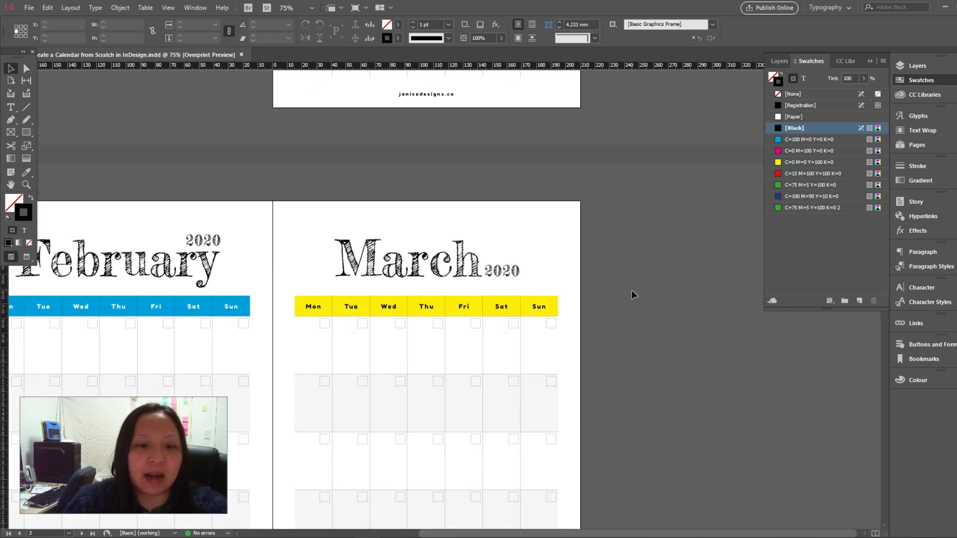
{"action": "scroll", "coordinate": [632, 290], "scroll_direction": "up", "scroll_amount": 10}
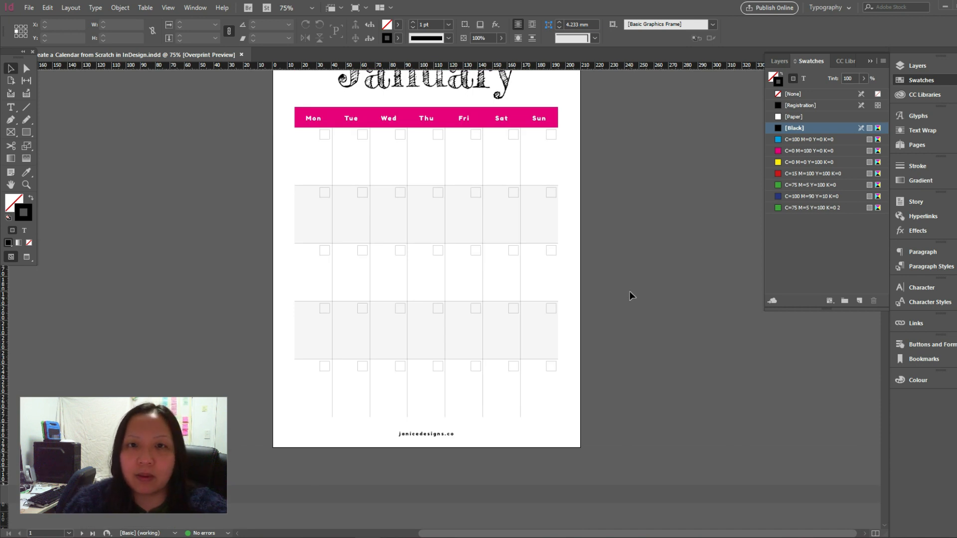
{"action": "scroll", "coordinate": [581, 170], "scroll_direction": "up", "scroll_amount": 1}
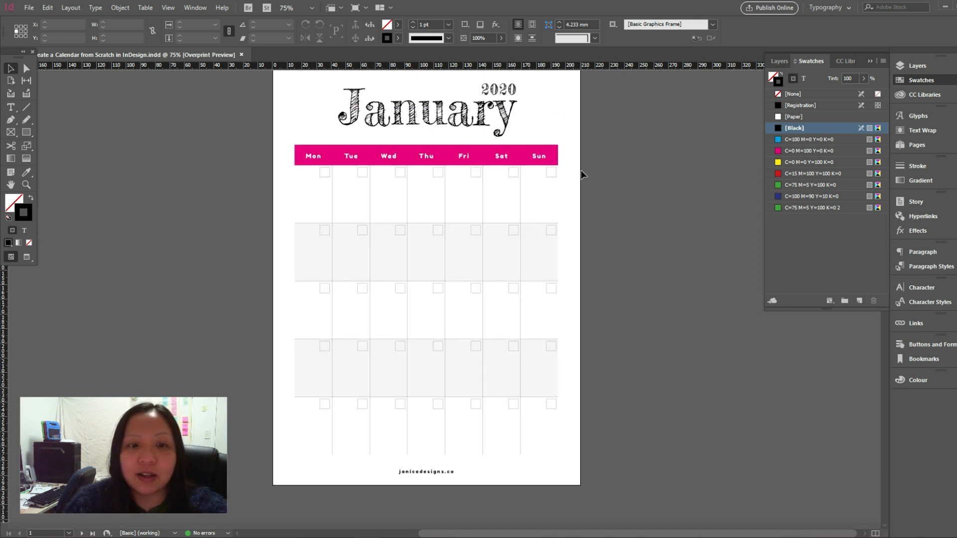
{"action": "scroll", "coordinate": [581, 170], "scroll_direction": "up", "scroll_amount": 2}
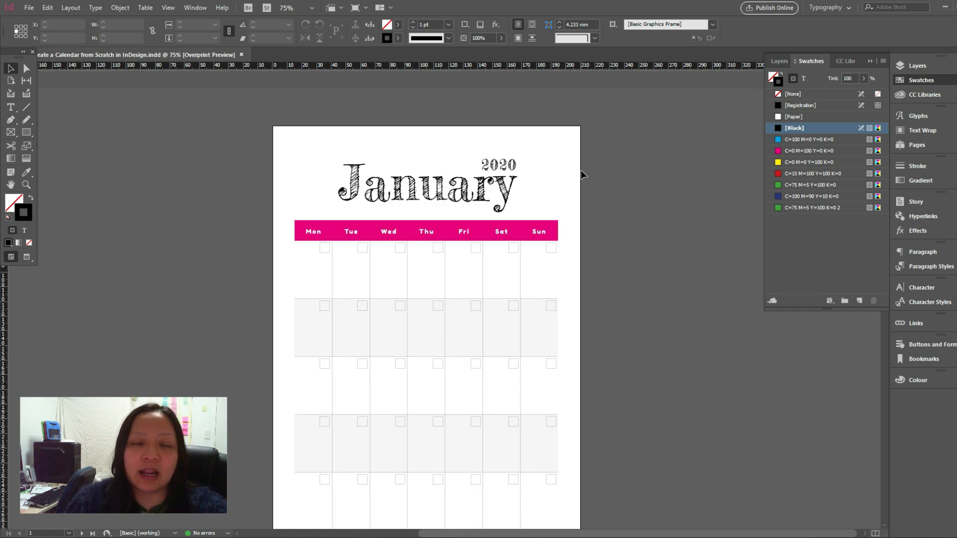
{"action": "scroll", "coordinate": [557, 167], "scroll_direction": "down", "scroll_amount": 11}
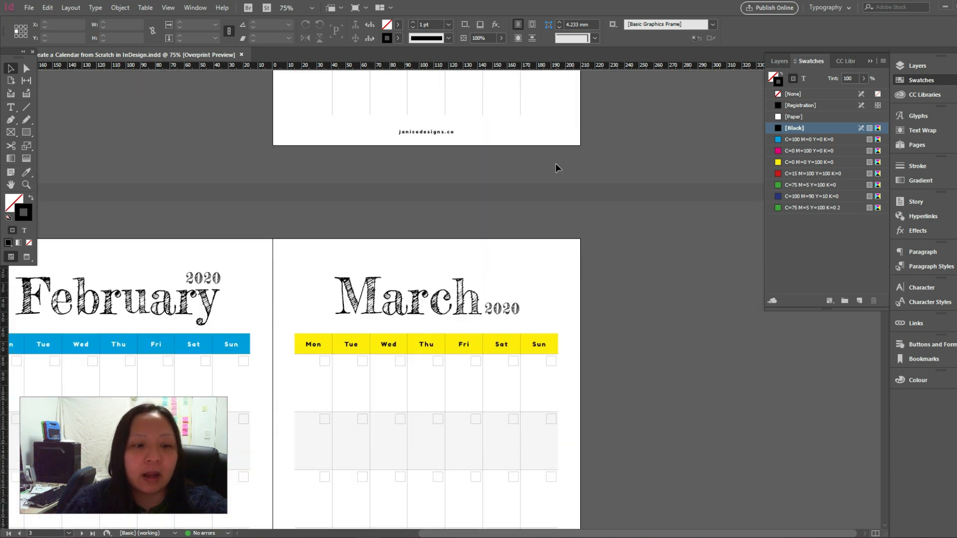
{"action": "scroll", "coordinate": [556, 164], "scroll_direction": "up", "scroll_amount": 11}
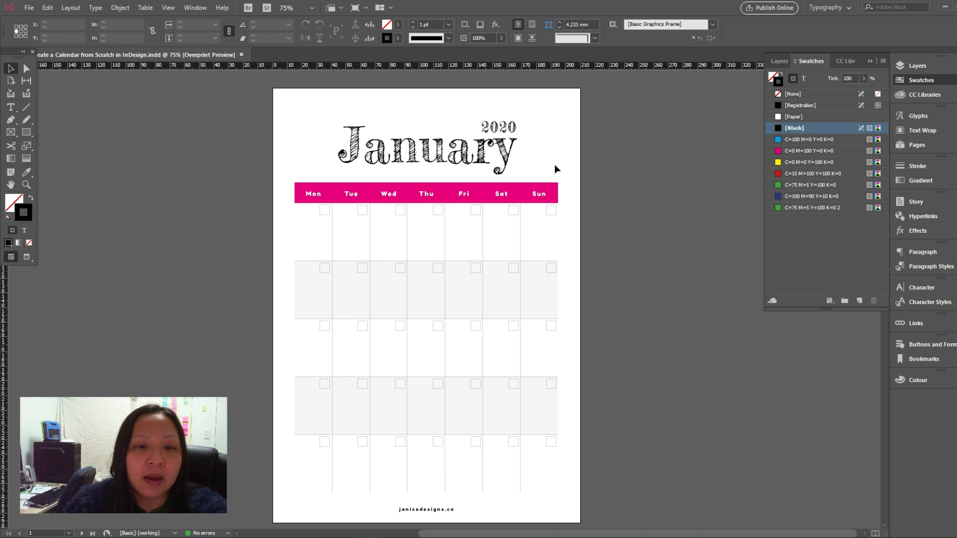
- Remove the cell strokes from the weekday header rows of the February through June tables and deselect the table
{"action": "scroll", "coordinate": [554, 163], "scroll_direction": "down", "scroll_amount": 10}
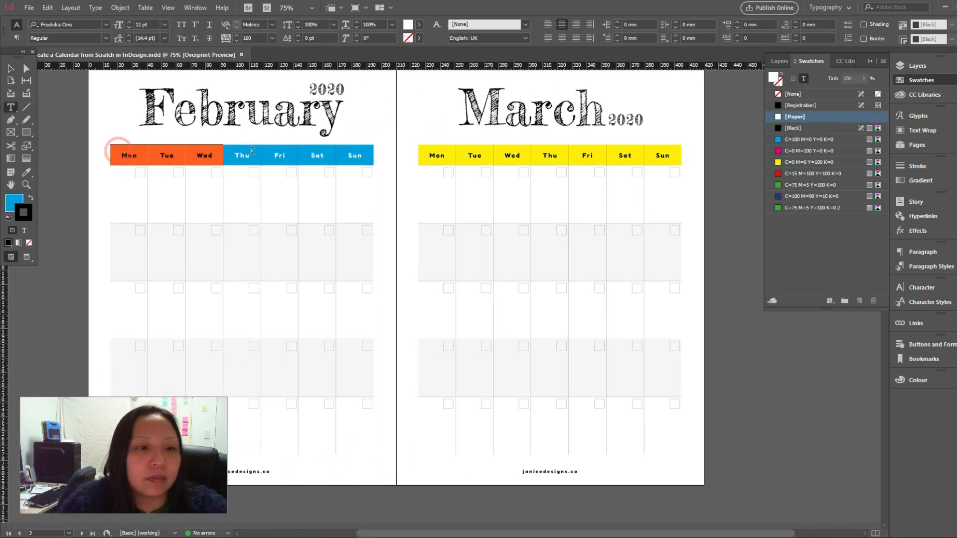
{"action": "left_click", "coordinate": [145, 7]}
{"action": "left_click", "coordinate": [329, 90]}
{"action": "left_click", "coordinate": [145, 8]}
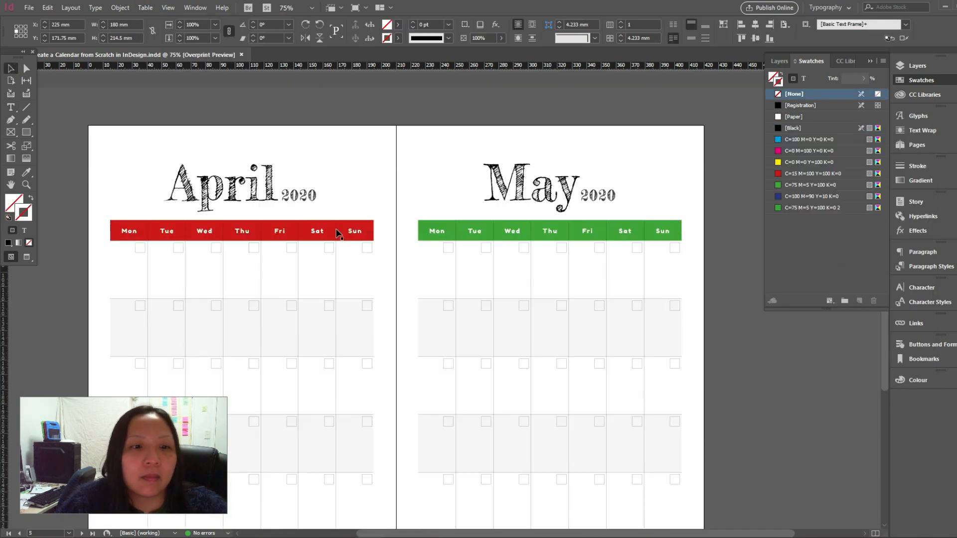
{"action": "left_click", "coordinate": [103, 229]}
{"action": "left_click", "coordinate": [145, 8]}
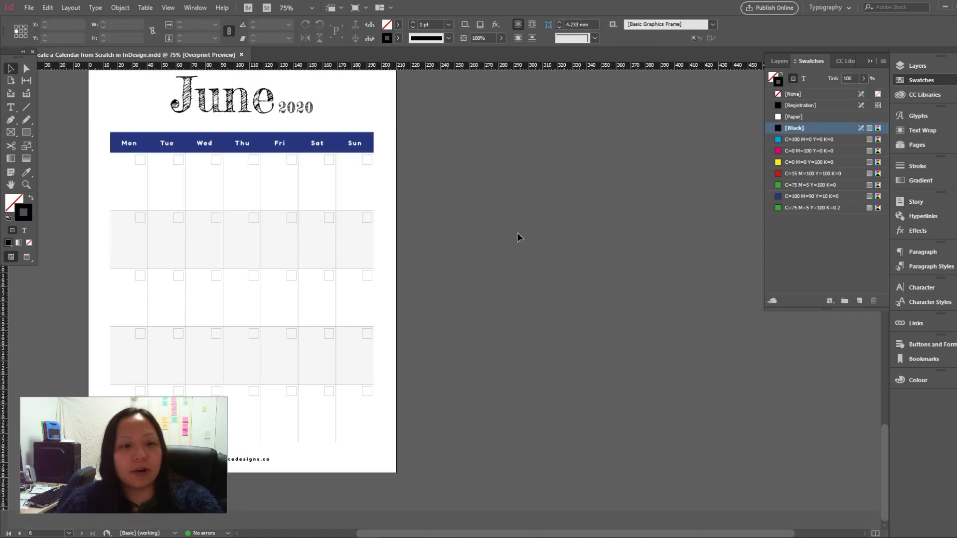
- Check the header rows from June back to January and deselect January's weekday header row
{"action": "scroll", "coordinate": [518, 238], "scroll_direction": "up", "scroll_amount": 15}
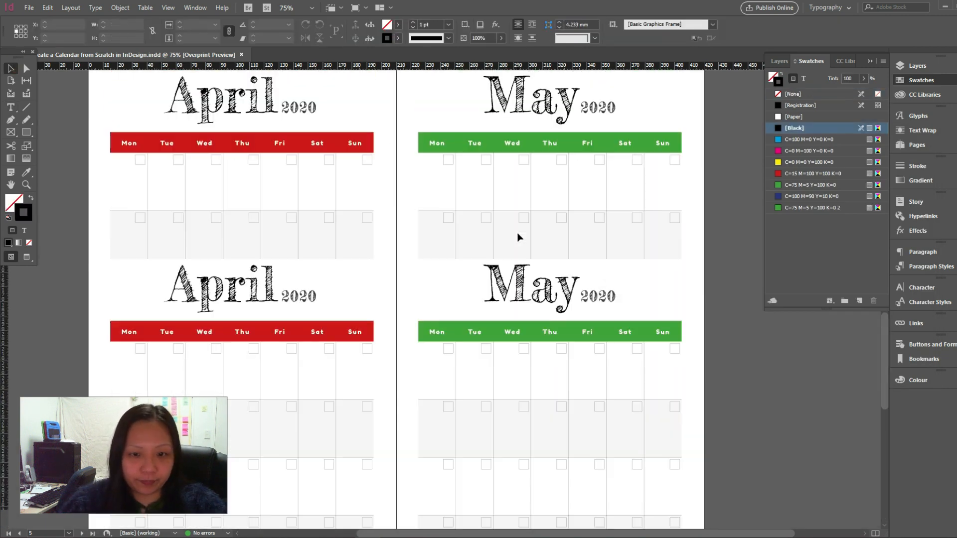
{"action": "scroll", "coordinate": [519, 237], "scroll_direction": "up", "scroll_amount": 15}
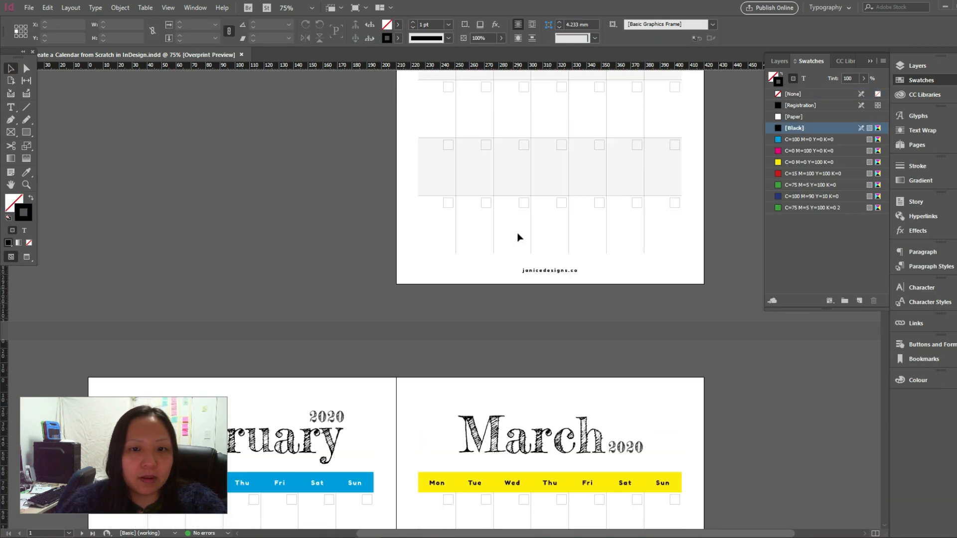
{"action": "scroll", "coordinate": [518, 237], "scroll_direction": "down", "scroll_amount": 5}
{"action": "scroll", "coordinate": [518, 238], "scroll_direction": "up", "scroll_amount": 5}
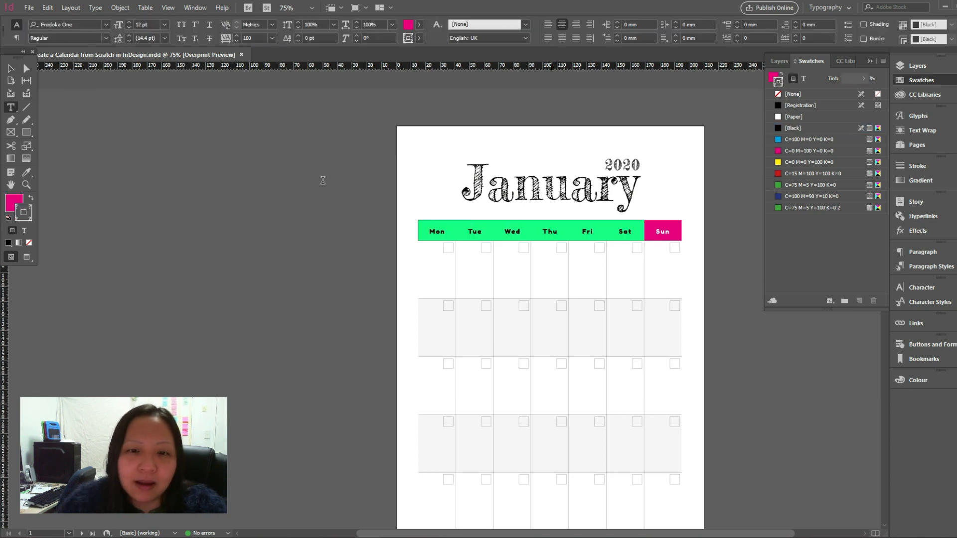
{"action": "left_click", "coordinate": [13, 70]}
{"action": "left_click", "coordinate": [147, 149]}
{"action": "left_click", "coordinate": [418, 238]}
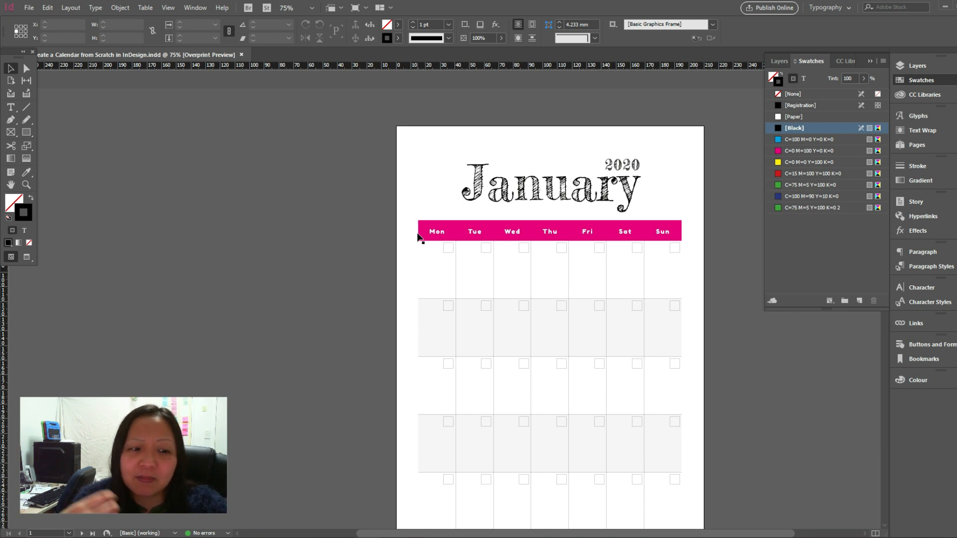
{"action": "scroll", "coordinate": [427, 236], "scroll_direction": "down", "scroll_amount": 4}
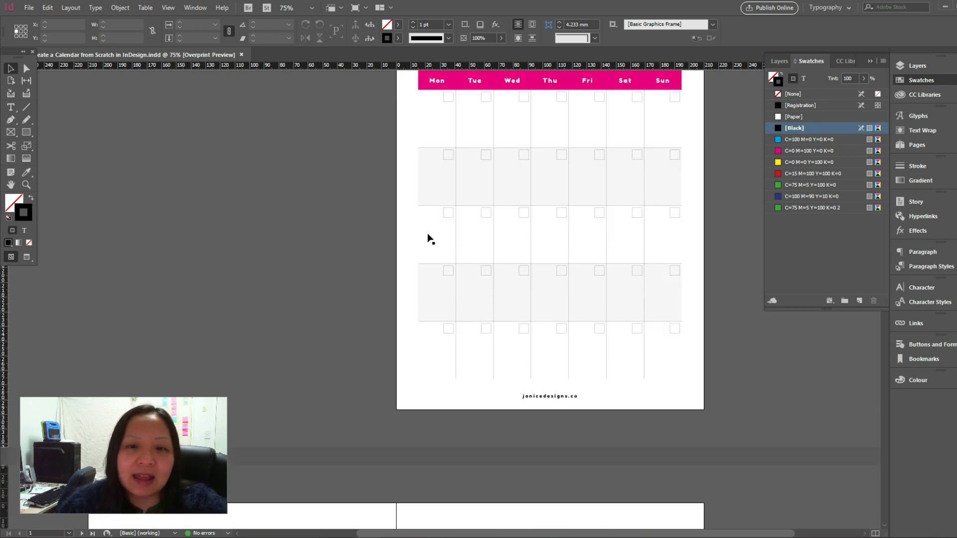
{"action": "scroll", "coordinate": [427, 237], "scroll_direction": "up", "scroll_amount": 3}
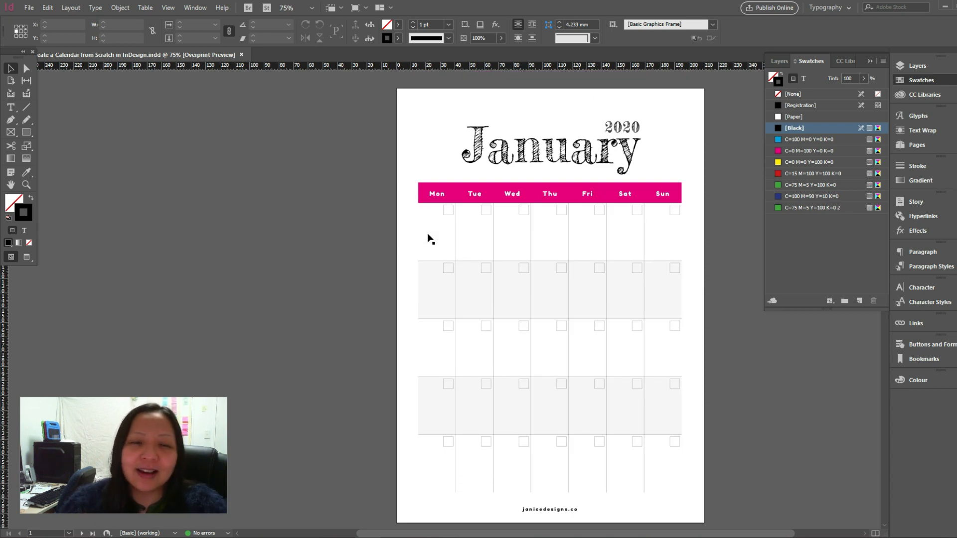
{"action": "scroll", "coordinate": [428, 238], "scroll_direction": "down", "scroll_amount": 3}
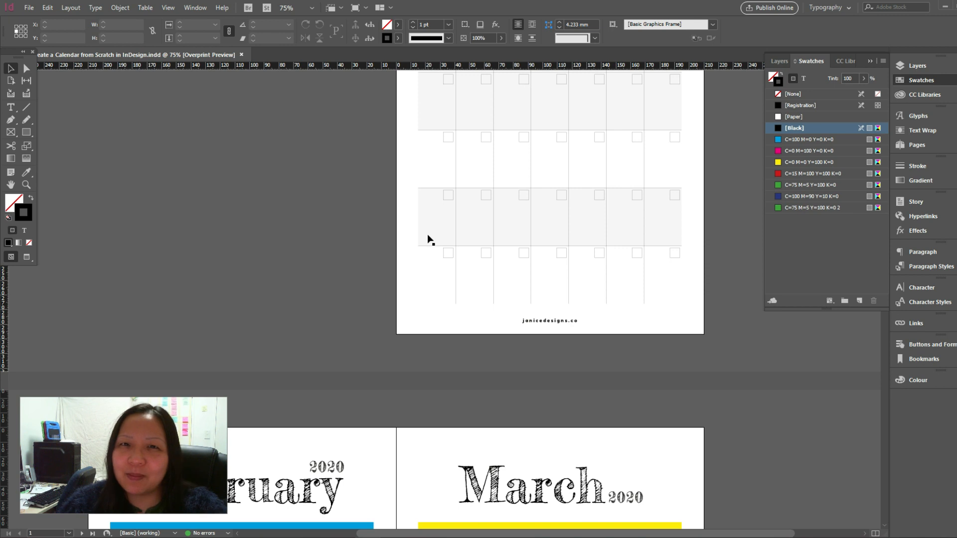
{"action": "key", "text": "ctrl+minus"}
{"action": "scroll", "coordinate": [630, 252], "scroll_direction": "up", "scroll_amount": 5}
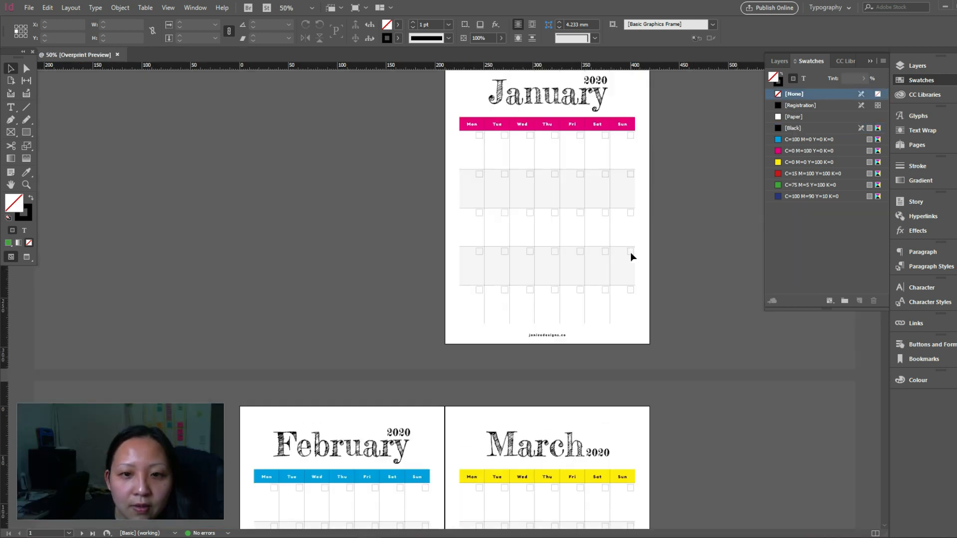
{"action": "scroll", "coordinate": [631, 257], "scroll_direction": "down", "scroll_amount": 1}
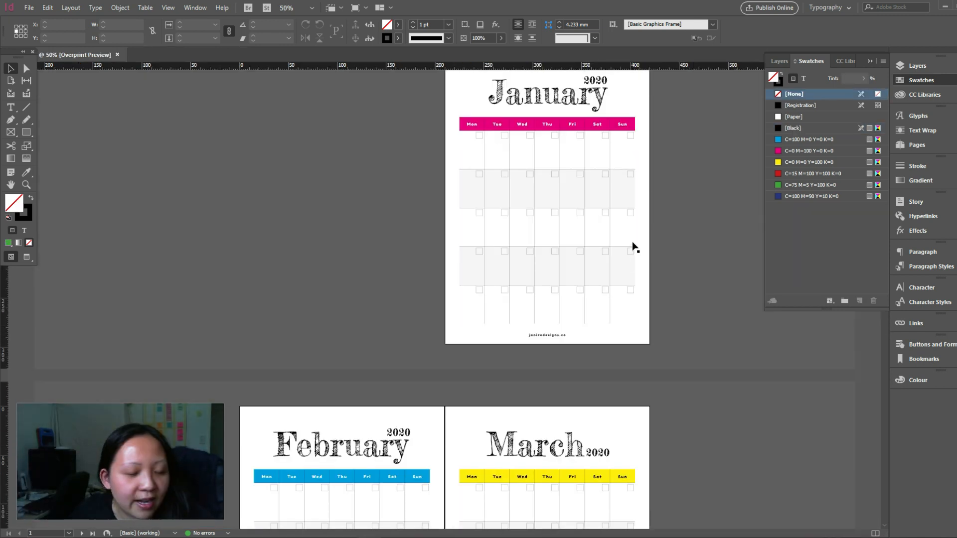